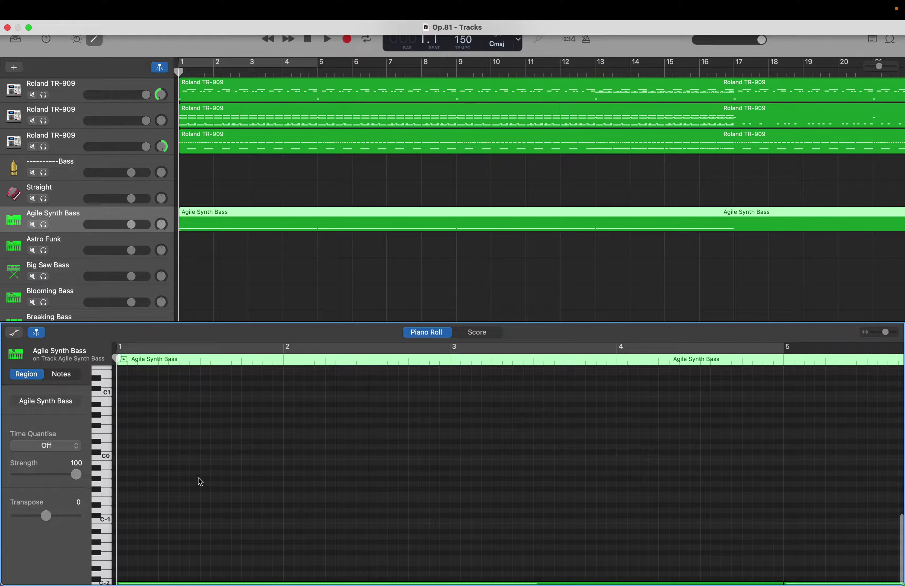
# Select and copy all Agile Synth Bass notes in bars 1 to 16, and open the playhead position for editing.
pyautogui.scroll(1, 199, 477)
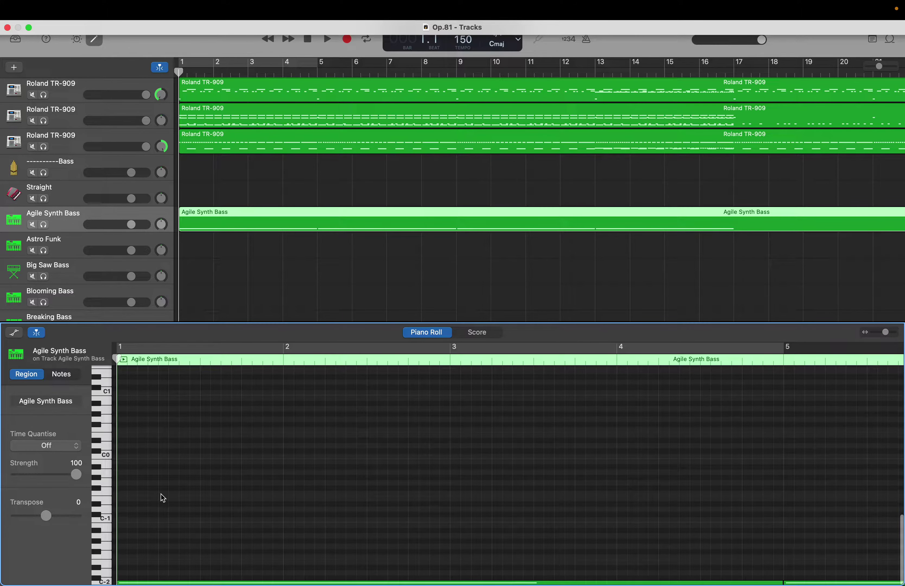
pyautogui.moveTo(158, 497); pyautogui.dragTo(647, 582)
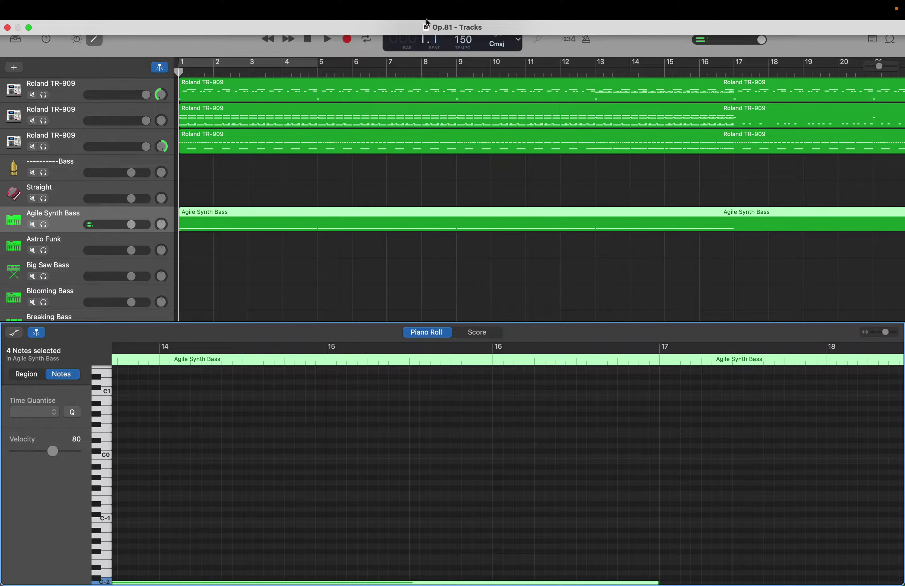
pyautogui.doubleClick(428, 39)
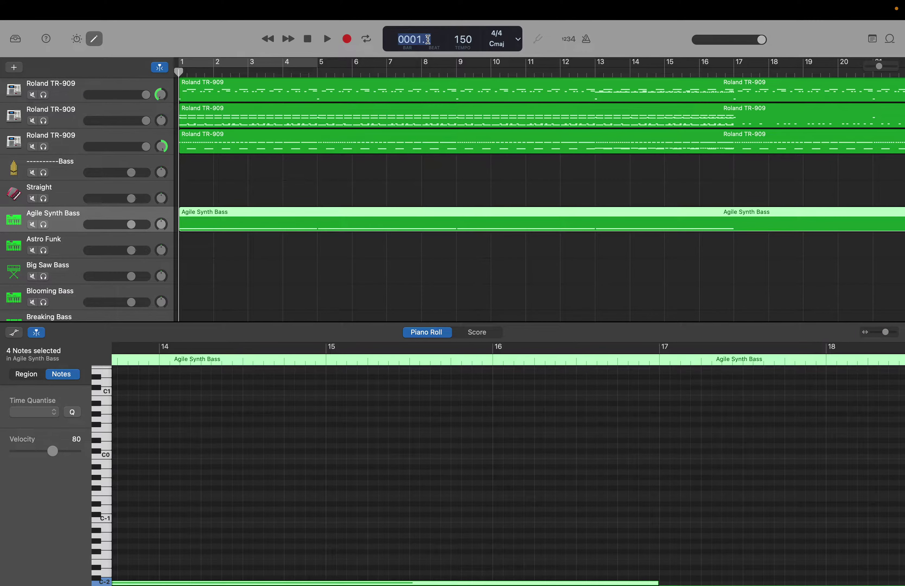
pyautogui.write('ぬふ')
pyautogui.press('super+Tab')
pyautogui.press('super+Tab')
pyautogui.press('super+Tab')
pyautogui.press('super+Tab')
pyautogui.press('super+Tab')
pyautogui.press('super+Tab')
pyautogui.press('super+Tab')
pyautogui.press('super+Tab')
pyautogui.press('super+Tab')
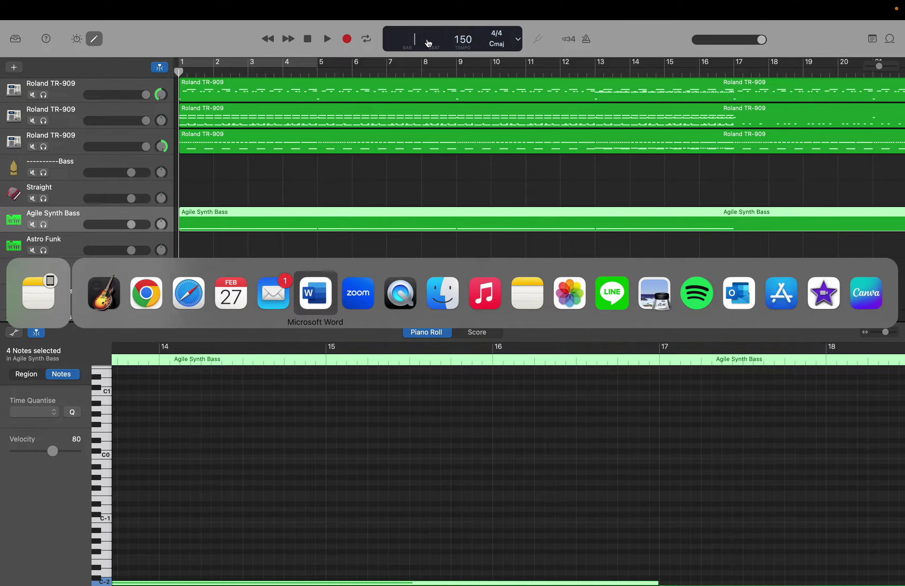
pyautogui.press('super+Tab')
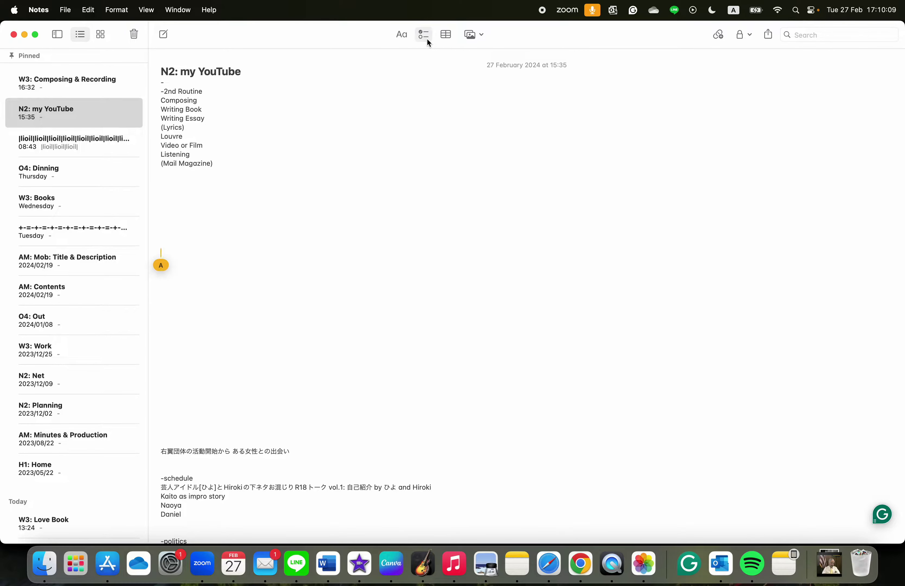
pyautogui.press('super+Tab')
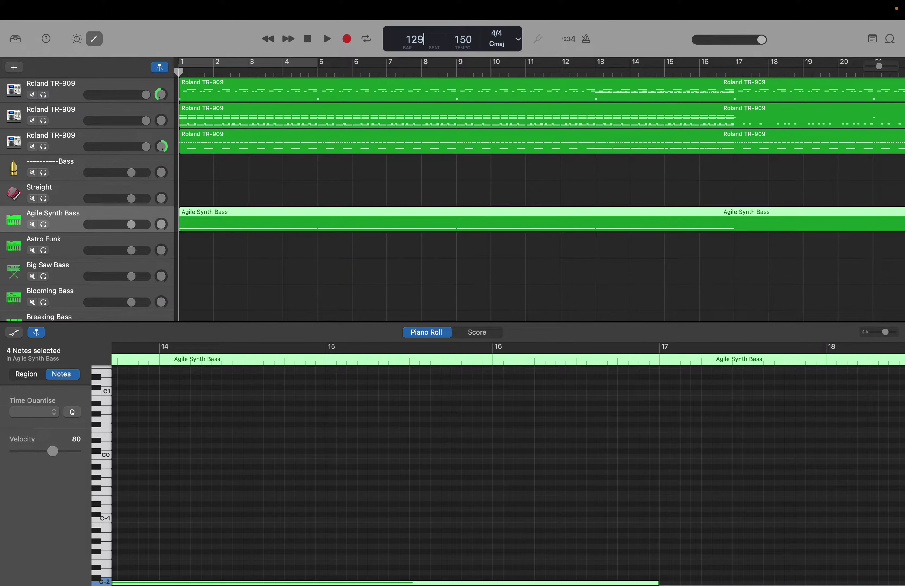
# Paste the copied Agile Synth Bass notes at bar 129 and return the playhead to the project start.
pyautogui.press('Return')
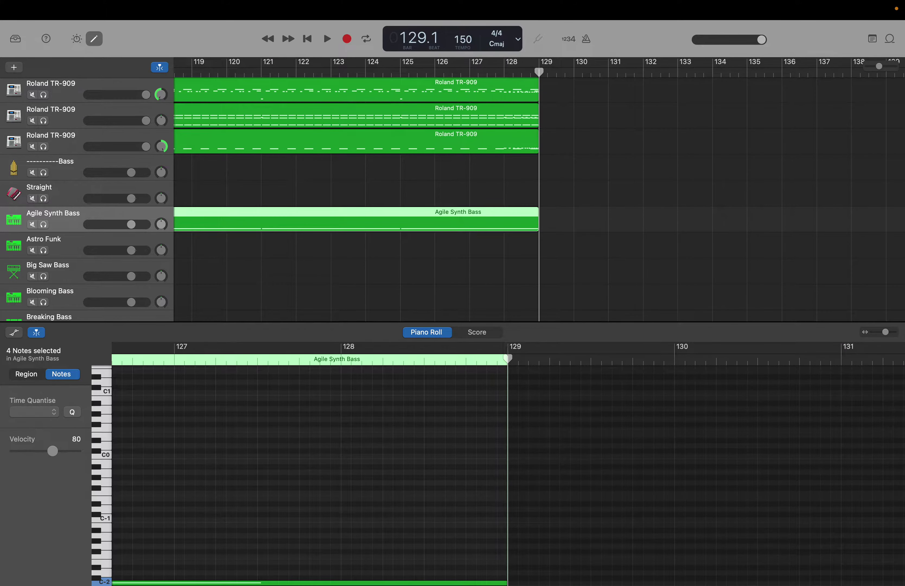
pyautogui.write('145')
pyautogui.press('Return')
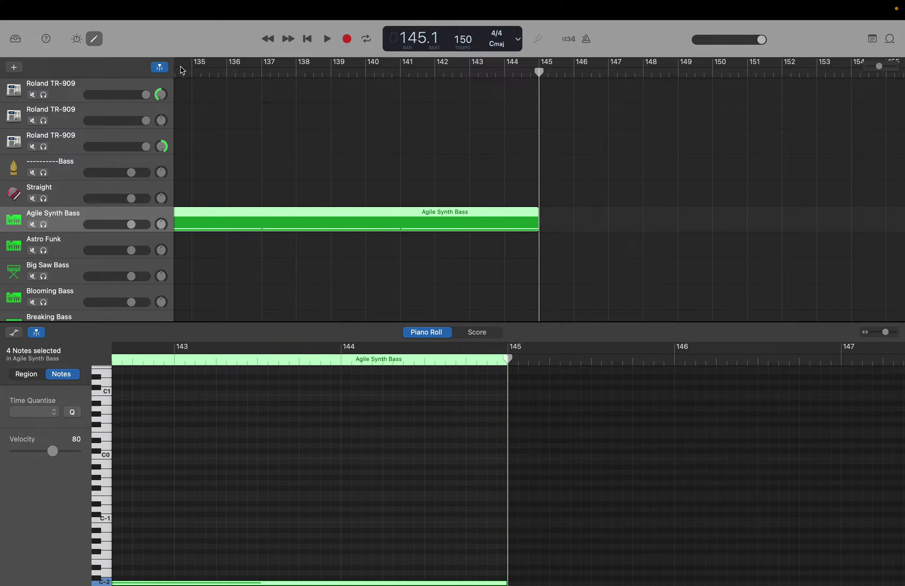
pyautogui.press('Return')
# Open the Gliding 808 Bass region and select and copy all its notes in bars 1 to 16.
pyautogui.scroll(-8, 269, 123)
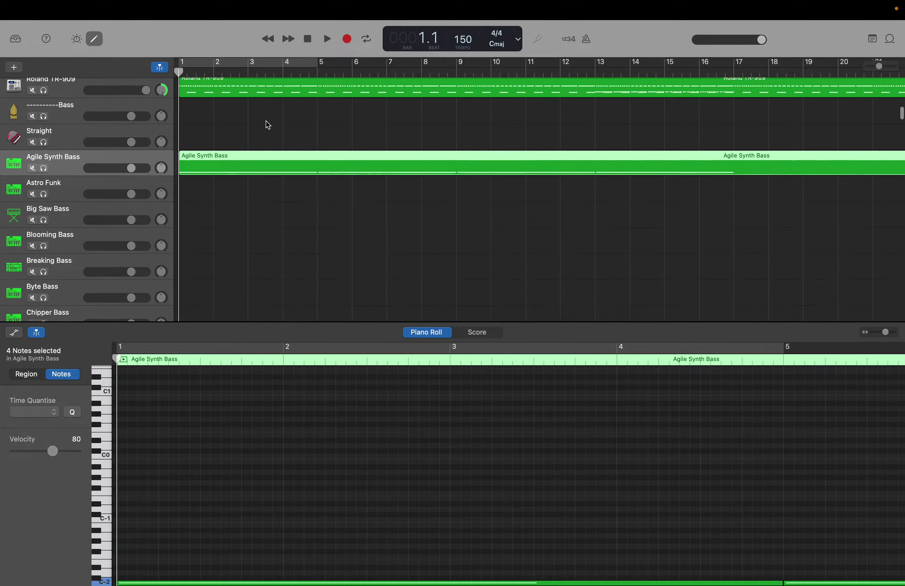
pyautogui.scroll(-15, 267, 124)
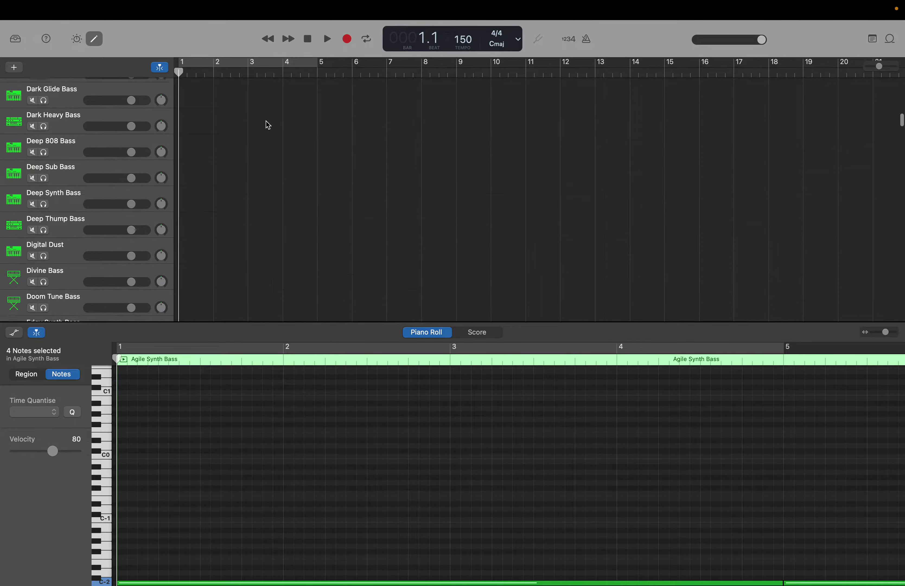
pyautogui.scroll(-15, 268, 124)
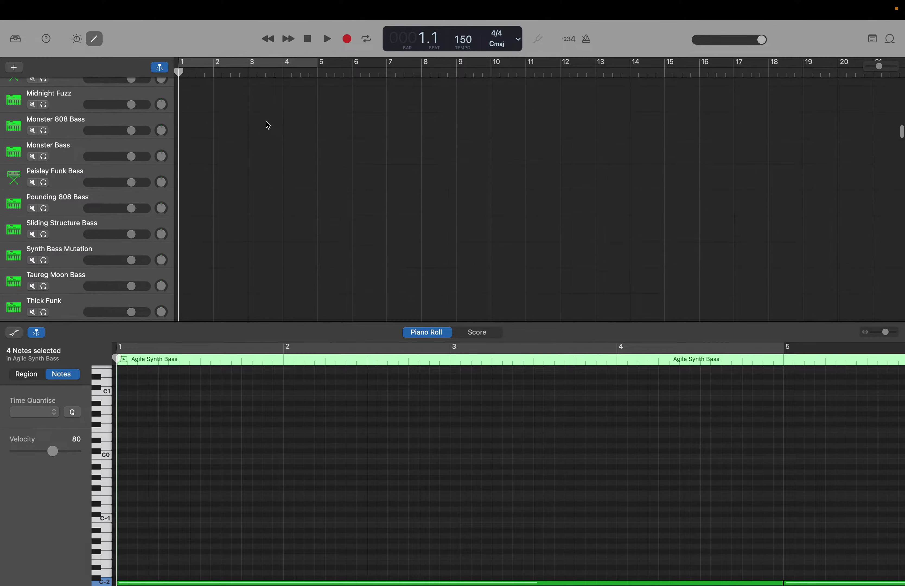
pyautogui.scroll(-5, 268, 125)
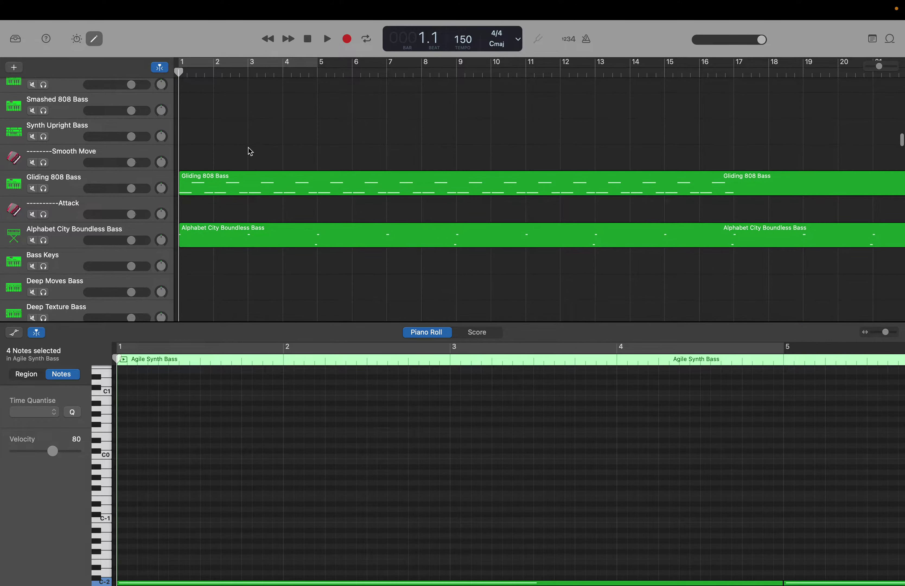
pyautogui.click(205, 197)
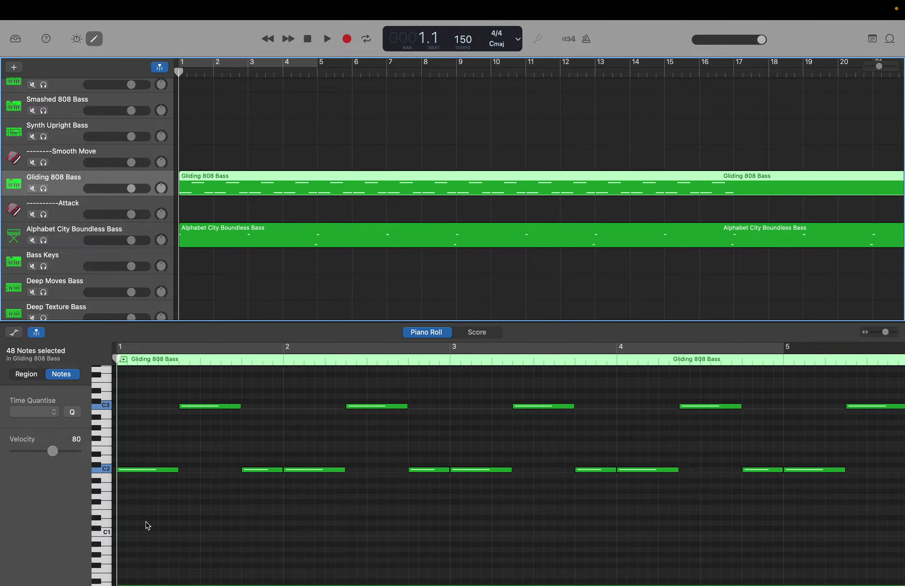
pyautogui.moveTo(146, 522); pyautogui.dragTo(774, 415)
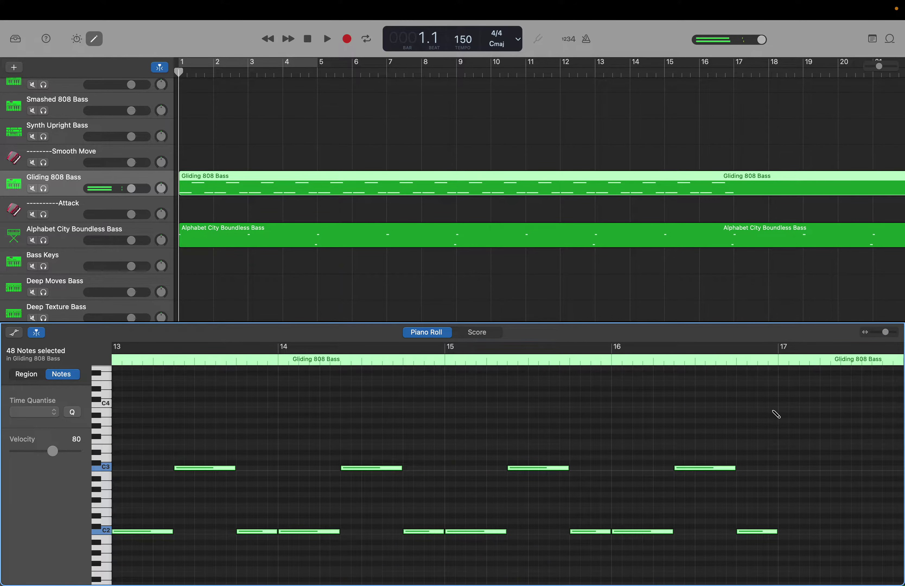
# Paste the copied Gliding 808 Bass notes at bar 129 and return the playhead to the project start.
pyautogui.doubleClick(417, 38)
pyautogui.write('1')
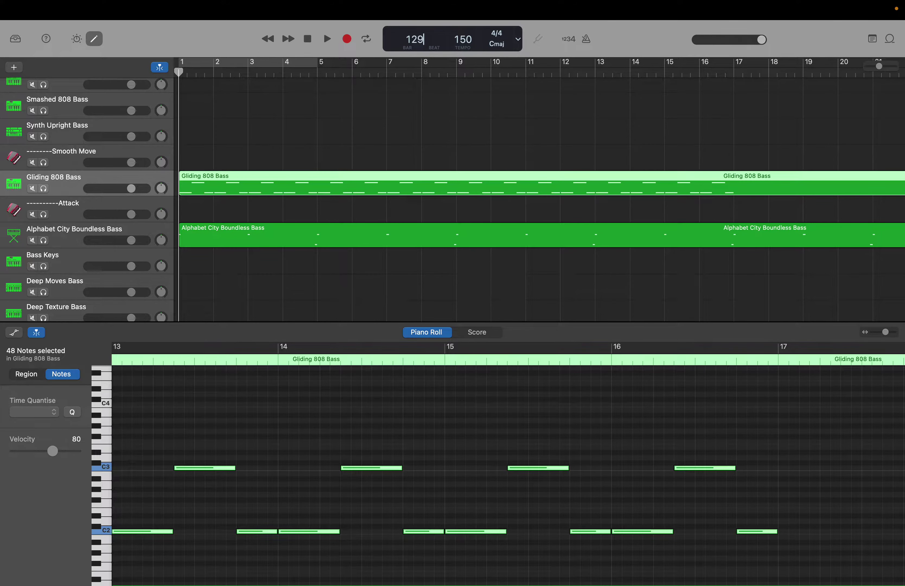
pyautogui.press('Return')
pyautogui.press('super+r')
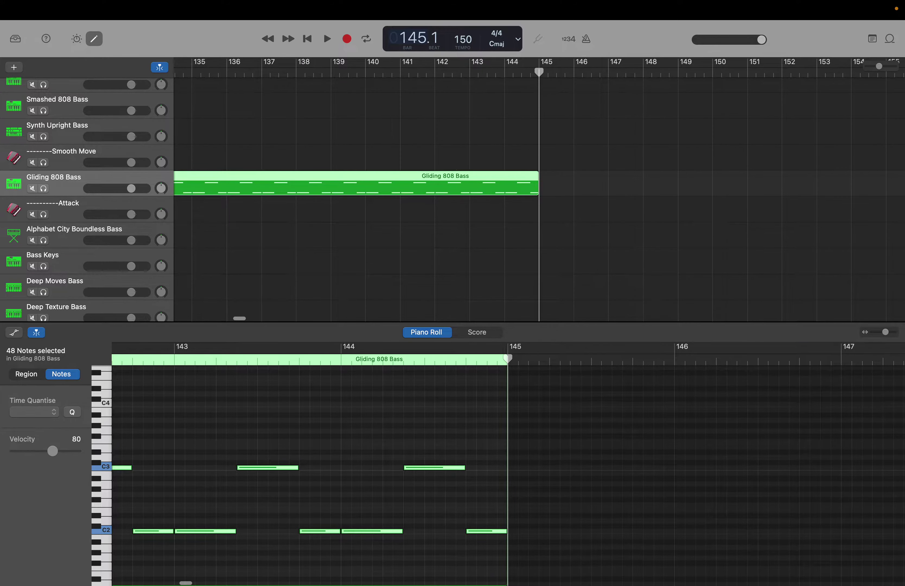
pyautogui.hotkey('ctrl', 'Left')
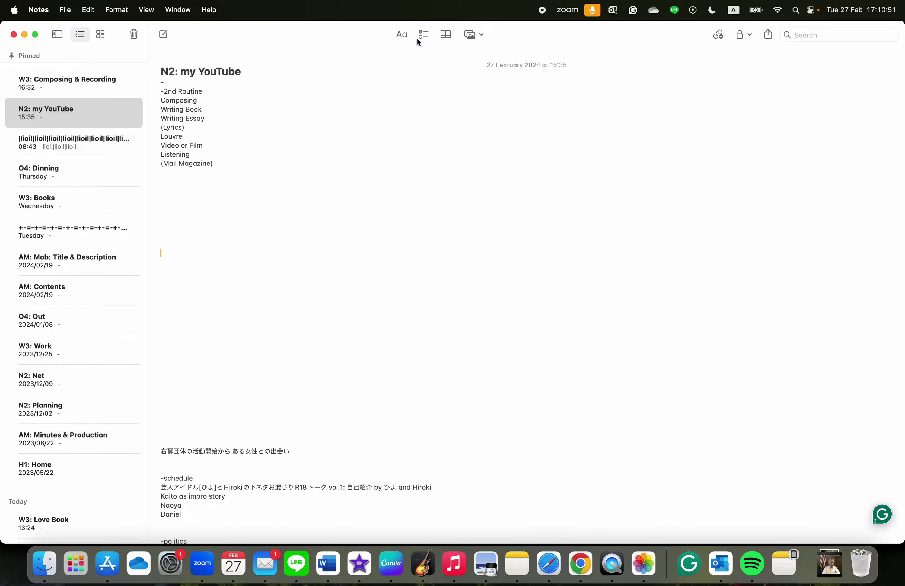
pyautogui.hotkey('ctrl', 'Right')
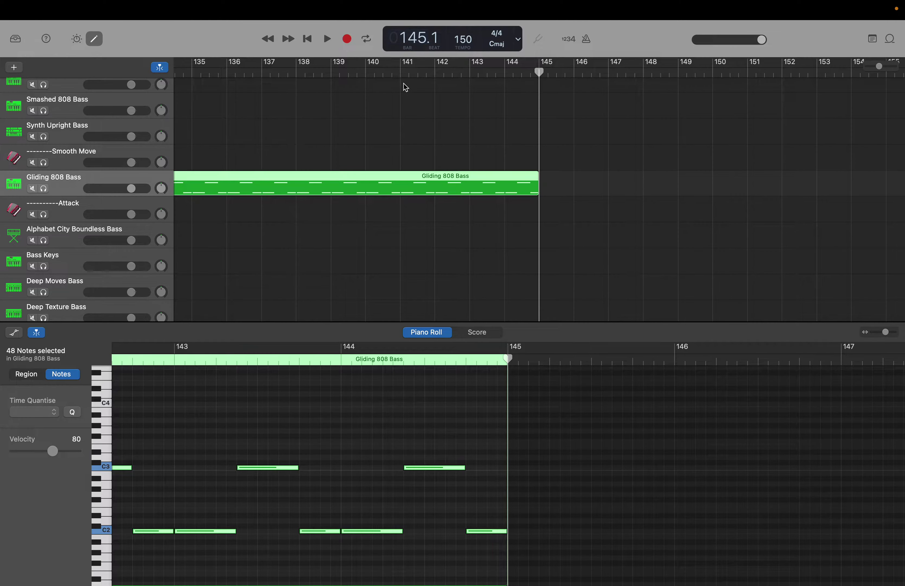
pyautogui.press('Return')
# Open the Alphabet City Boundless Bass region and select and copy its notes in bars 1 to 16, excluding the note at bar 17.
pyautogui.scroll(-5, 395, 97)
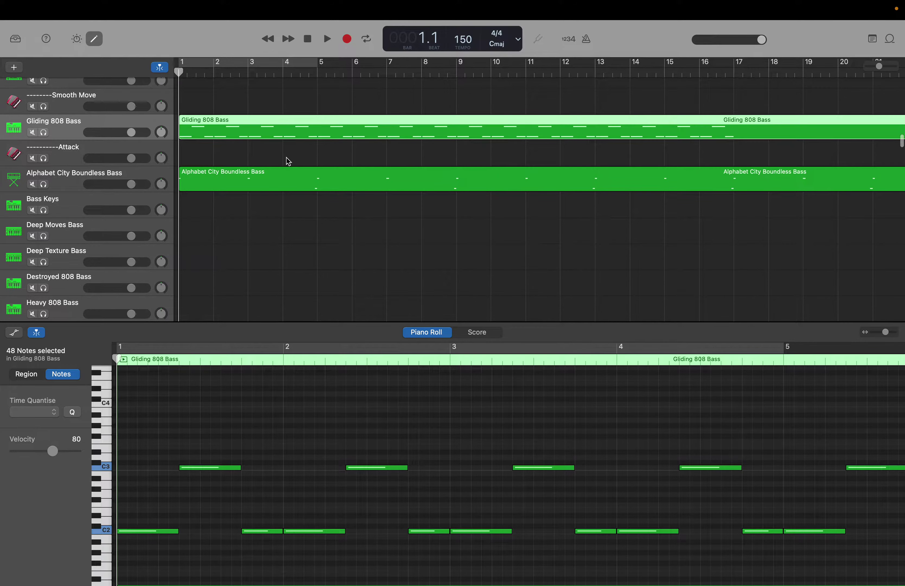
pyautogui.click(212, 185)
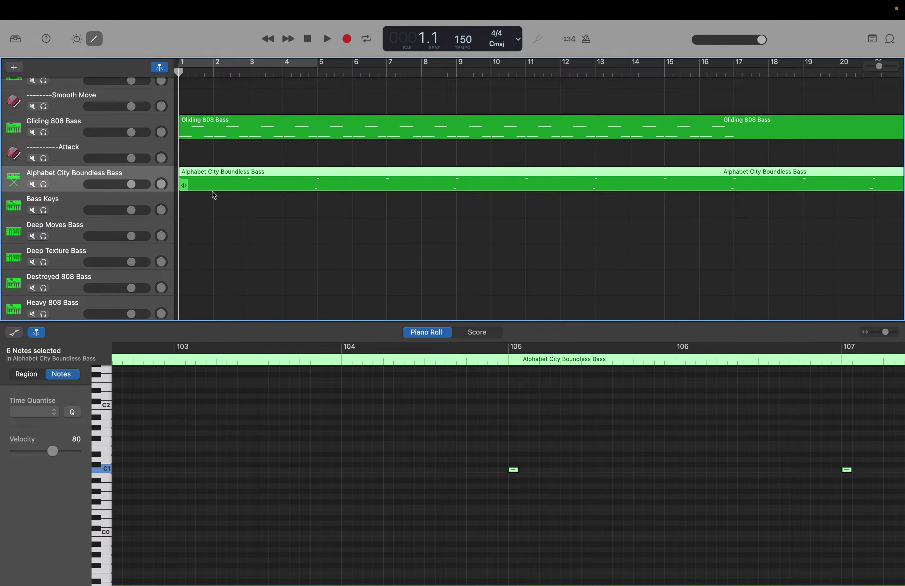
pyautogui.press('Return')
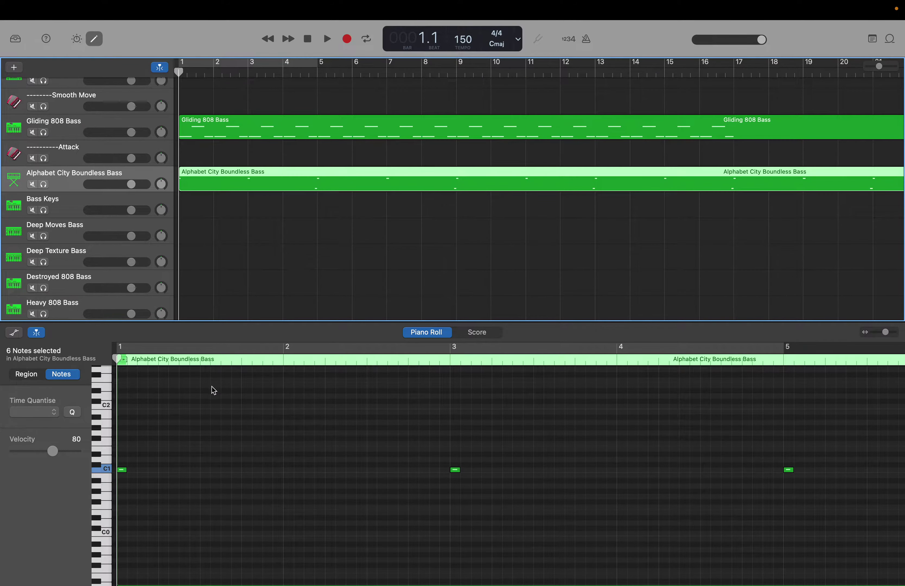
pyautogui.scroll(1, 211, 387)
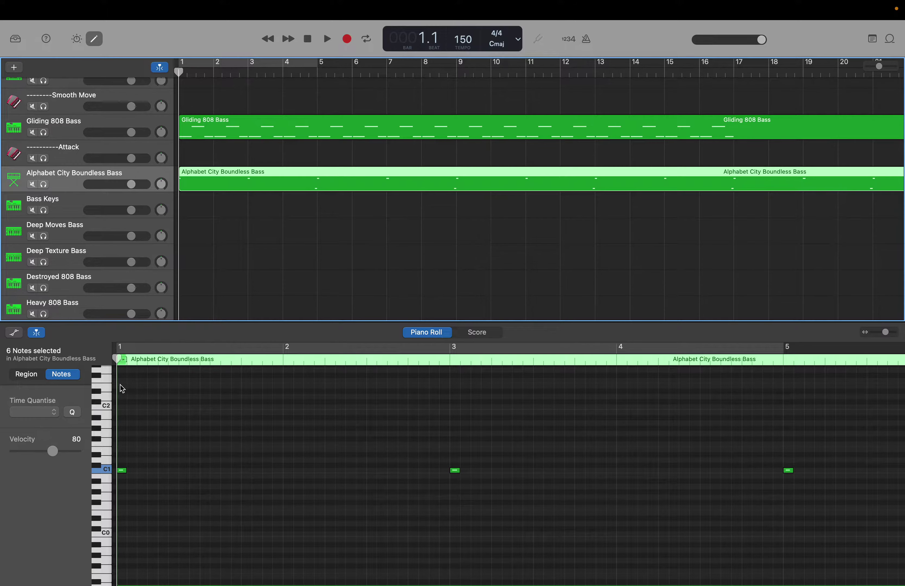
pyautogui.moveTo(122, 388); pyautogui.dragTo(712, 583)
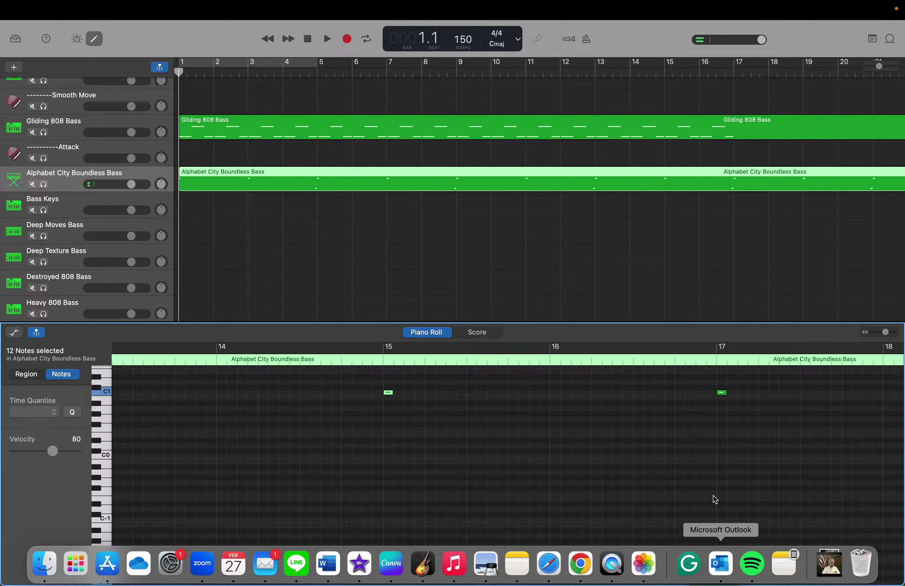
# Paste the copied Alphabet City Boundless Bass notes at bar 129 and return the playhead to the project start.
pyautogui.doubleClick(416, 40)
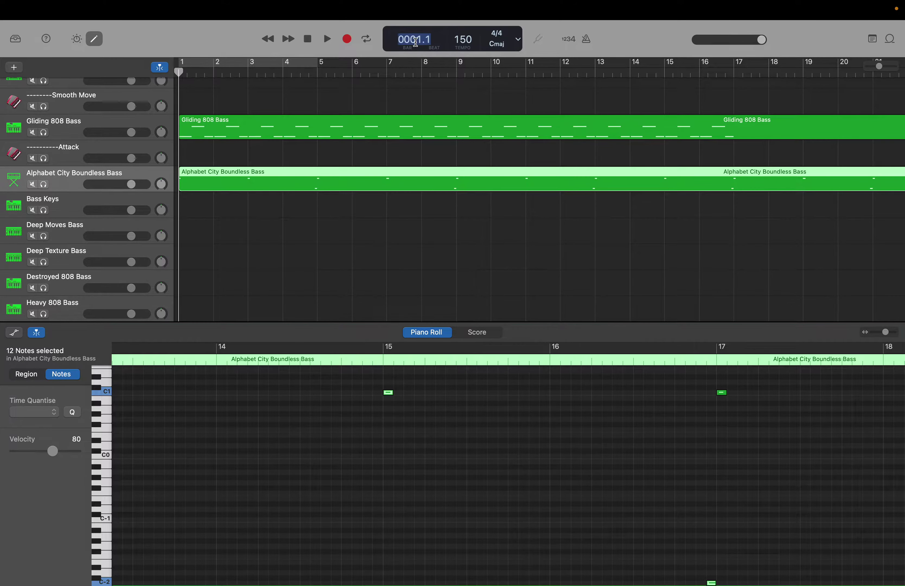
pyautogui.write('129')
pyautogui.press('Return')
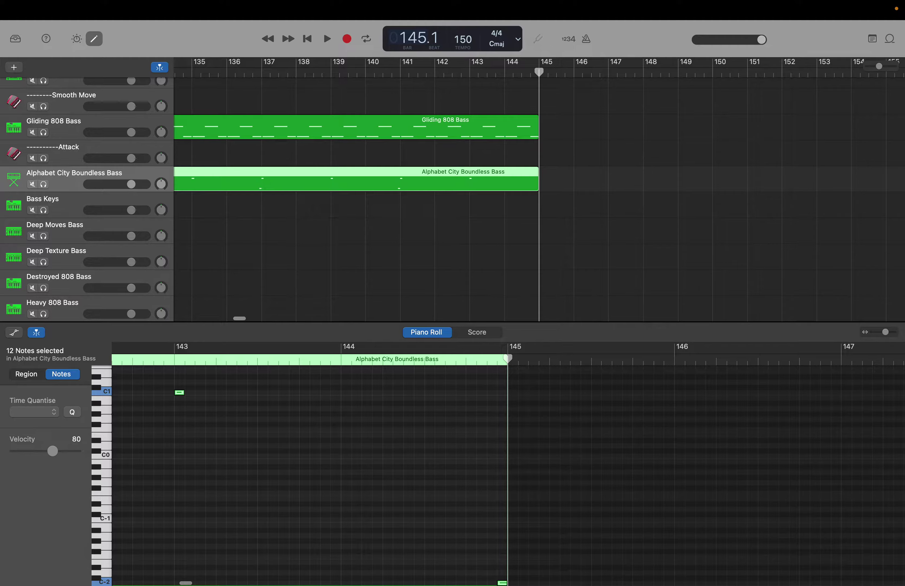
pyautogui.press('Return')
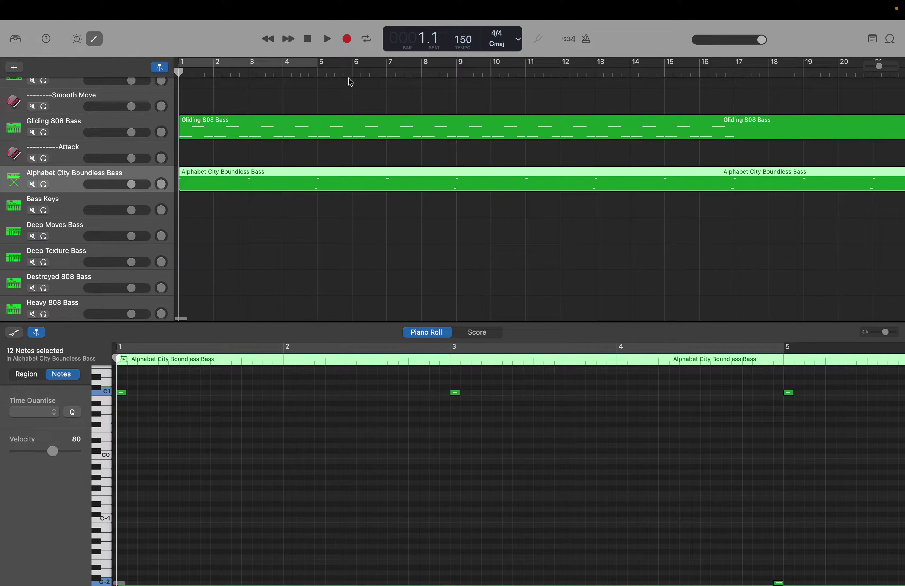
# Open the Magical and New Bass 03 region and select and copy its notes in bars 1 to 16, excluding those from bar 17 on.
pyautogui.scroll(-5, 315, 210)
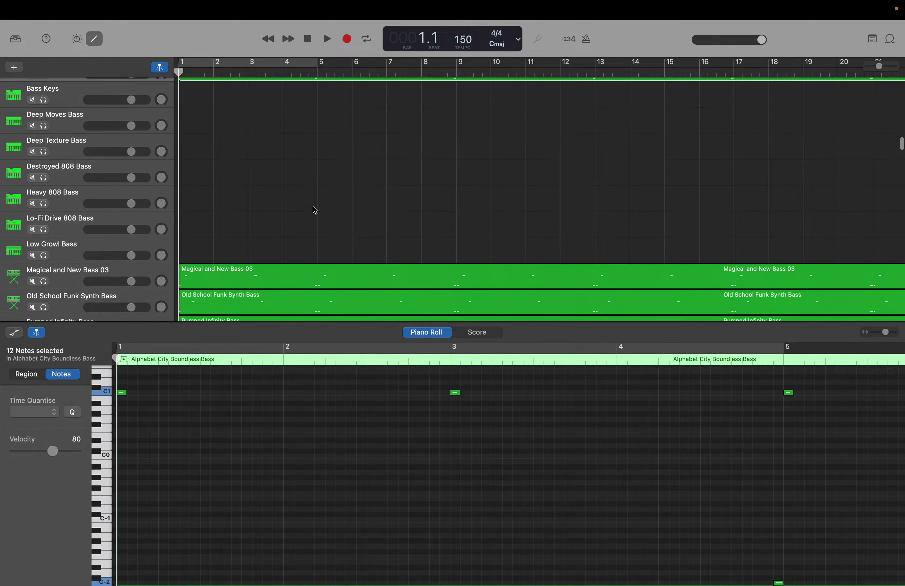
pyautogui.scroll(-3, 314, 206)
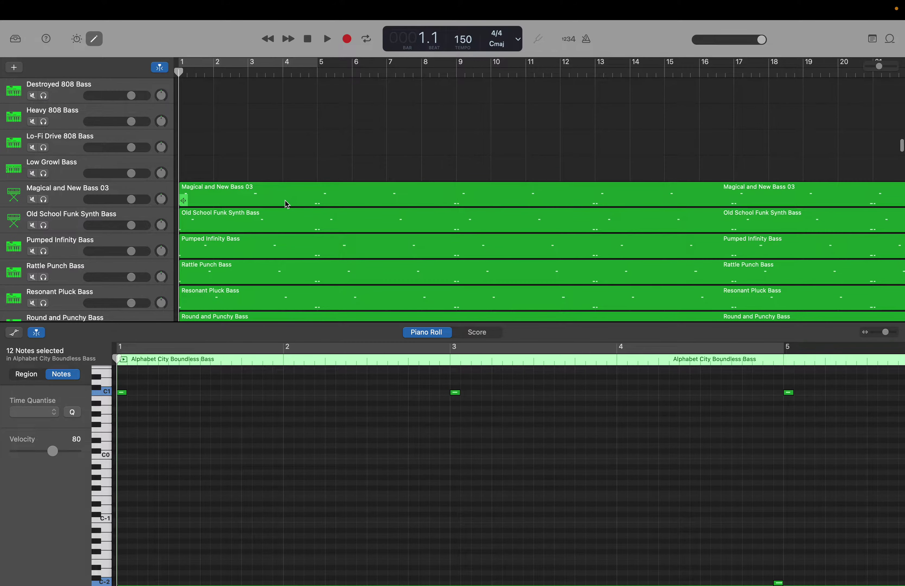
pyautogui.click(285, 201)
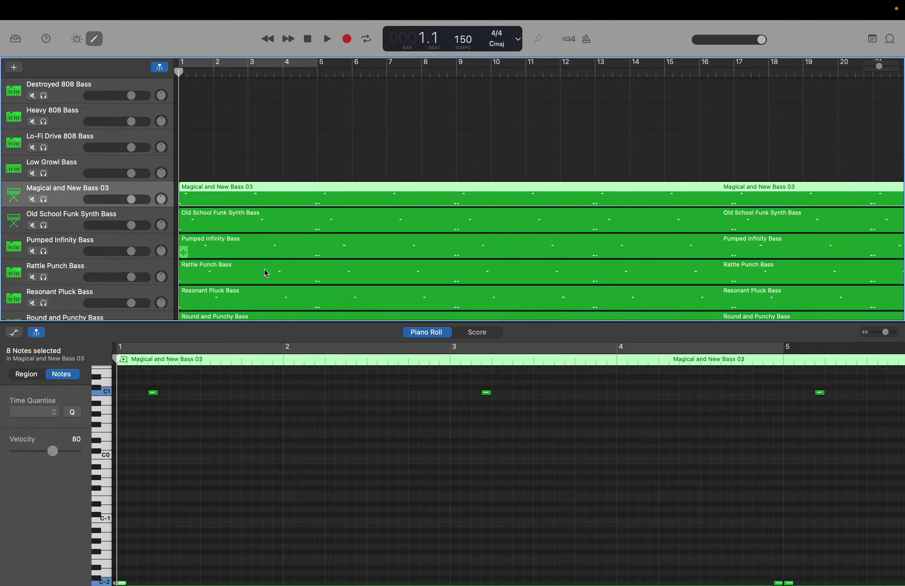
pyautogui.scroll(10, 148, 421)
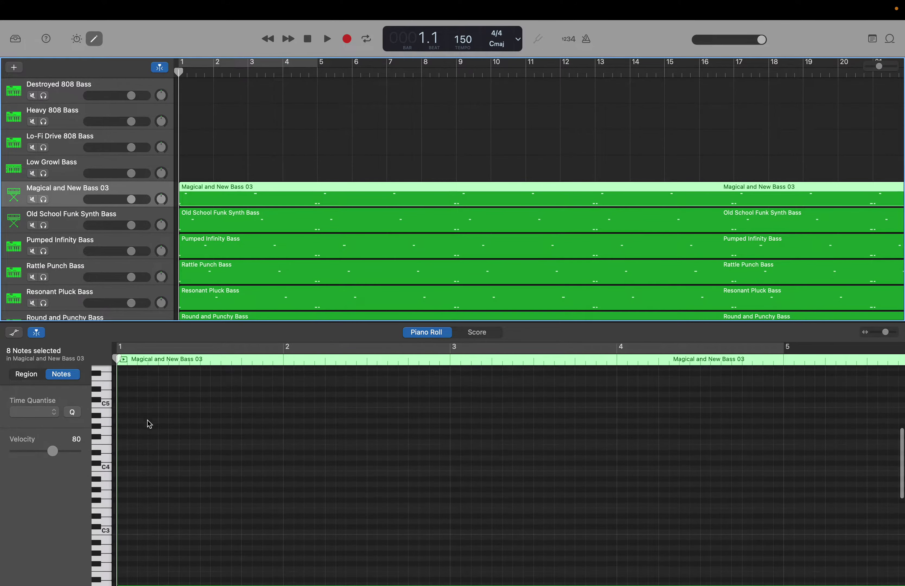
pyautogui.scroll(8, 148, 420)
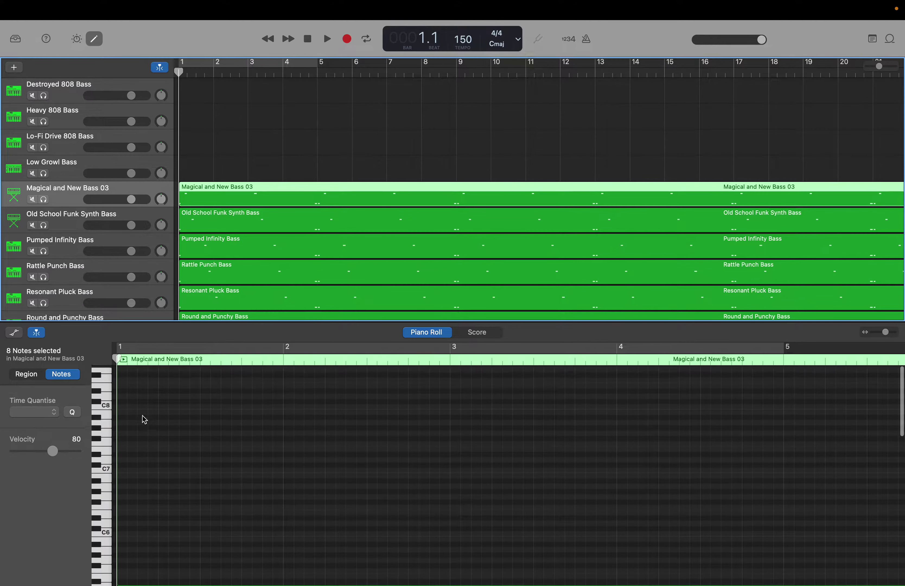
pyautogui.click(125, 377)
pyautogui.scroll(-18, 117, 542)
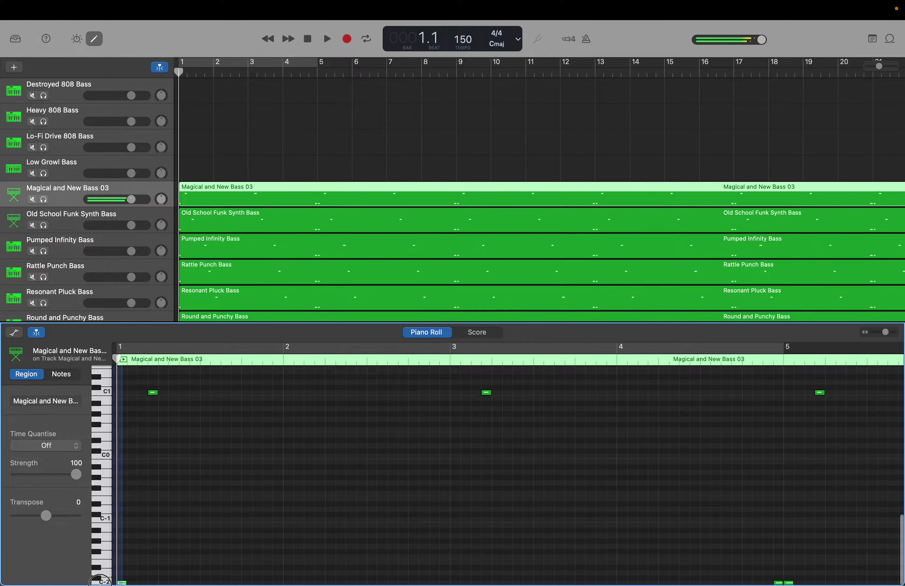
pyautogui.moveTo(100, 580); pyautogui.dragTo(667, 582)
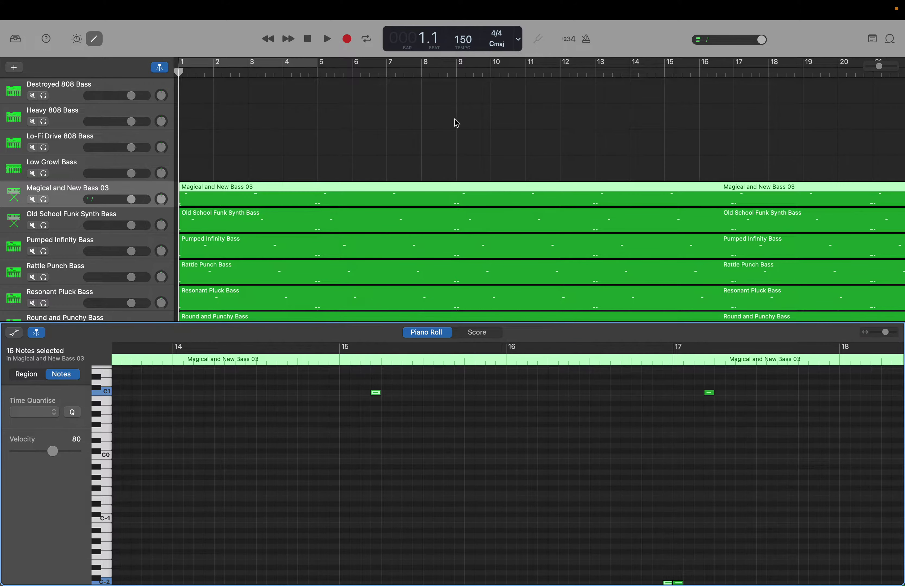
# Paste the copied Magical and New Bass 03 notes at bar 129 and return the playhead to the project start.
pyautogui.doubleClick(416, 40)
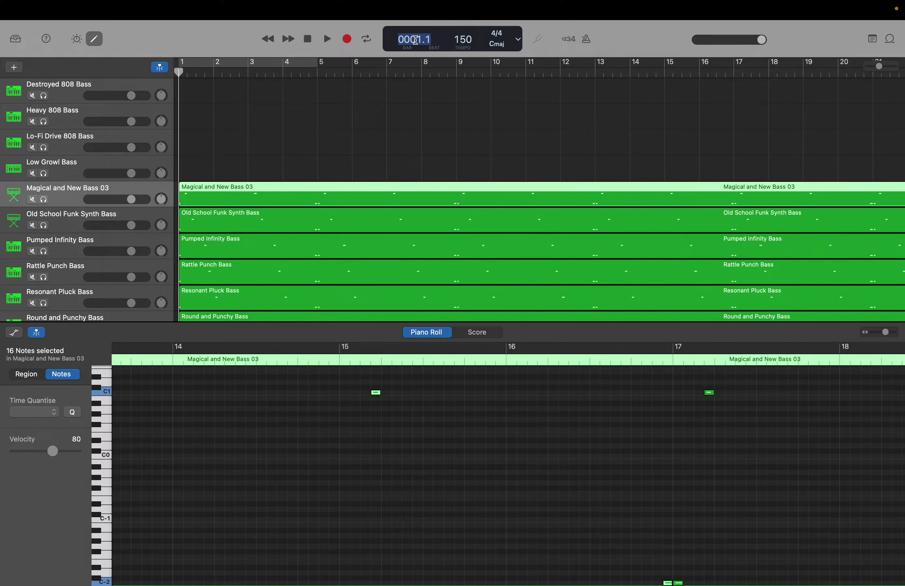
pyautogui.write('129')
pyautogui.press('Return')
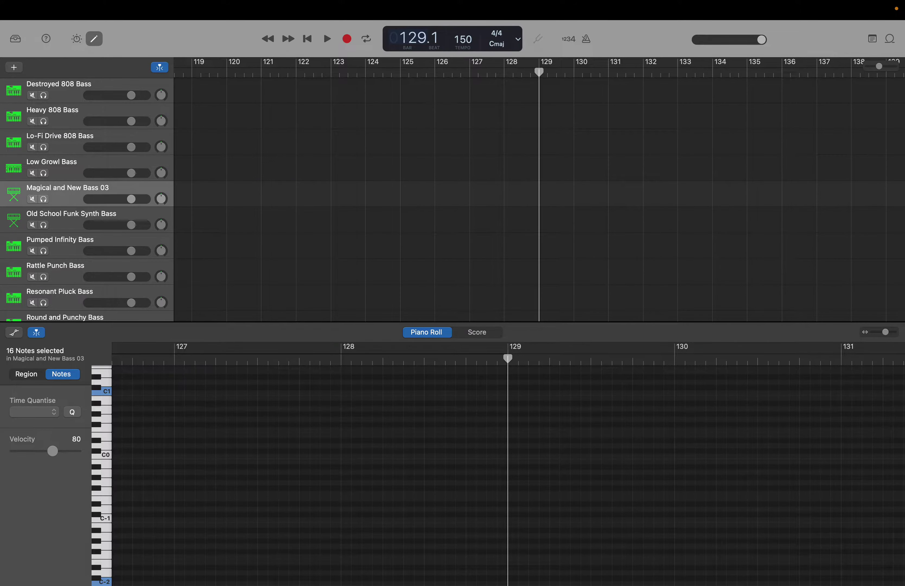
pyautogui.hotkey('shift', '.')
pyautogui.hotkey('shift', '.')
pyautogui.press('Return')
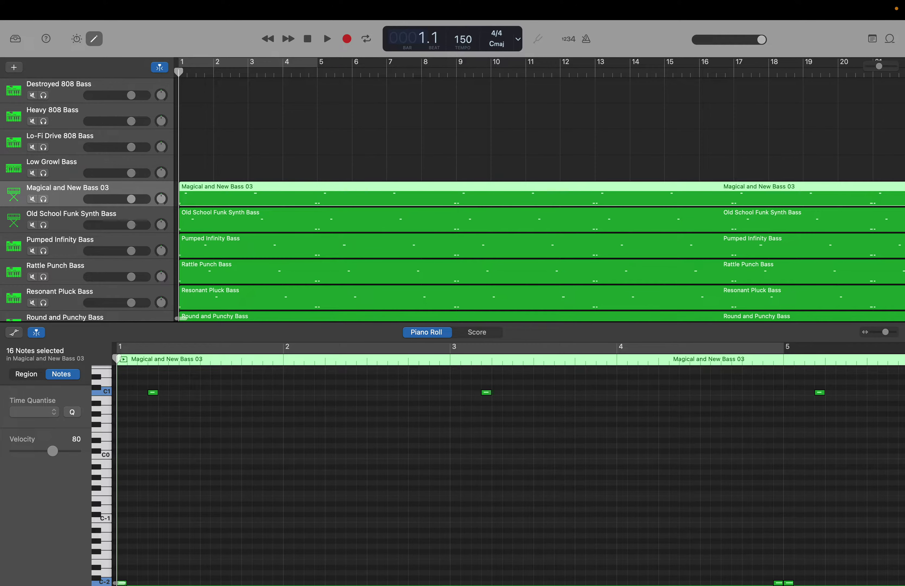
# Open the Old School Funk Synth Bass region and select and copy its notes in bars 1 to 16, excluding those from bar 17 on.
pyautogui.click(67, 221)
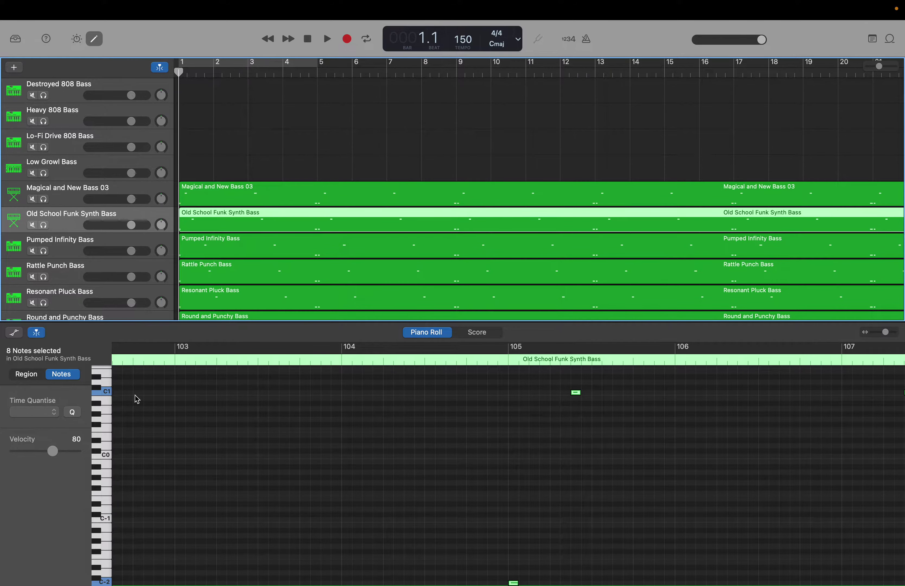
pyautogui.scroll(15, 145, 393)
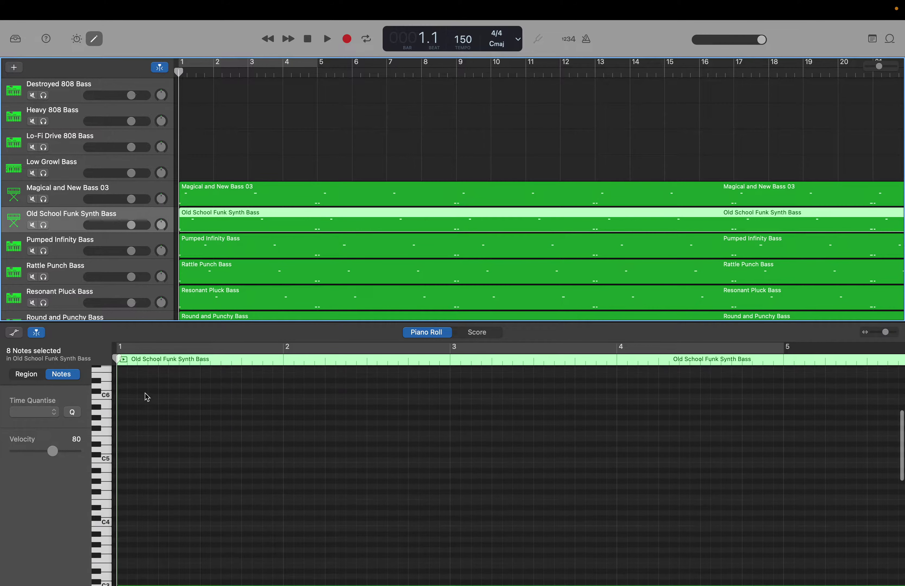
pyautogui.click(120, 384)
pyautogui.scroll(-15, 121, 384)
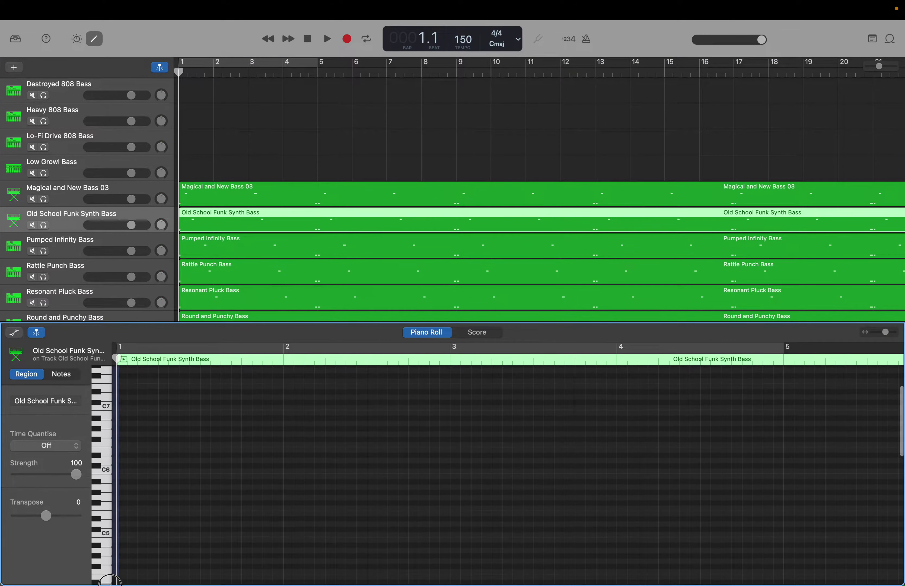
pyautogui.moveTo(122, 580); pyautogui.dragTo(743, 582)
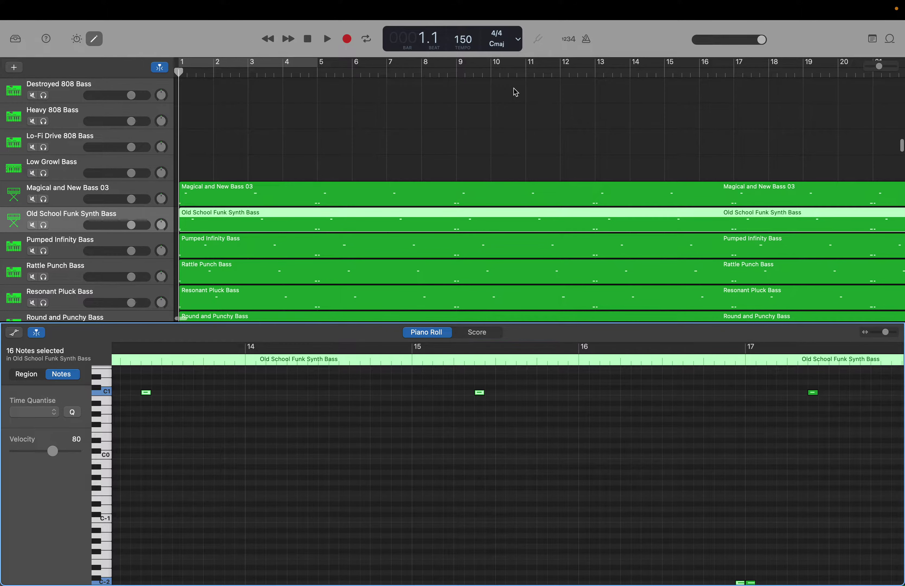
# Paste the copied Old School Funk Synth Bass notes at bar 129 and return the playhead to the project start.
pyautogui.doubleClick(410, 38)
pyautogui.write('12')
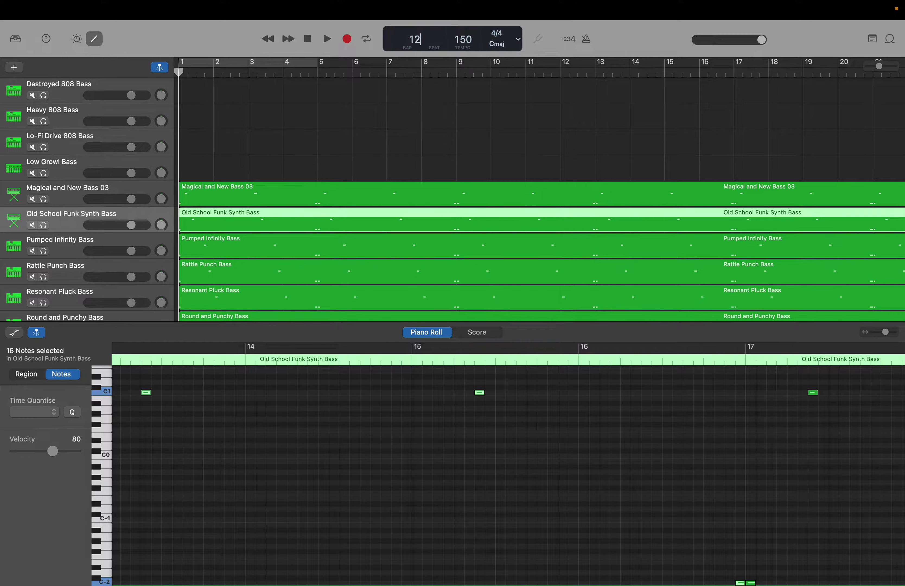
pyautogui.write('9')
pyautogui.press('Return')
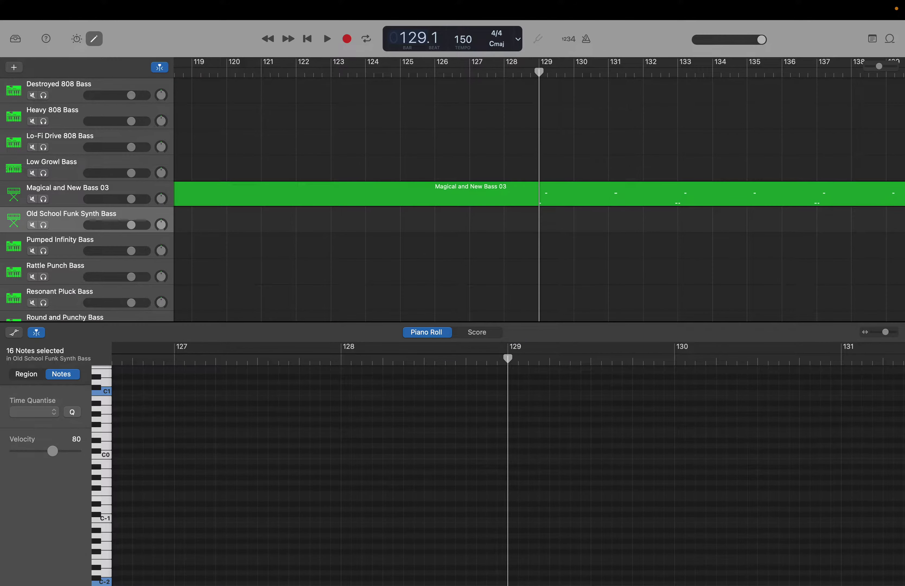
pyautogui.press('super+v')
pyautogui.press('Return')
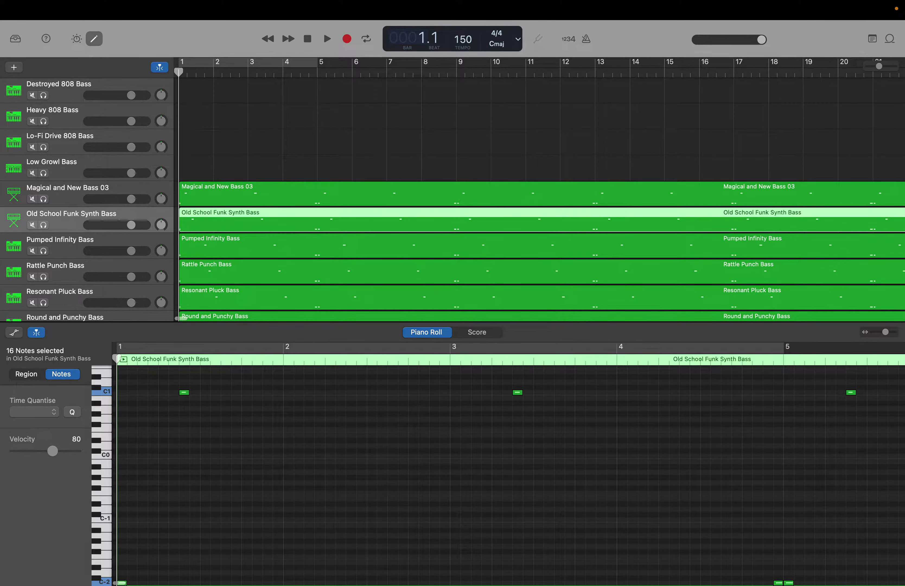
# Open the Pumped Infinity Bass region and select and copy its notes in bars 1 to 16, excluding those from bar 17 on.
pyautogui.click(69, 243)
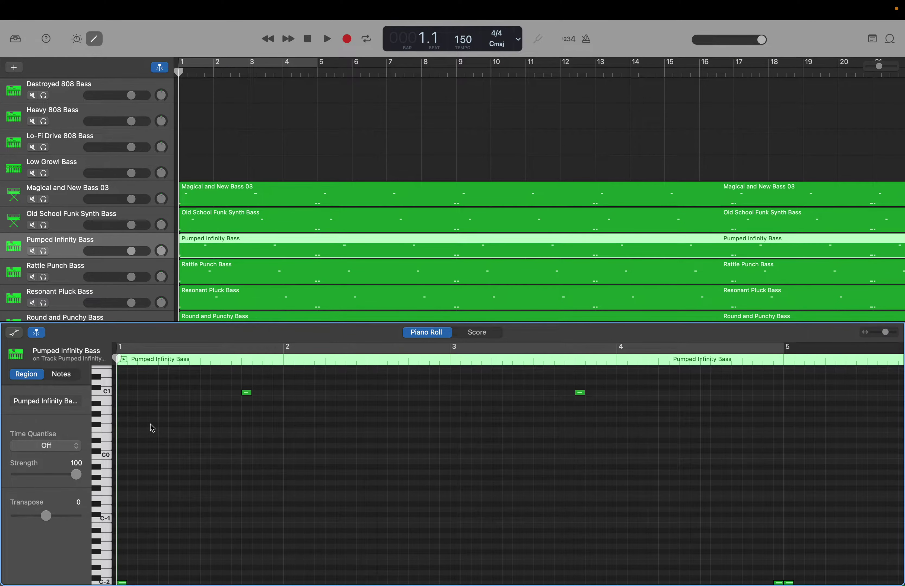
pyautogui.scroll(20, 152, 428)
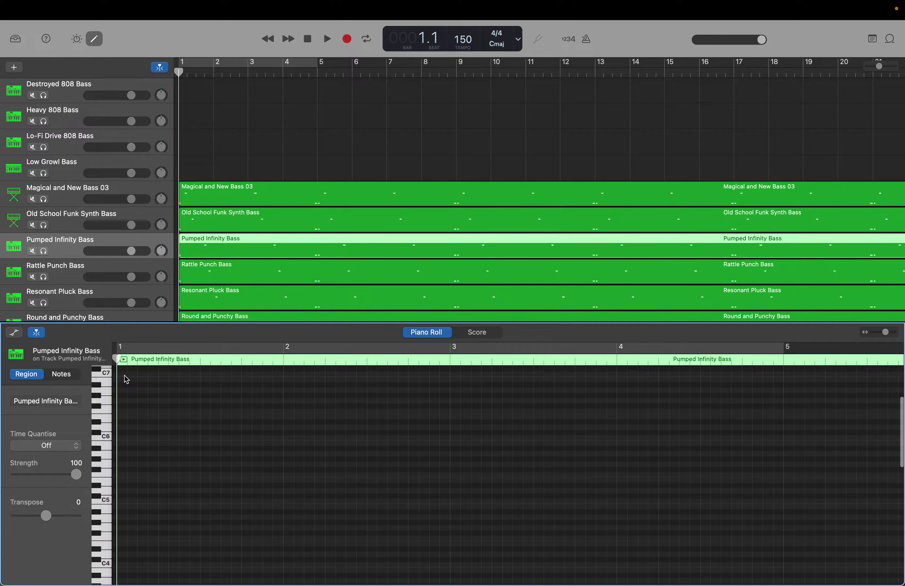
pyautogui.scroll(-20, 124, 375)
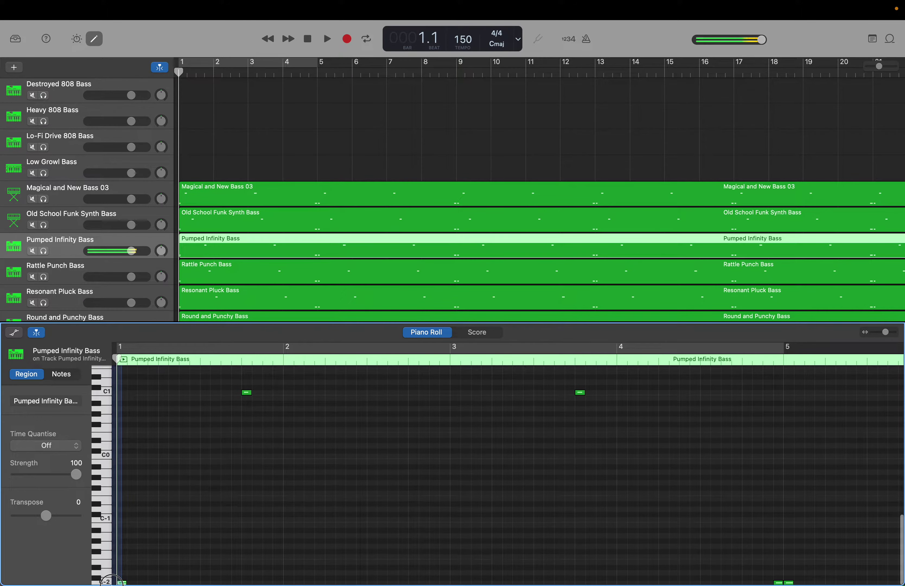
pyautogui.moveTo(115, 580); pyautogui.dragTo(776, 582)
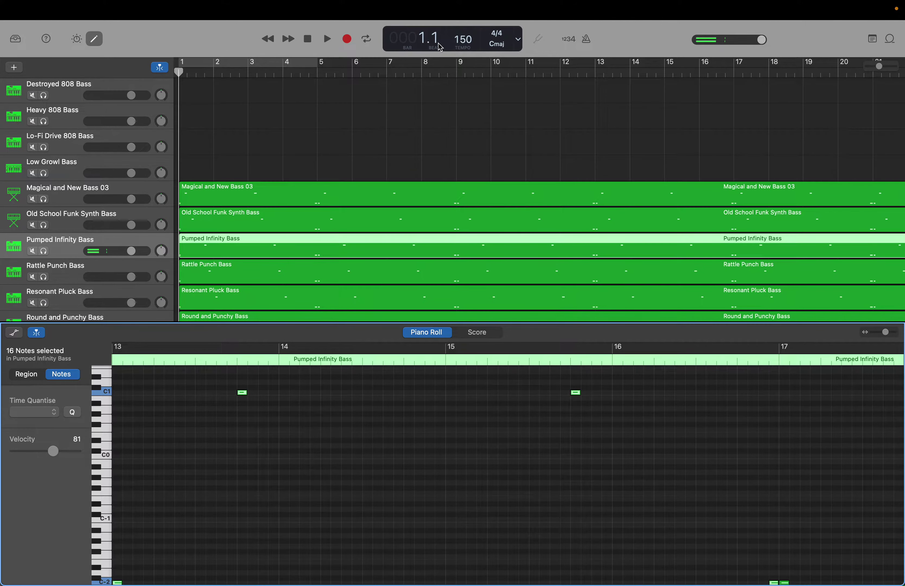
# Move the playhead to bar 129 and paste the copied Pumped Infinity Bass notes there.
pyautogui.doubleClick(421, 36)
pyautogui.write('1')
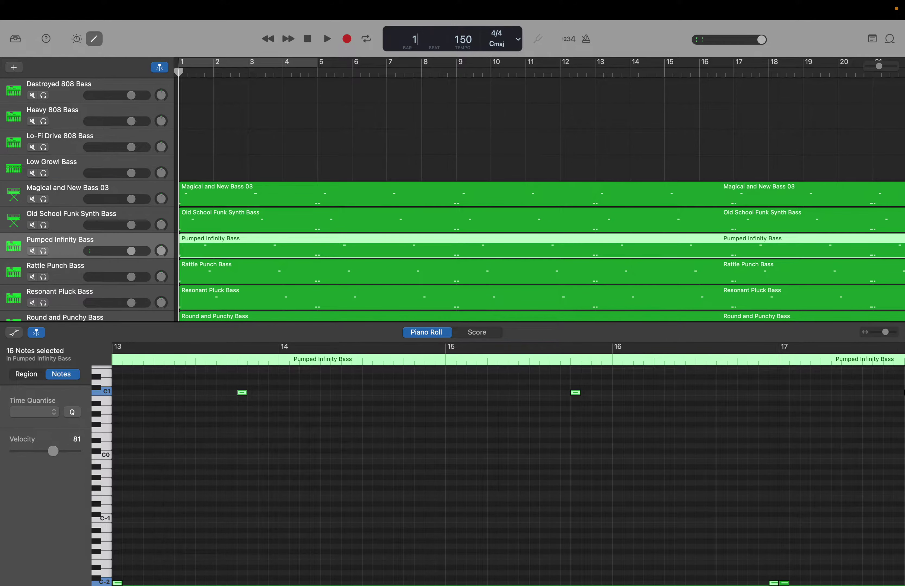
pyautogui.write('29')
pyautogui.press('Return')
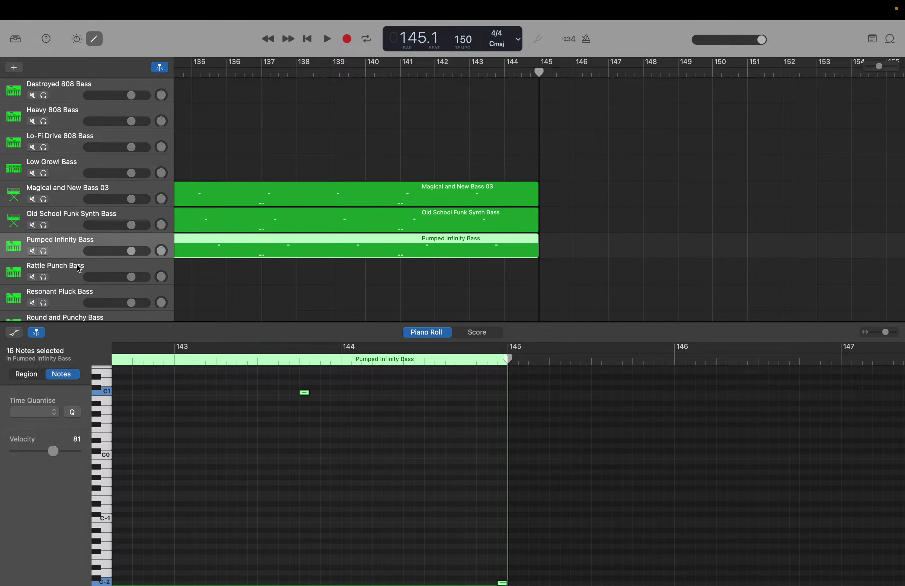
# Open the Rattle Punch Bass region, return the playhead to the start, and select and copy its notes in bars 1 to 16.
pyautogui.click(79, 269)
pyautogui.click(222, 487)
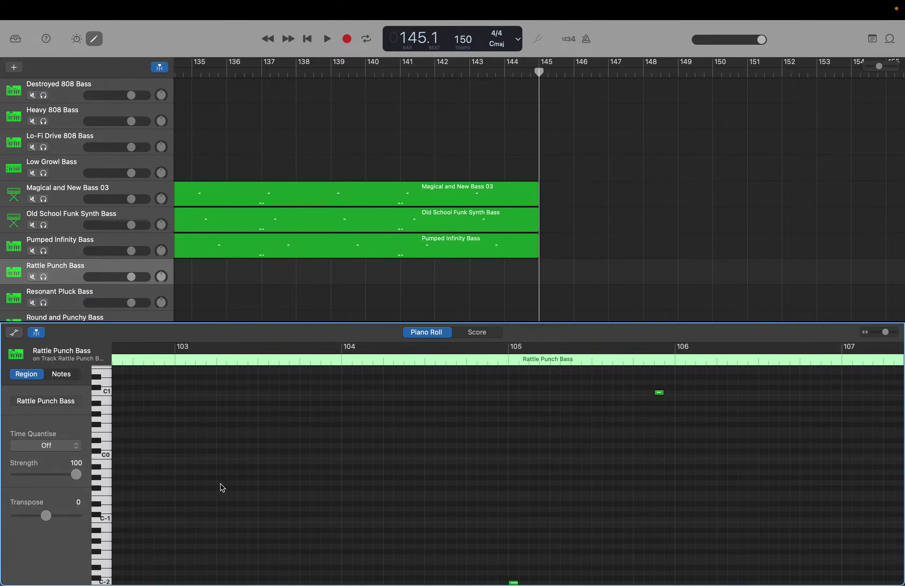
pyautogui.press('Return')
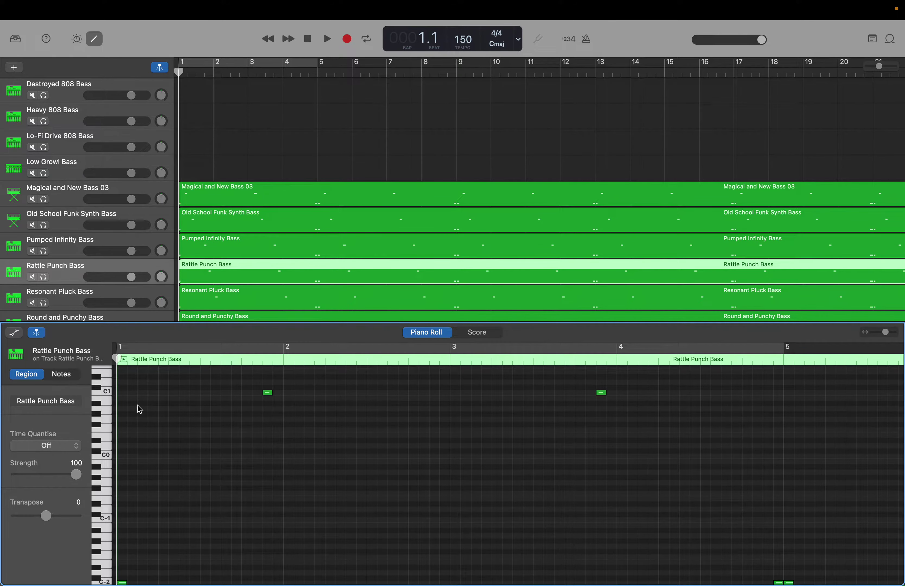
pyautogui.scroll(5, 124, 375)
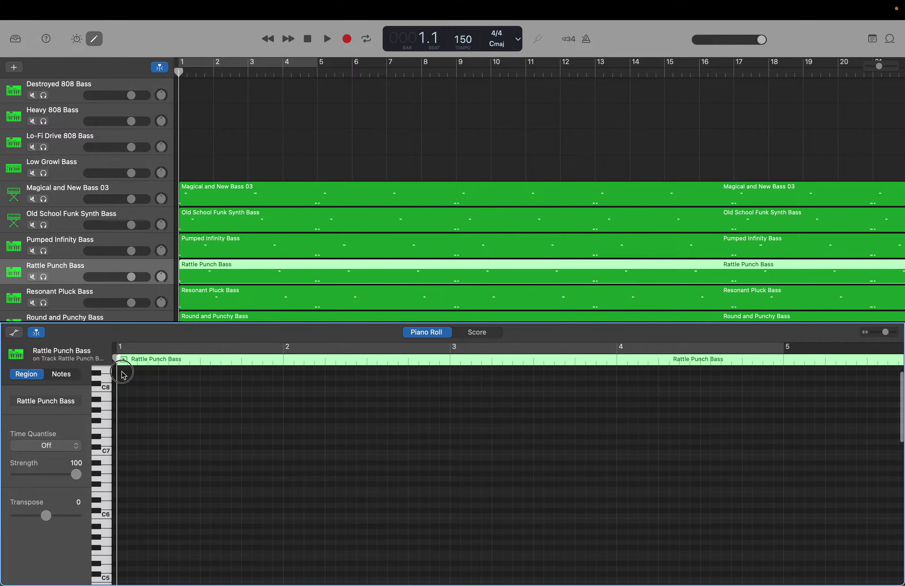
pyautogui.scroll(-15, 120, 504)
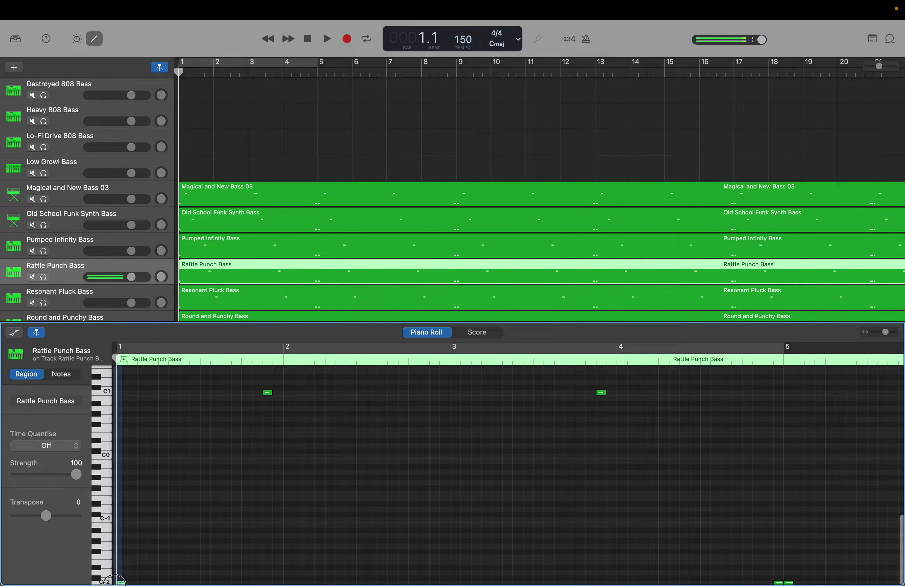
pyautogui.moveTo(114, 581); pyautogui.dragTo(717, 583)
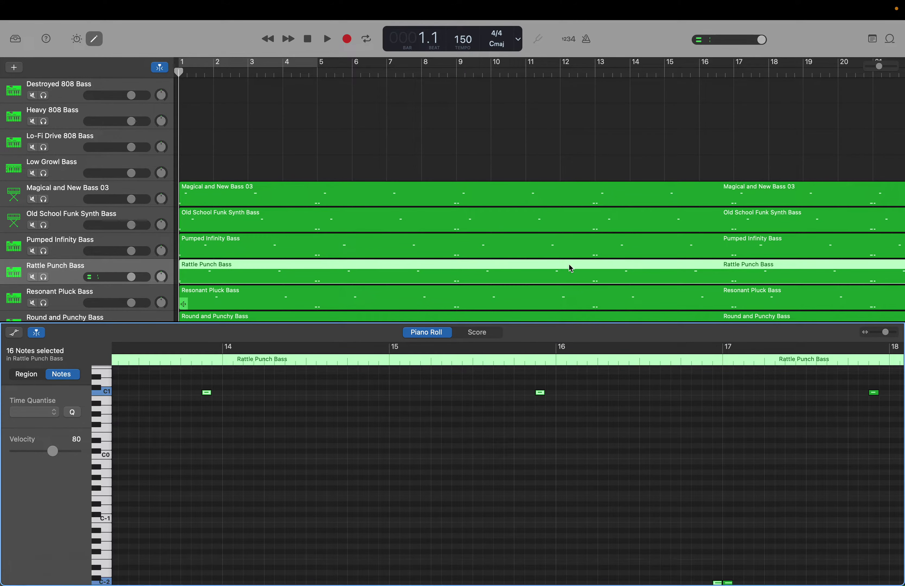
# Paste the copied Rattle Punch Bass notes at bar 129 and return the playhead to the project start.
pyautogui.doubleClick(417, 36)
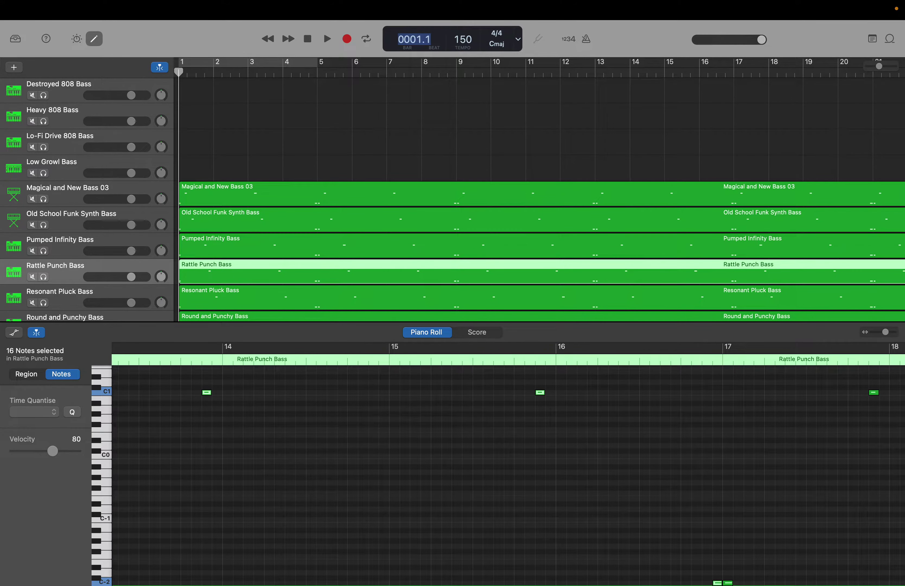
pyautogui.press('Return')
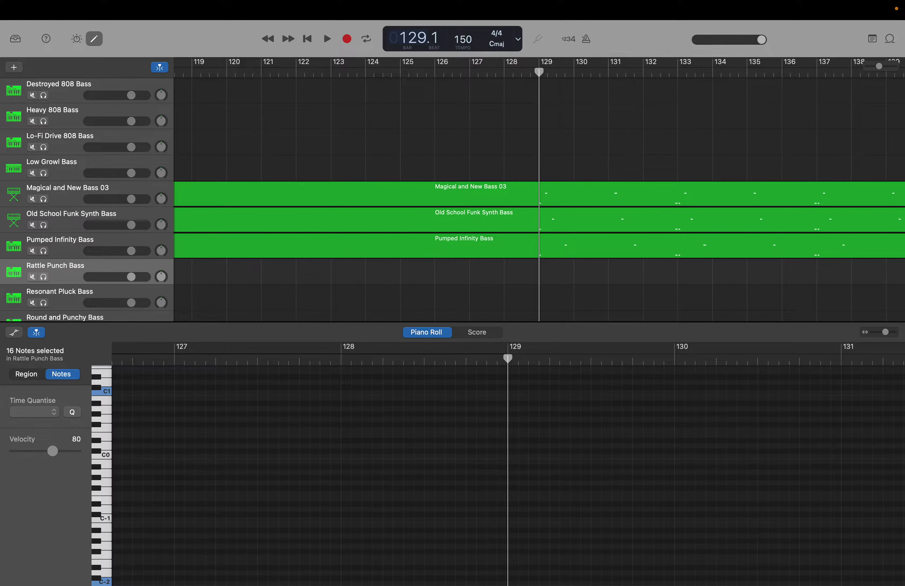
pyautogui.press('super+v')
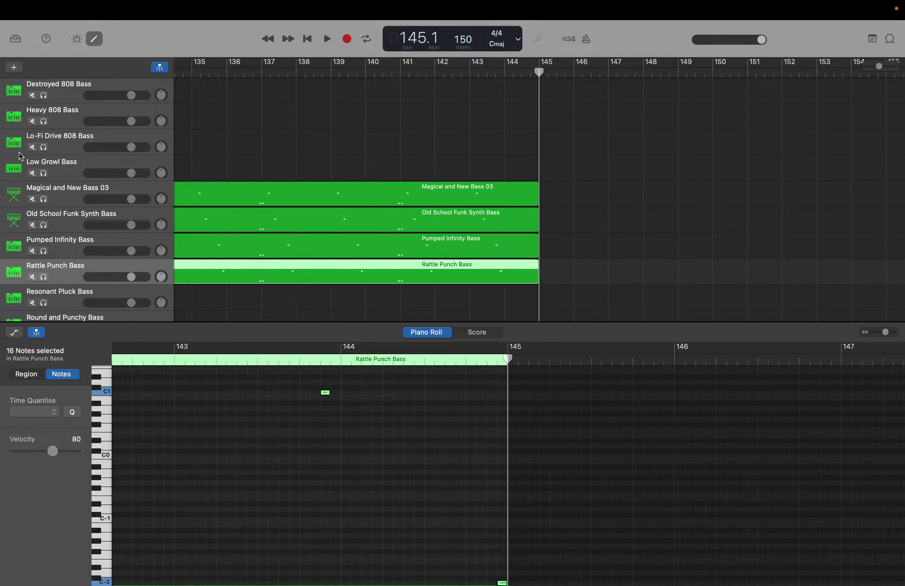
pyautogui.press('Return')
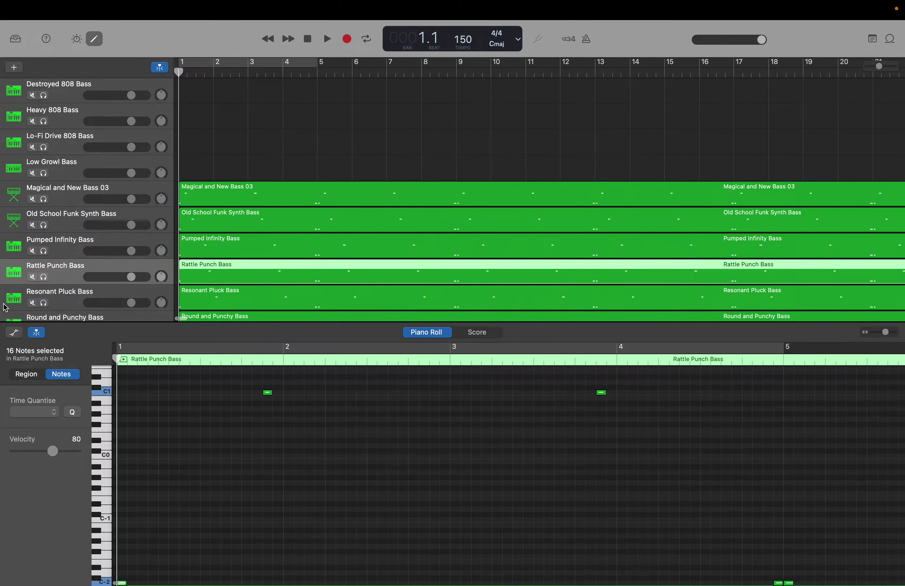
# Open the Resonant Pluck Bass region in the piano roll.
pyautogui.click(56, 308)
pyautogui.click(192, 477)
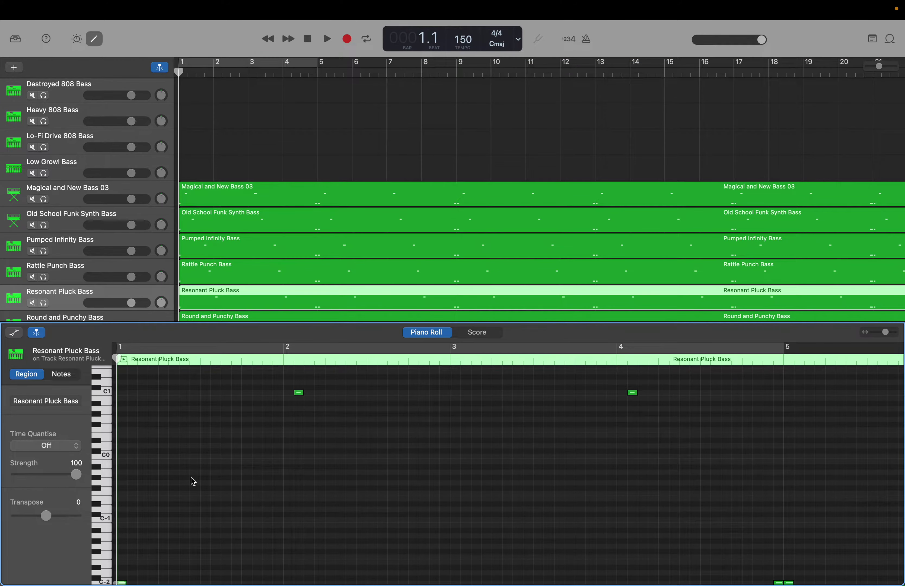
pyautogui.rightClick(144, 394)
pyautogui.scroll(10, 494, 456)
pyautogui.rightClick(110, 565)
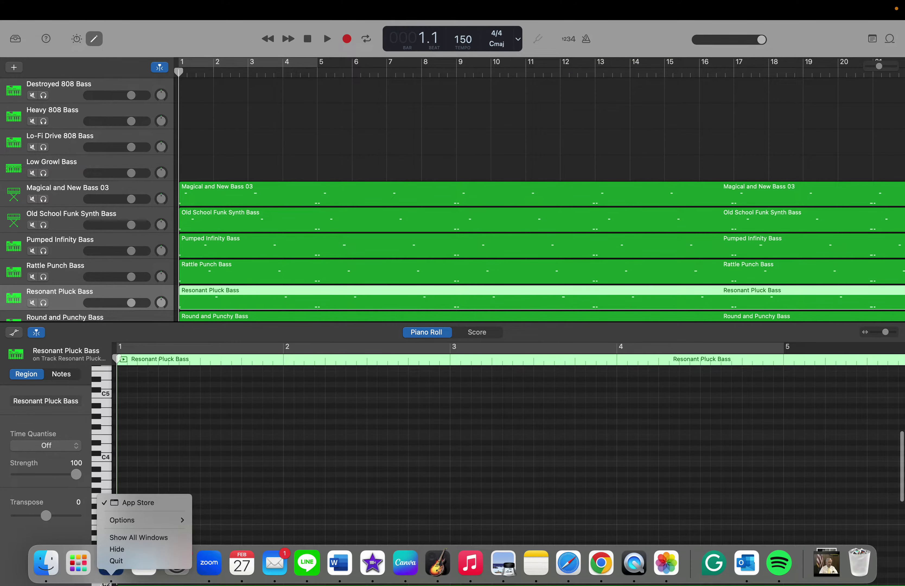
pyautogui.click(120, 381)
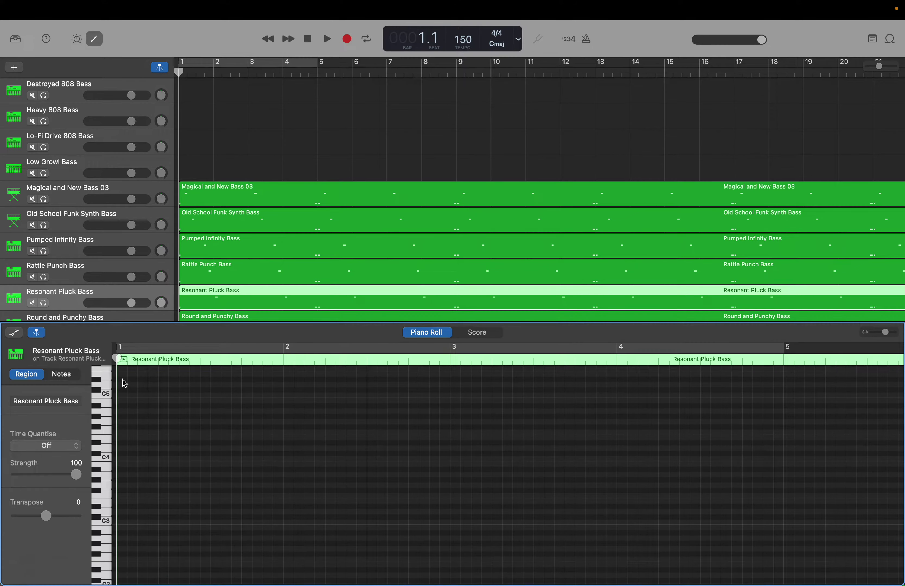
pyautogui.scroll(-2, 117, 505)
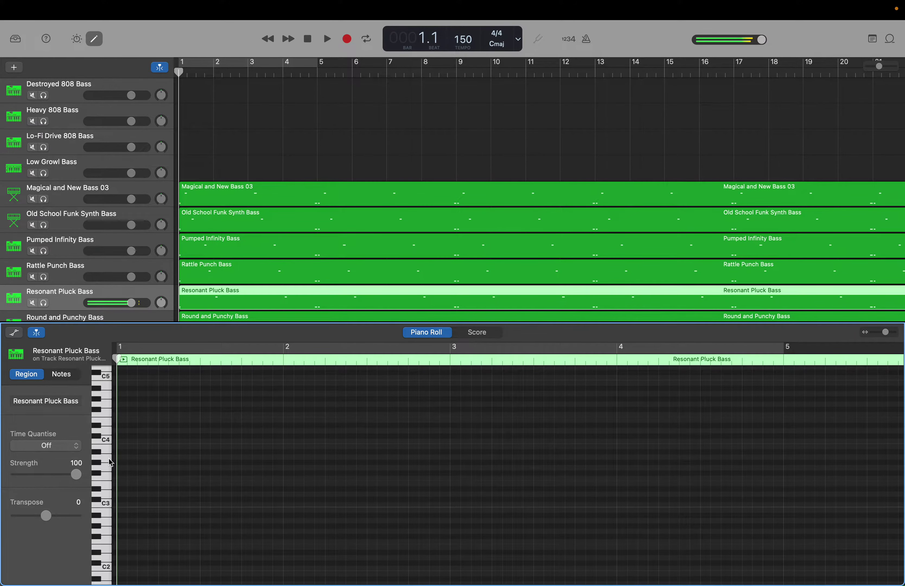
pyautogui.scroll(-5, 122, 386)
pyautogui.scroll(15, 122, 387)
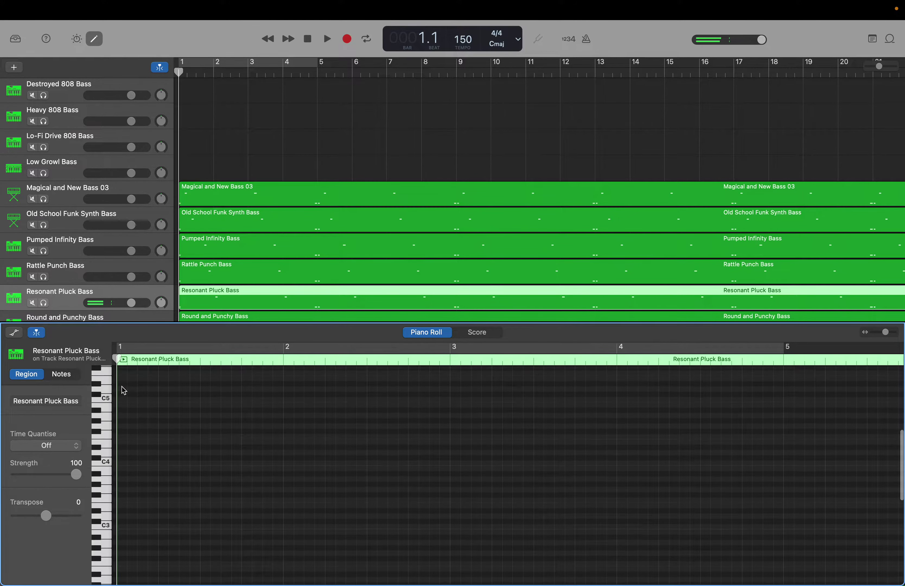
pyautogui.click(122, 387)
pyautogui.moveTo(123, 388); pyautogui.dragTo(103, 579)
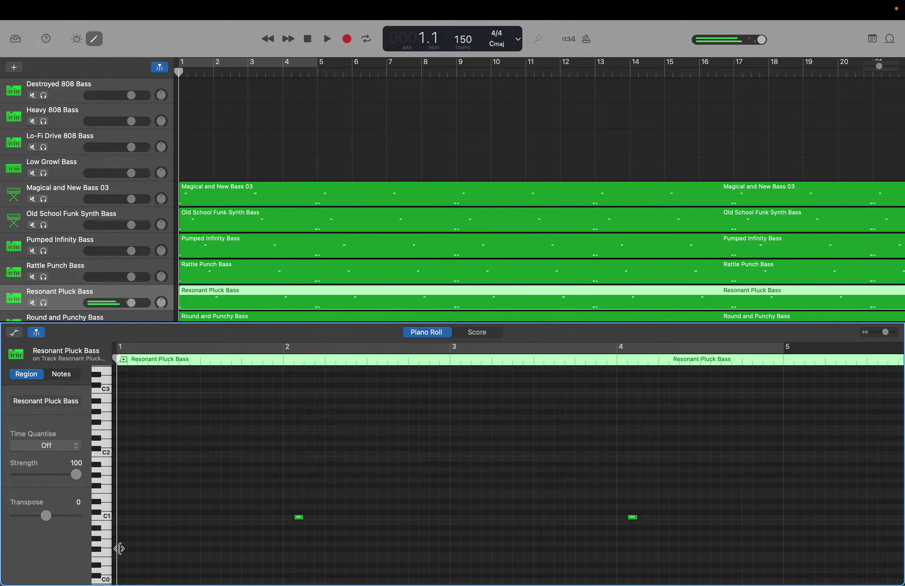
pyautogui.scroll(-7, 120, 548)
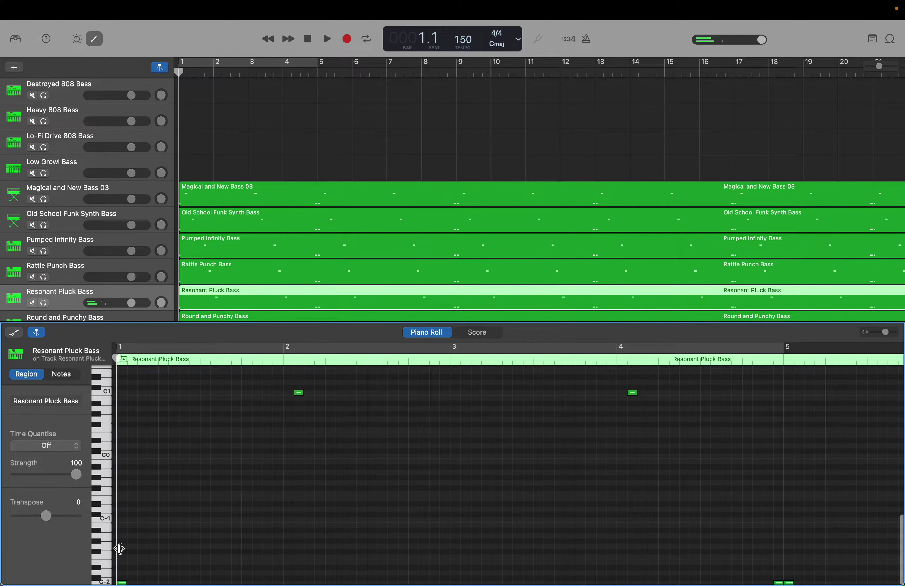
pyautogui.scroll(10, 119, 548)
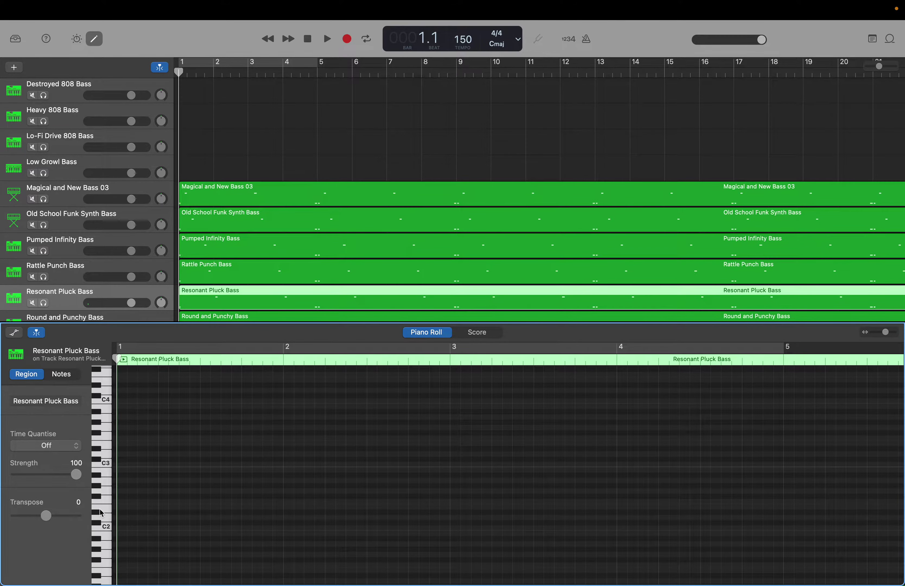
# Select and copy the Resonant Pluck Bass notes in bars 1 to 16, excluding those from bar 17 on.
pyautogui.scroll(12, 100, 509)
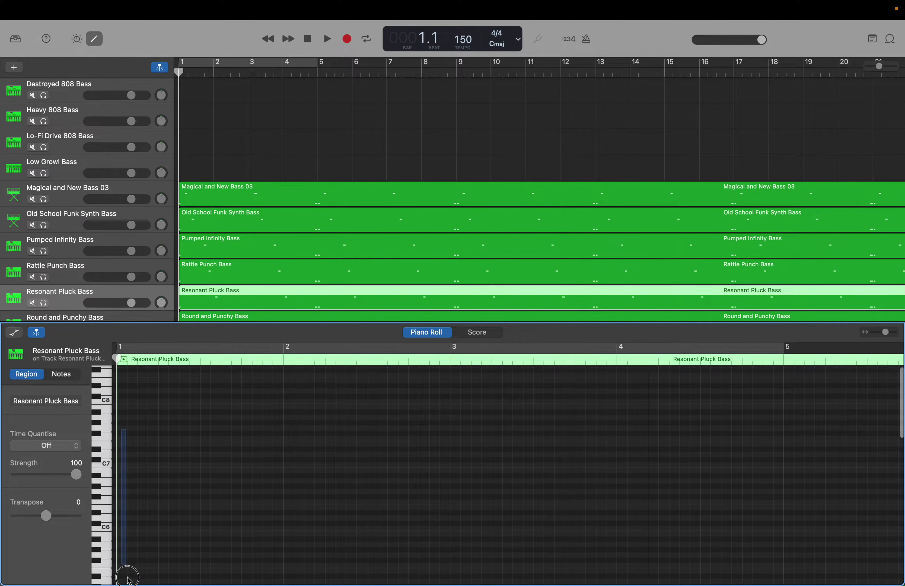
pyautogui.scroll(-20, 125, 576)
pyautogui.moveTo(132, 580); pyautogui.dragTo(663, 580)
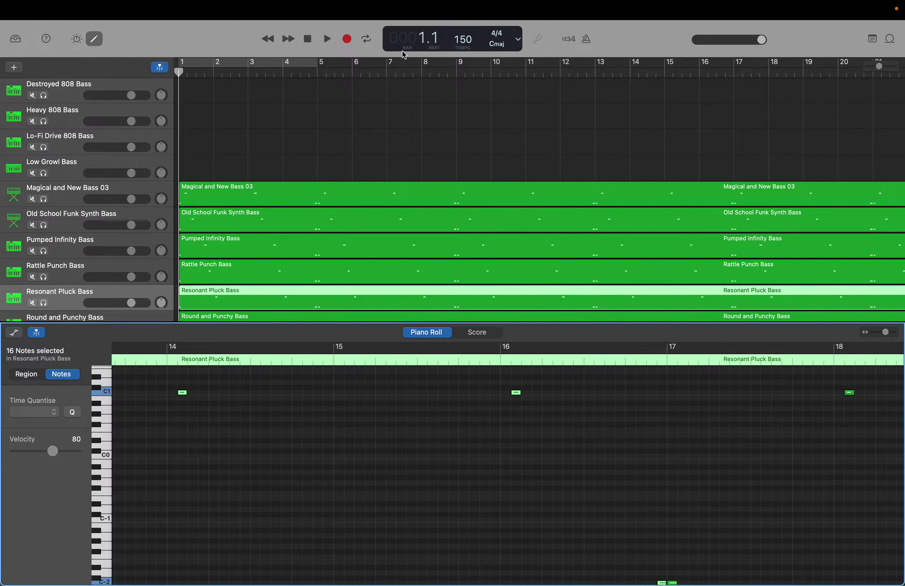
# Paste the copied Resonant Pluck Bass notes at bar 129.
pyautogui.doubleClick(404, 41)
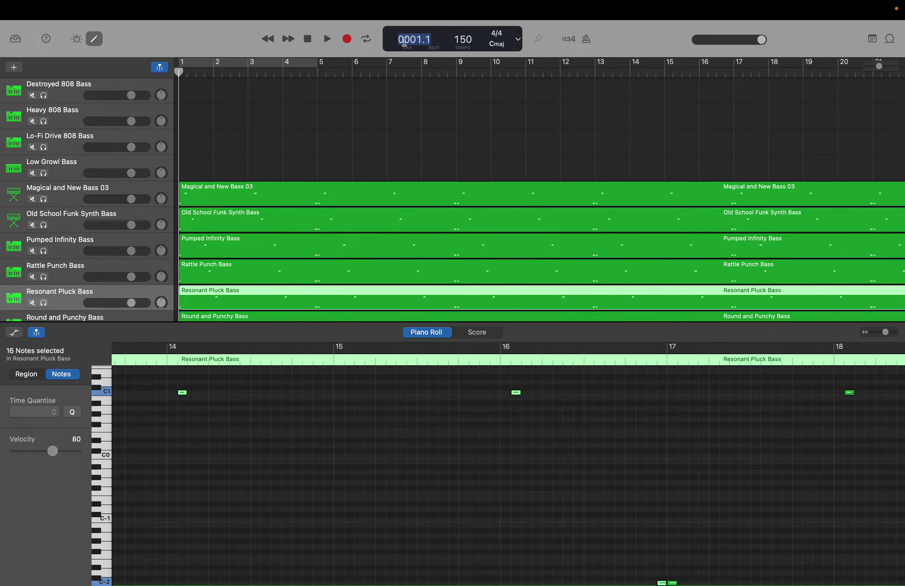
pyautogui.press('Return')
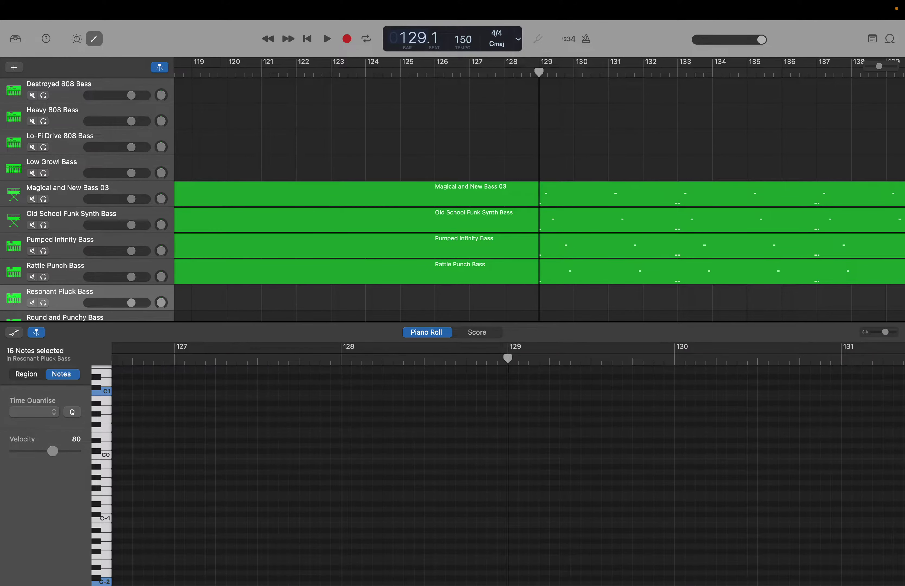
pyautogui.press('super+v')
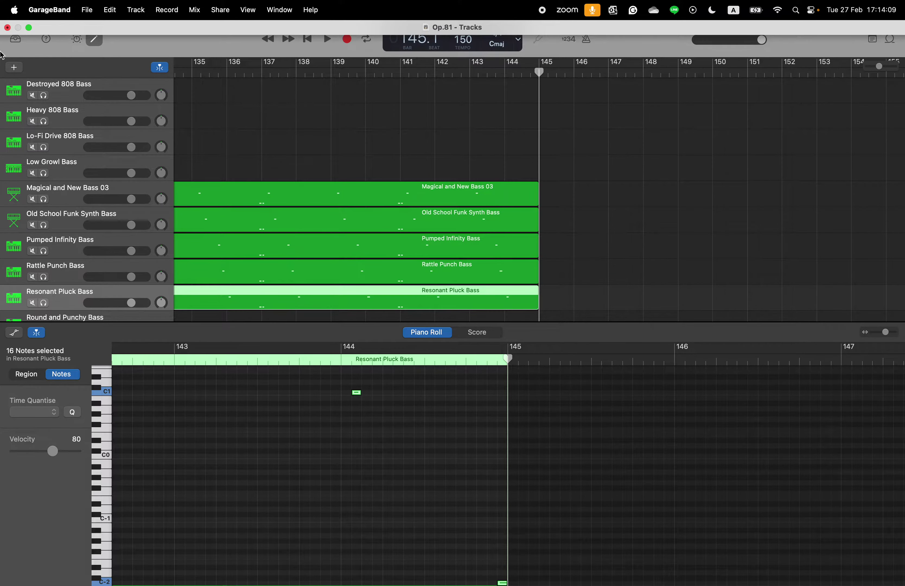
# Open the Round and Punchy Bass region, return the playhead to the start, and select and copy its notes in bars 1 to 16.
pyautogui.scroll(-3, 50, 177)
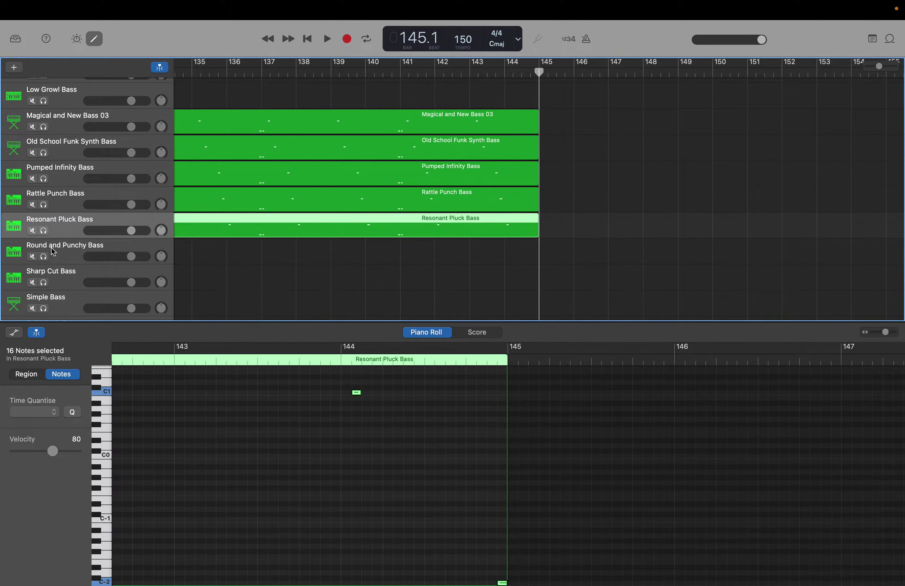
pyautogui.click(53, 251)
pyautogui.press('Return')
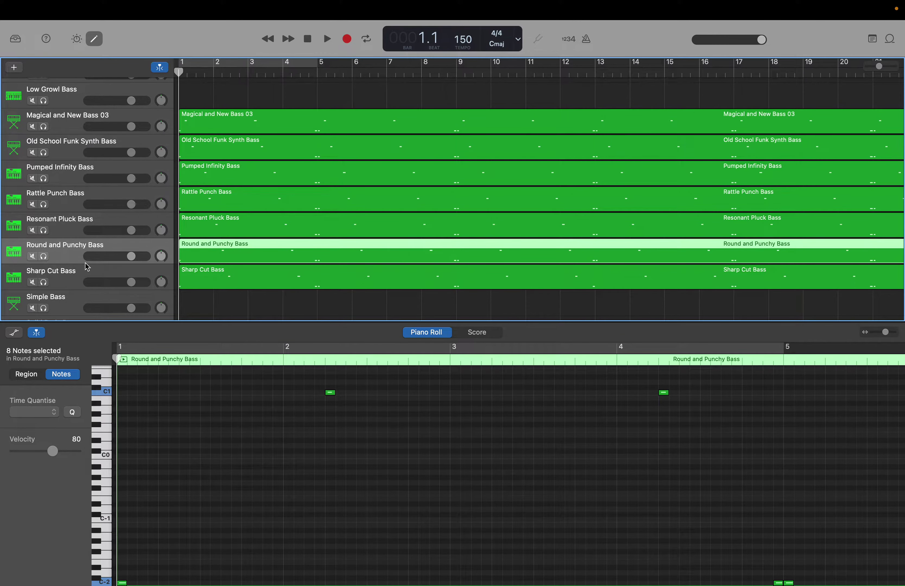
pyautogui.click(231, 450)
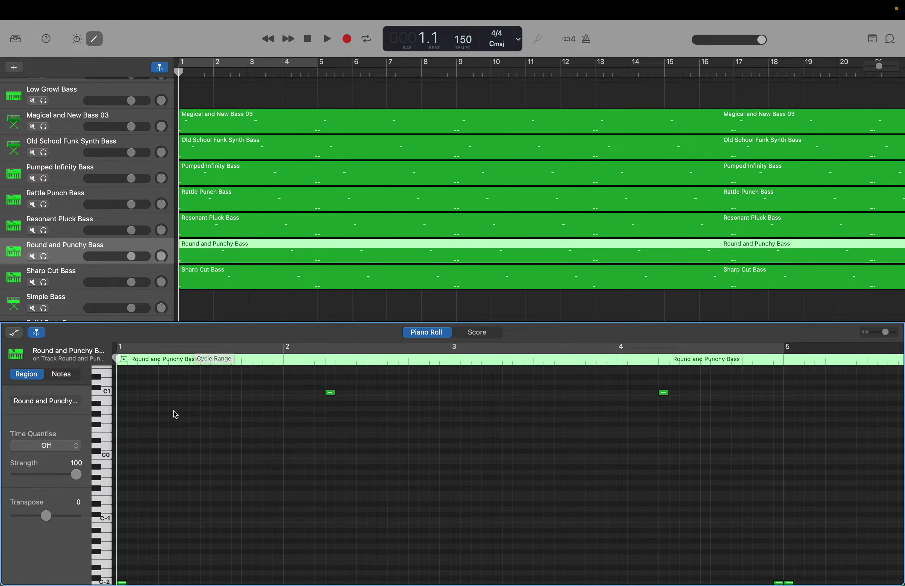
pyautogui.scroll(5, 175, 414)
pyautogui.scroll(3, 175, 414)
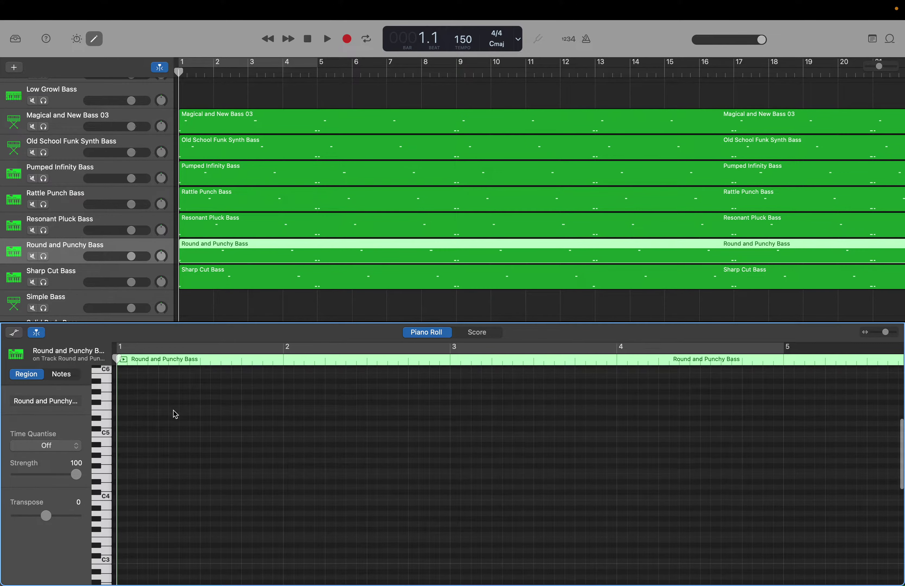
pyautogui.scroll(-4, 175, 414)
pyautogui.scroll(5, 175, 414)
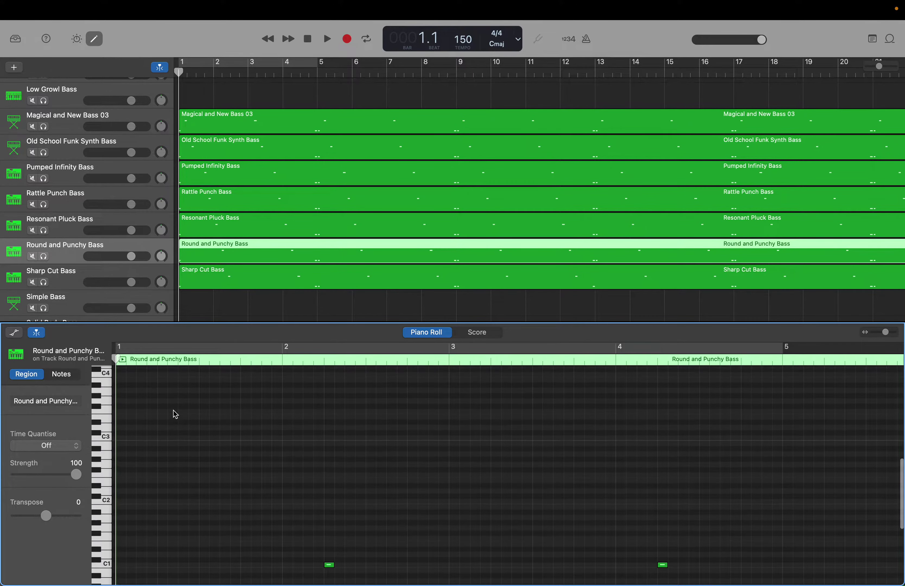
pyautogui.scroll(2, 175, 413)
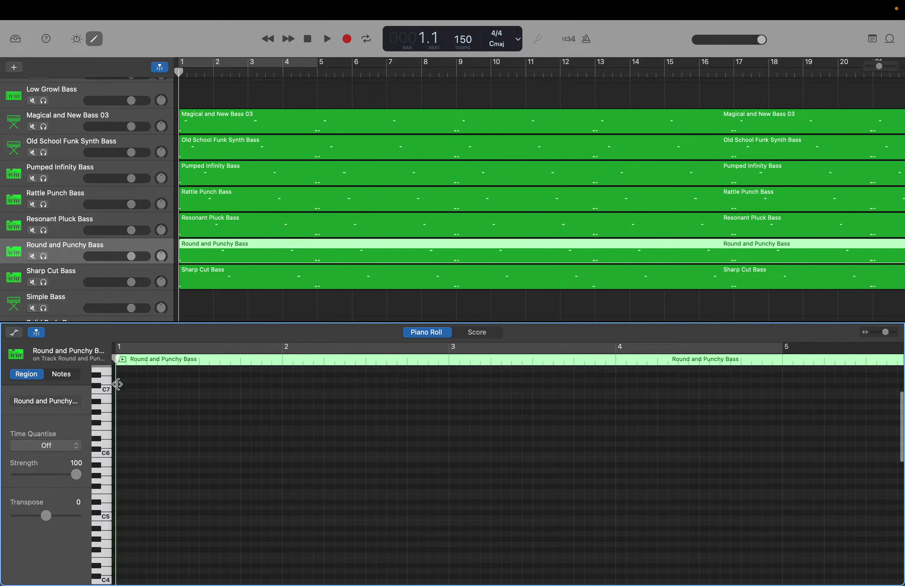
pyautogui.moveTo(121, 387); pyautogui.dragTo(736, 584)
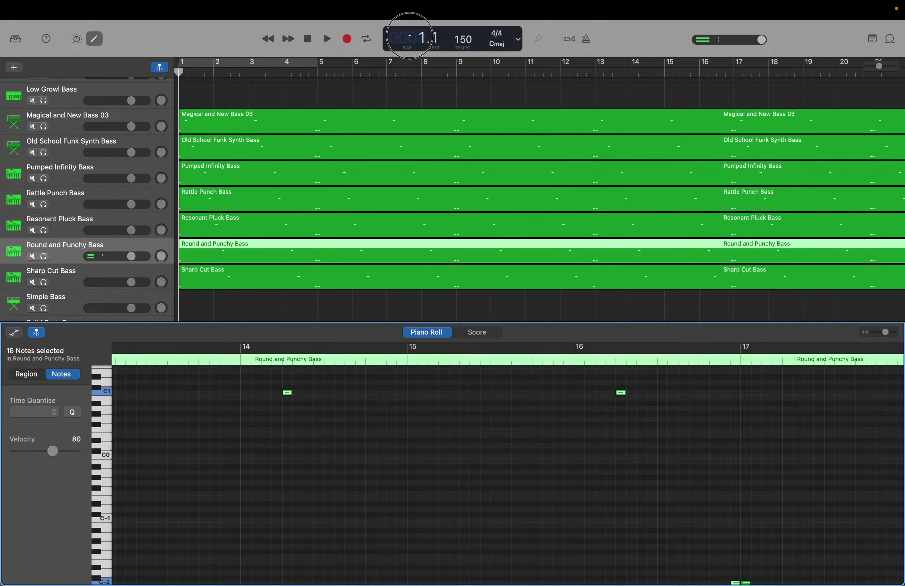
# Move the playhead to bar 129 and paste the copied Round and Punchy Bass notes there.
pyautogui.doubleClick(409, 35)
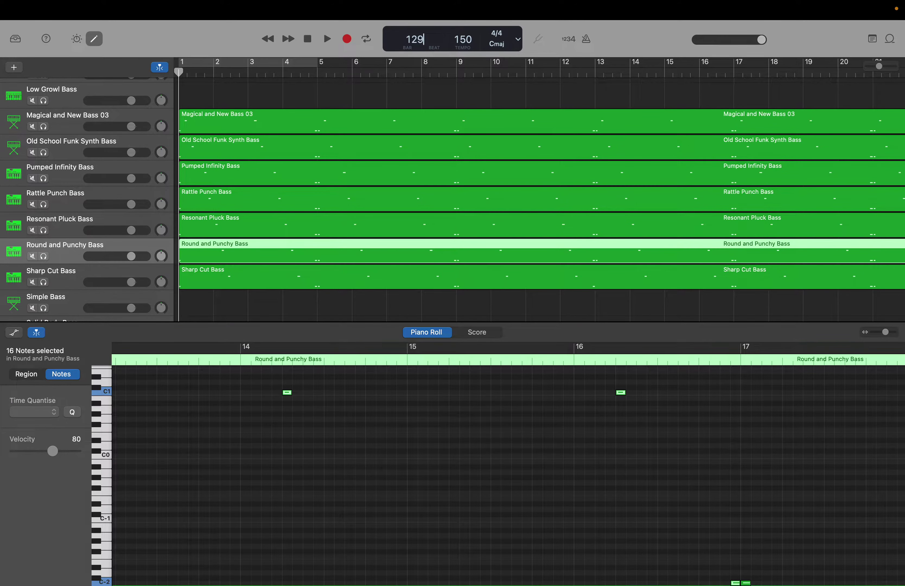
pyautogui.press('Return')
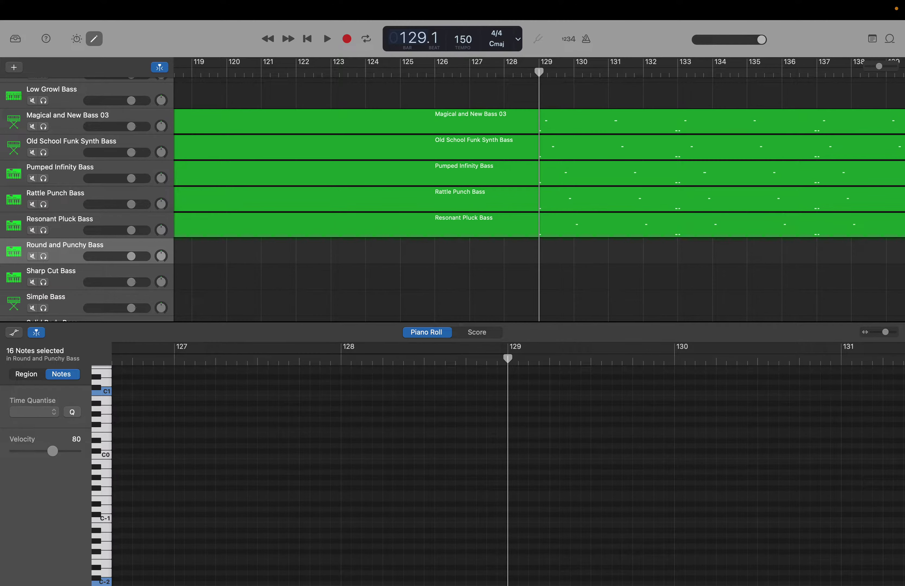
pyautogui.press('End')
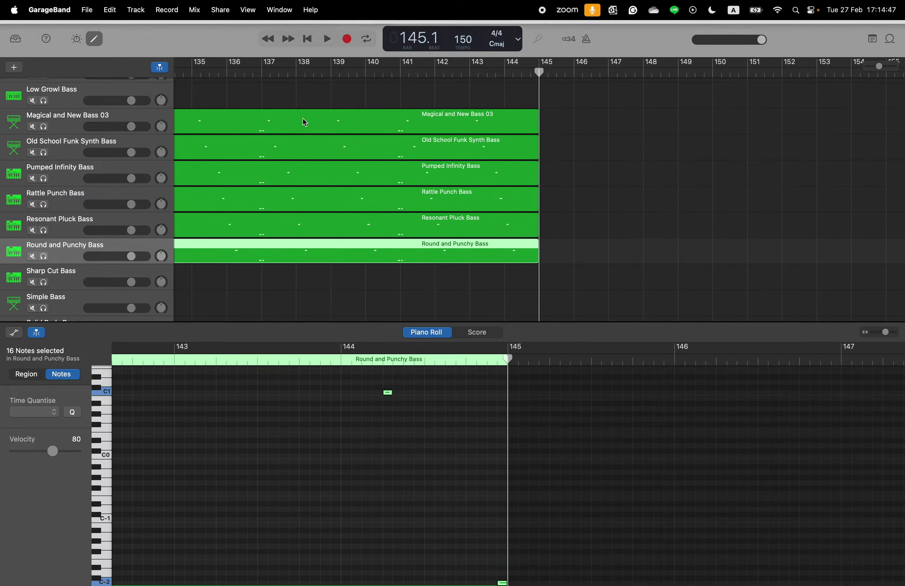
# Open the Sharp Cut Bass region, return the playhead to the start, and select and copy its notes in bars 1 to 16.
pyautogui.click(71, 273)
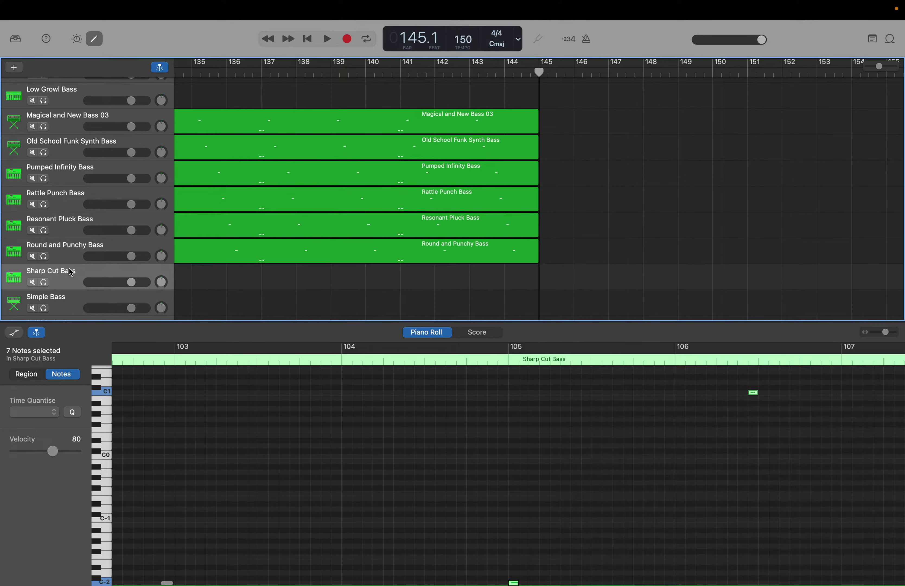
pyautogui.press('Home')
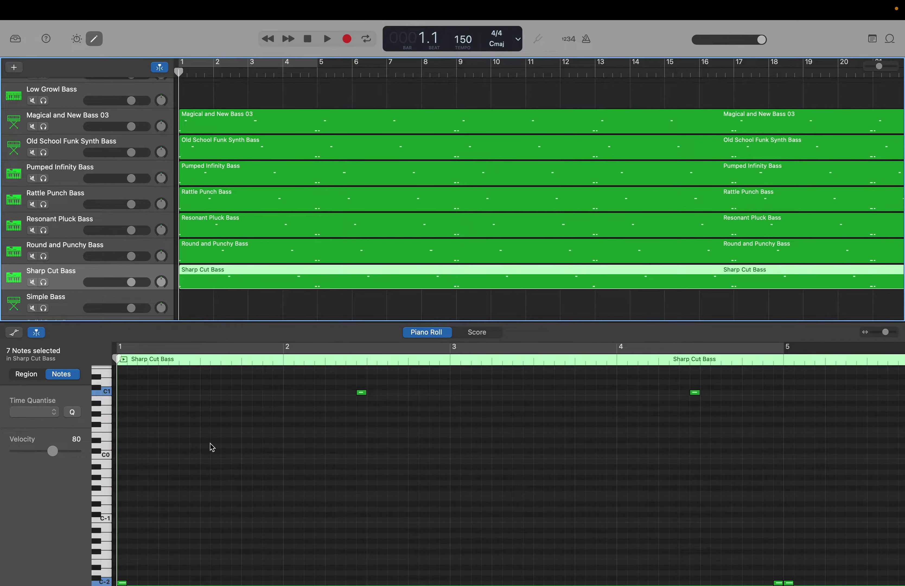
pyautogui.click(212, 451)
pyautogui.click(186, 452)
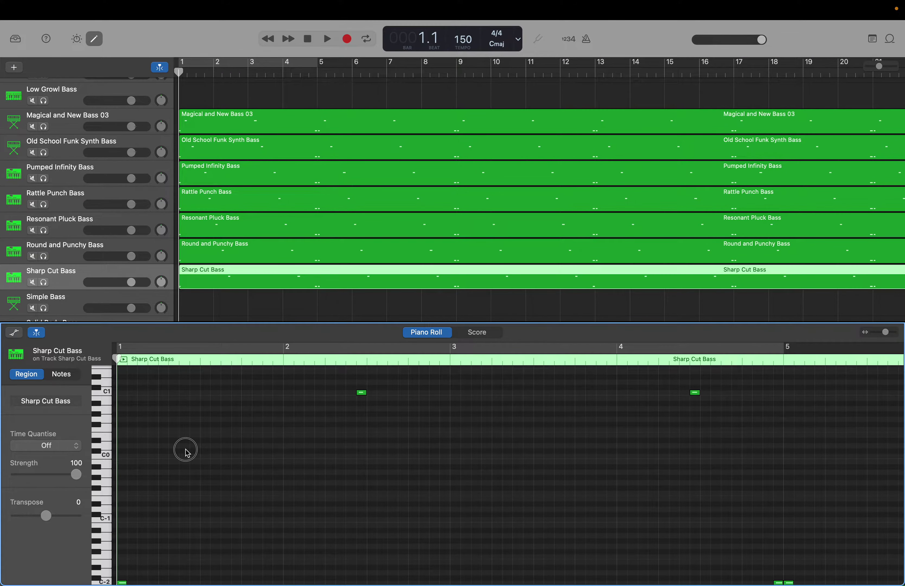
pyautogui.scroll(8, 185, 449)
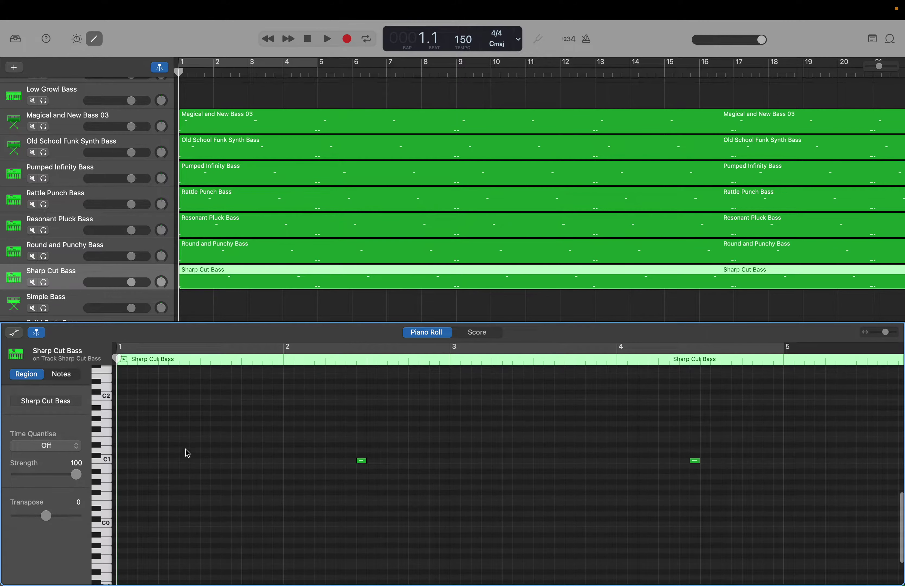
pyautogui.scroll(2, 185, 449)
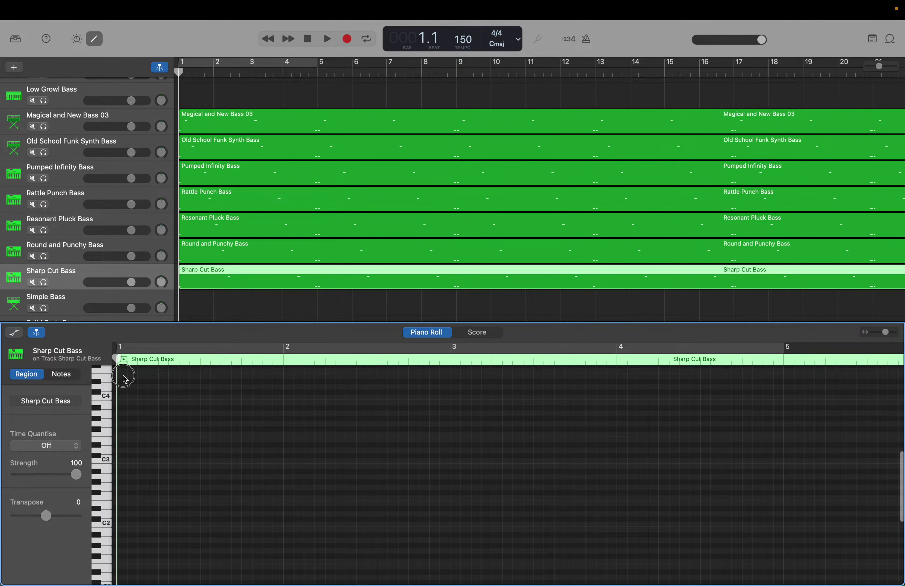
pyautogui.moveTo(124, 379); pyautogui.dragTo(279, 582)
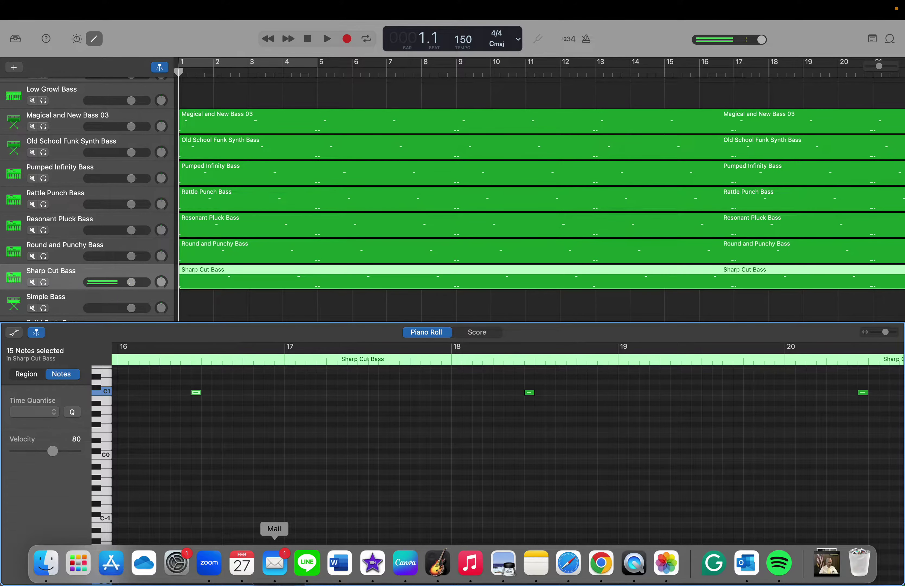
# Paste the copied Sharp Cut Bass notes at bar 129 and return the playhead to the project start.
pyautogui.doubleClick(410, 41)
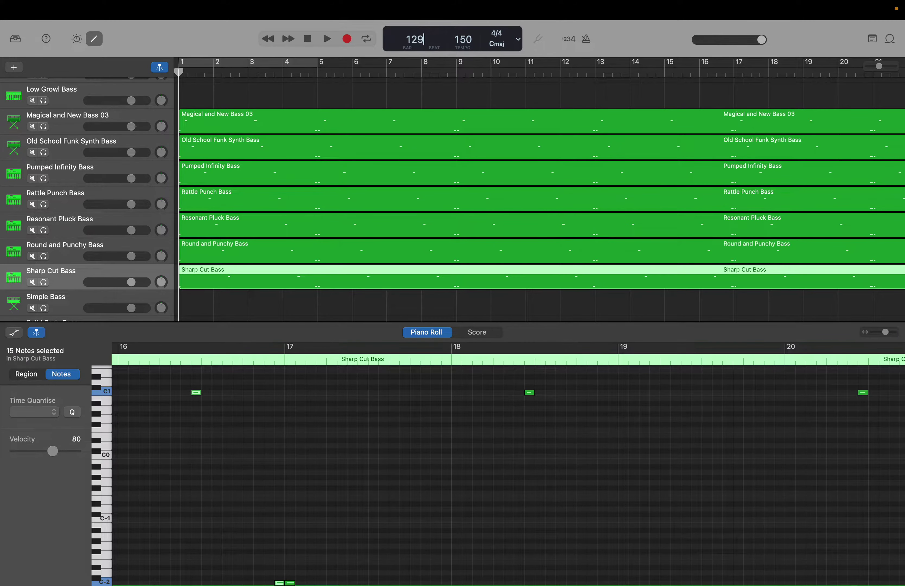
pyautogui.write('129')
pyautogui.press('Return')
pyautogui.press('super+v')
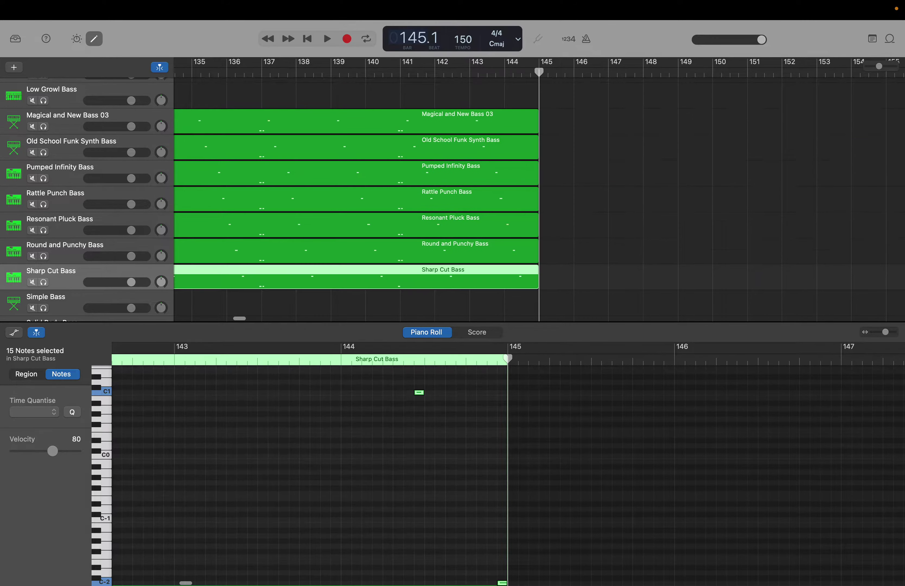
pyautogui.press('Return')
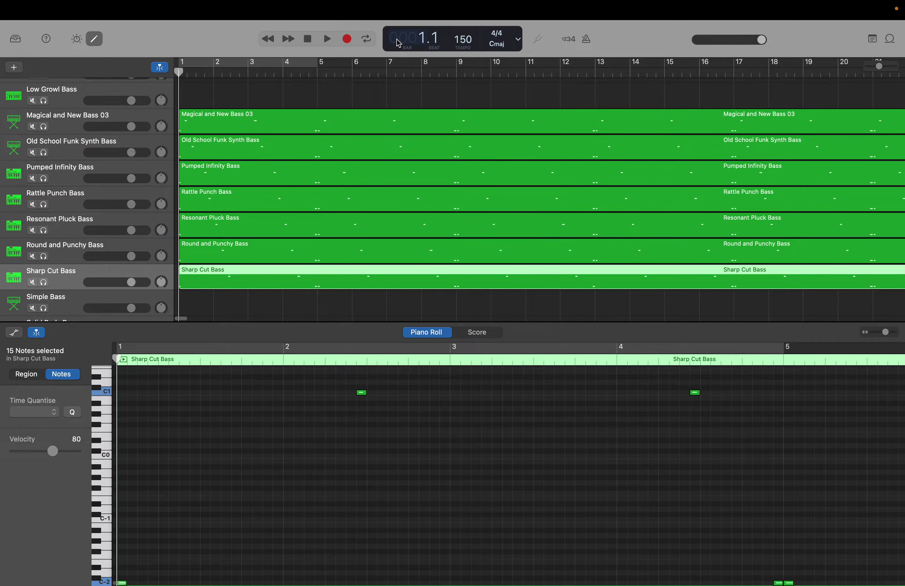
pyautogui.doubleClick(399, 43)
pyautogui.write('10')
pyautogui.press('Return')
pyautogui.press('Return')
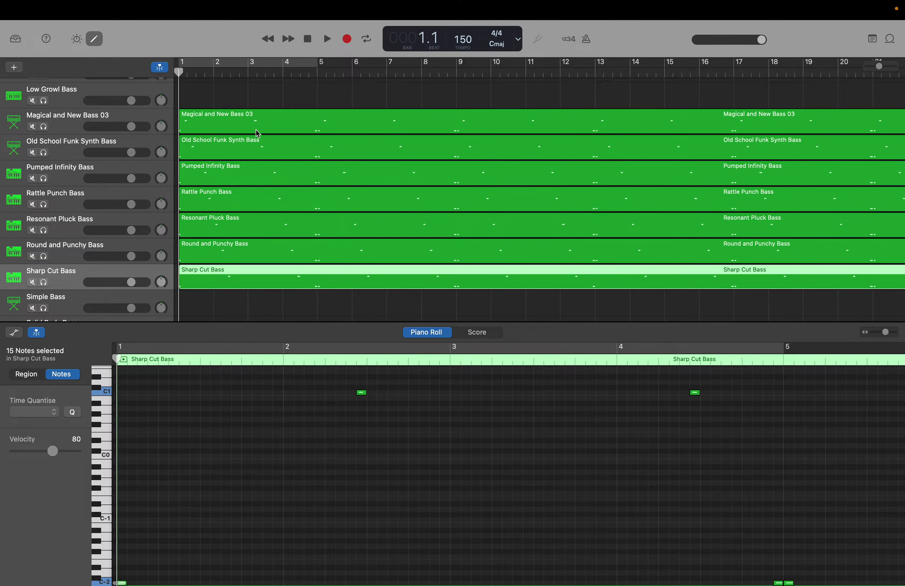
# Open the Strong Percussion Bass region in the piano roll and select and copy its notes in bars 1 to 16.
pyautogui.scroll(-8, 252, 189)
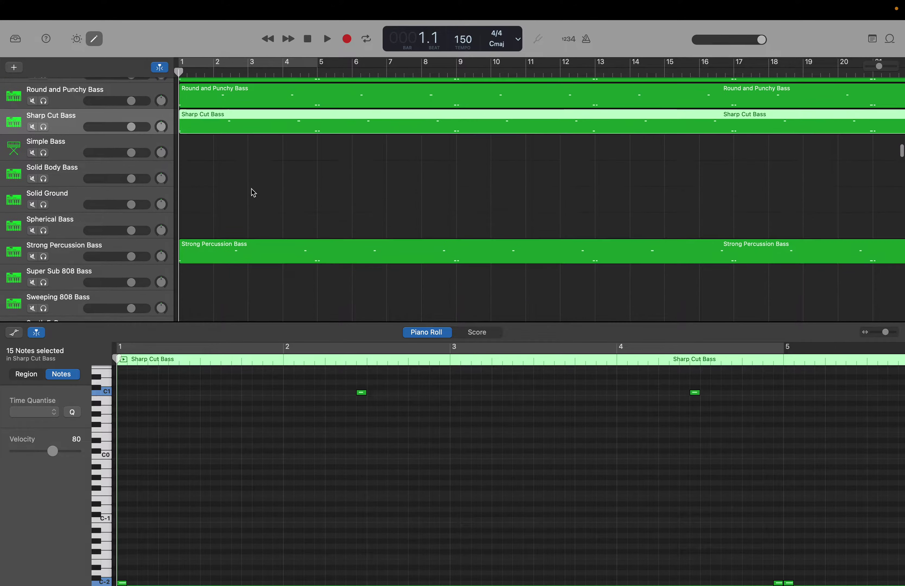
pyautogui.click(215, 242)
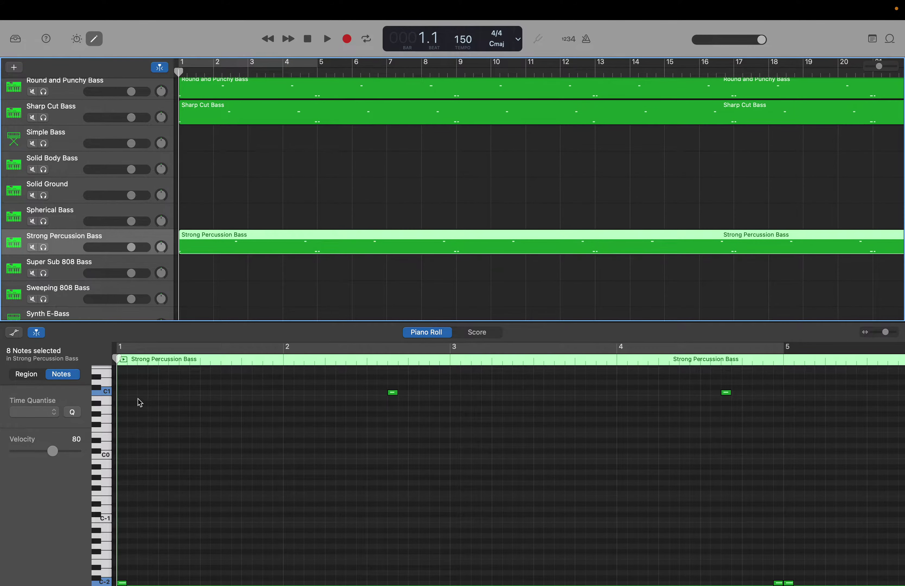
pyautogui.scroll(15, 142, 391)
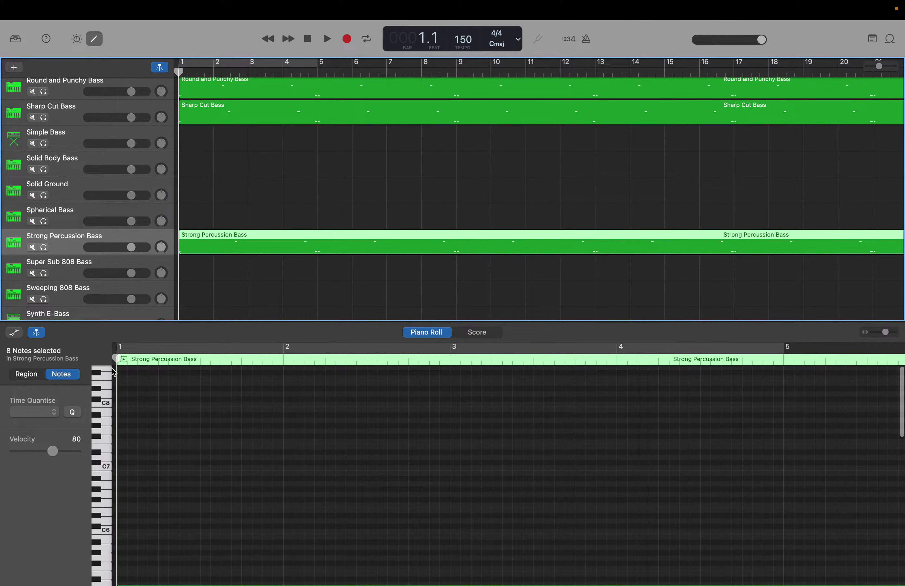
pyautogui.moveTo(113, 371); pyautogui.dragTo(684, 583)
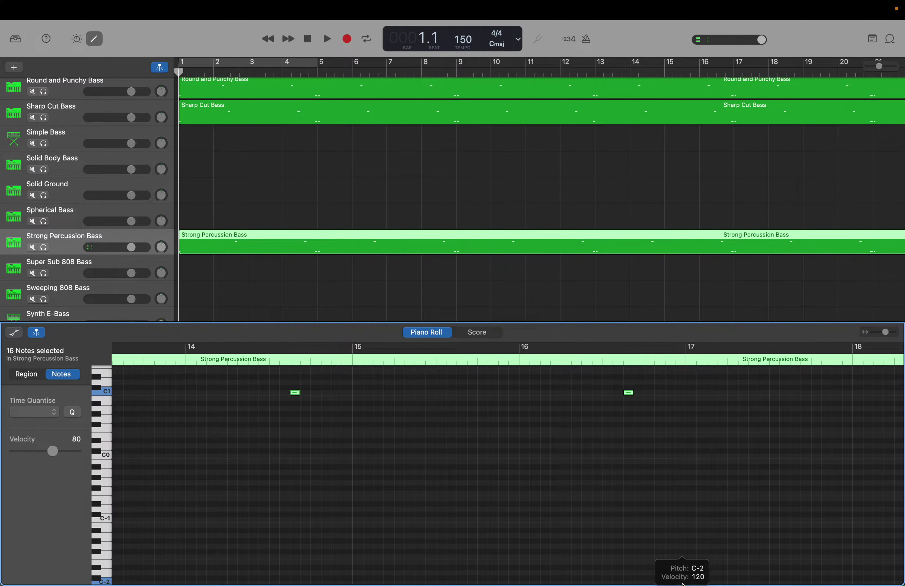
# Paste the copied Strong Percussion Bass notes at bar 129 and return the playhead to the project start.
pyautogui.doubleClick(416, 39)
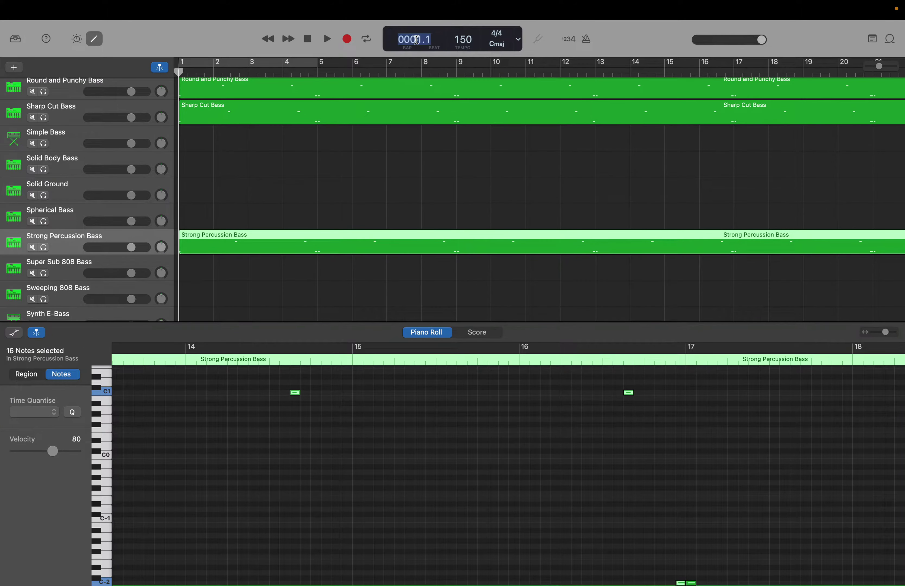
pyautogui.press('Return')
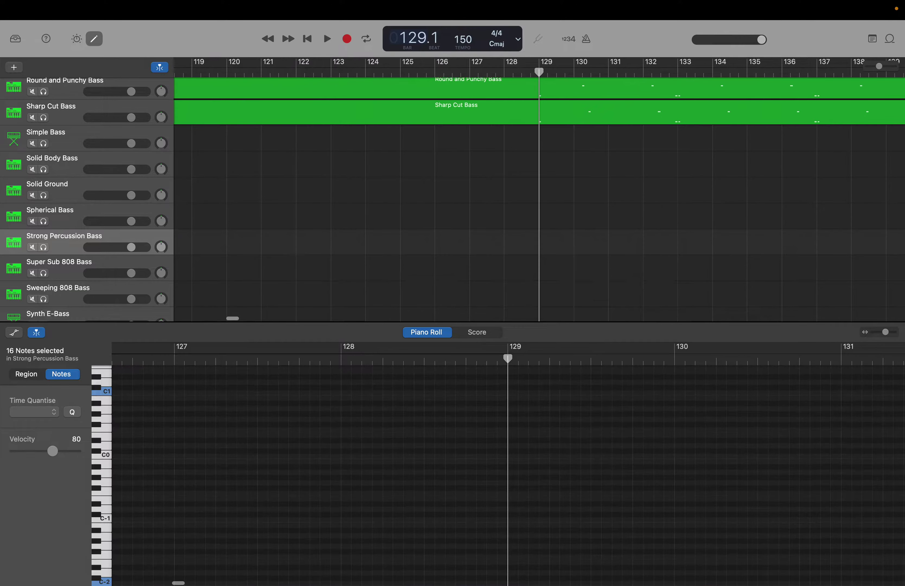
pyautogui.press('super+v')
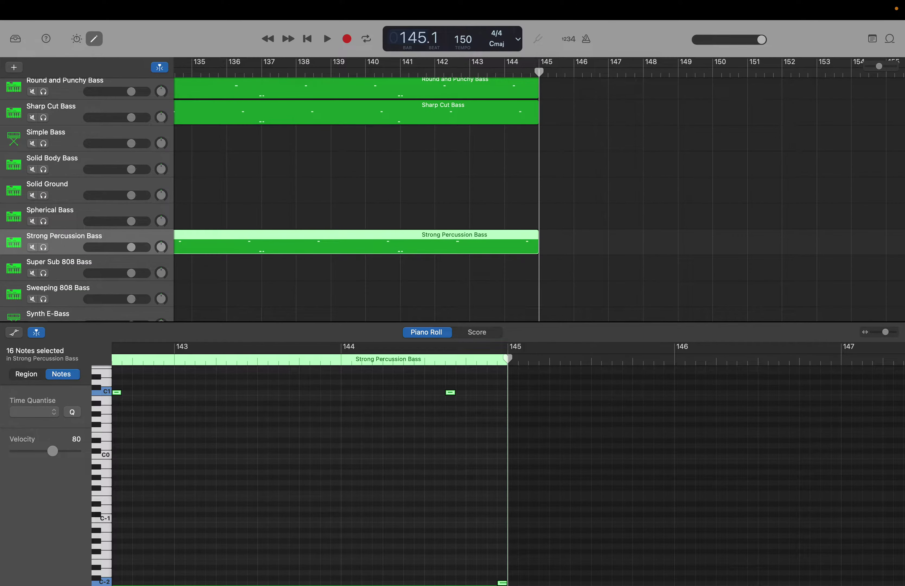
pyautogui.moveTo(377, 4)
pyautogui.press('Return')
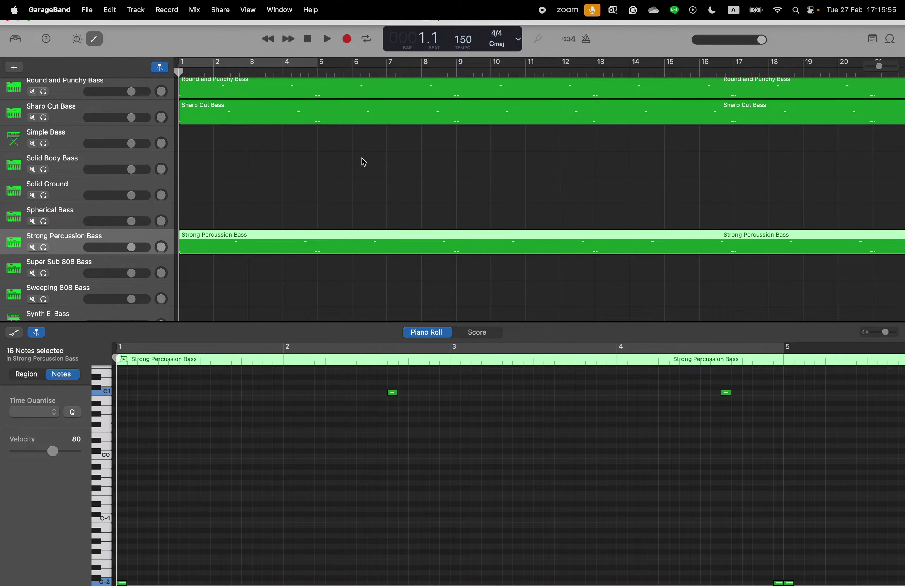
# Open the Tough 808 Bass region in the piano roll.
pyautogui.scroll(-3, 281, 262)
pyautogui.scroll(-5, 282, 266)
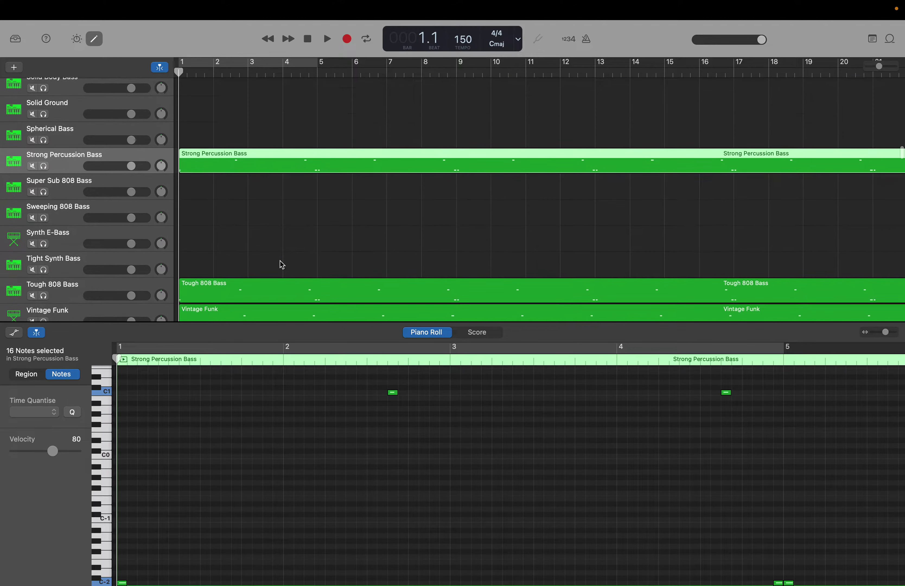
pyautogui.scroll(-2, 282, 266)
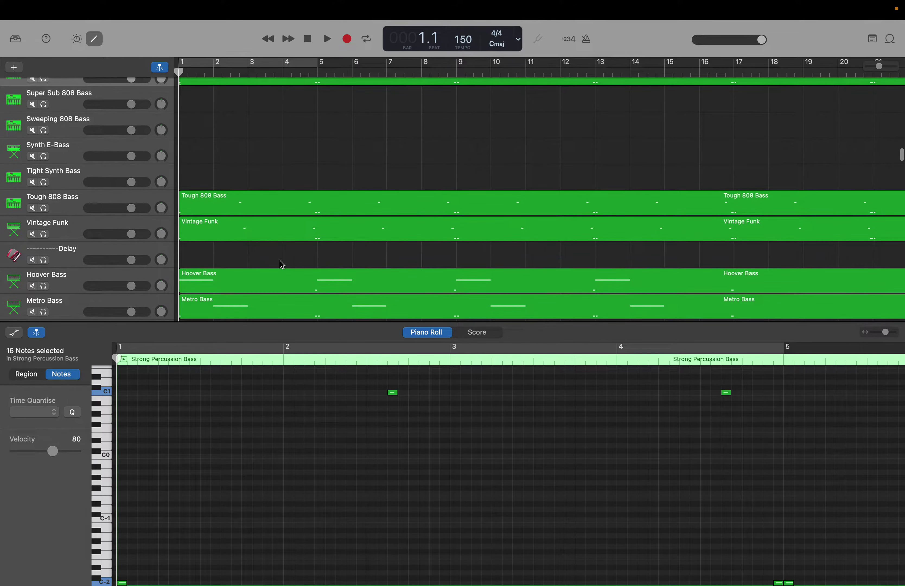
pyautogui.click(215, 198)
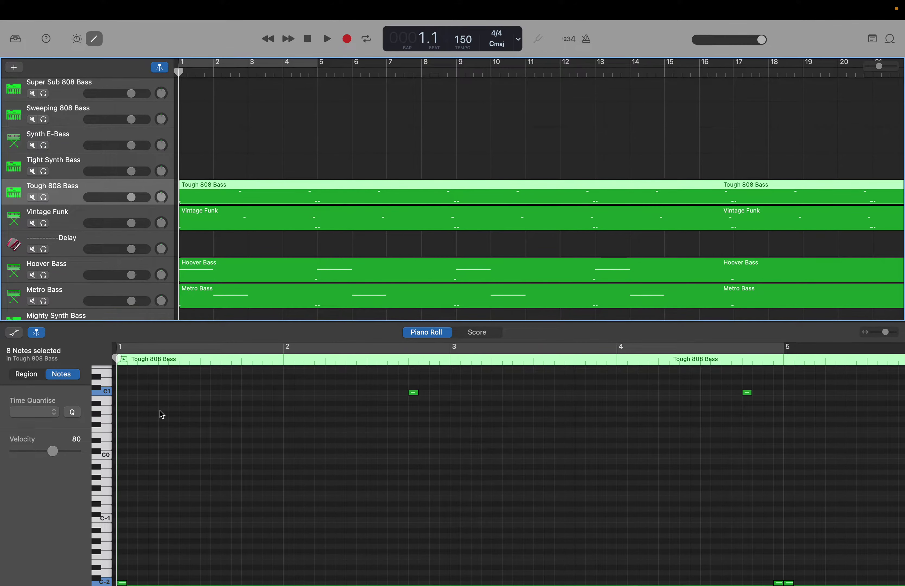
pyautogui.scroll(10, 159, 412)
pyautogui.scroll(2, 160, 412)
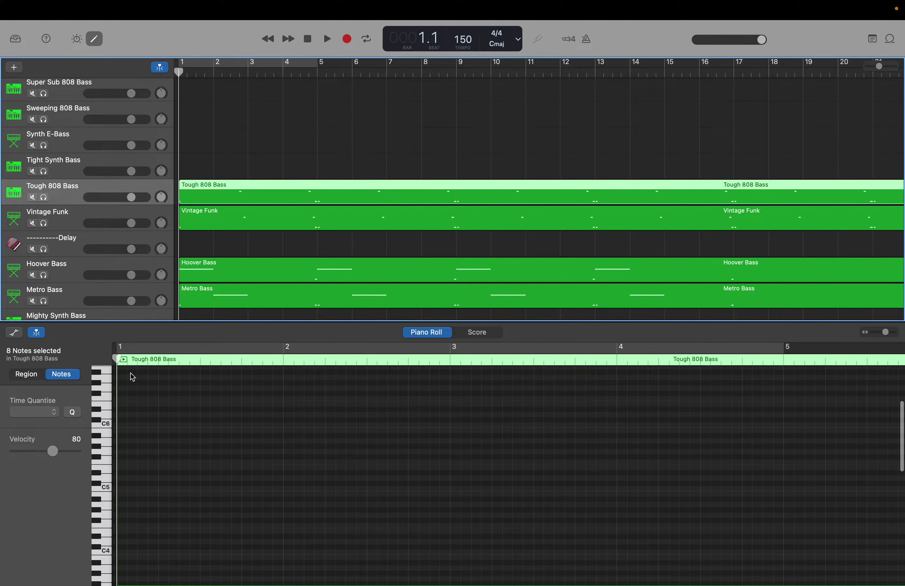
pyautogui.click(123, 376)
pyautogui.scroll(-10, 131, 563)
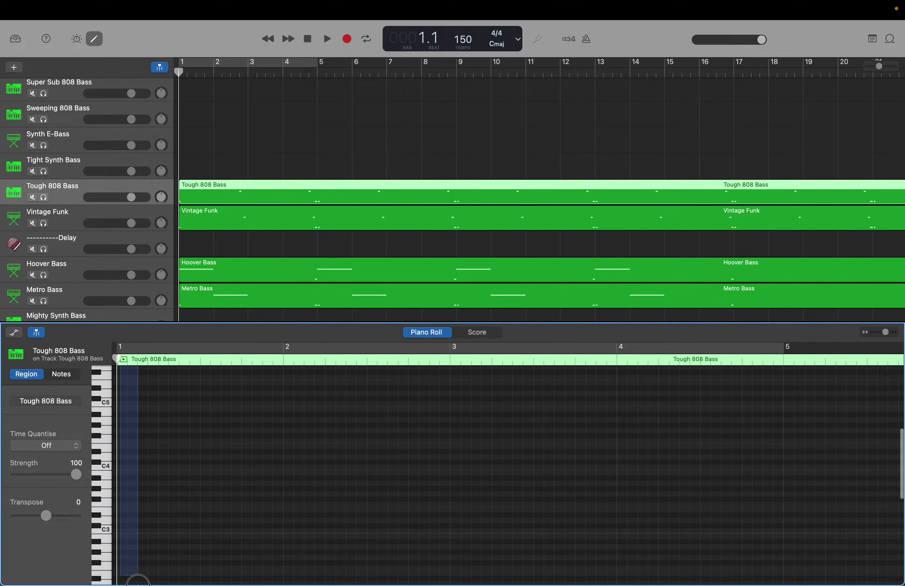
pyautogui.click(144, 576)
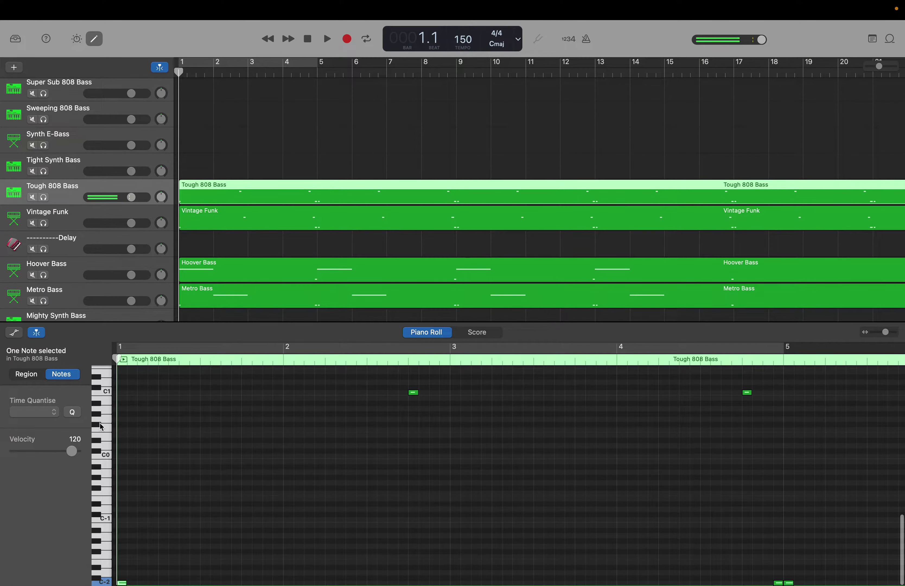
pyautogui.press('super+Tab')
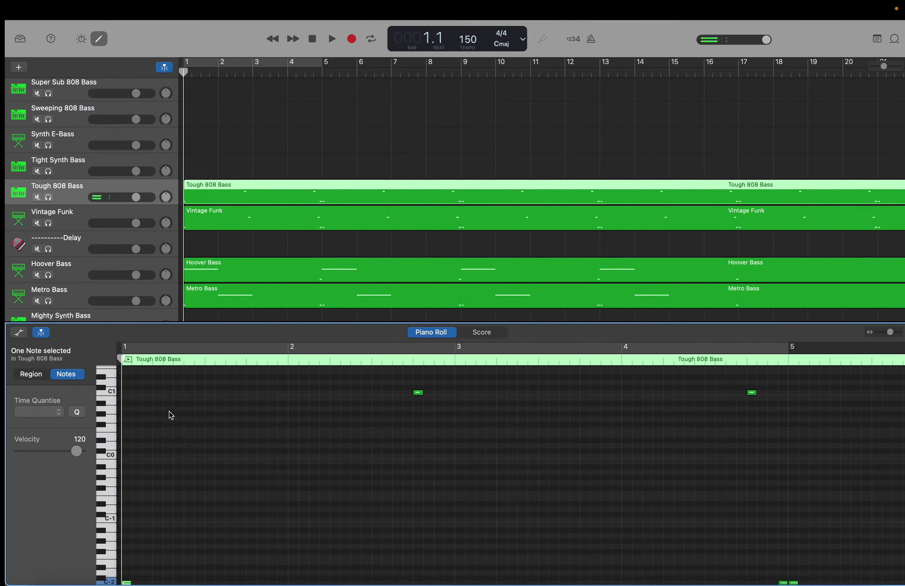
# Select and copy the Tough 808 Bass notes in bars 1 to 16.
pyautogui.scroll(20, 129, 392)
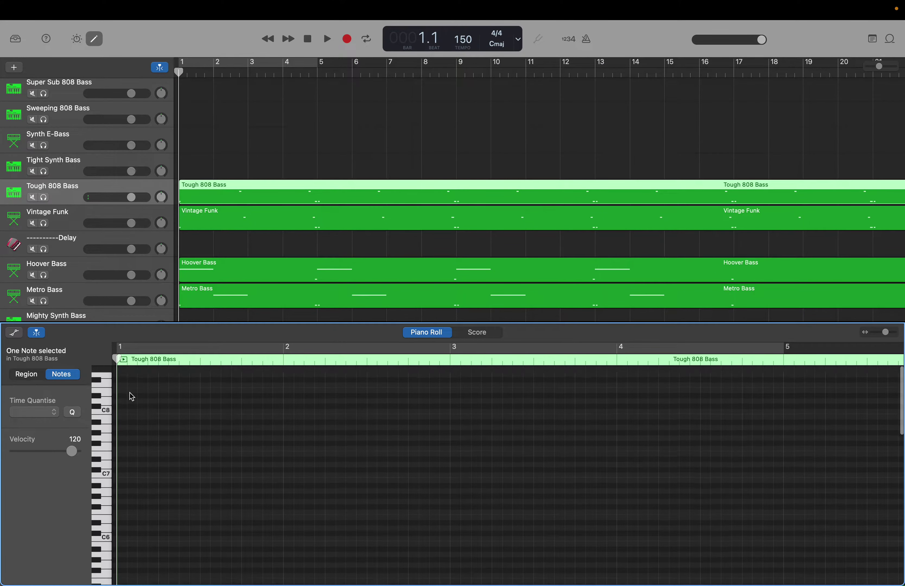
pyautogui.moveTo(122, 385); pyautogui.dragTo(898, 582)
pyautogui.hscroll(10, 895, 580)
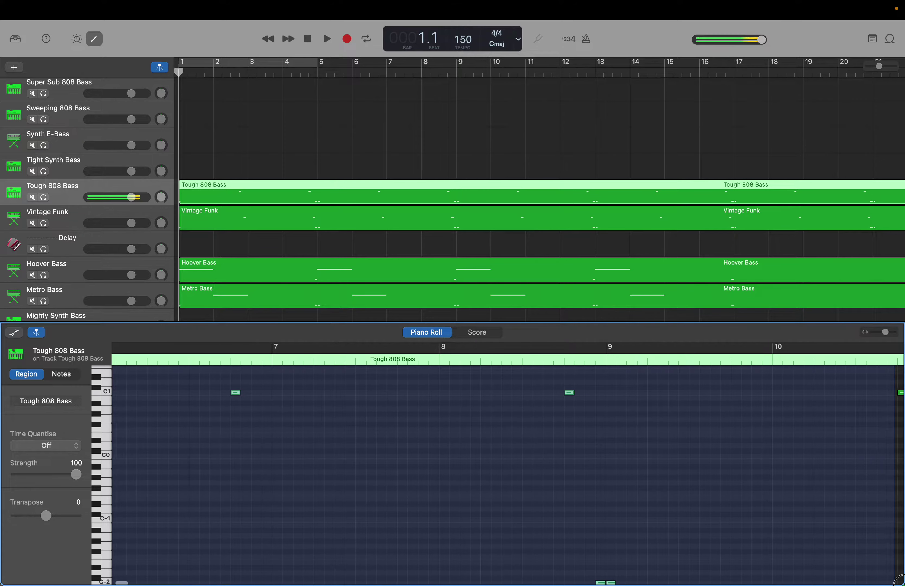
pyautogui.hscroll(10, 894, 580)
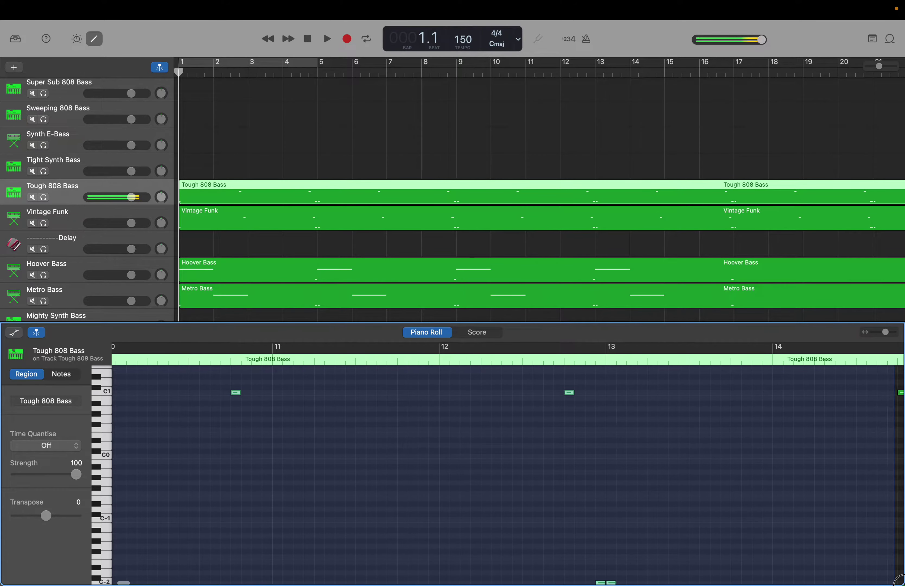
pyautogui.moveTo(817, 577); pyautogui.dragTo(683, 582)
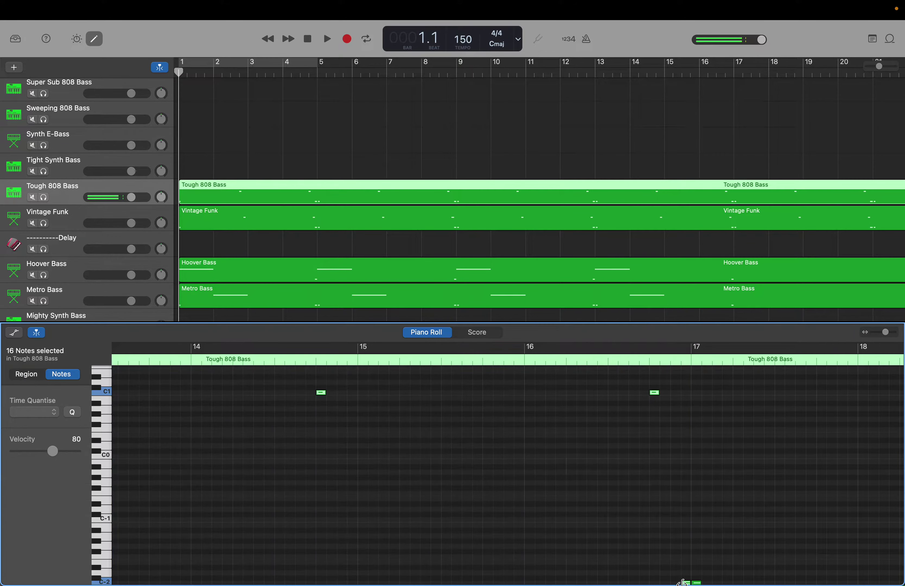
pyautogui.click(683, 582)
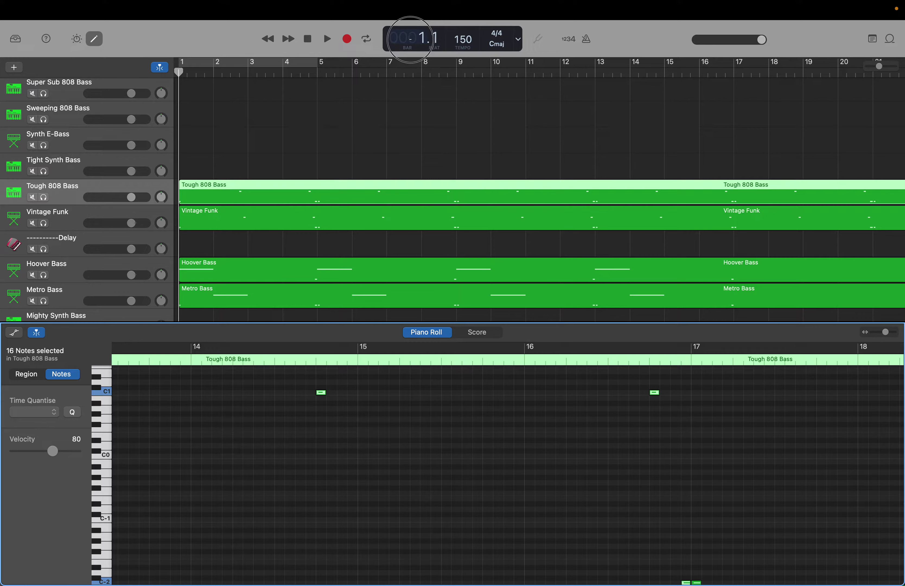
# Paste the copied Tough 808 Bass notes at bar 129 and return the playhead to the project start.
pyautogui.doubleClick(411, 40)
pyautogui.press('Return')
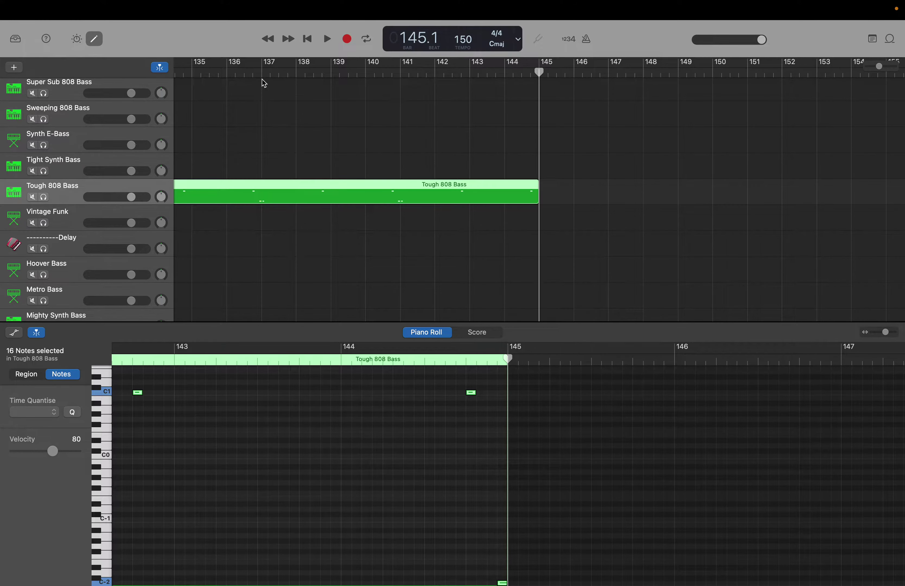
pyautogui.press('Return')
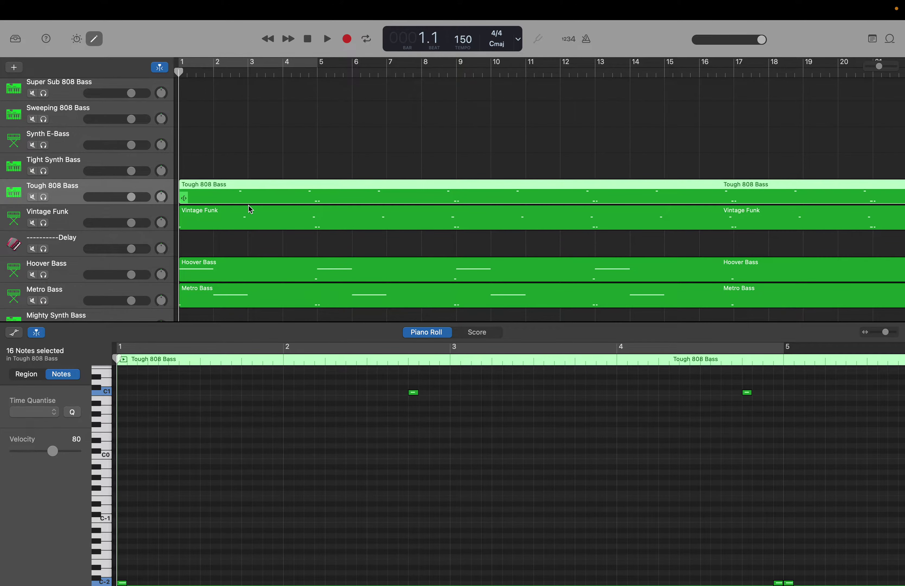
# Open the Vintage Funk region in the piano roll and select and copy its notes in bars 1 to 16.
pyautogui.click(219, 218)
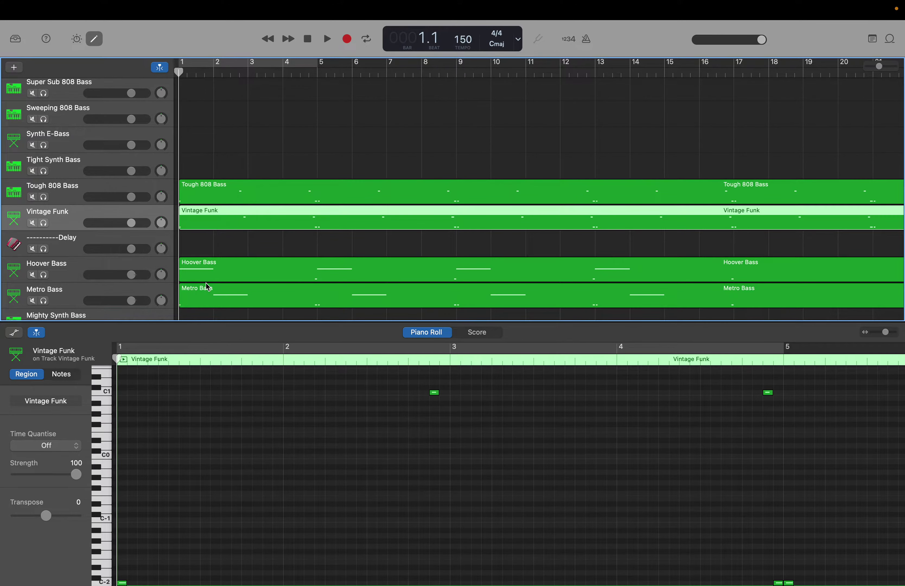
pyautogui.click(191, 445)
pyautogui.scroll(10, 172, 421)
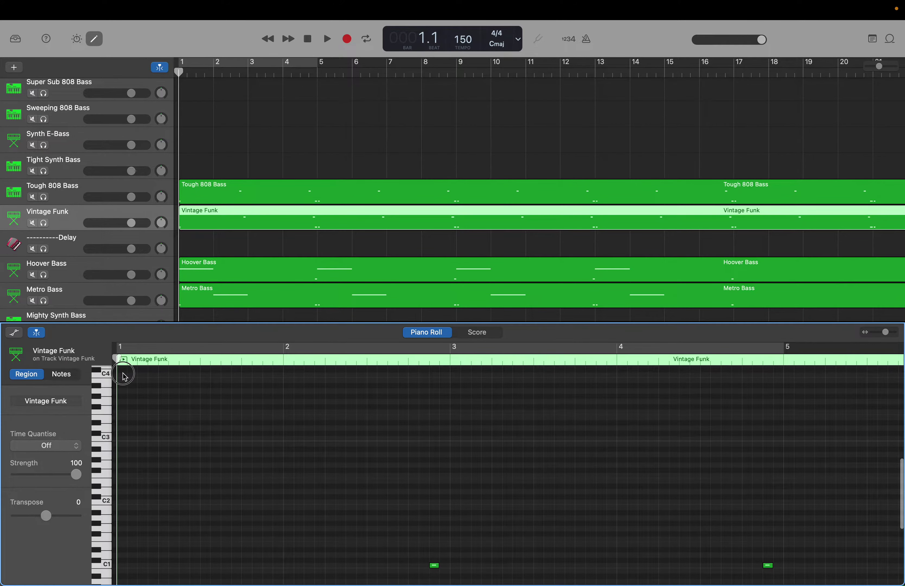
pyautogui.moveTo(124, 377); pyautogui.dragTo(807, 584)
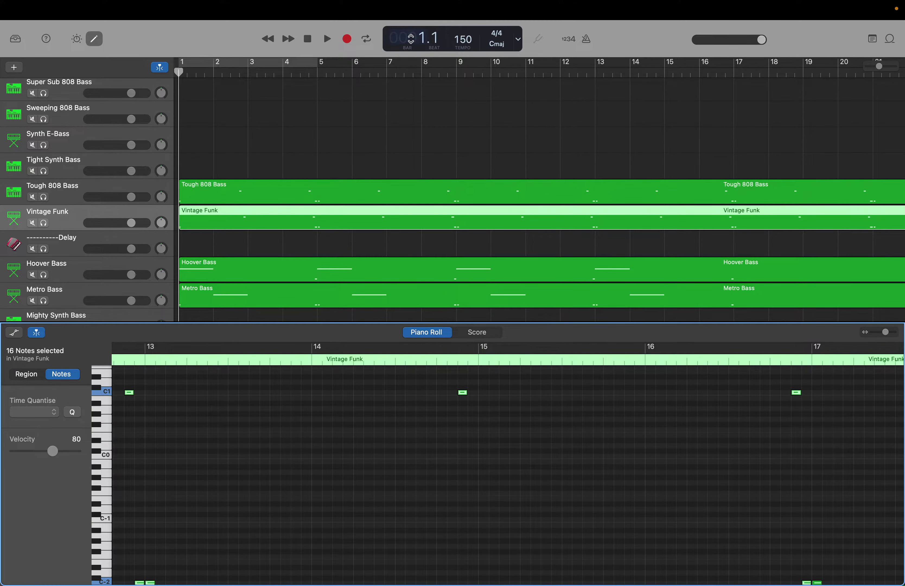
# Paste the copied Vintage Funk notes at bar 129 and return the playhead to the project start.
pyautogui.doubleClick(411, 39)
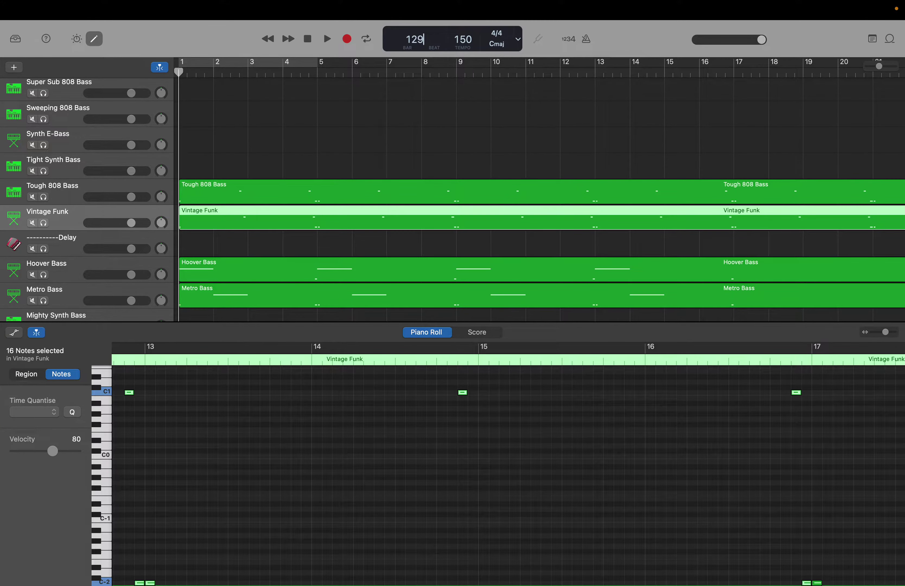
pyautogui.press('Return')
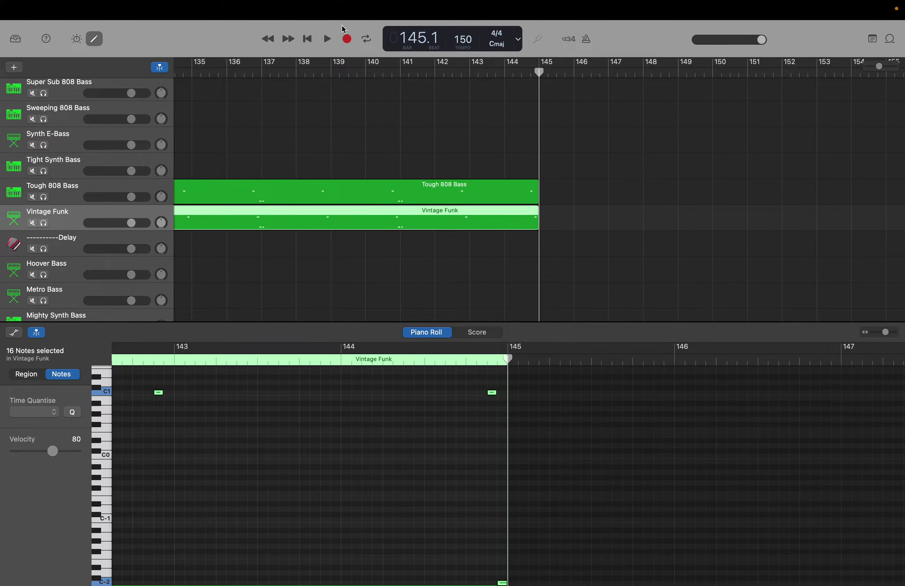
pyautogui.press('Return')
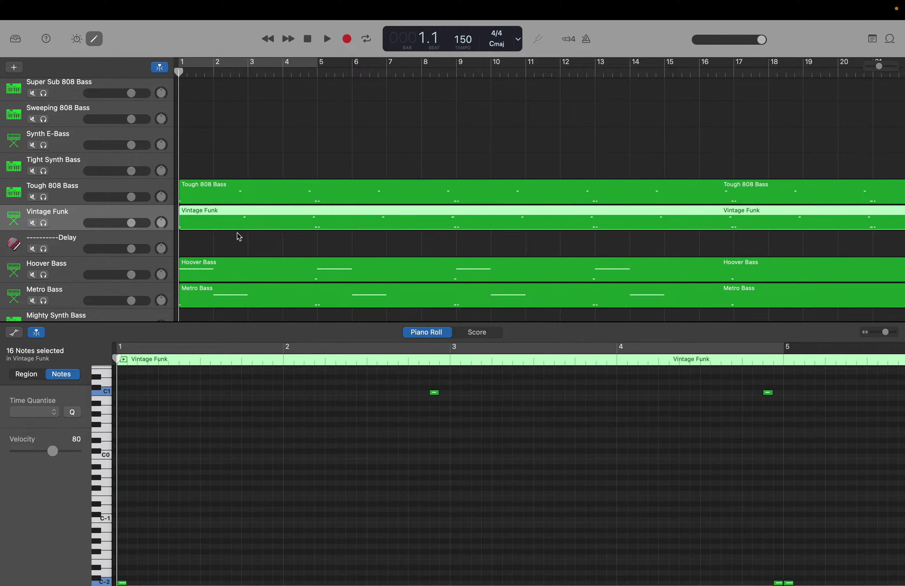
# Open the Hoover Bass region in the piano roll and select and copy its notes in bars 1 to 16.
pyautogui.click(216, 266)
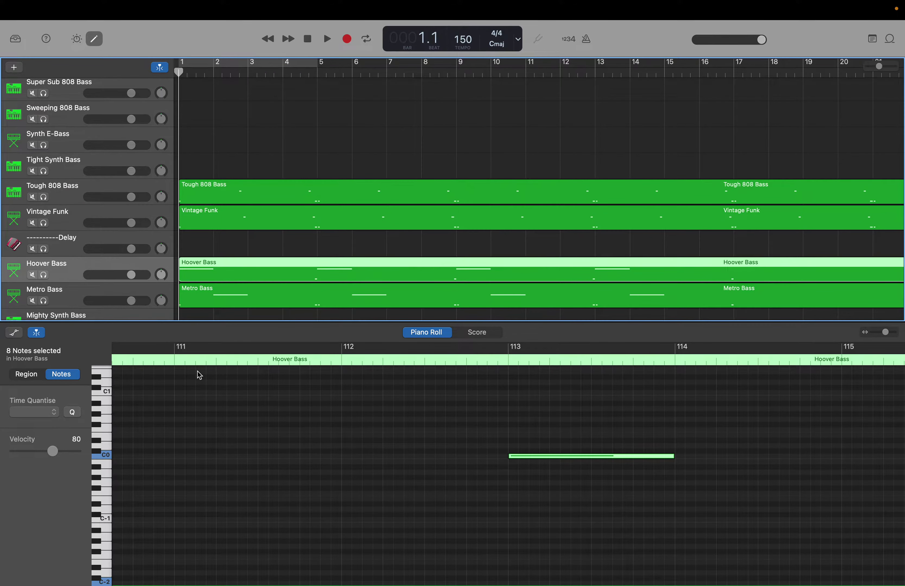
pyautogui.click(218, 423)
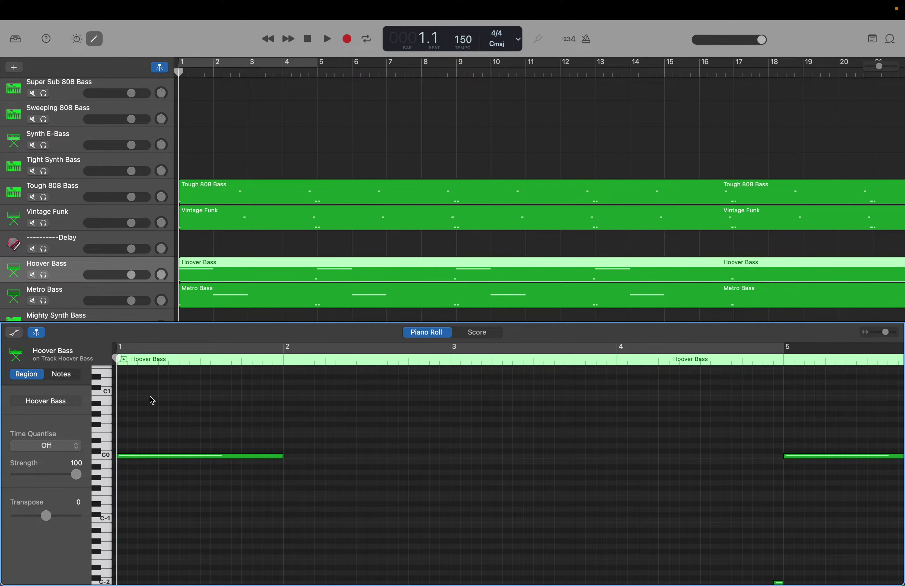
pyautogui.scroll(15, 126, 375)
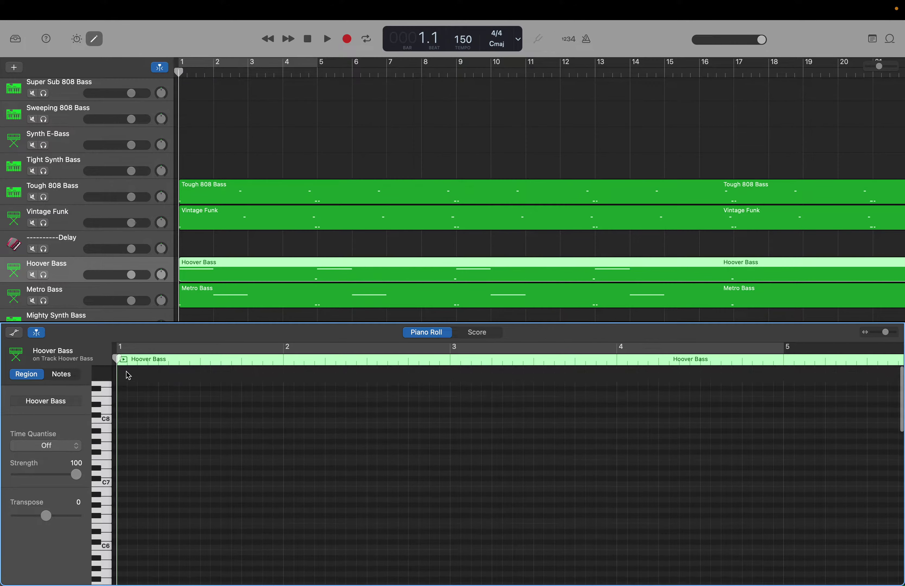
pyautogui.scroll(-15, 122, 573)
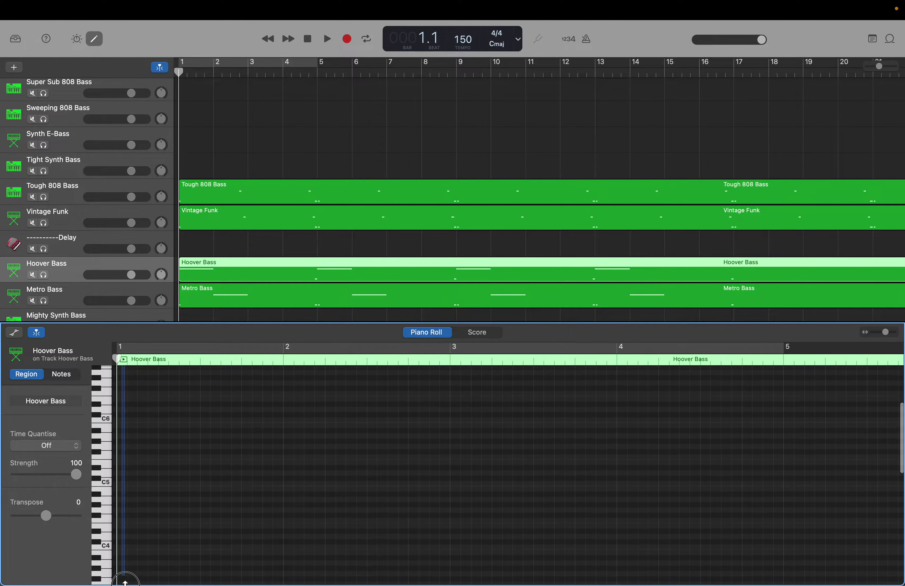
pyautogui.moveTo(130, 581); pyautogui.dragTo(647, 582)
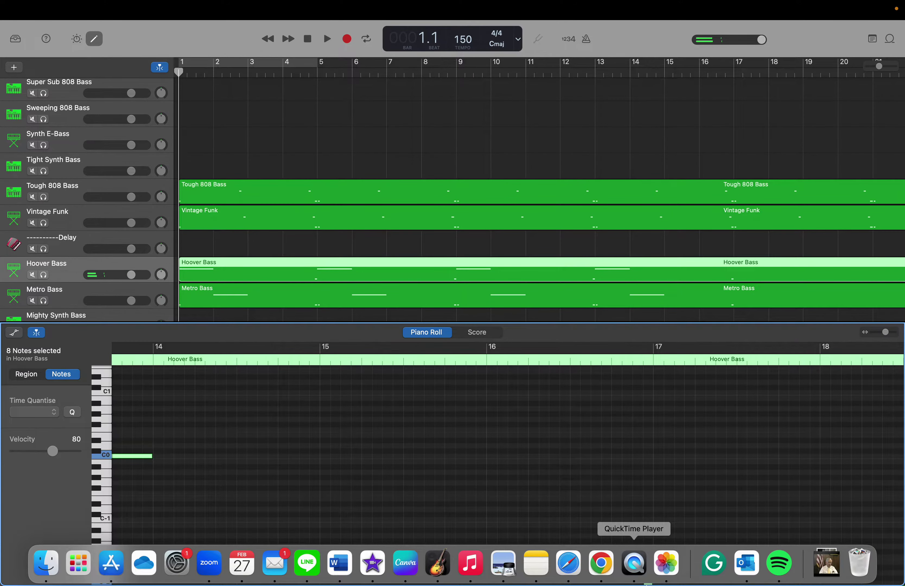
# Move the playhead to bar 129 and paste the copied Hoover Bass notes there.
pyautogui.doubleClick(416, 39)
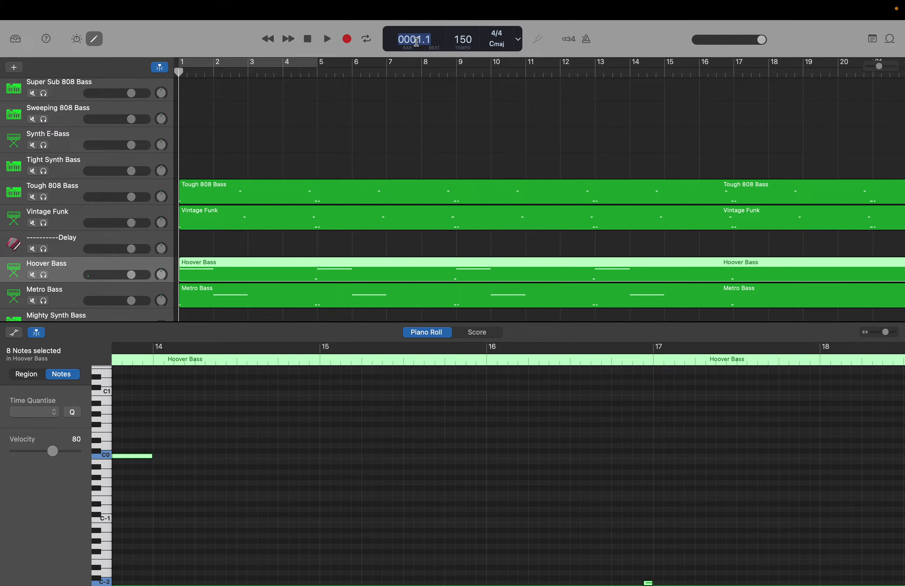
pyautogui.write('129')
pyautogui.press('Return')
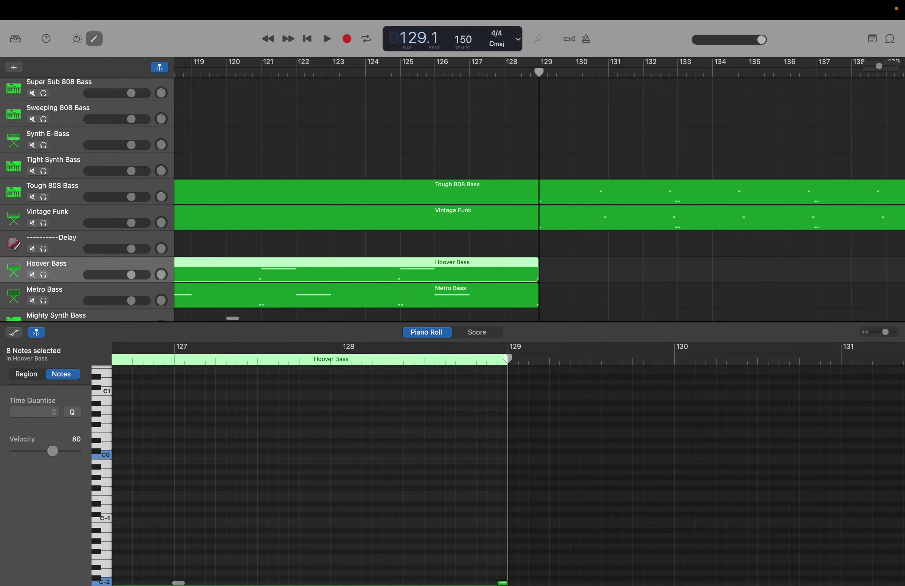
pyautogui.hotkey('shift', '.')
pyautogui.hotkey('shift', '.')
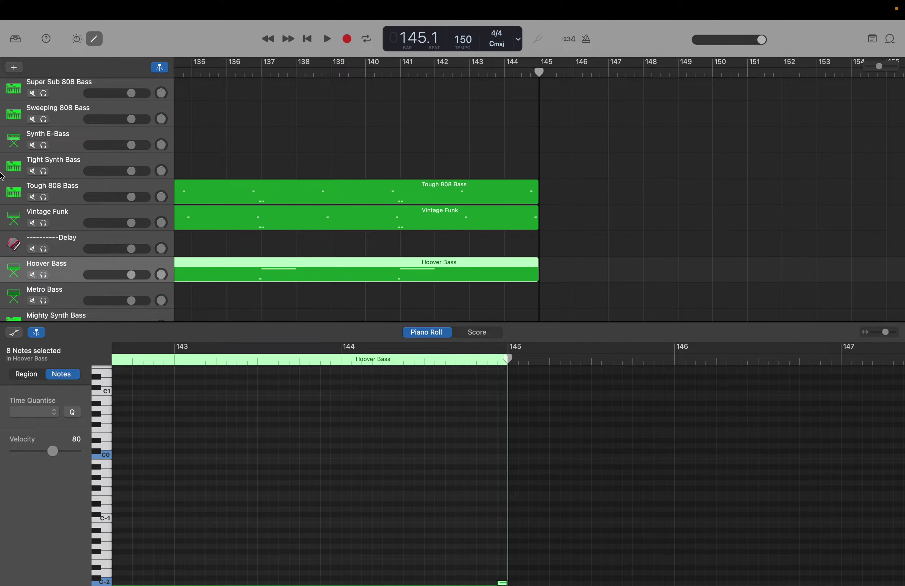
# Open the Metro Bass region, return the playhead to the start, and select and copy its notes in bars 1 to 16.
pyautogui.click(69, 302)
pyautogui.press('Return')
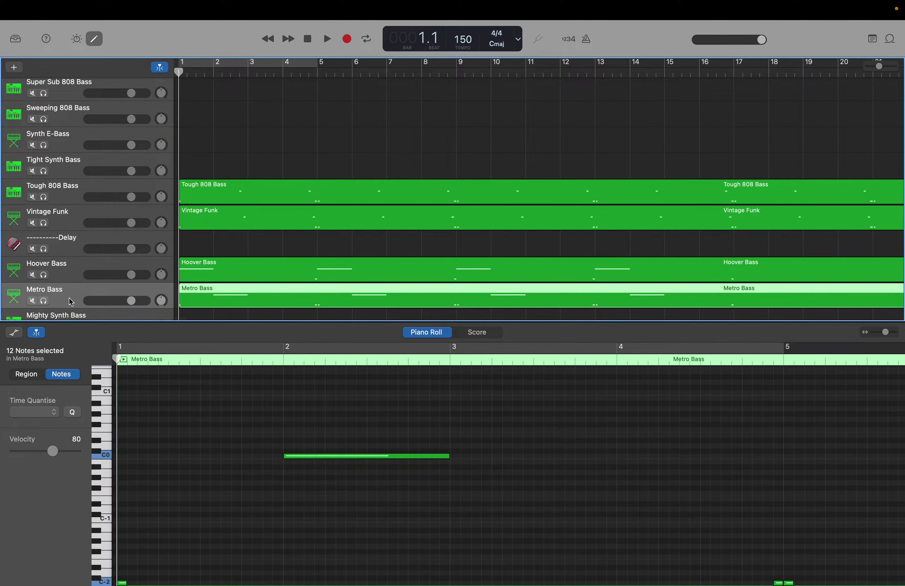
pyautogui.scroll(15, 163, 400)
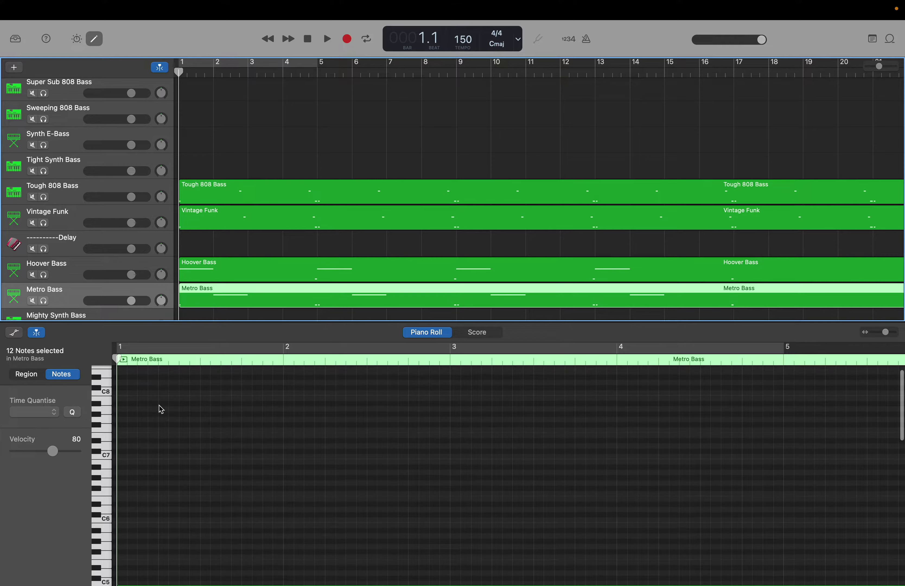
pyautogui.moveTo(120, 375); pyautogui.dragTo(701, 582)
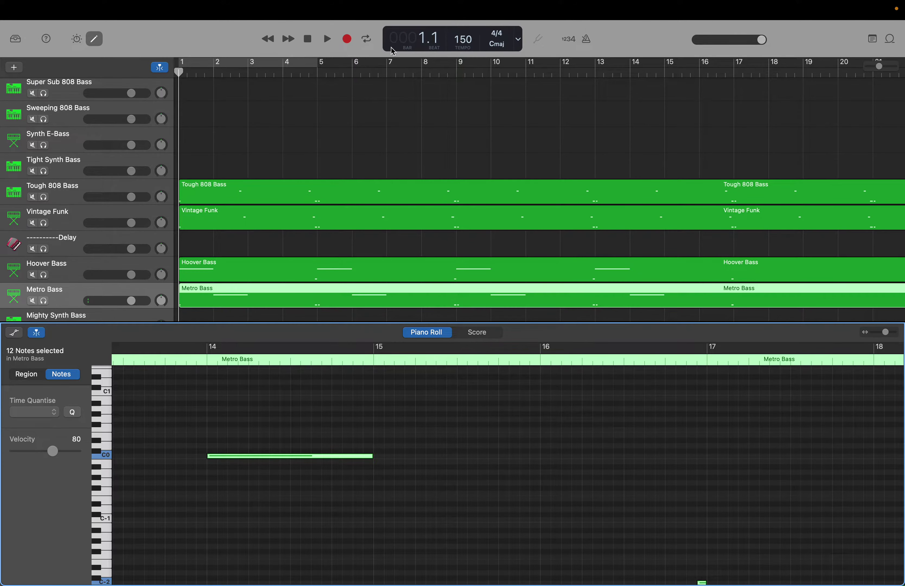
# Paste the copied Metro Bass notes at bar 129 and return the playhead to the project start.
pyautogui.doubleClick(401, 39)
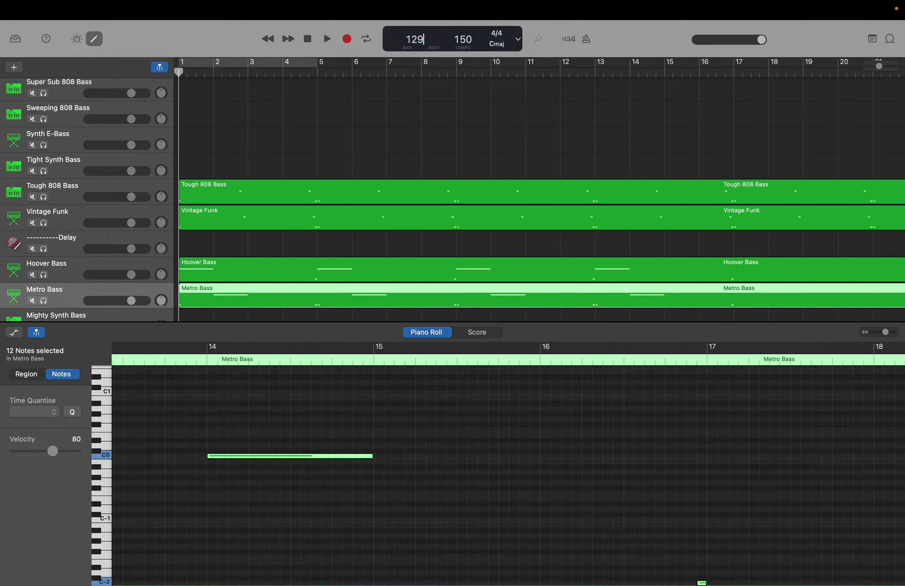
pyautogui.press('Return')
pyautogui.press('End')
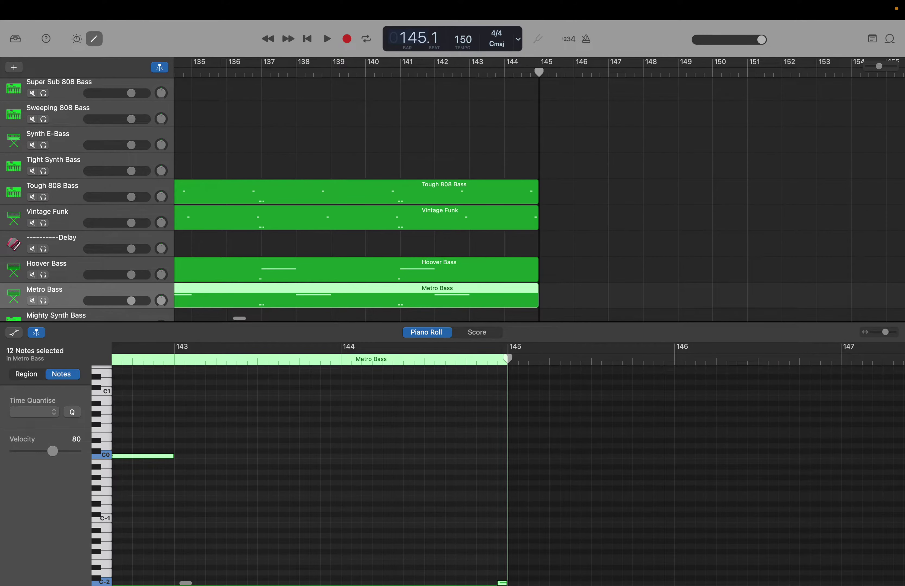
pyautogui.press('Home')
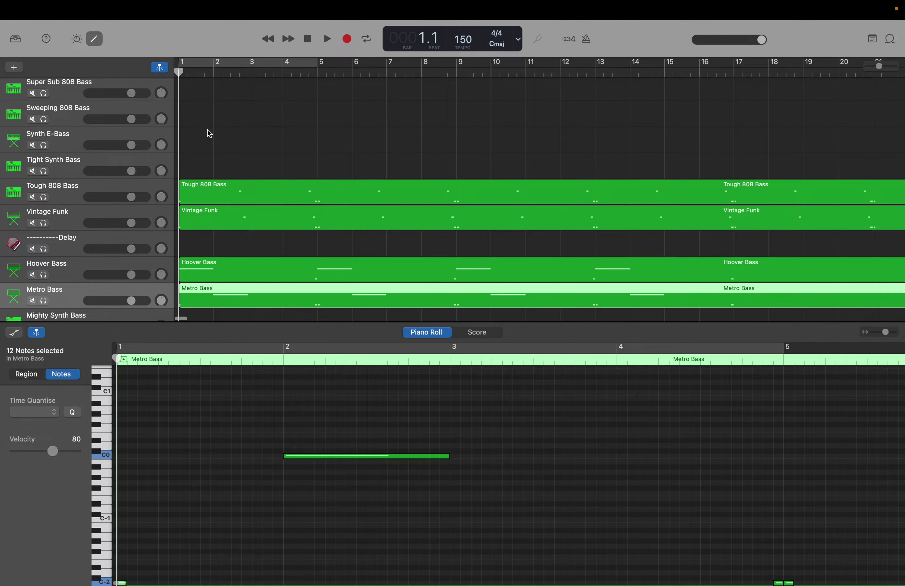
# Open the Nouveaux 80s Bass region in the piano roll and select and copy its notes in bars 1 to 16.
pyautogui.scroll(-3, 230, 168)
pyautogui.scroll(-10, 231, 166)
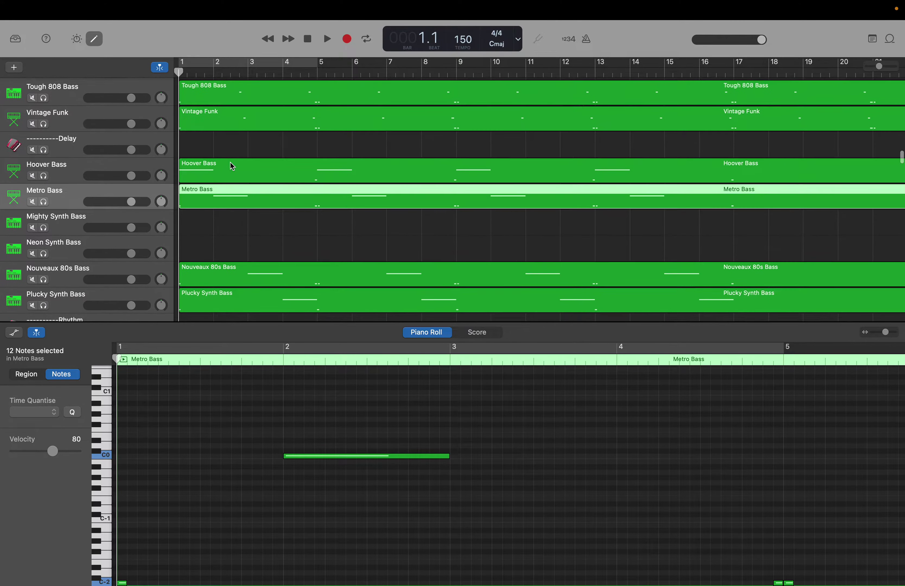
pyautogui.click(228, 190)
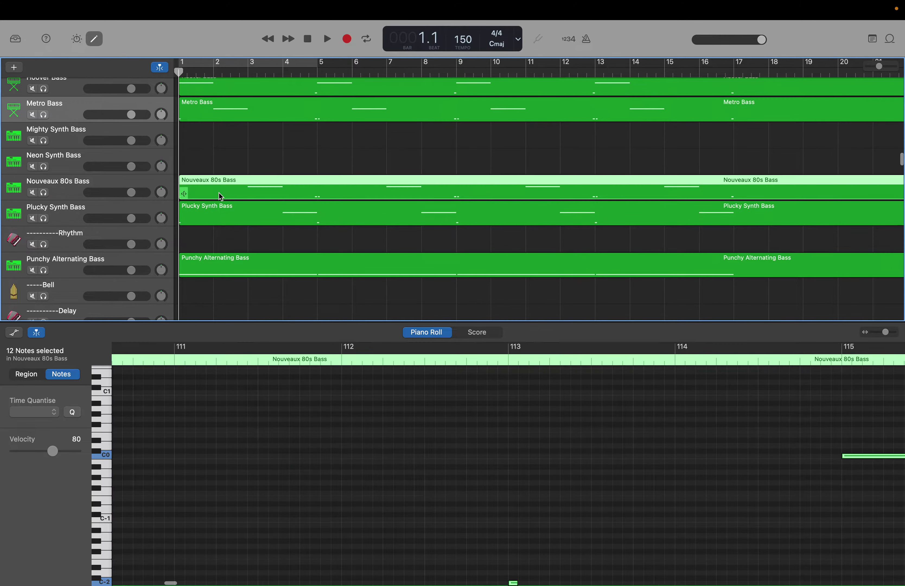
pyautogui.click(209, 451)
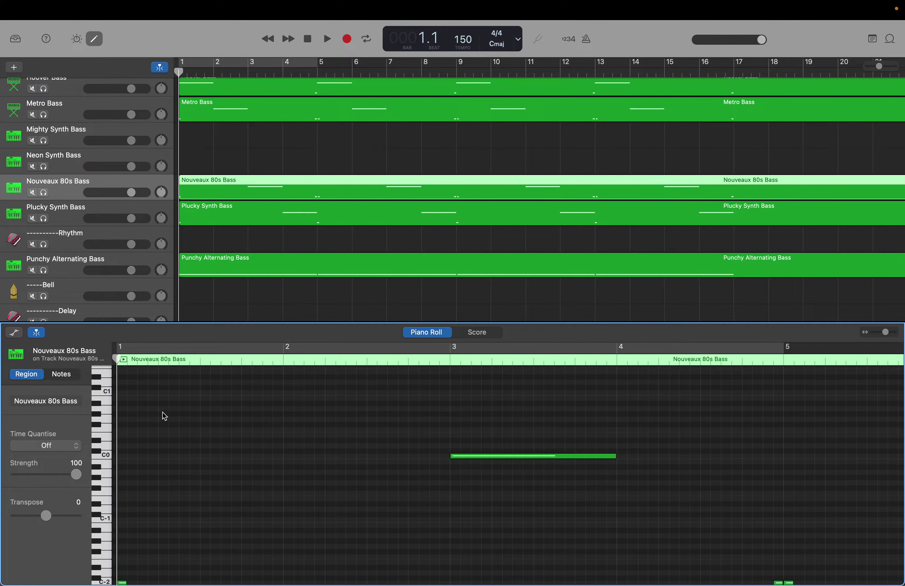
pyautogui.scroll(15, 137, 400)
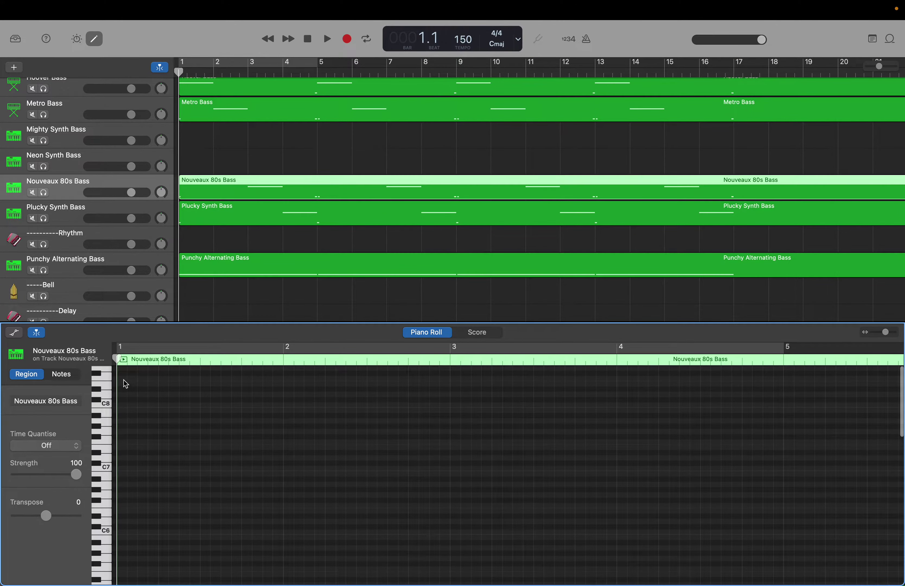
pyautogui.scroll(-15, 126, 381)
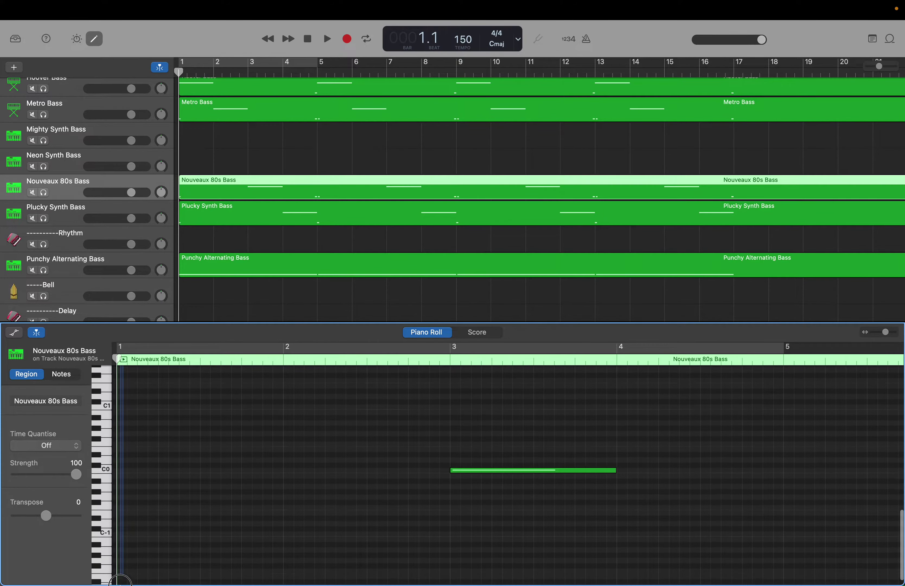
pyautogui.moveTo(115, 580); pyautogui.dragTo(784, 583)
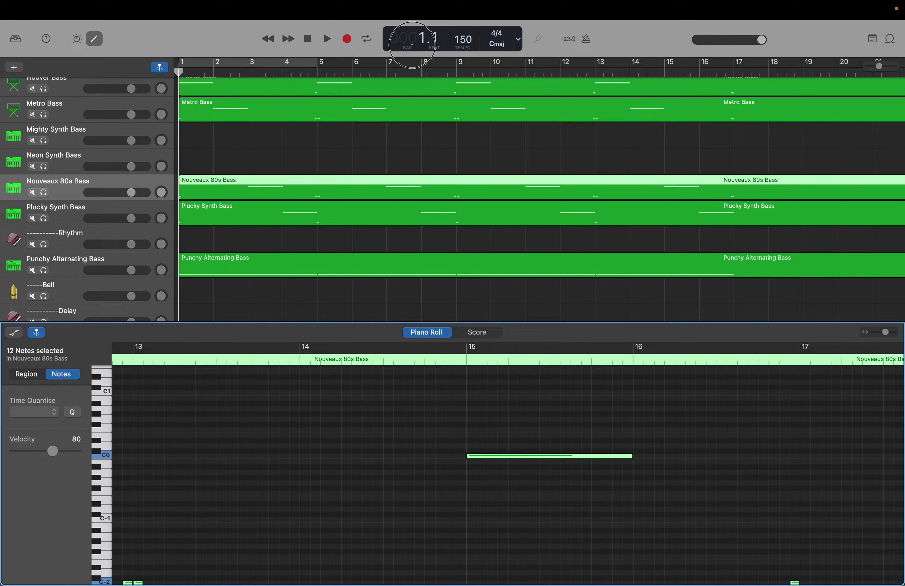
# Paste the copied Nouveaux 80s Bass notes at bar 129 and return the playhead to the project start.
pyautogui.doubleClick(412, 44)
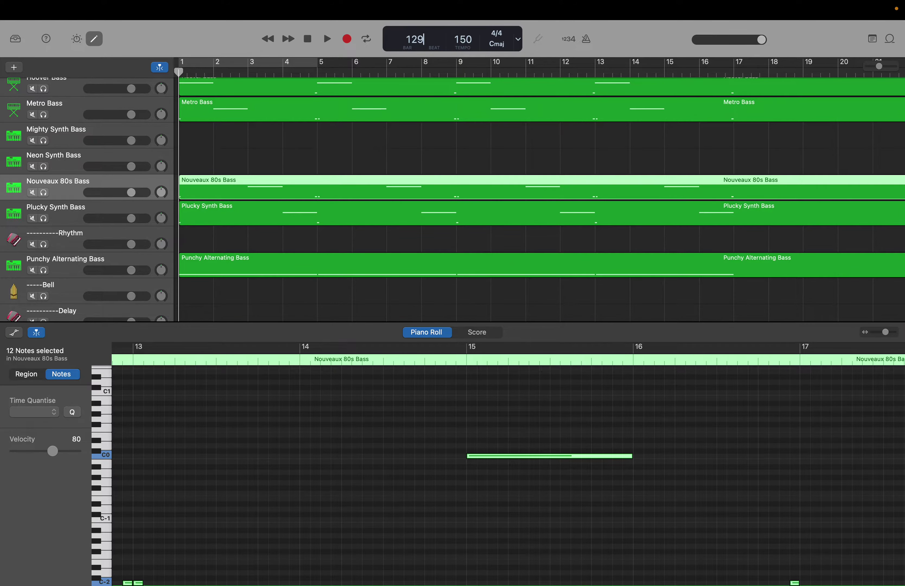
pyautogui.write('129')
pyautogui.press('Return')
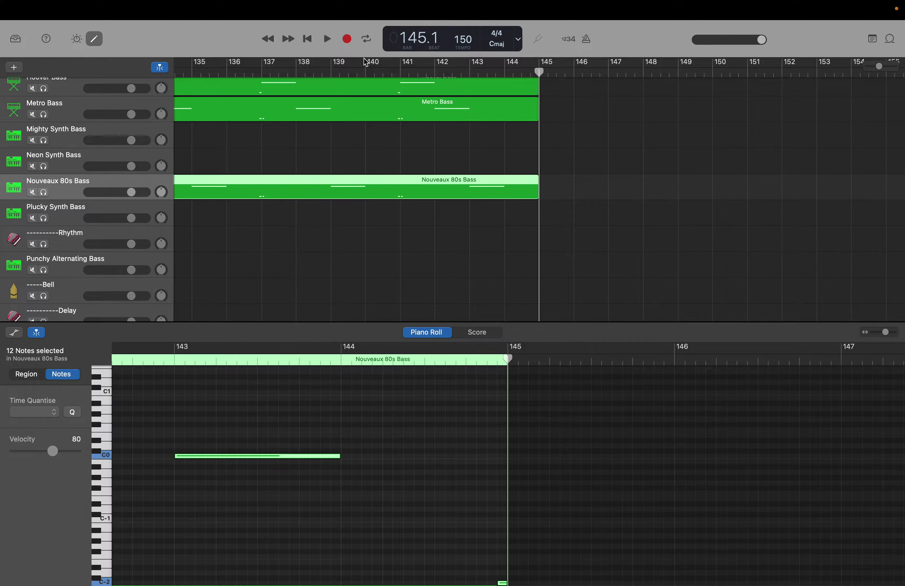
pyautogui.click(308, 39)
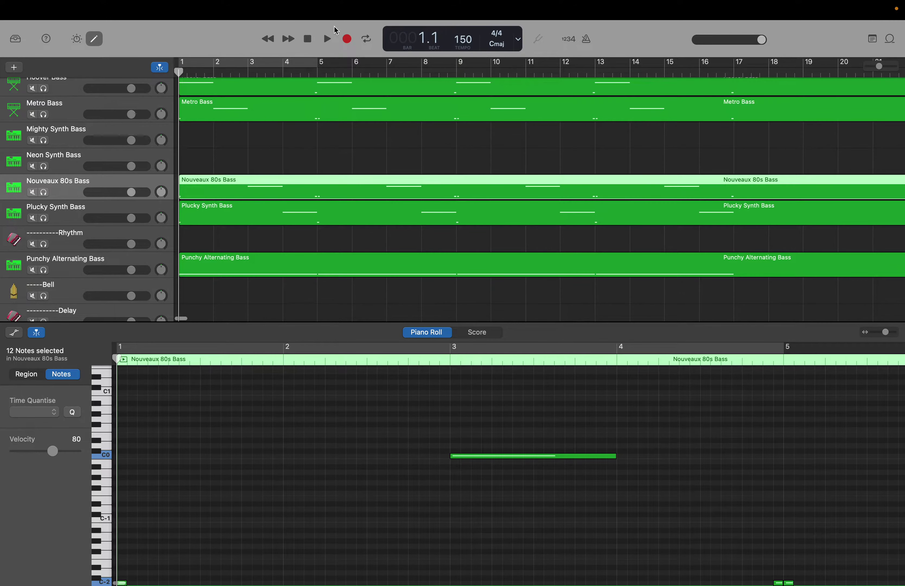
# Open the Plucky Synth Bass region in the piano roll and select and copy its notes in bars 1 to 16.
pyautogui.click(44, 218)
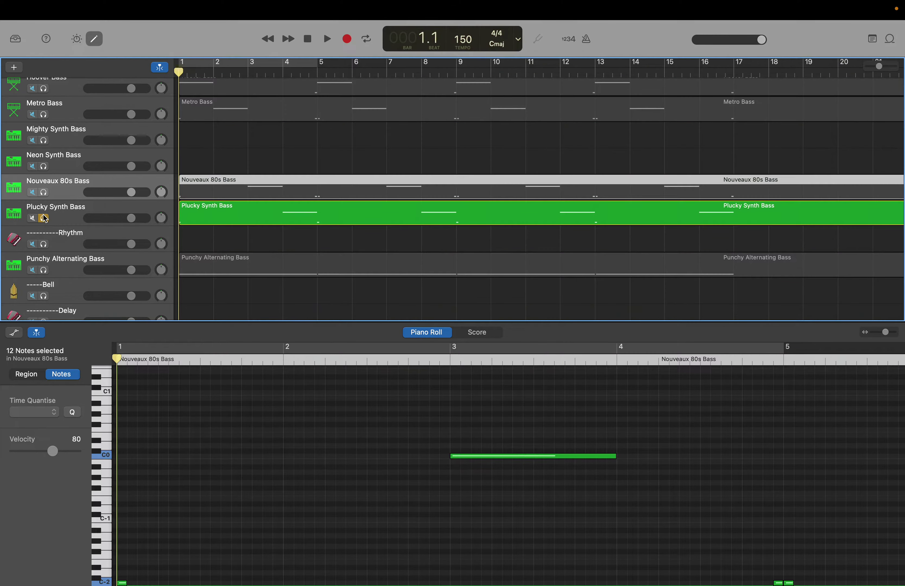
pyautogui.click(44, 218)
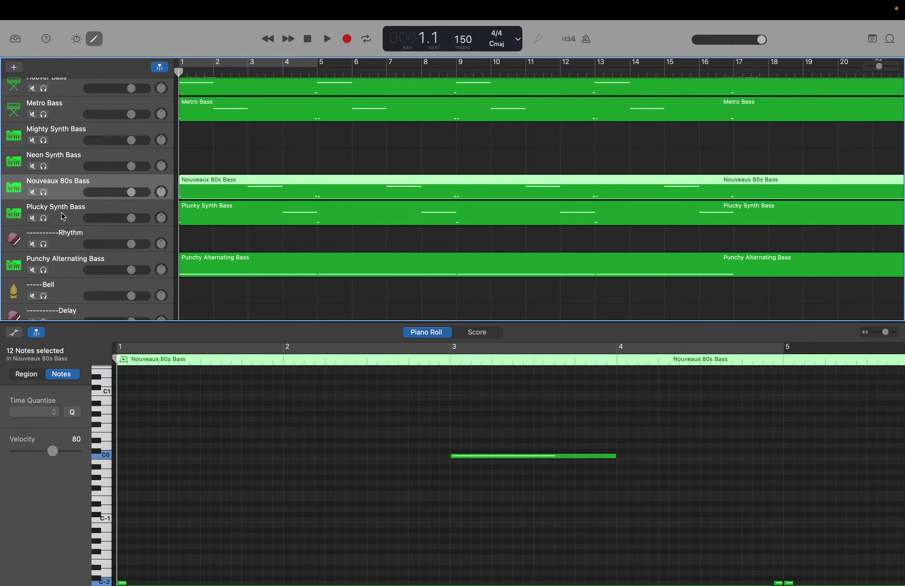
pyautogui.click(66, 216)
pyautogui.click(187, 477)
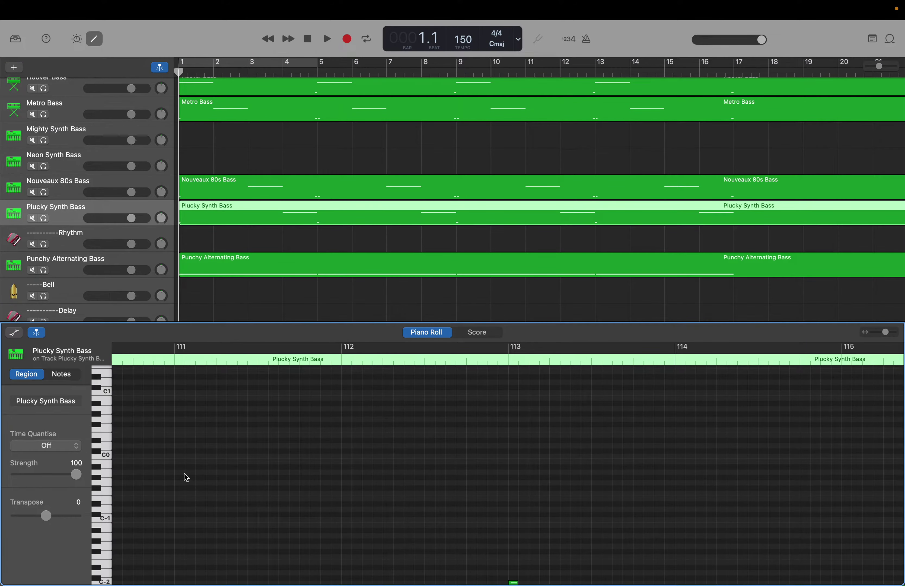
pyautogui.scroll(15, 129, 384)
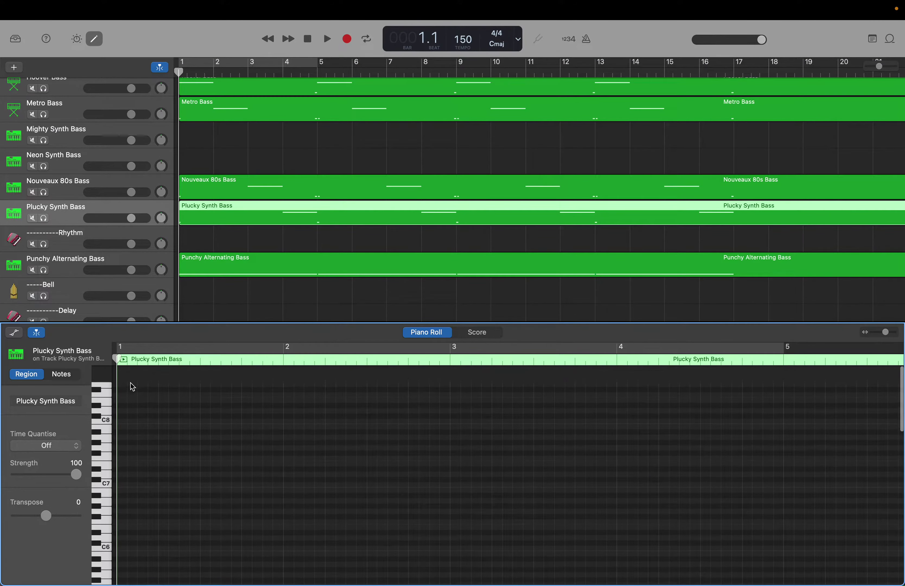
pyautogui.scroll(-3, 124, 378)
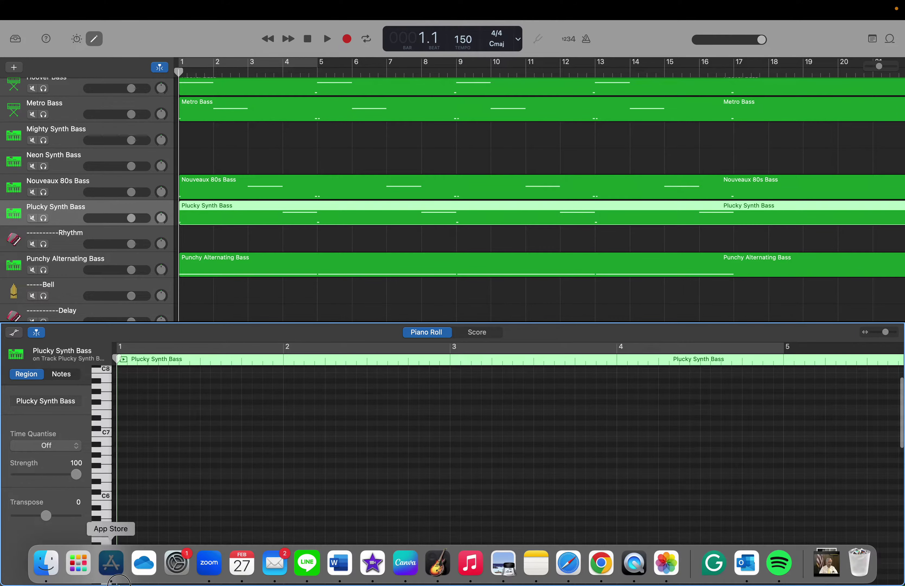
pyautogui.scroll(3, 136, 402)
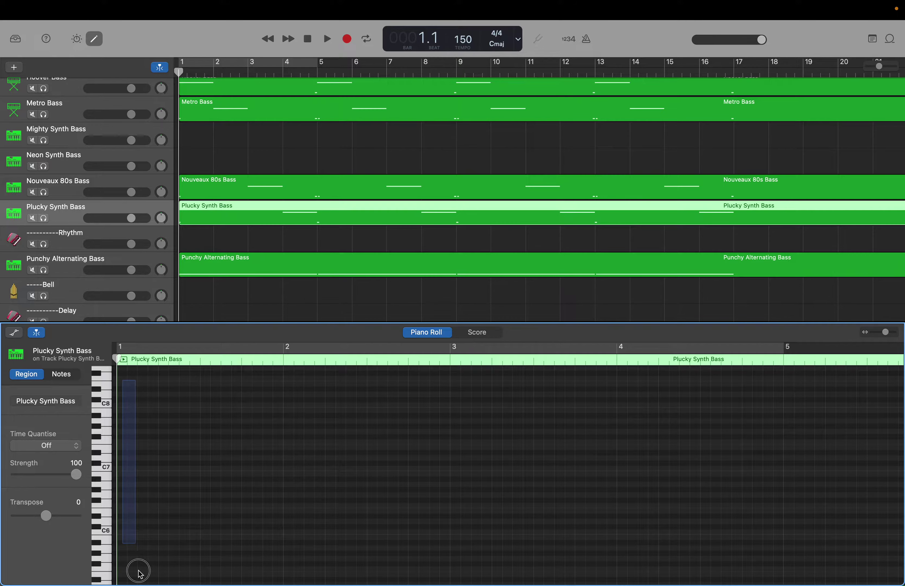
pyautogui.scroll(-20, 137, 568)
pyautogui.moveTo(116, 580)
pyautogui.mouseDown()
pyautogui.moveTo(900, 579)
pyautogui.moveTo(410, 581)
pyautogui.moveTo(438, 583)
pyautogui.mouseUp()
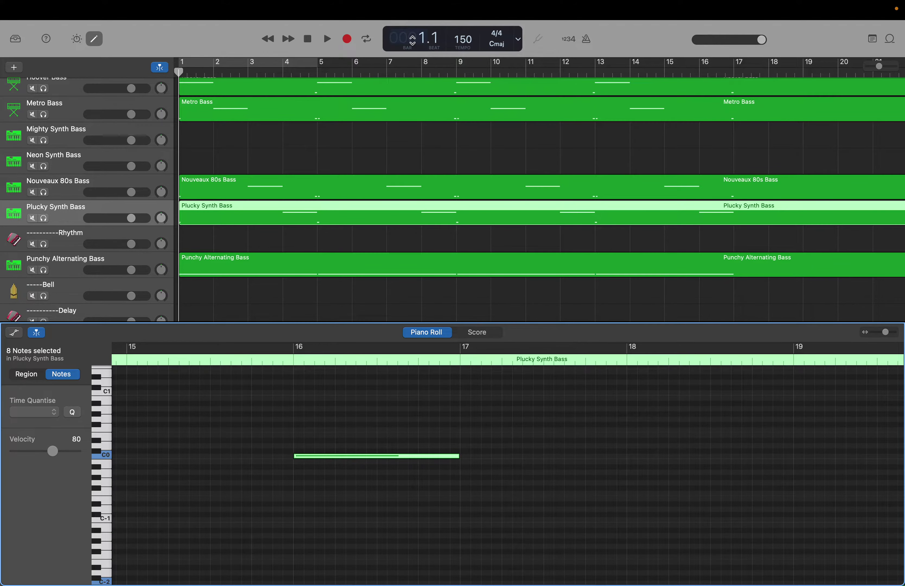
# Paste the copied Plucky Synth Bass notes at bar 129 and return the playhead to the project start.
pyautogui.doubleClick(412, 39)
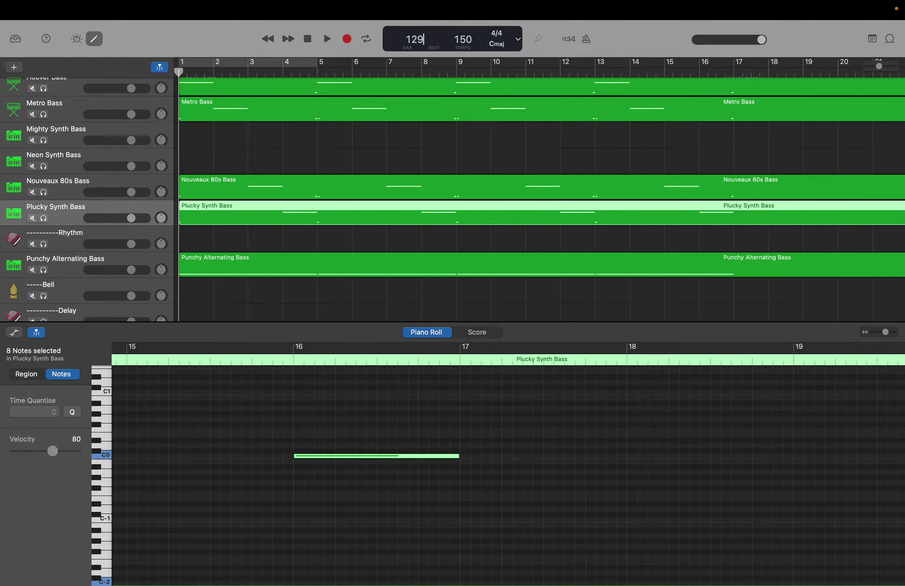
pyautogui.press('Return')
pyautogui.press('End')
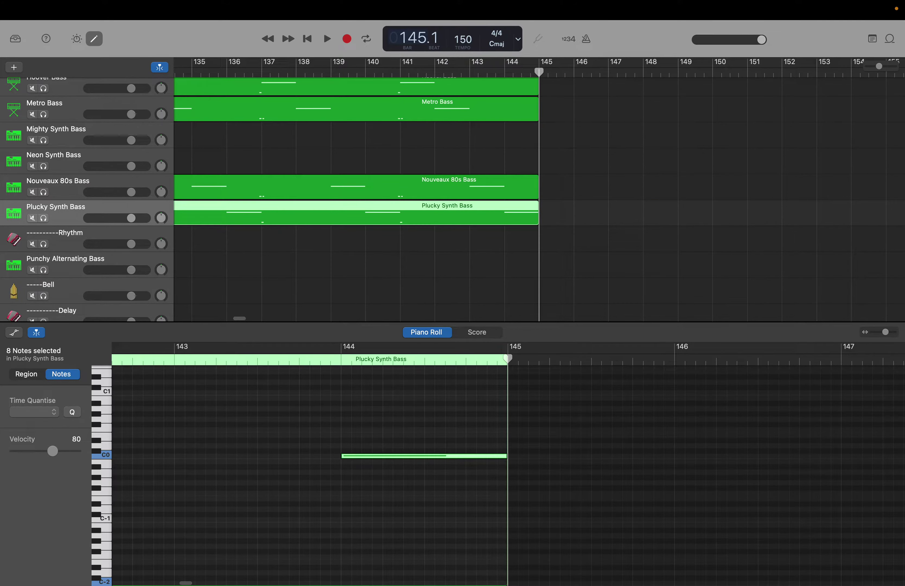
pyautogui.press('Home')
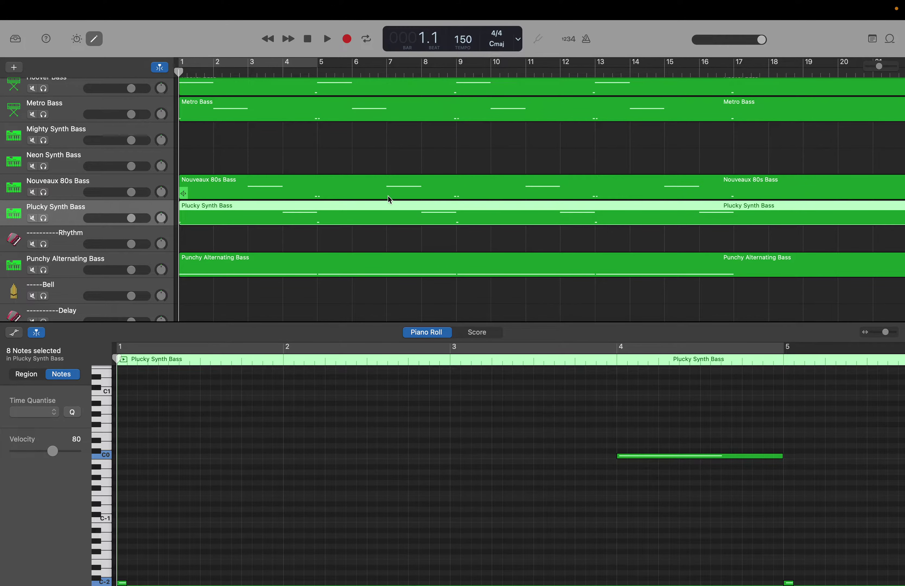
# Open the Punchy Alternating Bass region in the piano roll and select and copy its notes in bars 1 to 16.
pyautogui.click(239, 257)
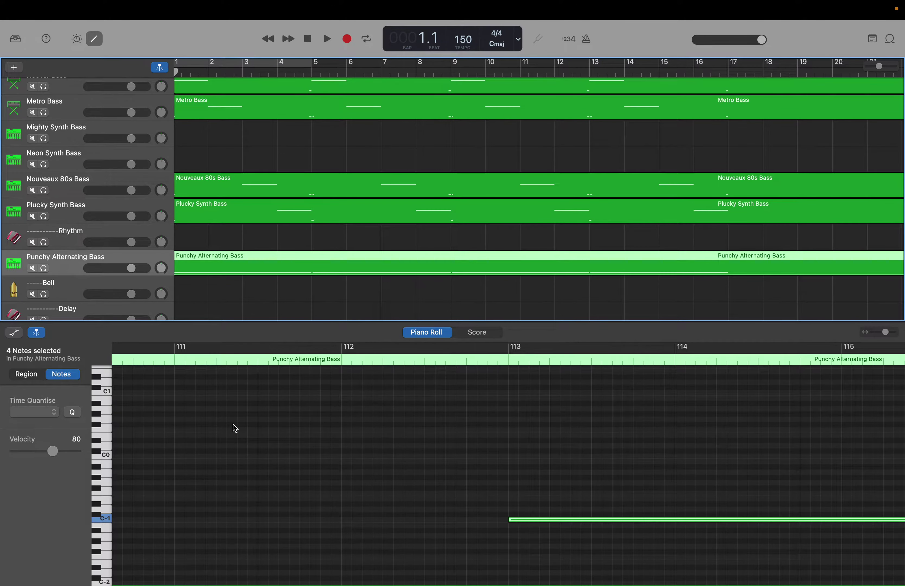
pyautogui.scroll(1, 131, 391)
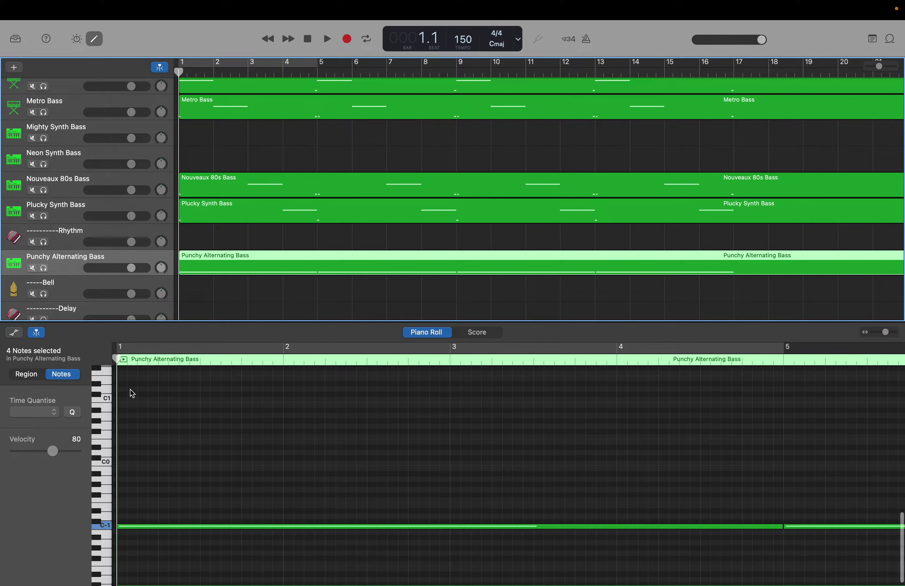
pyautogui.scroll(-1, 132, 393)
pyautogui.scroll(1, 132, 393)
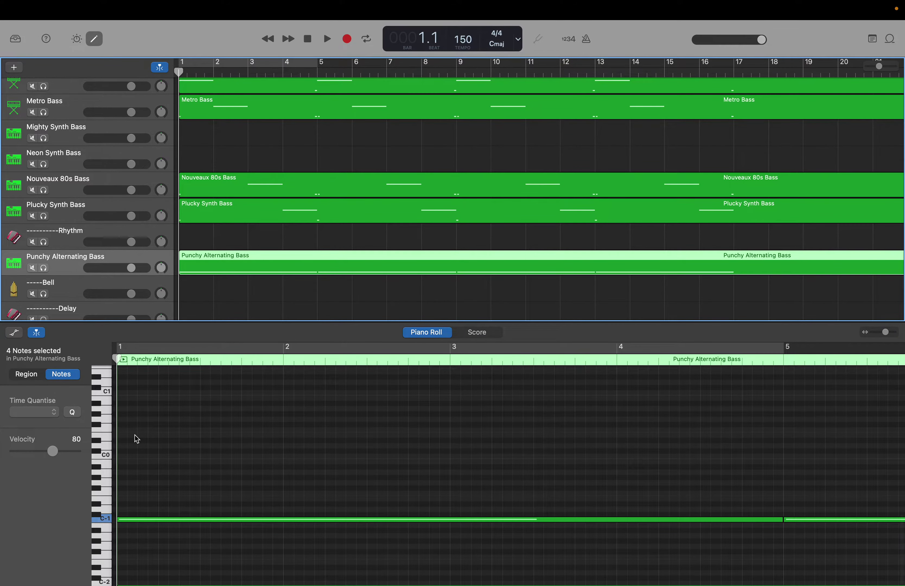
pyautogui.moveTo(130, 474); pyautogui.dragTo(677, 566)
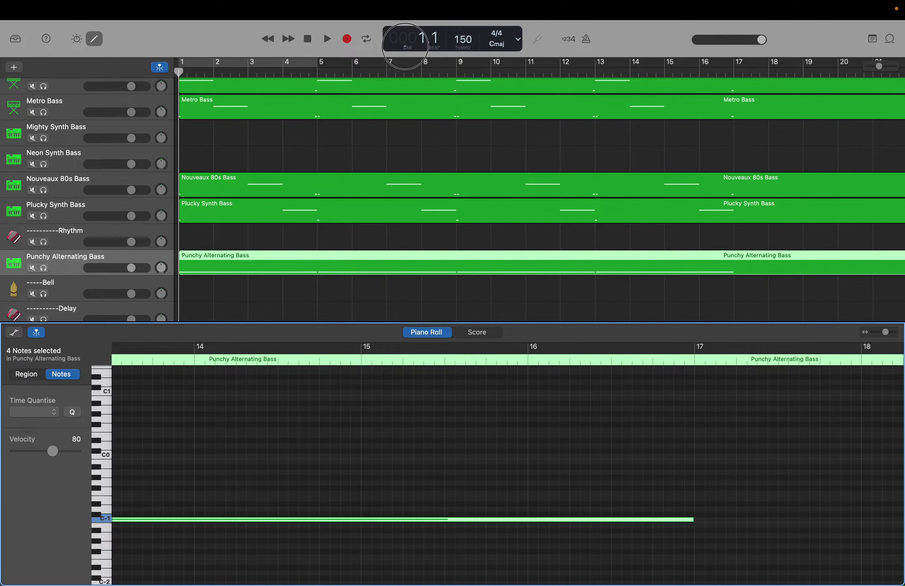
# Paste the copied Punchy Alternating Bass notes at bar 129 and return the playhead to the project start.
pyautogui.doubleClick(406, 45)
pyautogui.press('Return')
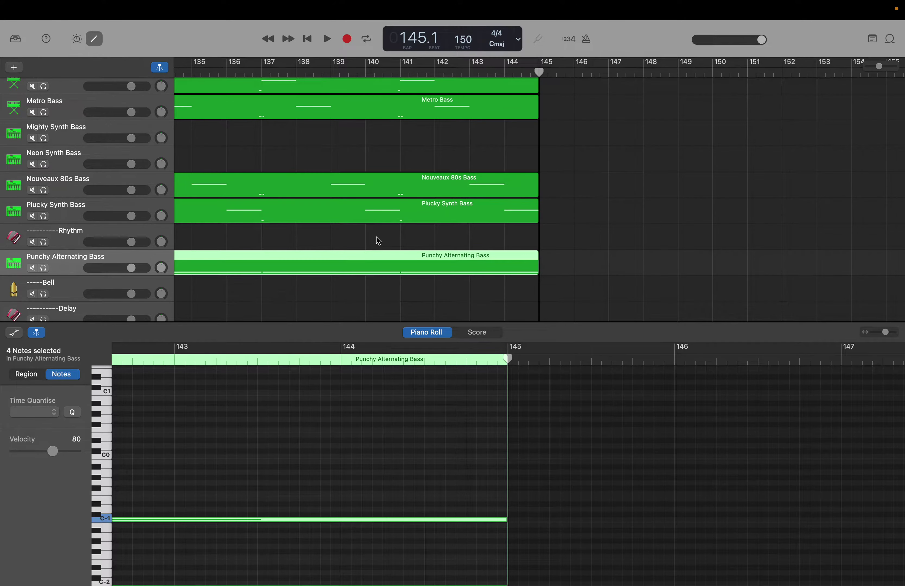
pyautogui.press('Return')
# Open the Splatter Tables region in the piano roll and select and copy its notes in bars 1 to 16.
pyautogui.scroll(-4, 246, 281)
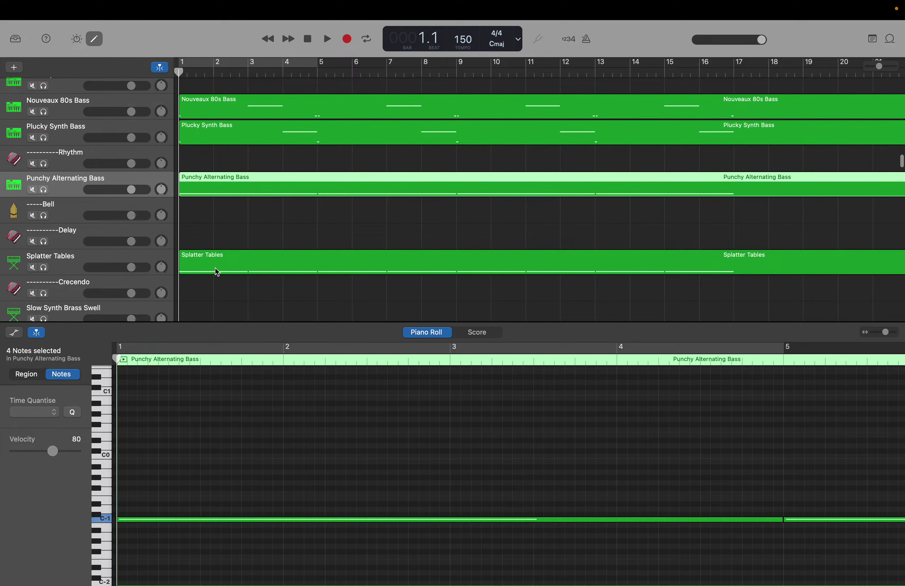
pyautogui.click(217, 271)
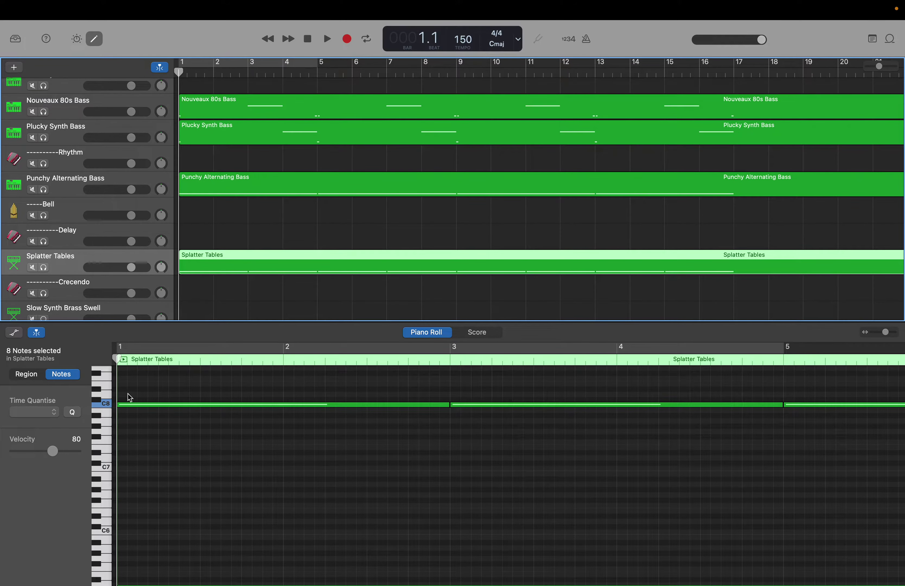
pyautogui.moveTo(129, 397); pyautogui.dragTo(712, 442)
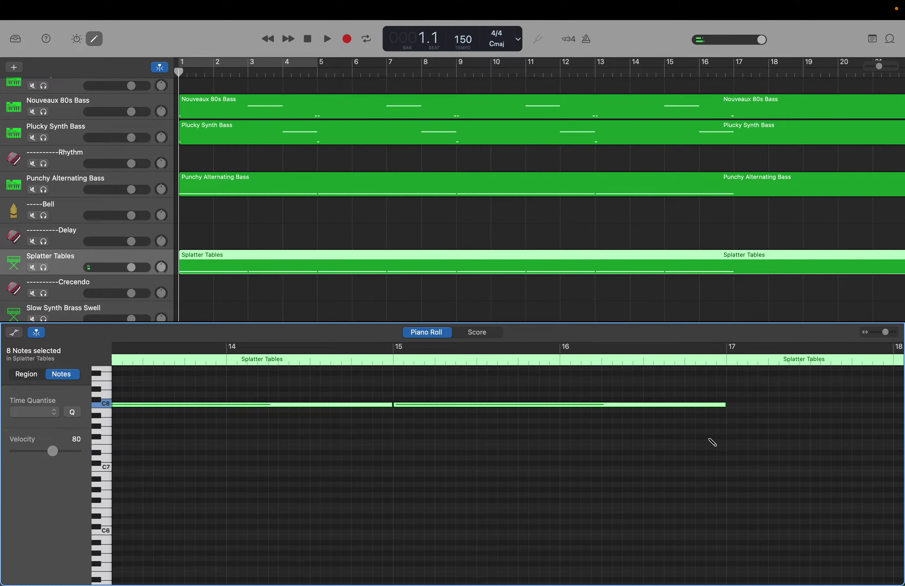
# Paste the copied Splatter Tables notes at bar 129 and return the playhead to the project start.
pyautogui.doubleClick(423, 38)
pyautogui.press('Return')
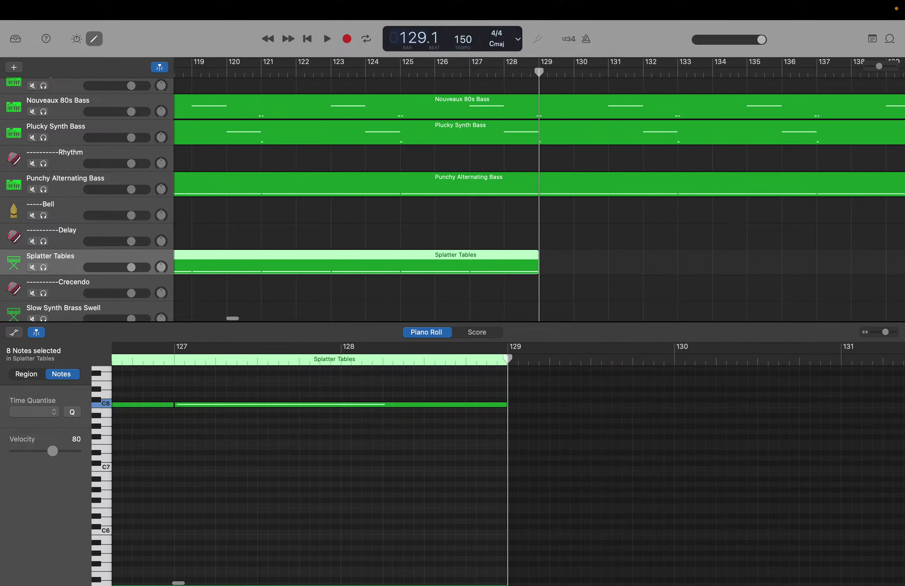
pyautogui.hotkey('shift', '.')
pyautogui.hotkey('shift', '.')
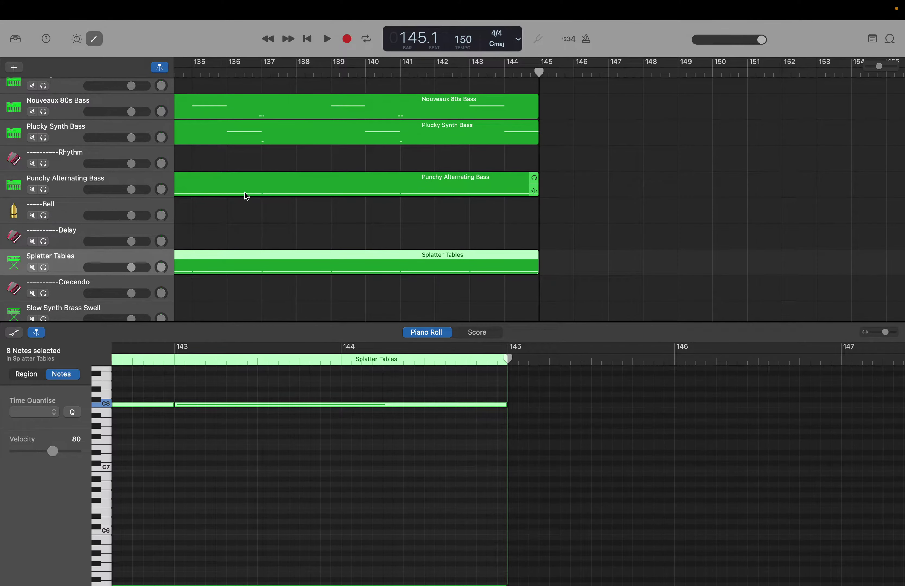
pyautogui.press('Return')
# Open the 80s Sync Lead region in the piano roll and select and copy its notes in bars 1 to 16.
pyautogui.scroll(-15, 239, 240)
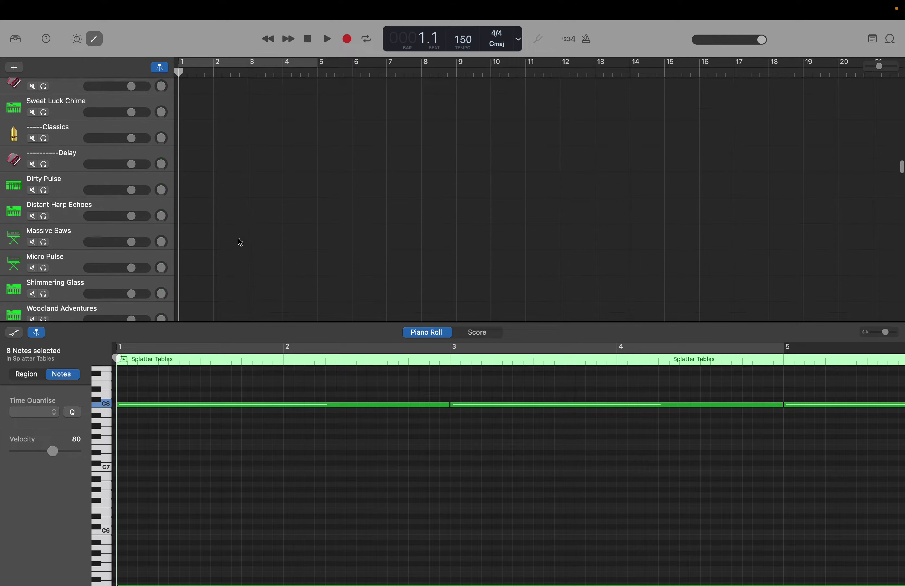
pyautogui.scroll(-20, 239, 242)
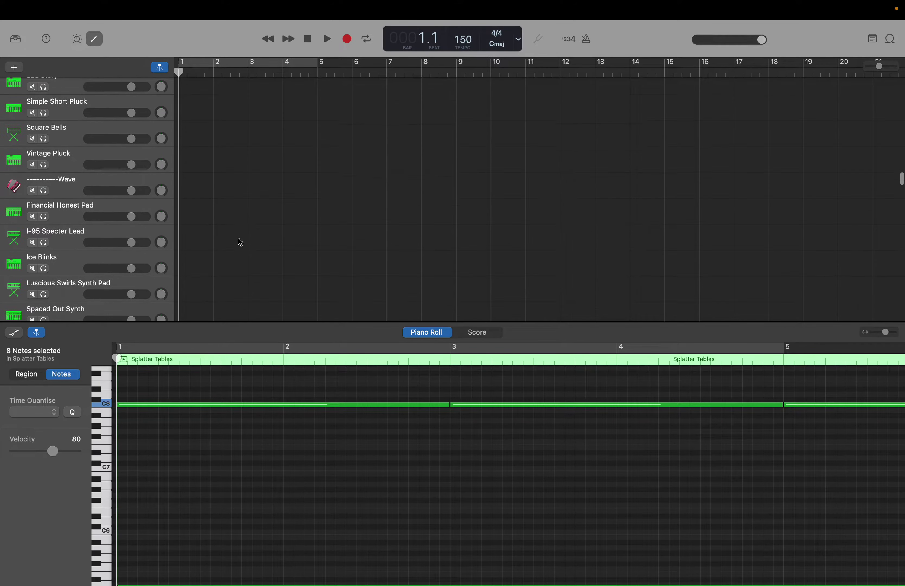
pyautogui.scroll(-20, 239, 242)
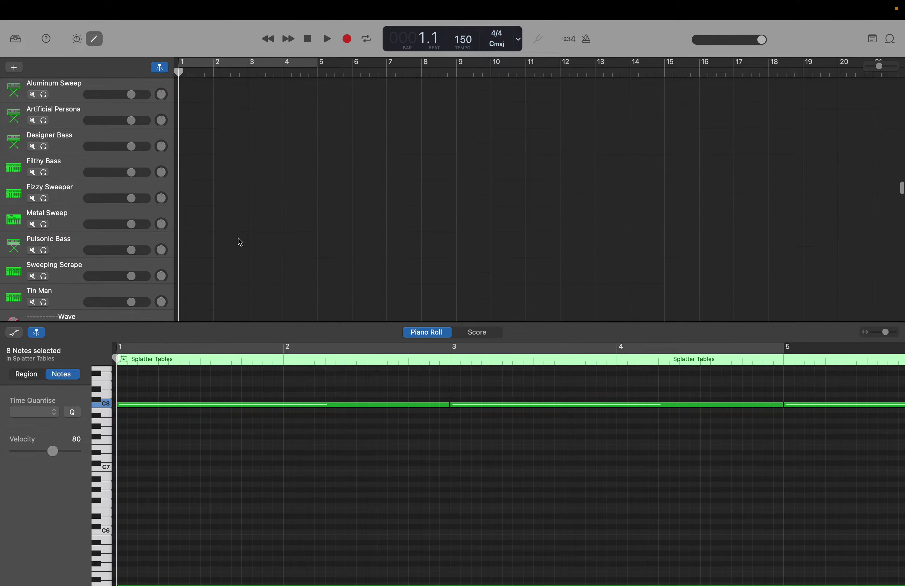
pyautogui.scroll(-20, 240, 242)
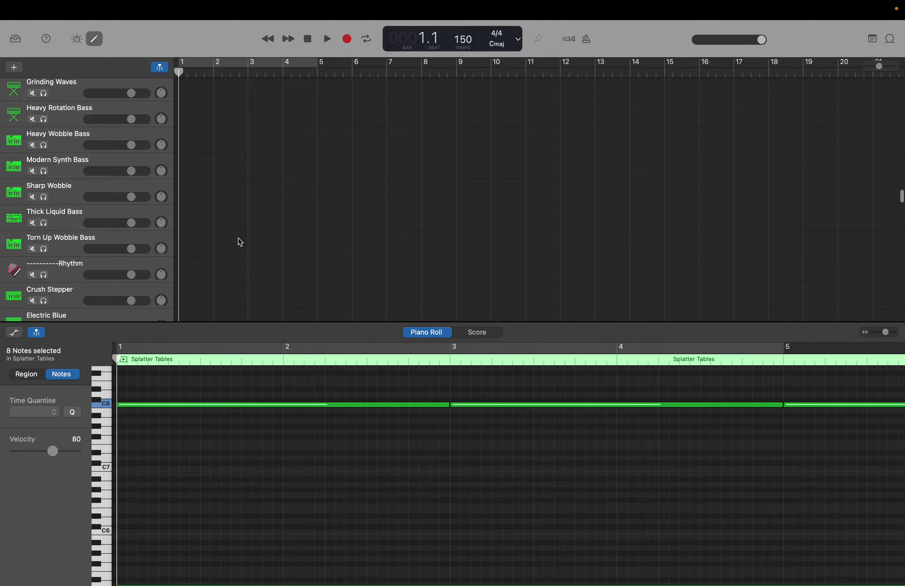
pyautogui.scroll(-20, 240, 242)
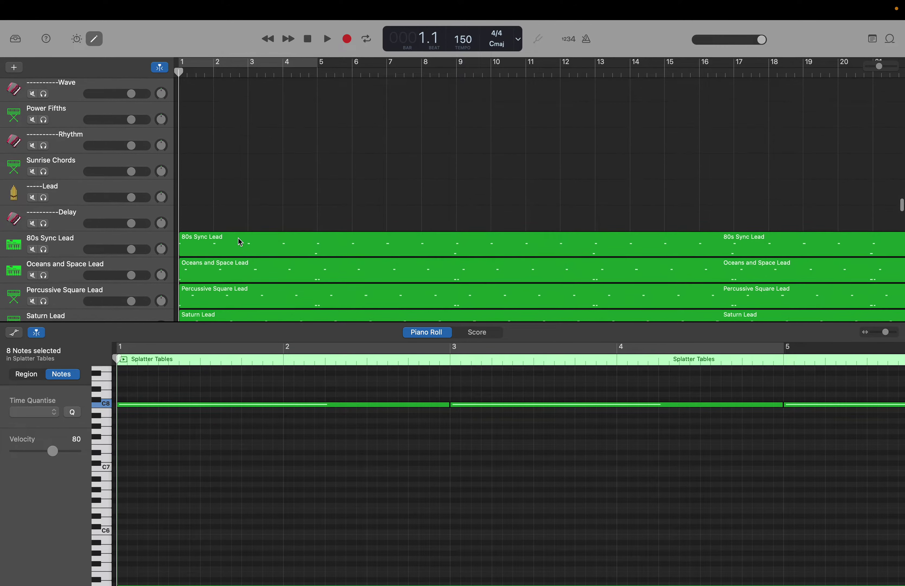
pyautogui.scroll(-15, 240, 242)
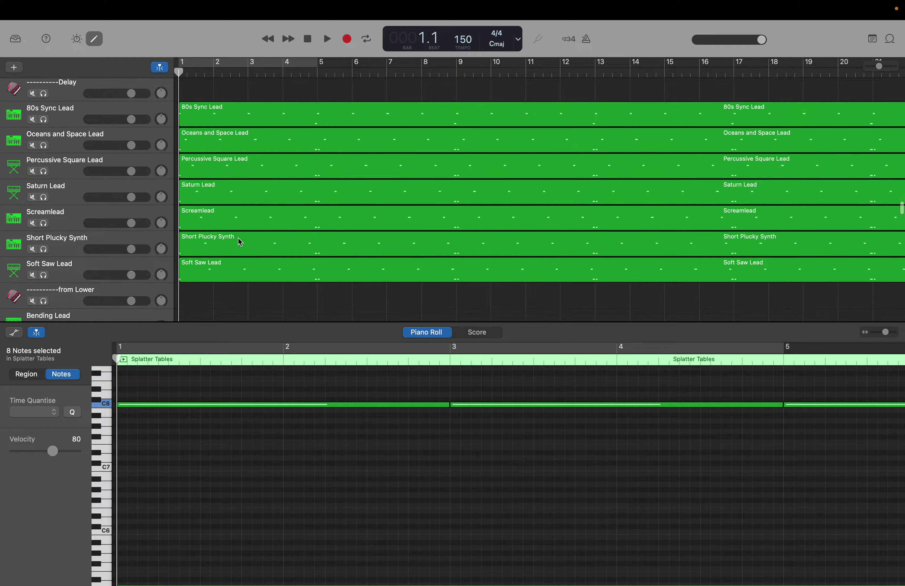
pyautogui.scroll(-5, 238, 237)
pyautogui.scroll(10, 238, 237)
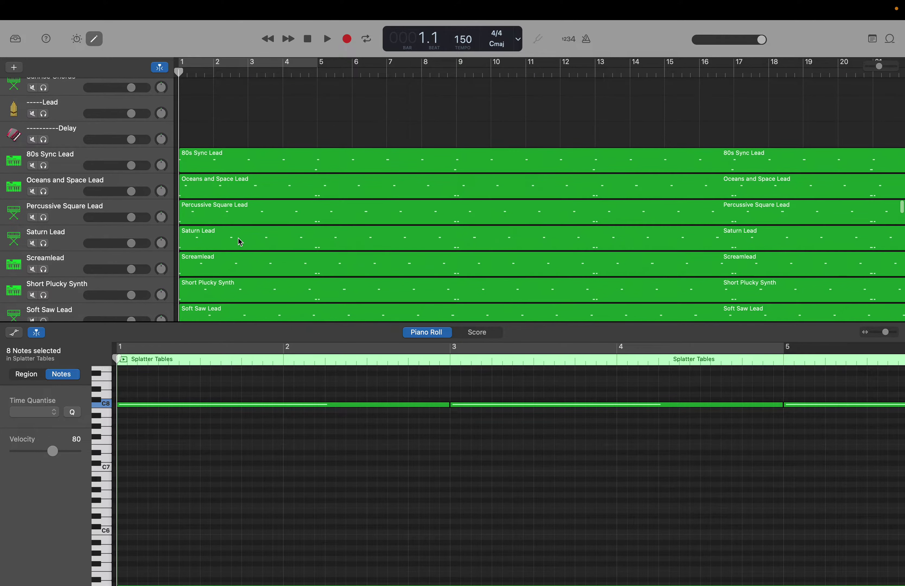
pyautogui.click(202, 171)
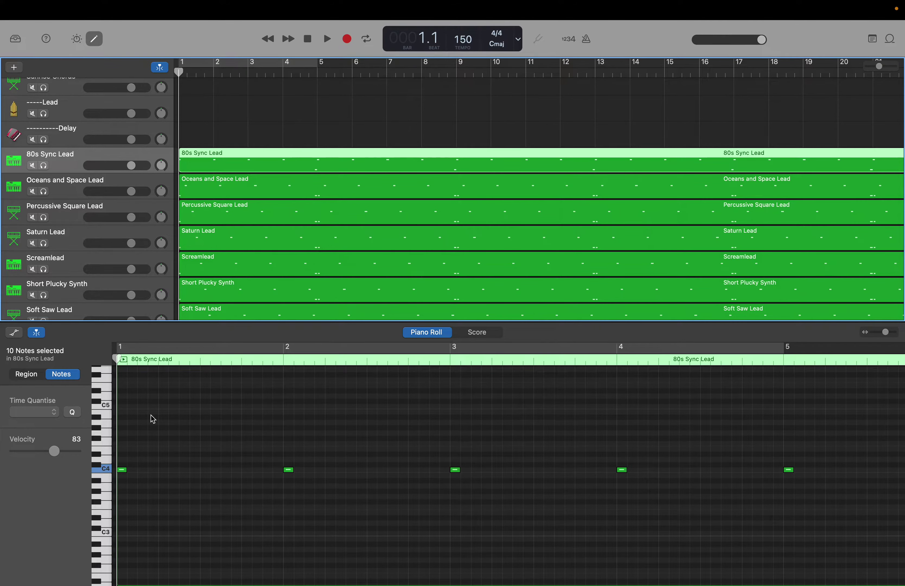
pyautogui.scroll(10, 145, 409)
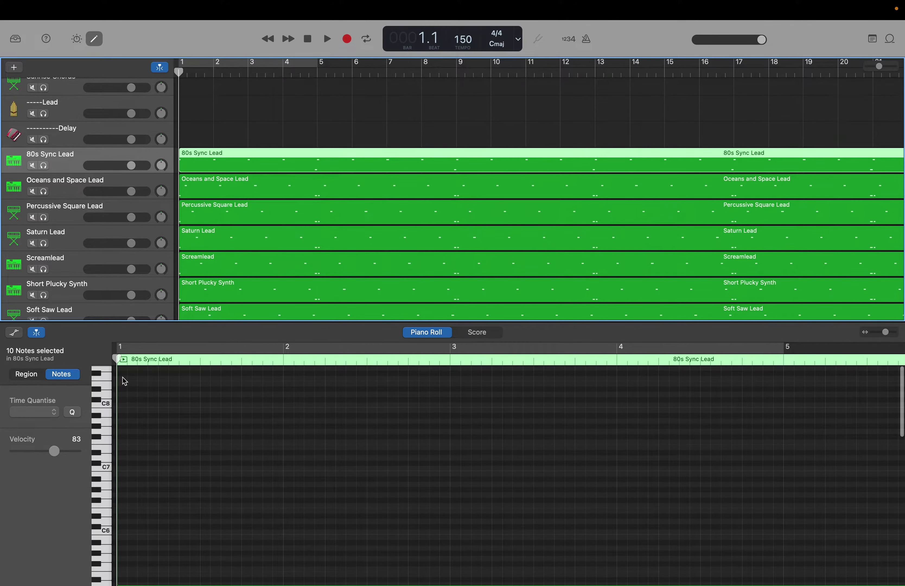
pyautogui.moveTo(123, 378); pyautogui.dragTo(752, 581)
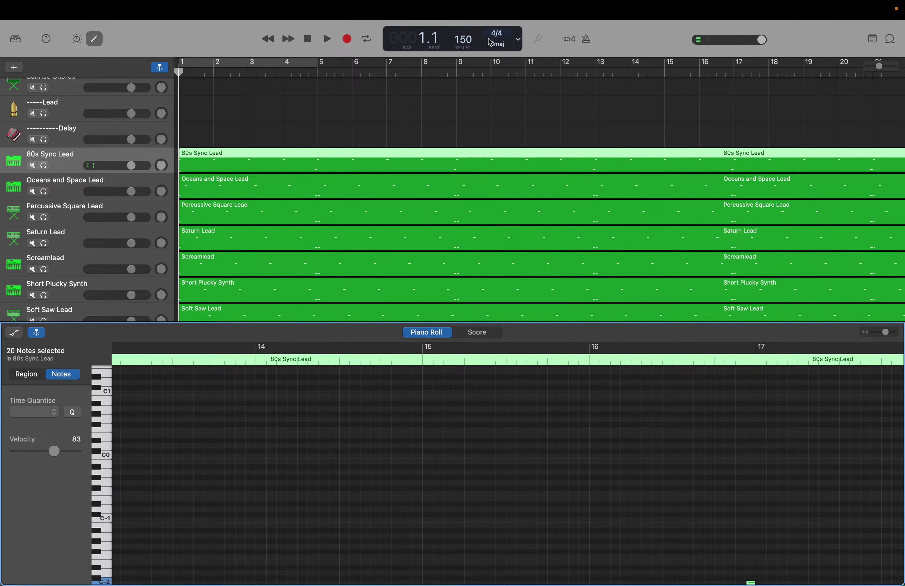
# Paste the copied 80s Sync Lead notes at bar 129 and return the playhead to the project start.
pyautogui.doubleClick(423, 40)
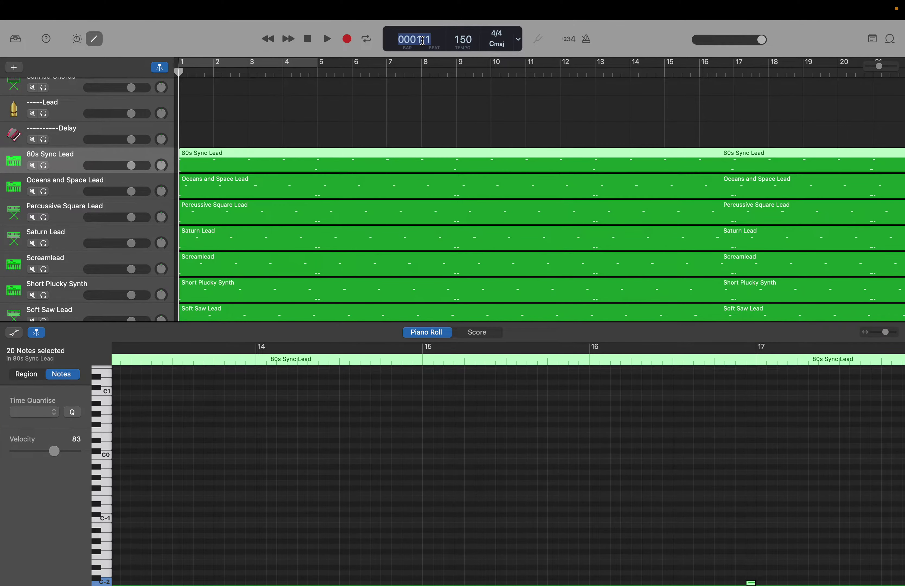
pyautogui.press('Return')
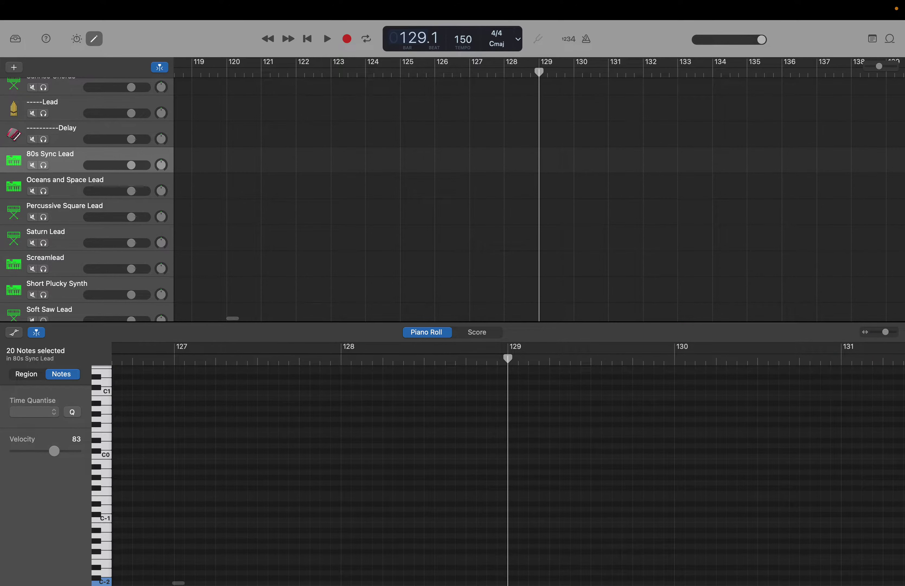
pyautogui.hotkey('shift', '.')
pyautogui.hotkey('shift', '.')
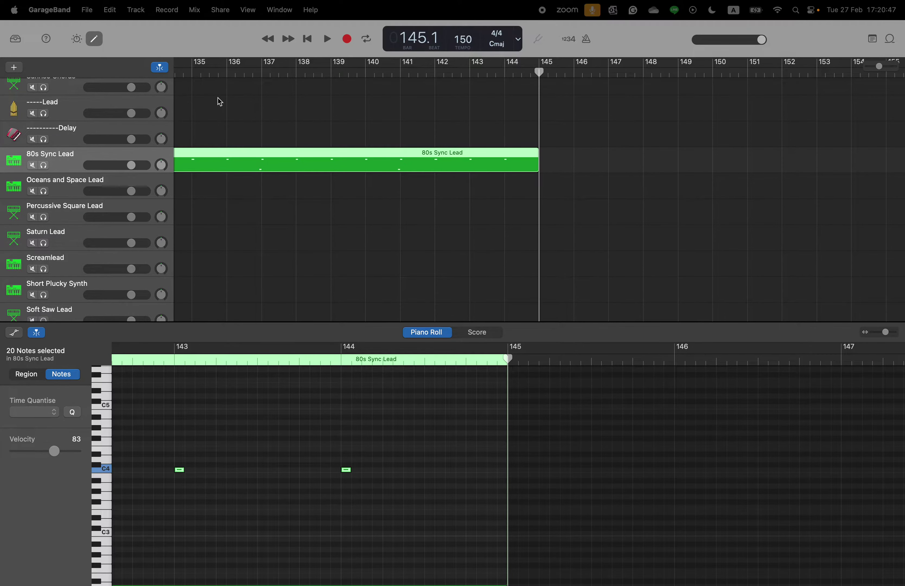
pyautogui.press('Return')
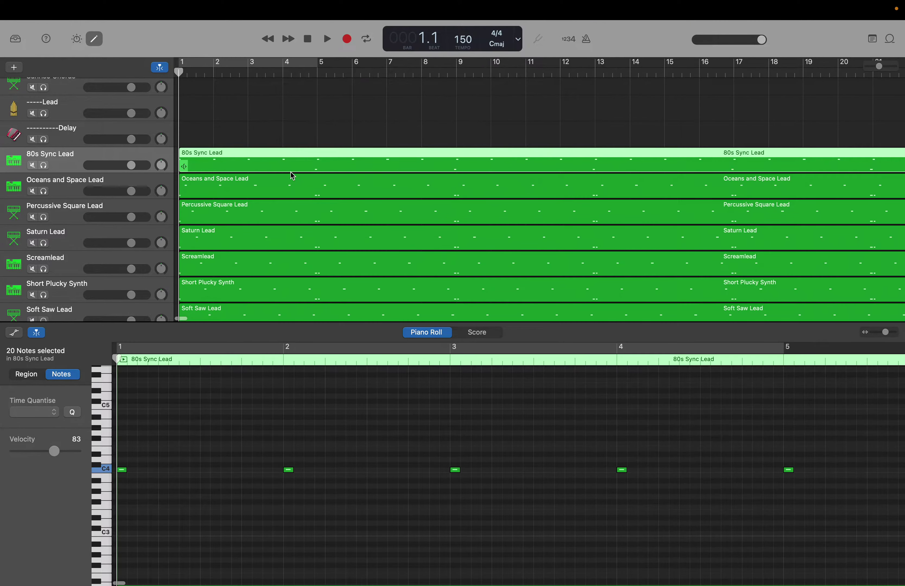
# Open the Oceans and Space Lead region in the piano roll and select and copy its notes in bars 1 to 16.
pyautogui.click(148, 188)
pyautogui.click(251, 434)
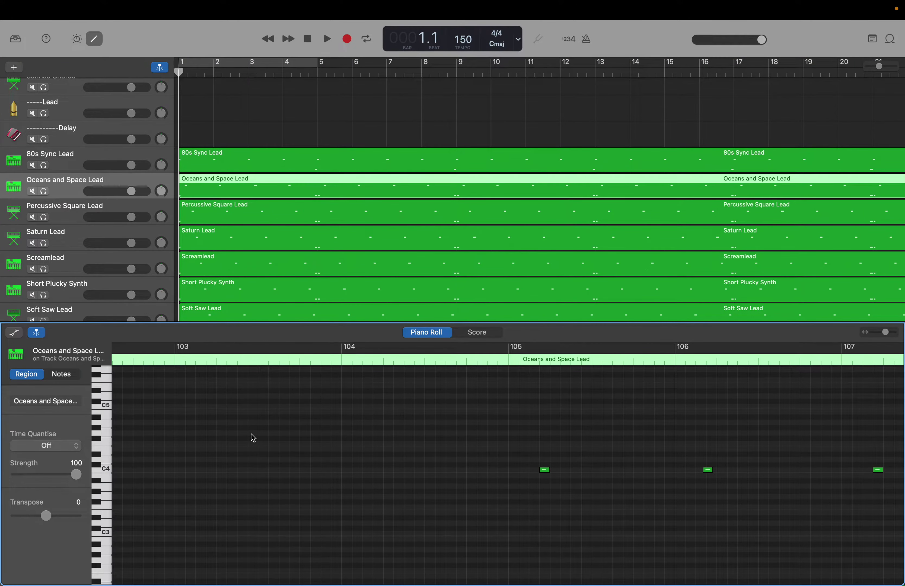
pyautogui.scroll(10, 137, 417)
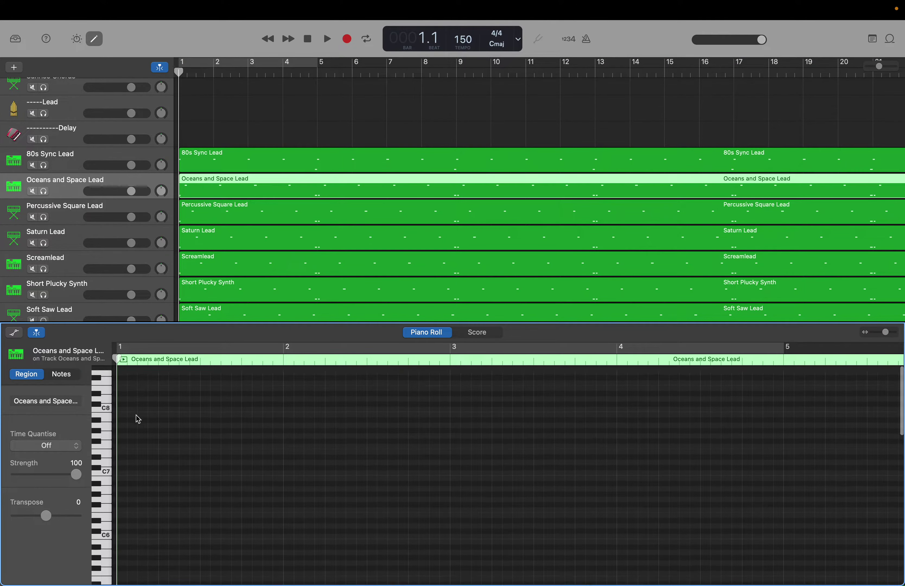
pyautogui.click(123, 379)
pyautogui.moveTo(122, 379); pyautogui.dragTo(733, 583)
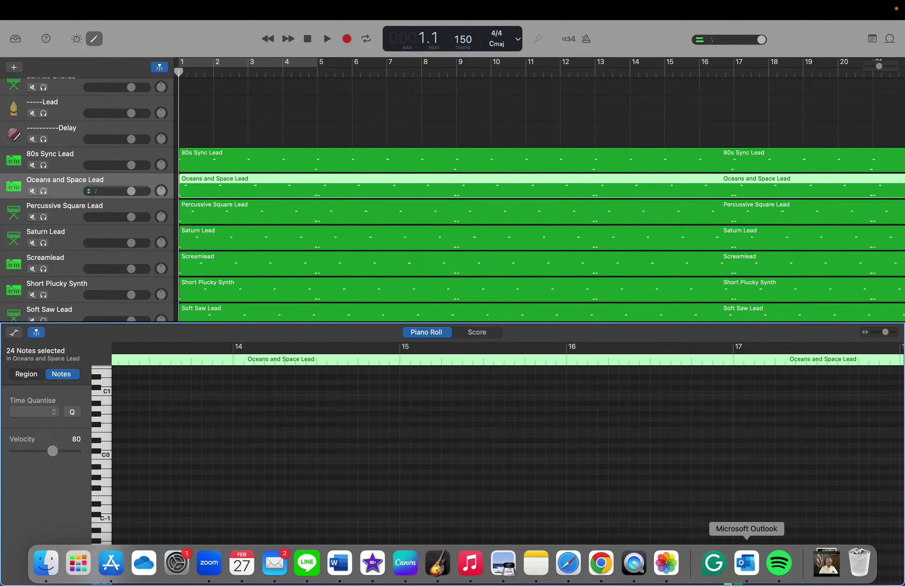
# Paste the copied Oceans and Space Lead notes at bar 129 and return the playhead to the project start.
pyautogui.doubleClick(416, 37)
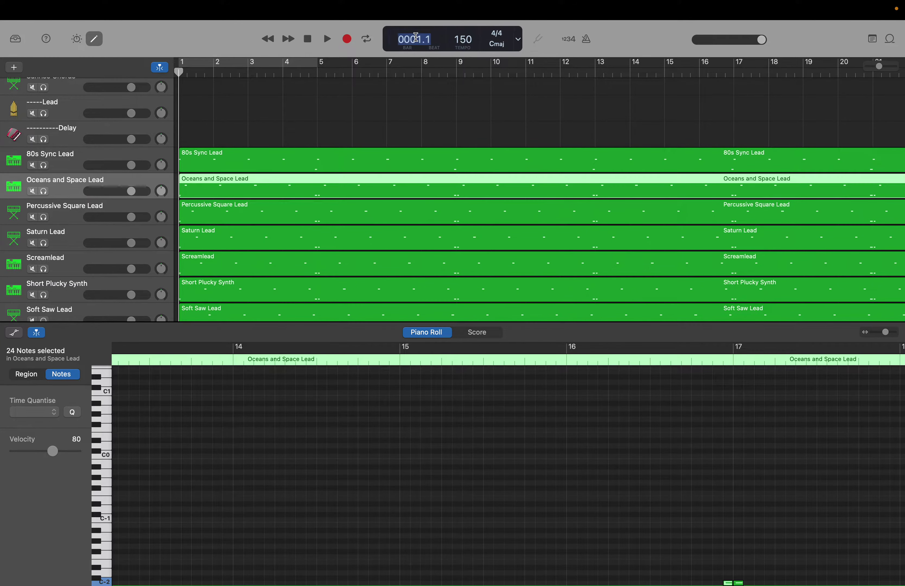
pyautogui.press('Return')
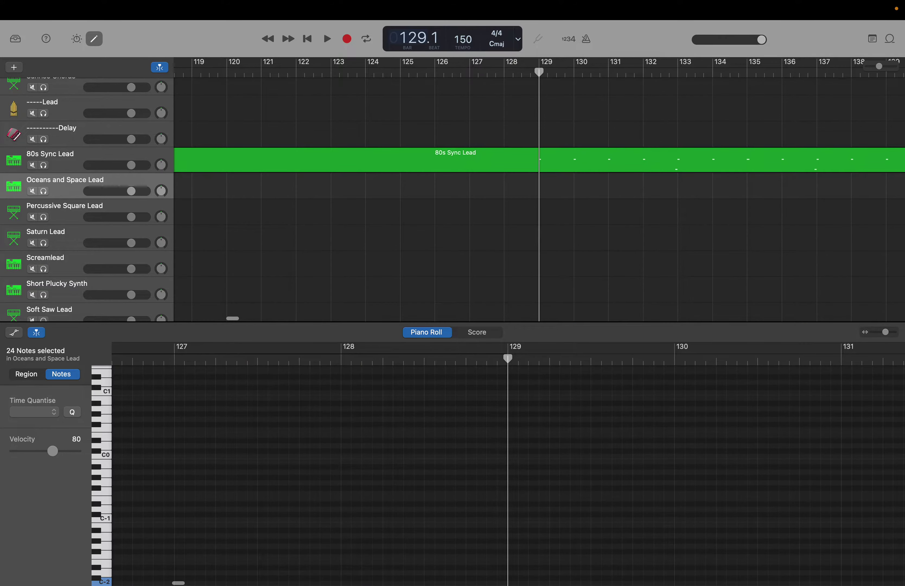
pyautogui.press('End')
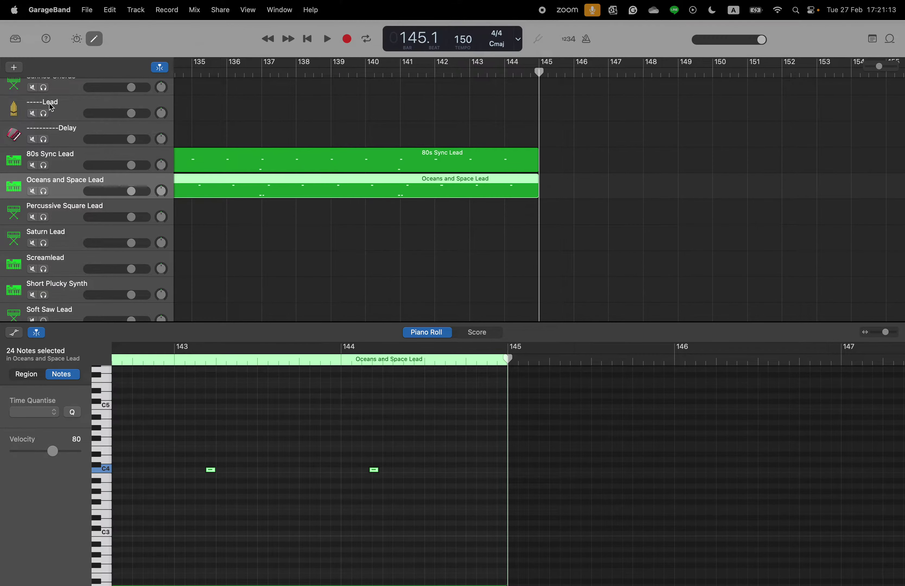
pyautogui.press('Home')
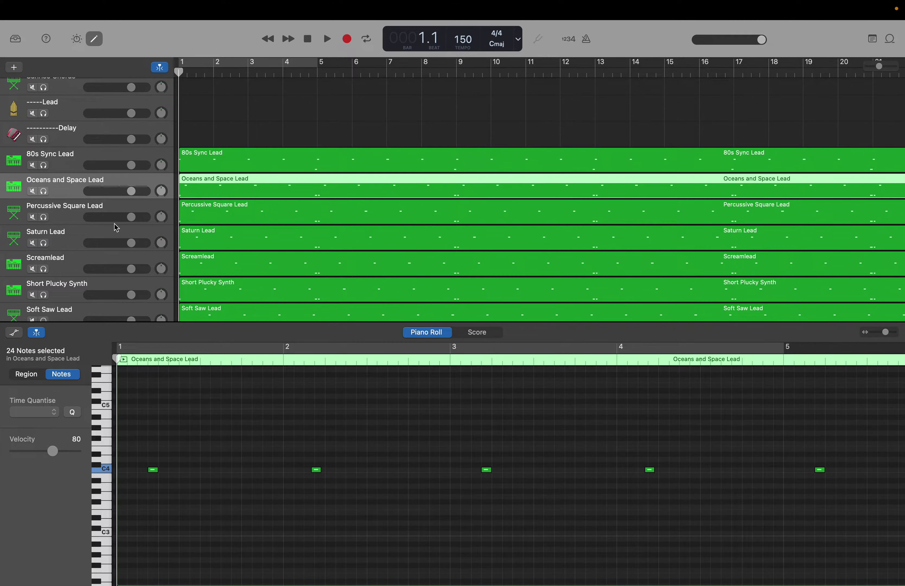
# Open the Percussive Square Lead region in the piano roll and select and copy its notes in bars 1 to 16.
pyautogui.click(76, 213)
pyautogui.click(289, 421)
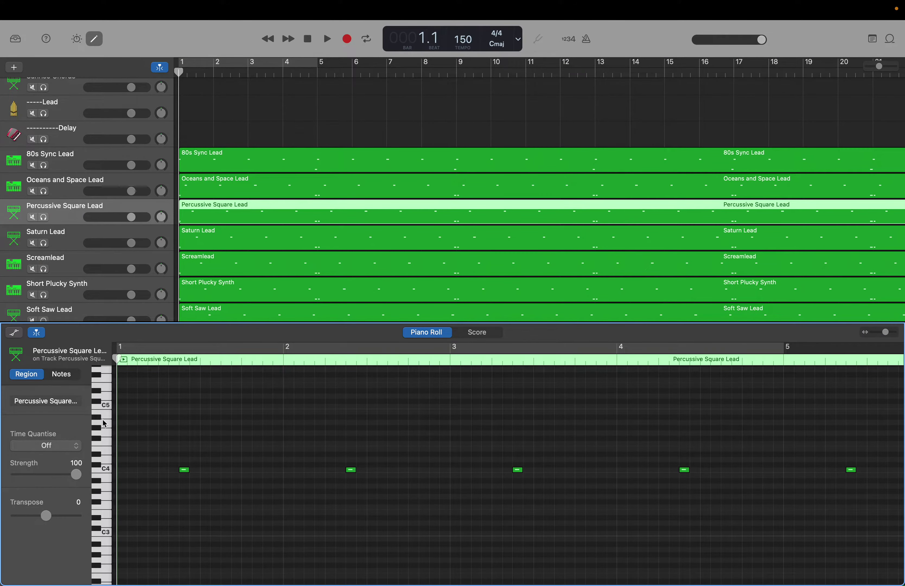
pyautogui.scroll(10, 146, 445)
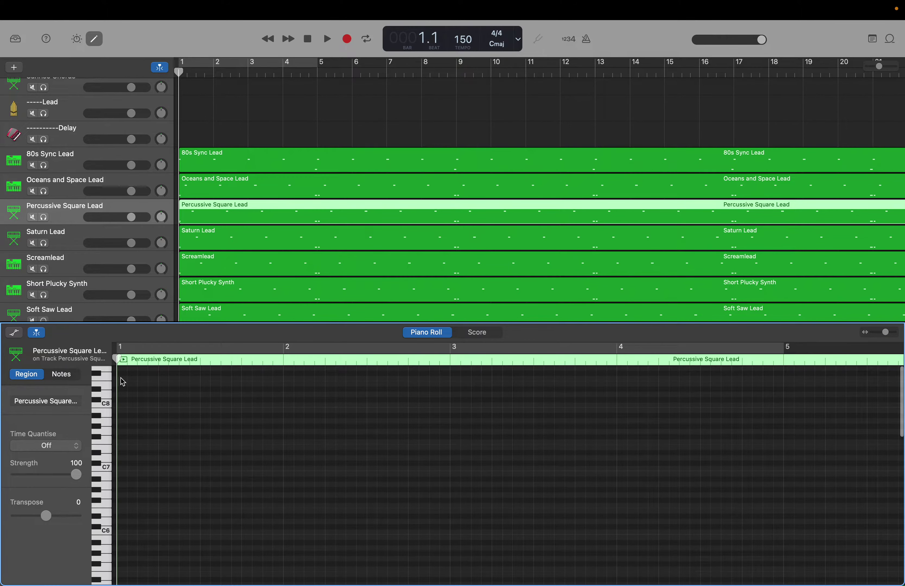
pyautogui.scroll(-20, 121, 556)
pyautogui.moveTo(121, 571); pyautogui.dragTo(784, 583)
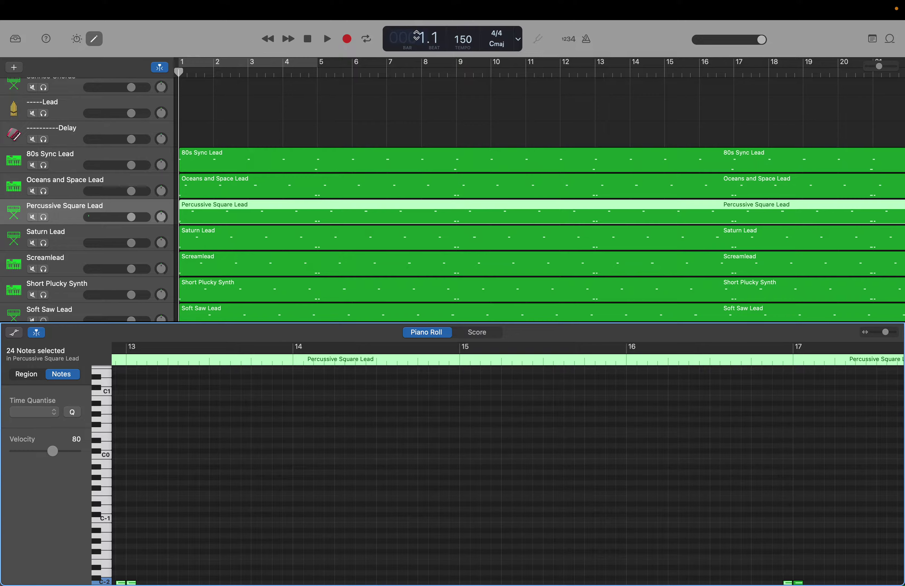
# Paste the copied Percussive Square Lead notes at bar 129 and return the playhead to the project start.
pyautogui.doubleClick(417, 36)
pyautogui.write('129')
pyautogui.press('Return')
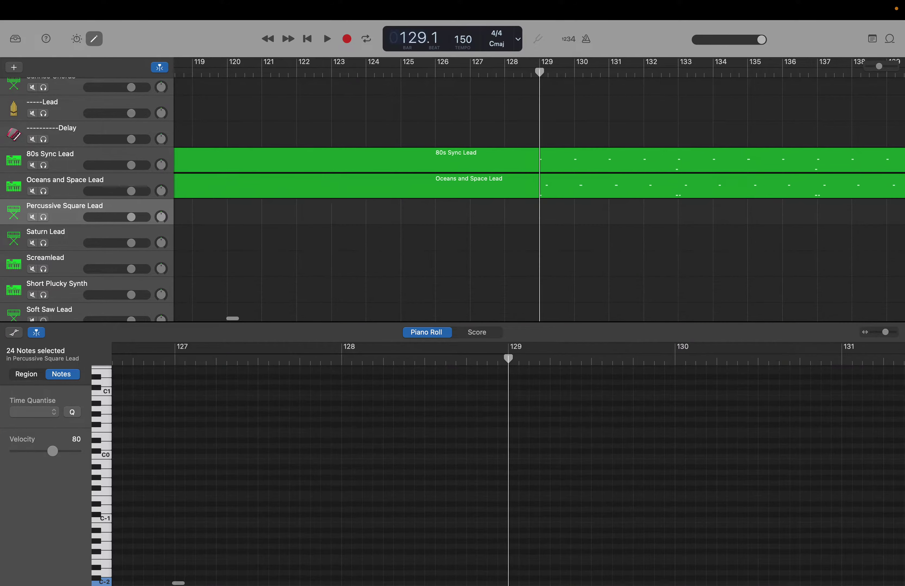
pyautogui.hotkey('shift', '.')
pyautogui.hotkey('shift', '.')
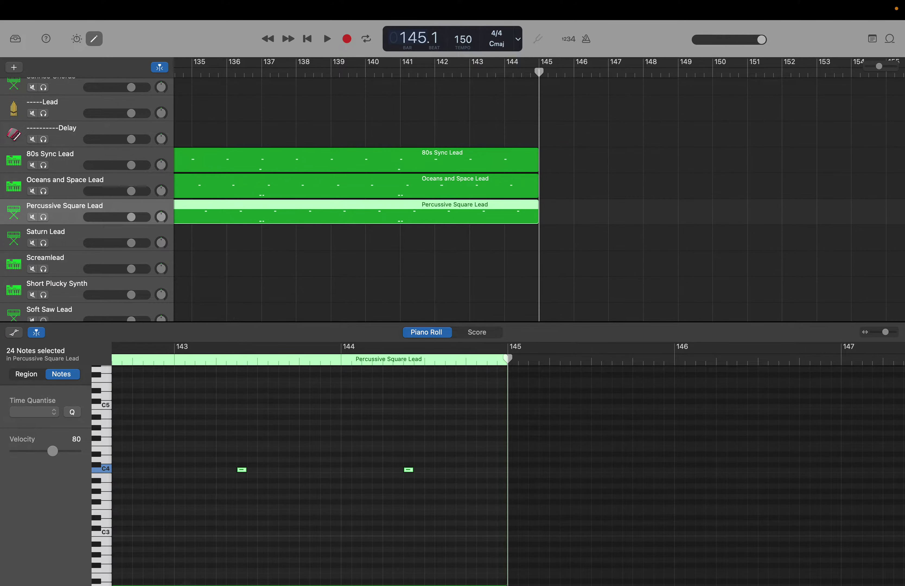
pyautogui.press('Return')
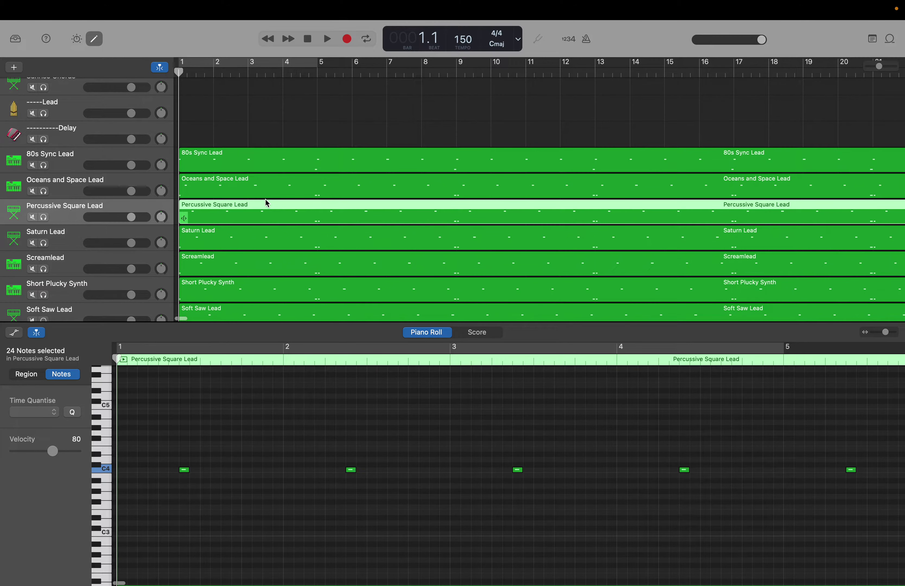
# Open the Saturn Lead region in the piano roll and select and copy its notes in bars 1 to 16.
pyautogui.click(127, 239)
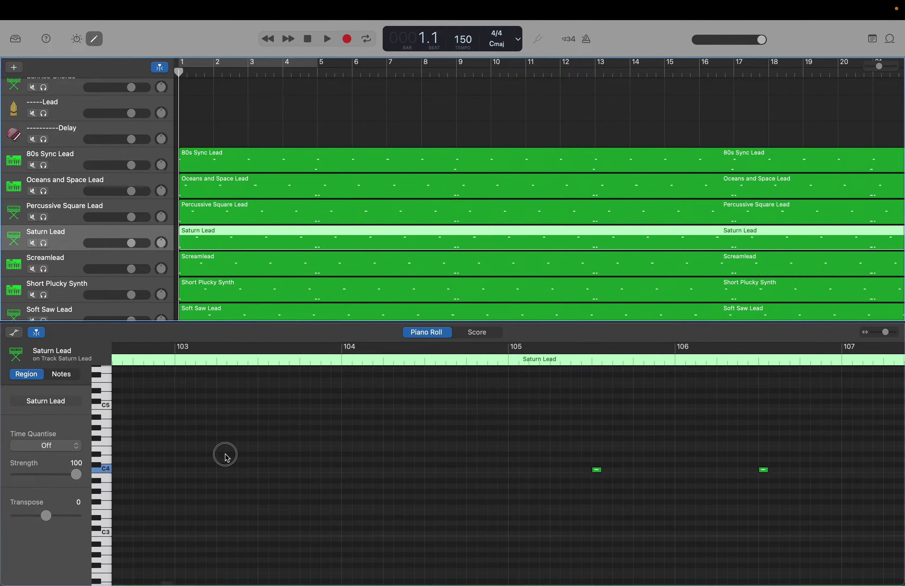
pyautogui.scroll(10, 205, 529)
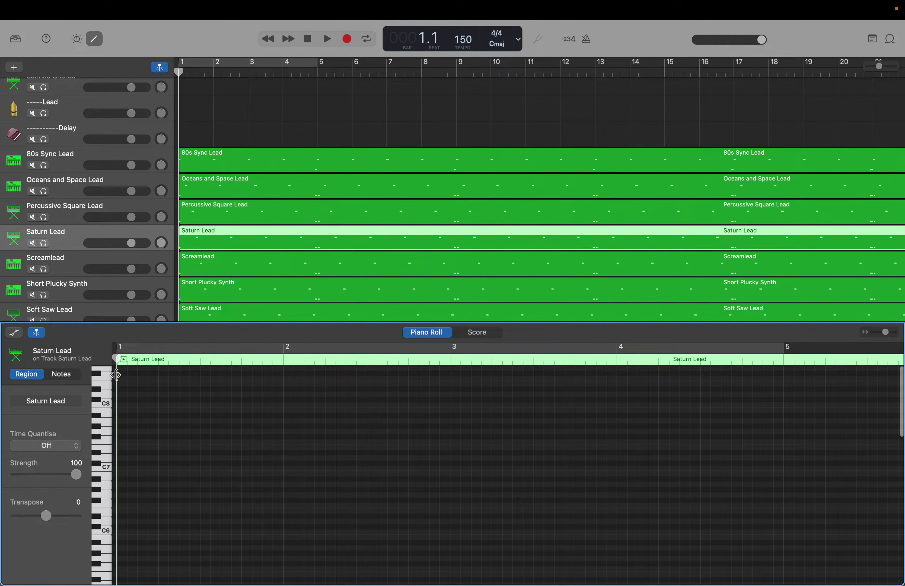
pyautogui.moveTo(122, 378); pyautogui.dragTo(681, 584)
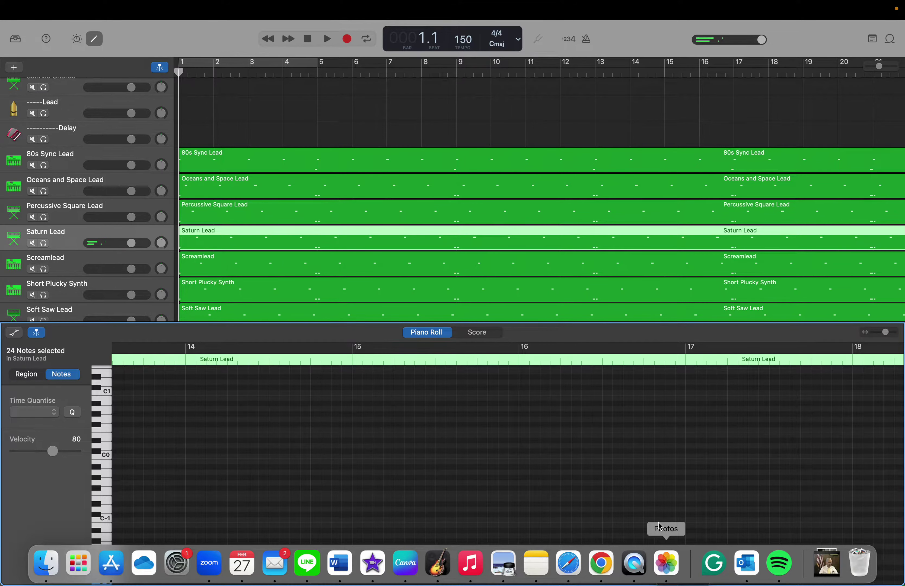
# Paste the copied Saturn Lead notes at bar 129 and return the playhead to the project start.
pyautogui.doubleClick(417, 42)
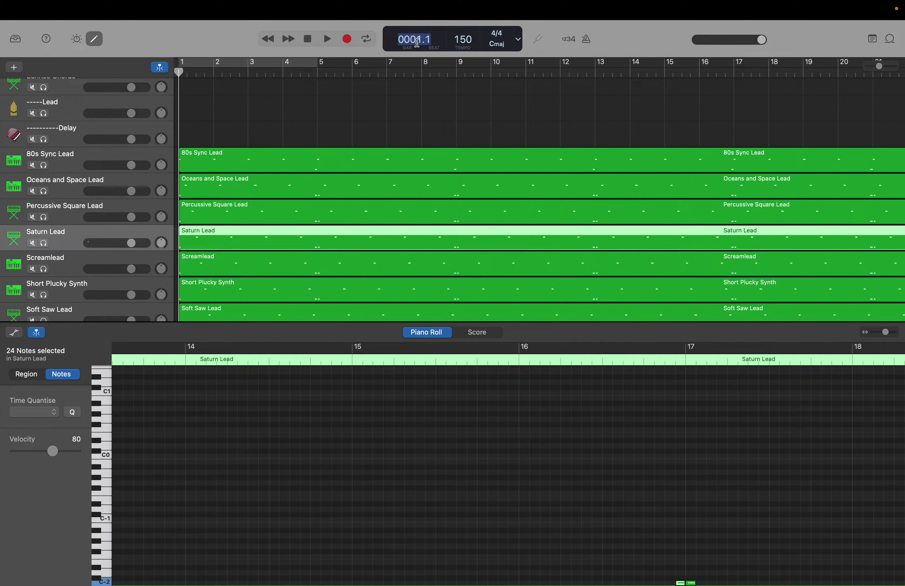
pyautogui.write('129')
pyautogui.press('Return')
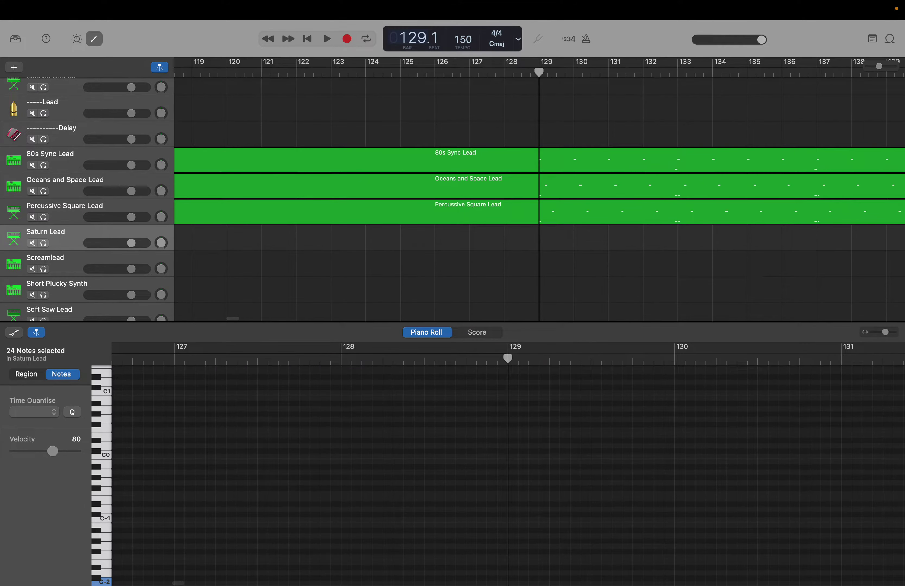
pyautogui.press('super+v')
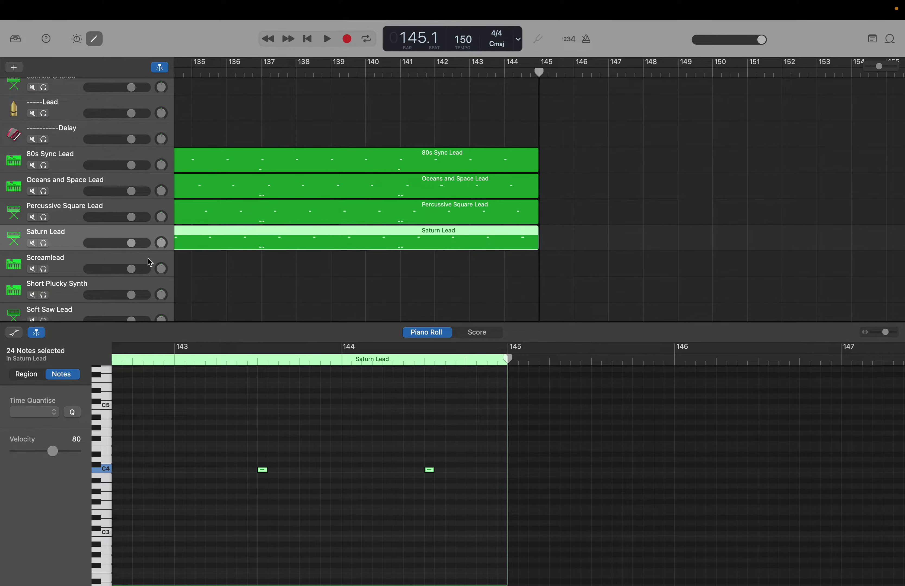
pyautogui.press('Return')
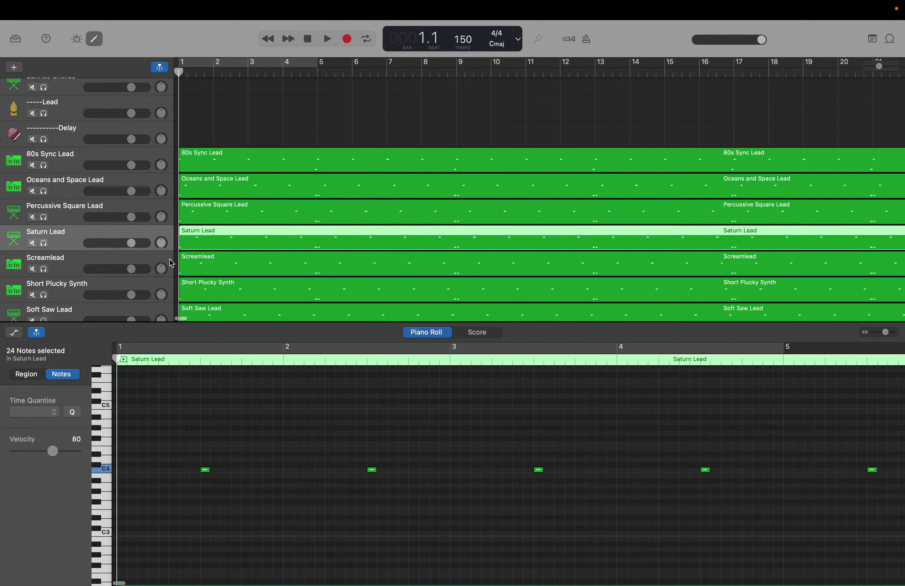
# Open the Screamlead region in the piano roll and select and copy its notes in bars 1 to 16.
pyautogui.click(76, 275)
pyautogui.click(201, 428)
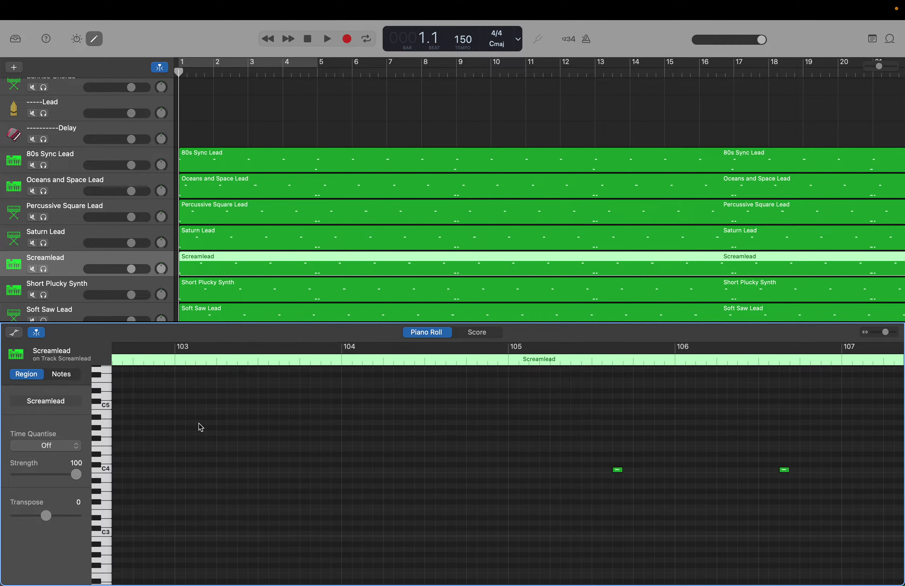
pyautogui.scroll(10, 120, 385)
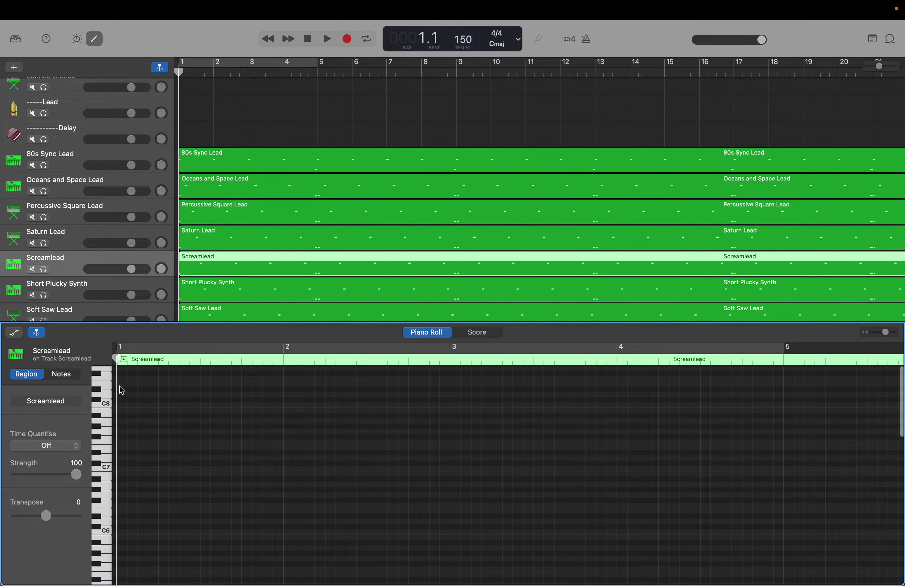
pyautogui.scroll(-20, 131, 575)
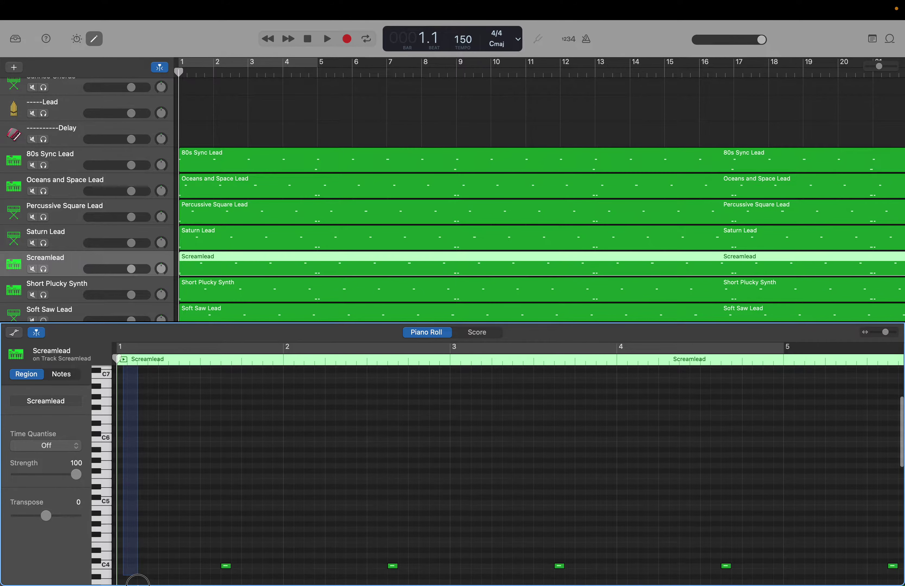
pyautogui.moveTo(141, 580); pyautogui.dragTo(747, 582)
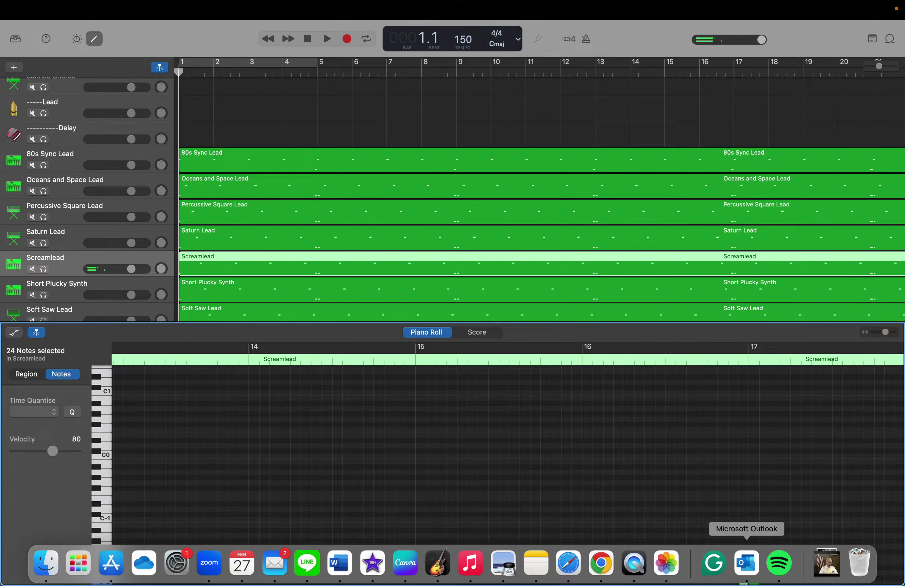
# Paste the copied Screamlead notes at bar 129 and return the playhead to the project start.
pyautogui.doubleClick(424, 40)
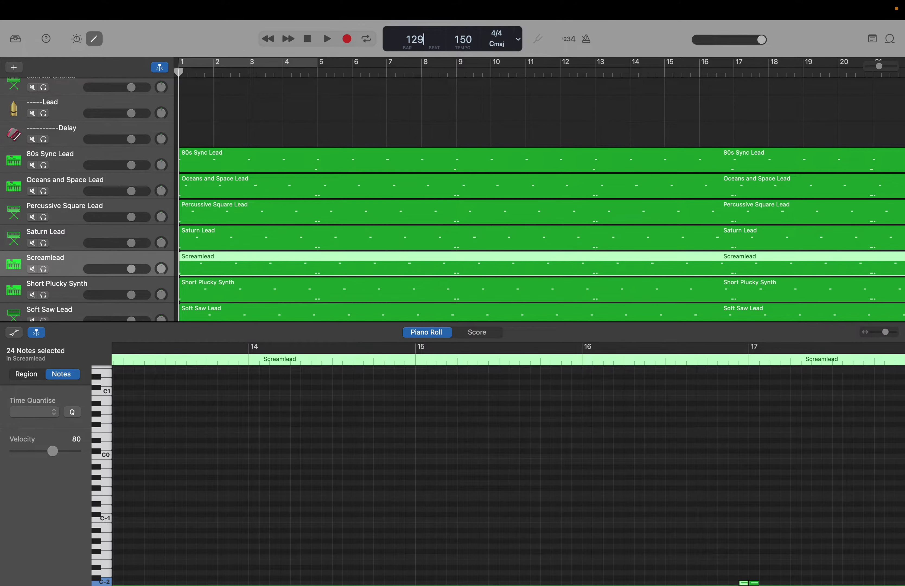
pyautogui.write('129')
pyautogui.press('Return')
pyautogui.hotkey('shift', 'End')
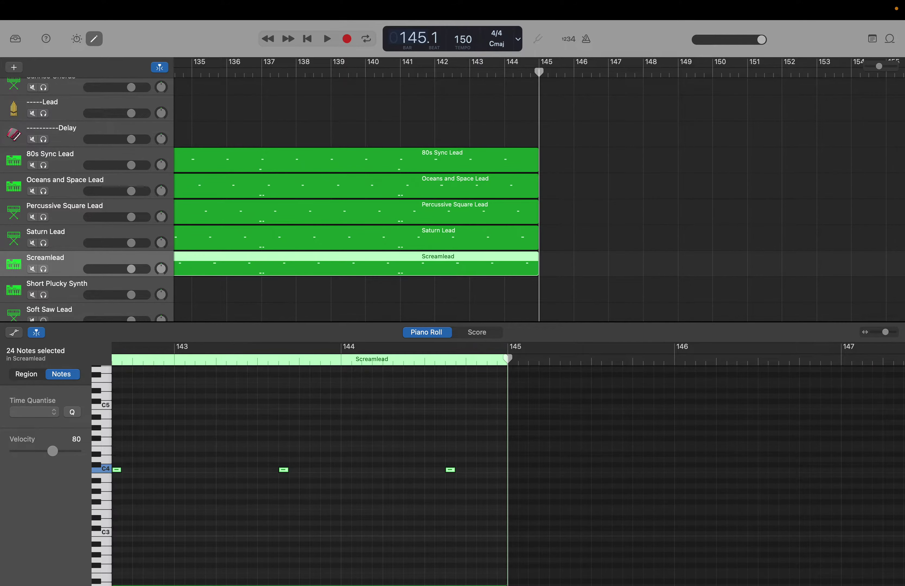
pyautogui.press('Home')
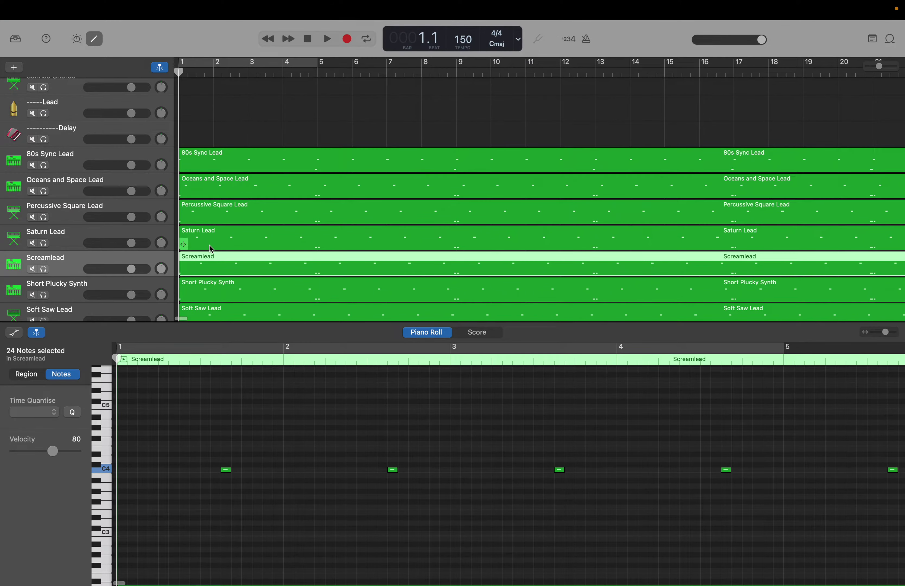
# Open the Short Plucky Synth region in the piano roll and select and copy its notes in bars 1 to 16.
pyautogui.click(78, 296)
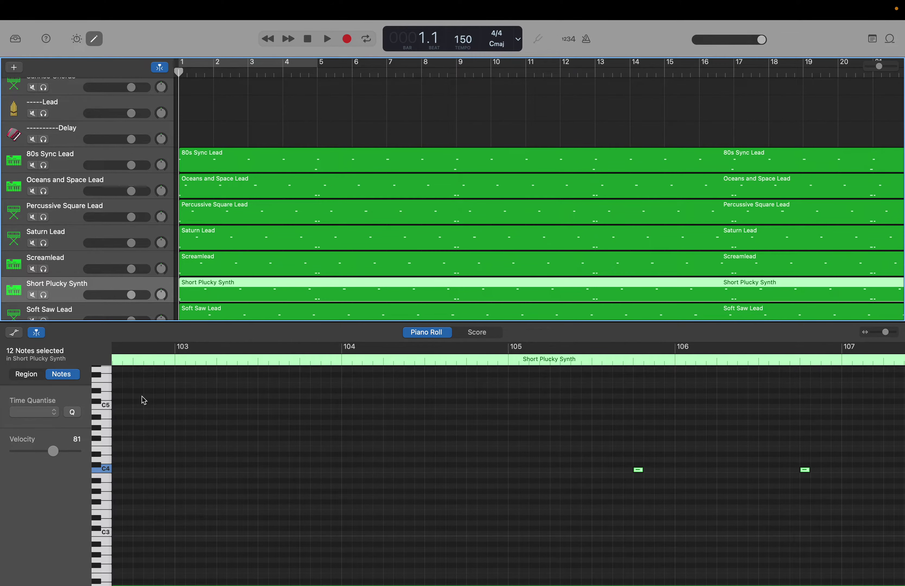
pyautogui.click(144, 400)
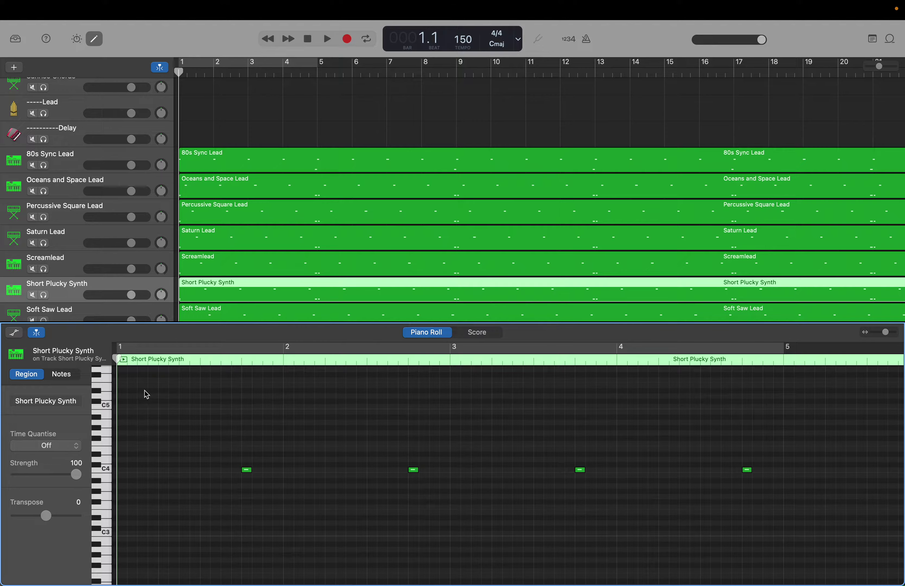
pyautogui.scroll(10, 146, 394)
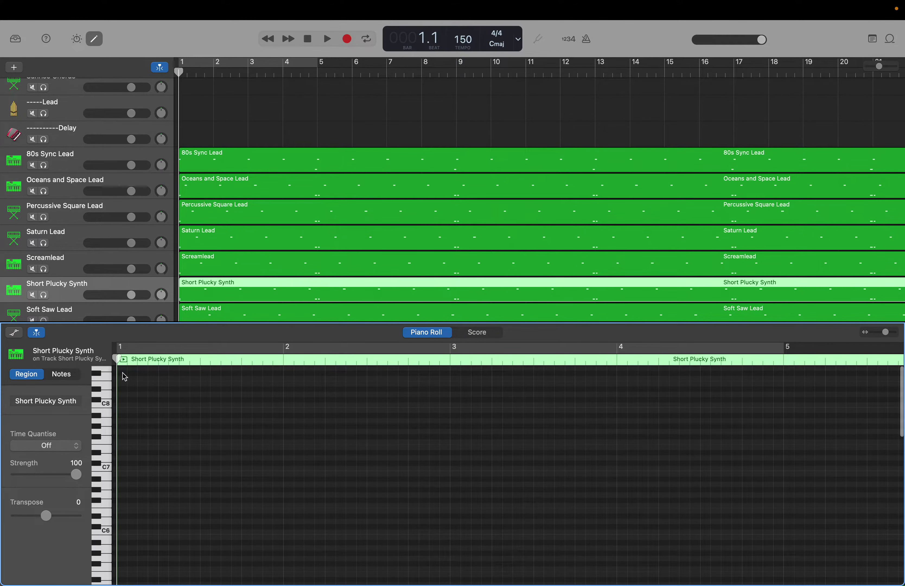
pyautogui.click(144, 562)
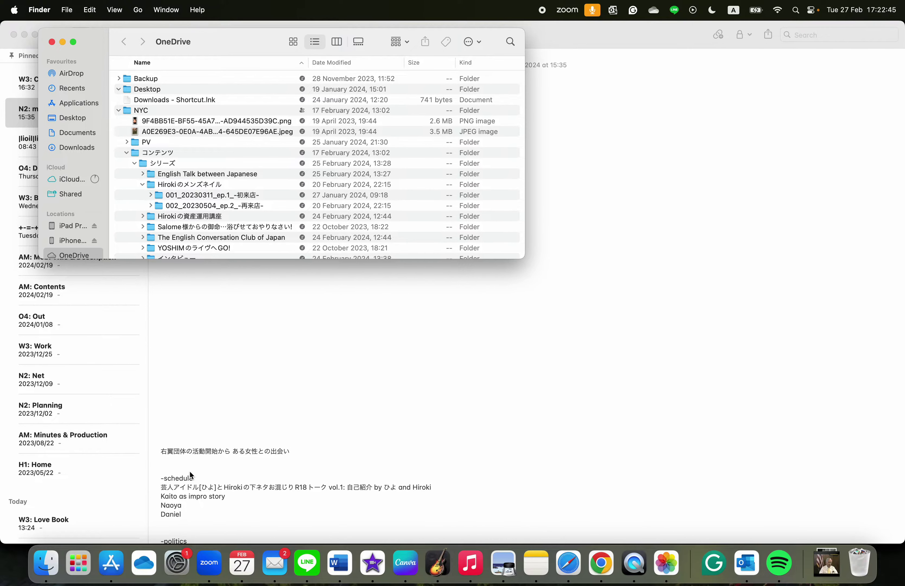
pyautogui.press('super+Tab')
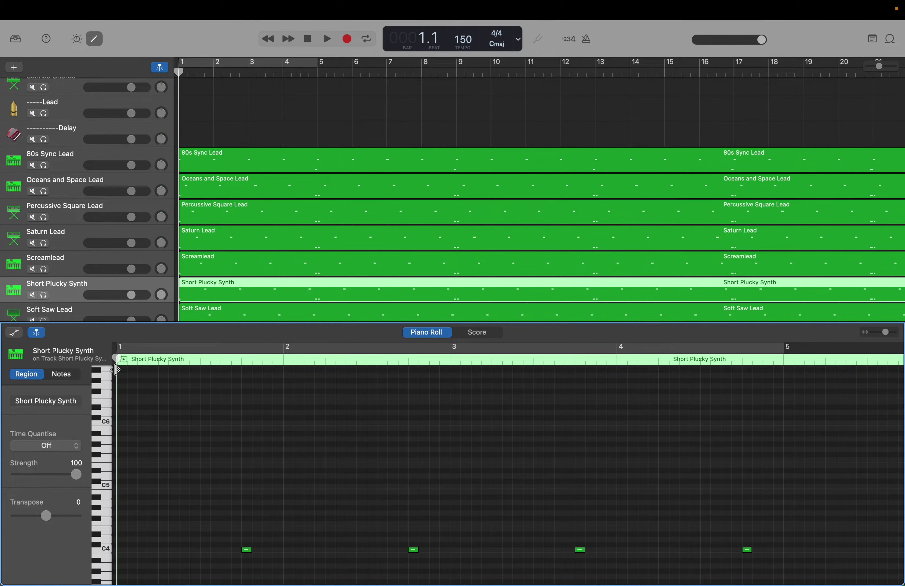
pyautogui.scroll(8, 124, 381)
pyautogui.keyDown('super'); pyautogui.click(124, 379); pyautogui.keyUp('super')
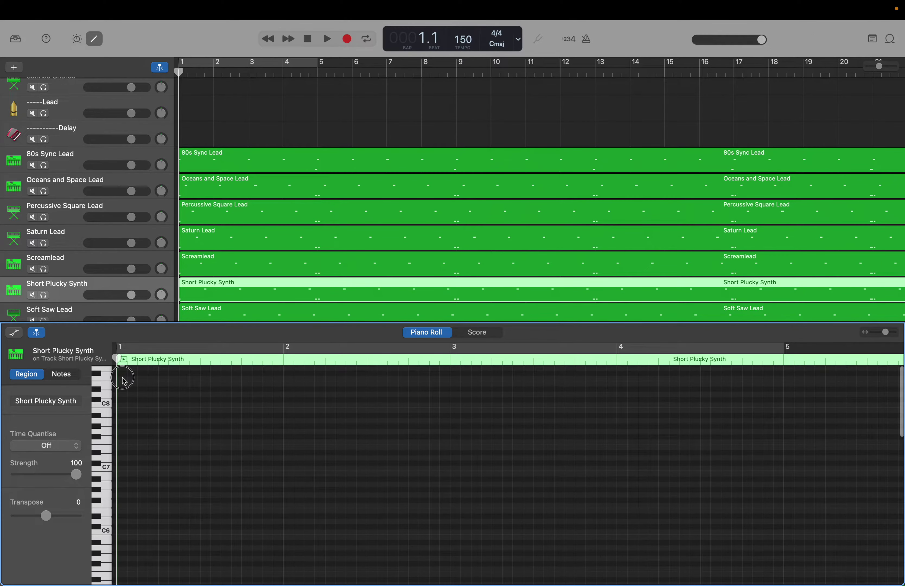
pyautogui.press('Delete')
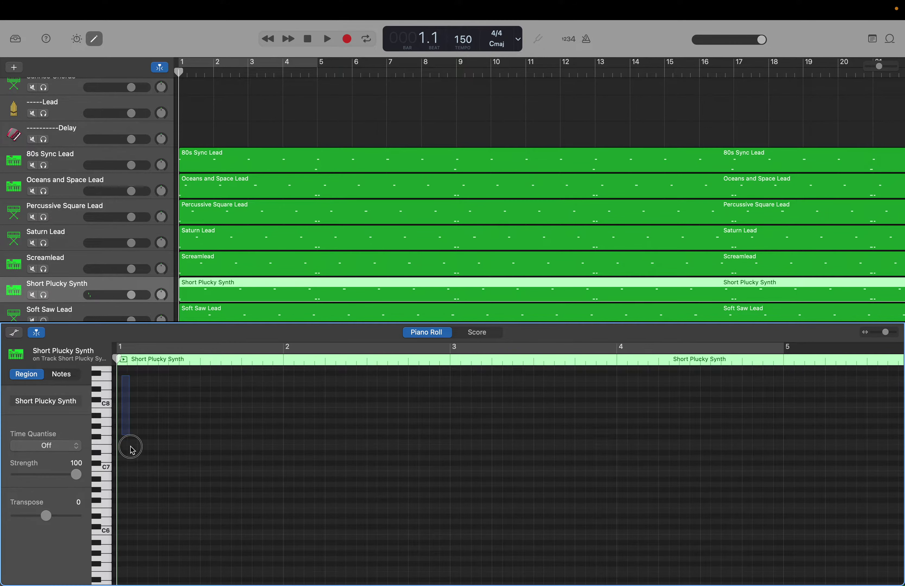
pyautogui.scroll(-15, 131, 449)
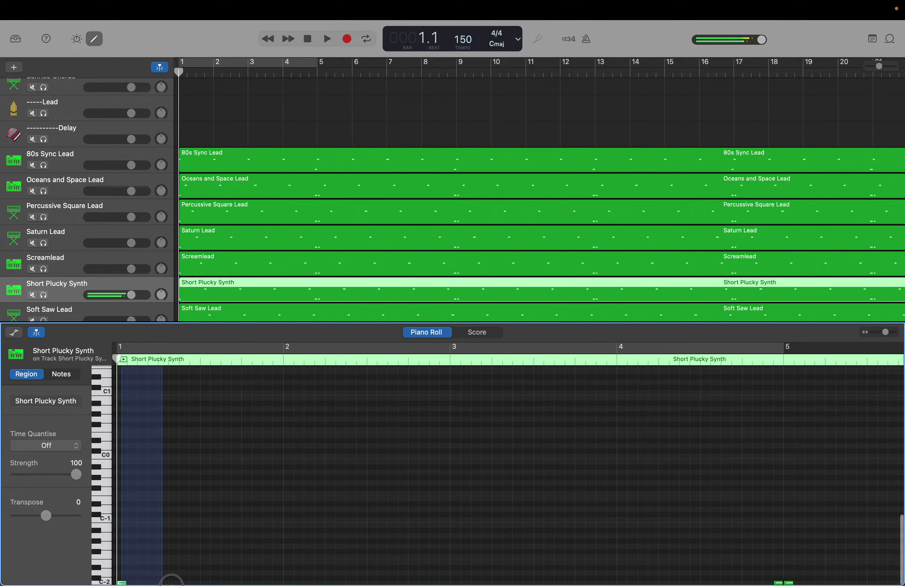
pyautogui.moveTo(171, 580); pyautogui.dragTo(900, 581)
pyautogui.hscroll(15, 899, 583)
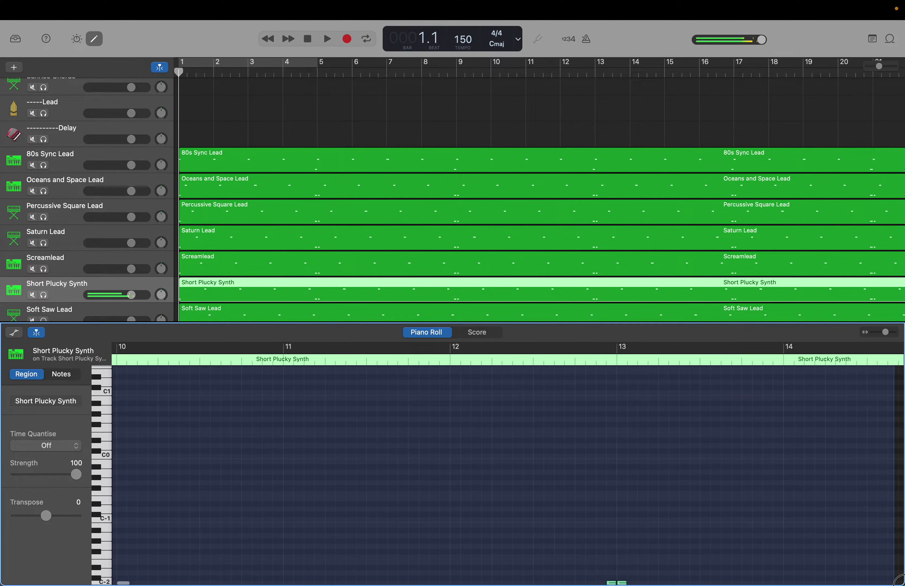
pyautogui.moveTo(861, 581); pyautogui.dragTo(780, 582)
pyautogui.press('super+a')
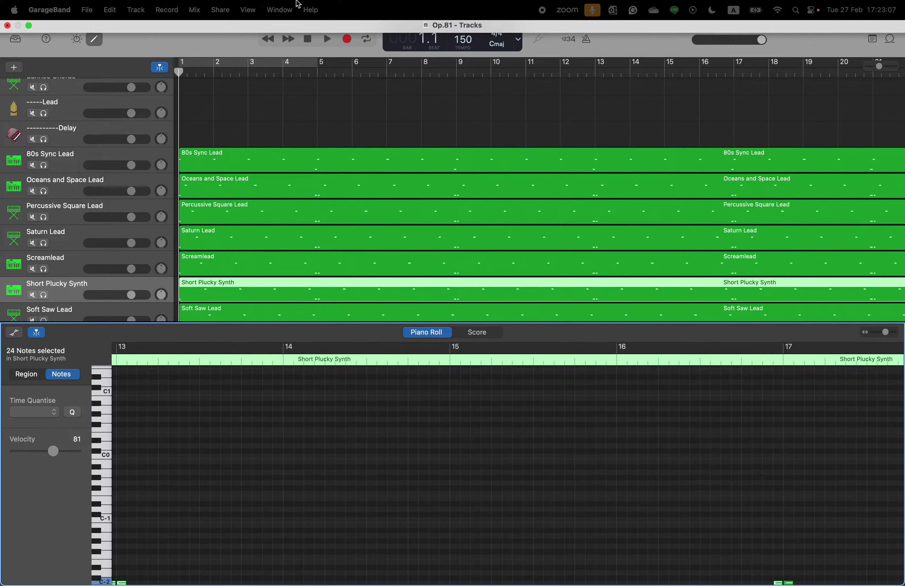
# Paste the copied Short Plucky Synth notes at bar 129 and return the playhead to the project start.
pyautogui.doubleClick(412, 43)
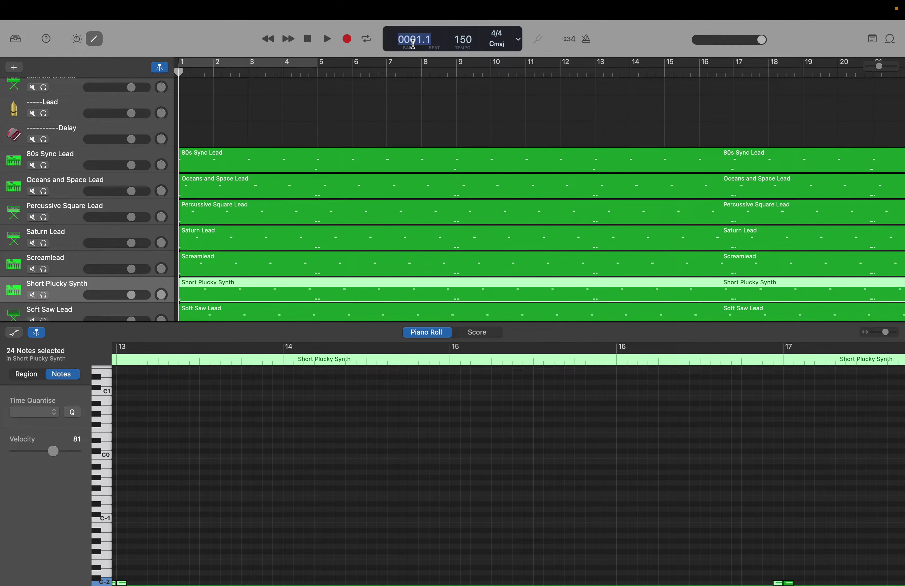
pyautogui.write('129')
pyautogui.press('Return')
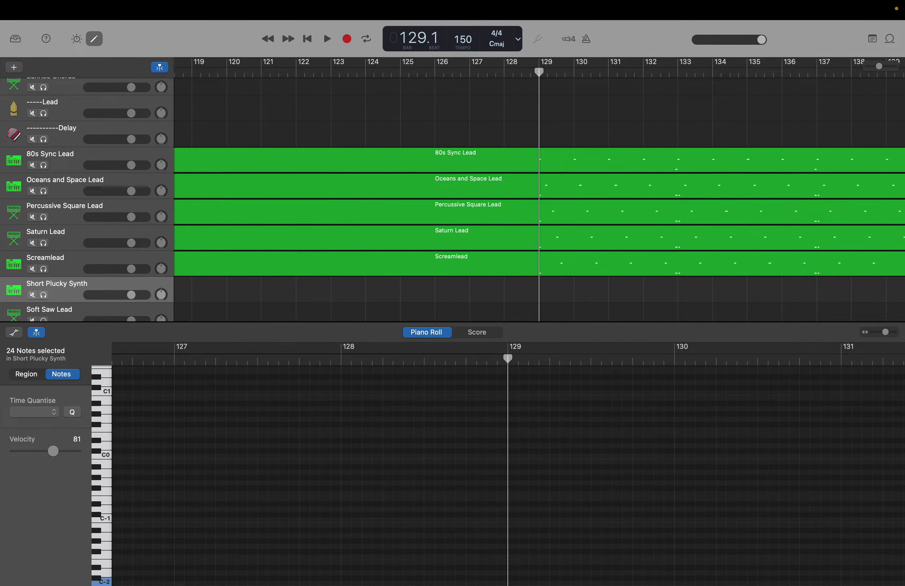
pyautogui.hotkey('shift', '.')
pyautogui.hotkey('shift', '.')
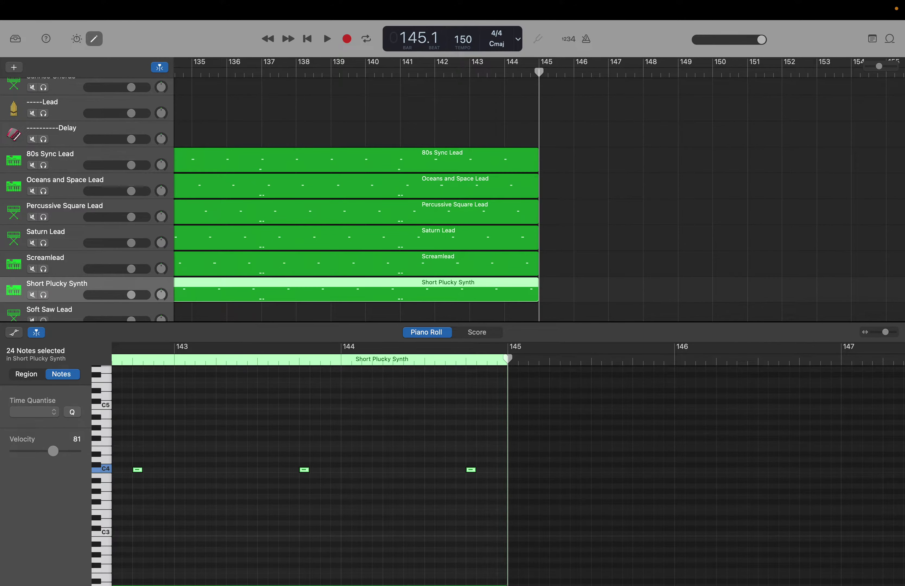
pyautogui.press('Return')
# Open the Soft Saw Lead region in the piano roll and select and copy its notes in bars 1 to 16.
pyautogui.scroll(-1, 244, 161)
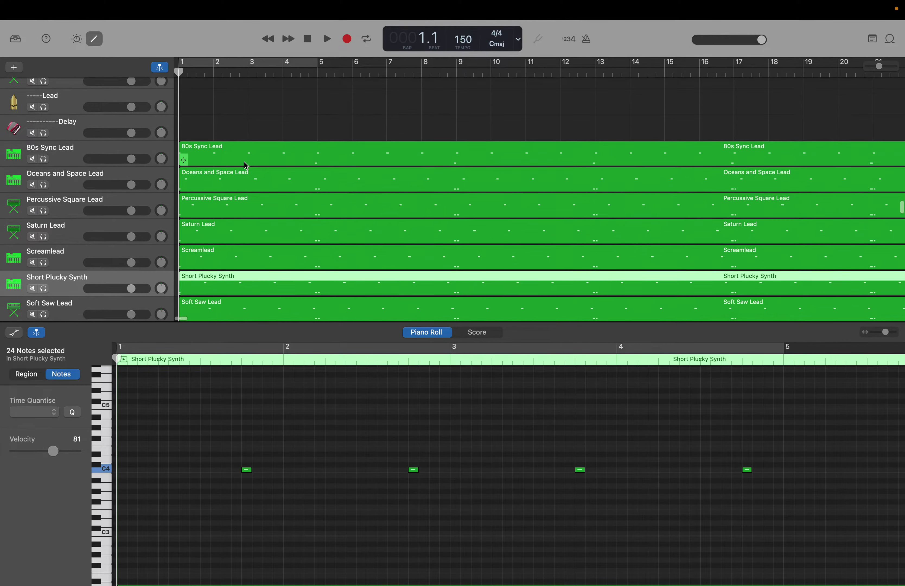
pyautogui.scroll(-3, 244, 161)
pyautogui.click(99, 244)
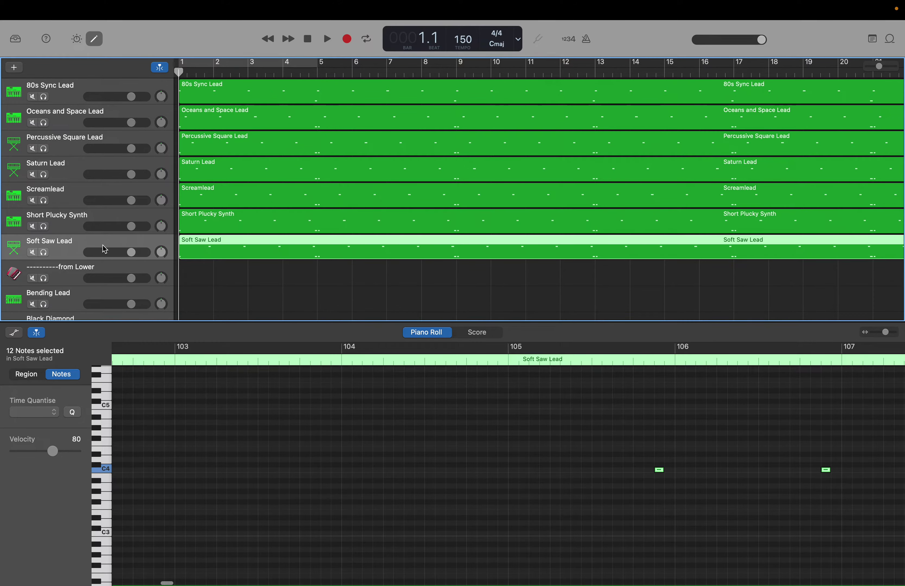
pyautogui.click(233, 450)
pyautogui.scroll(10, 188, 430)
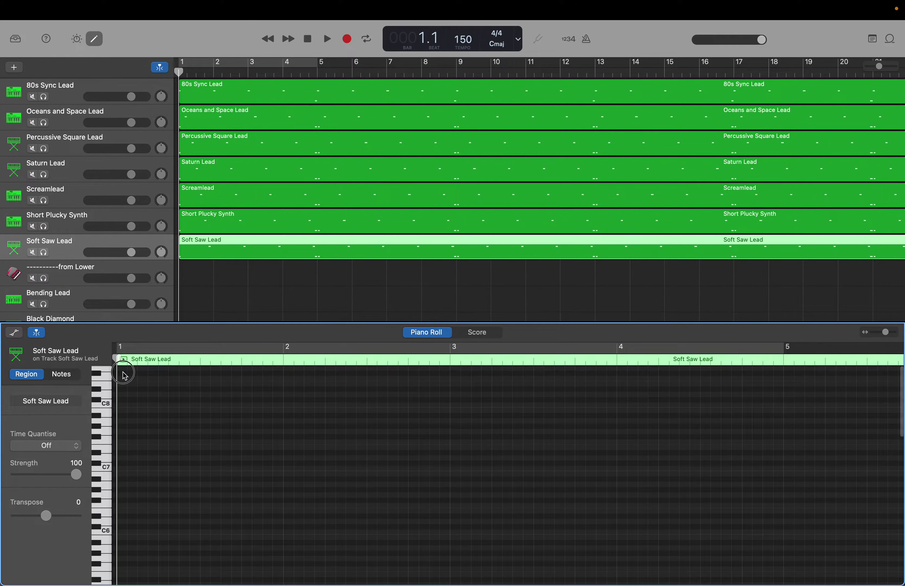
pyautogui.moveTo(124, 375); pyautogui.dragTo(754, 581)
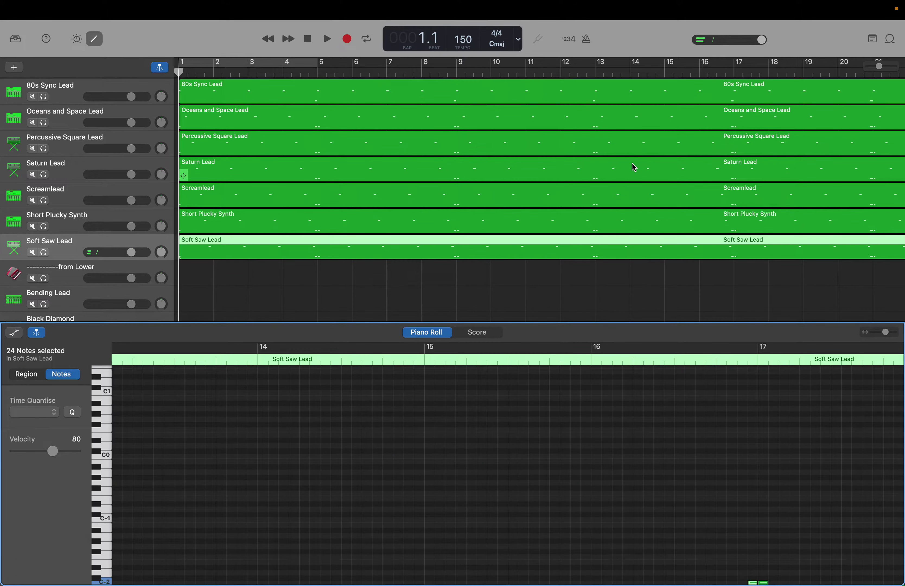
# Paste the copied Soft Saw Lead notes at bar 129 and return the playhead to the project start.
pyautogui.doubleClick(411, 39)
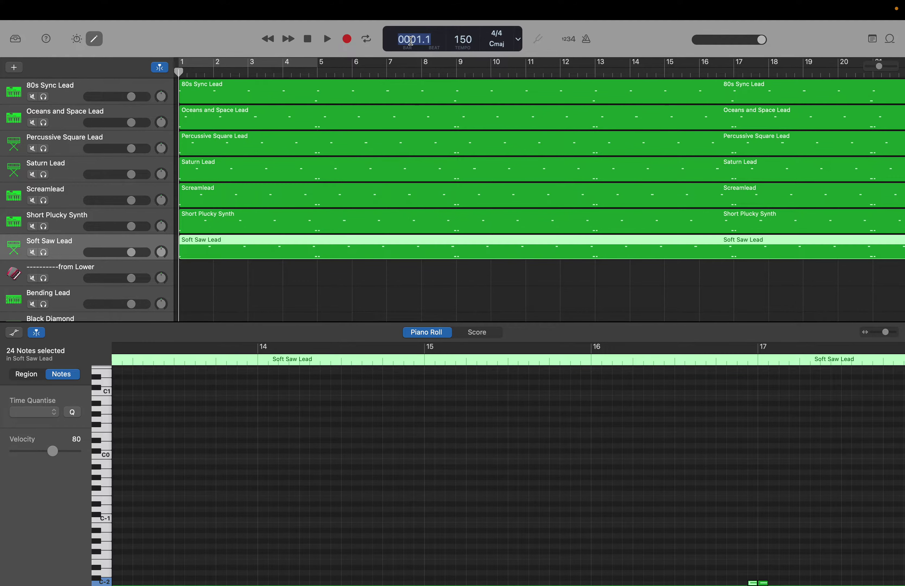
pyautogui.write('129')
pyautogui.press('Return')
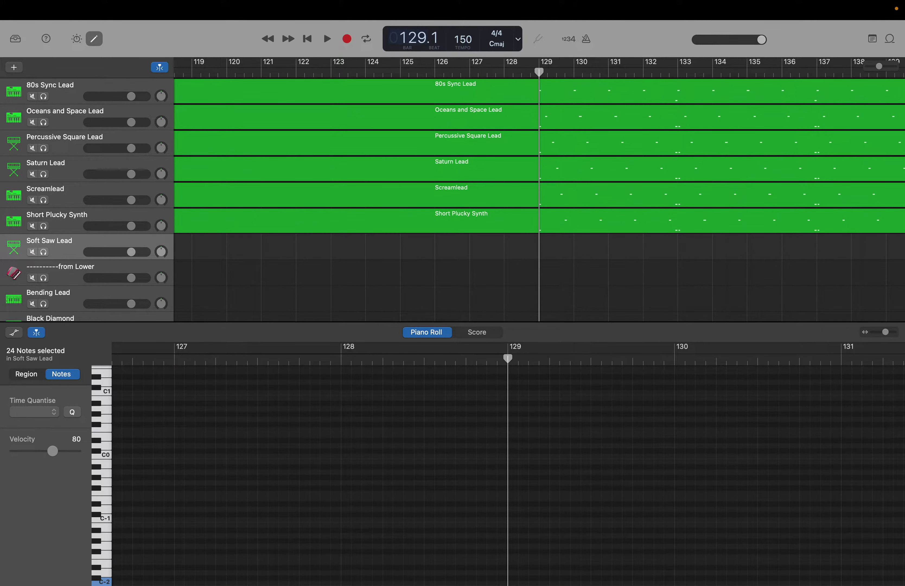
pyautogui.hotkey('shift', 'Return')
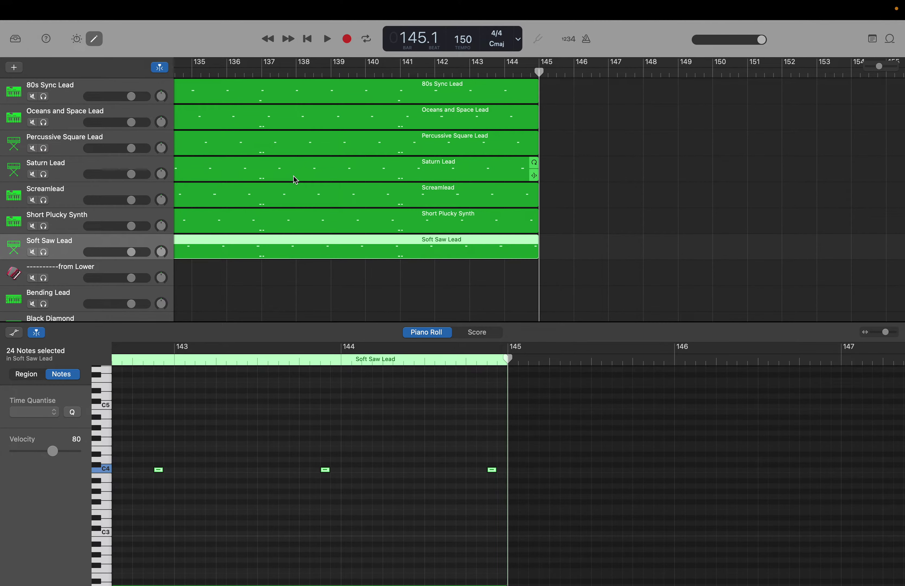
pyautogui.press('Return')
# Open the Celestial Voices region from the Crescendo-Diminuendo pad group in the piano roll.
pyautogui.scroll(-10, 234, 254)
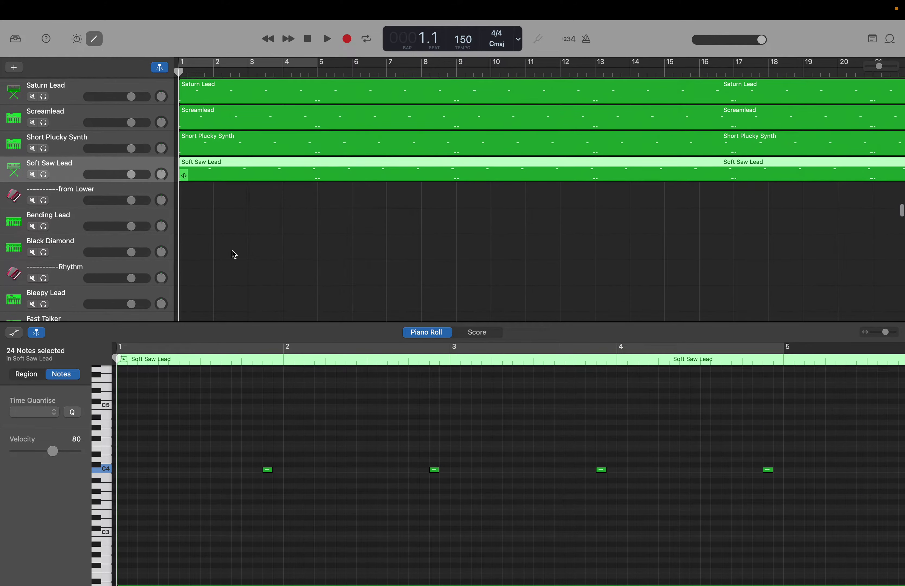
pyautogui.scroll(-15, 234, 254)
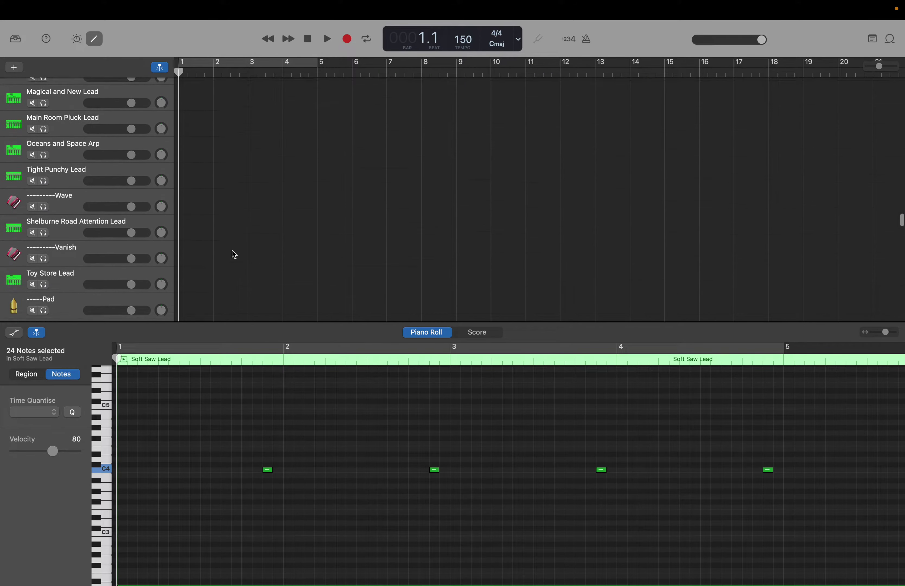
pyautogui.scroll(-18, 234, 254)
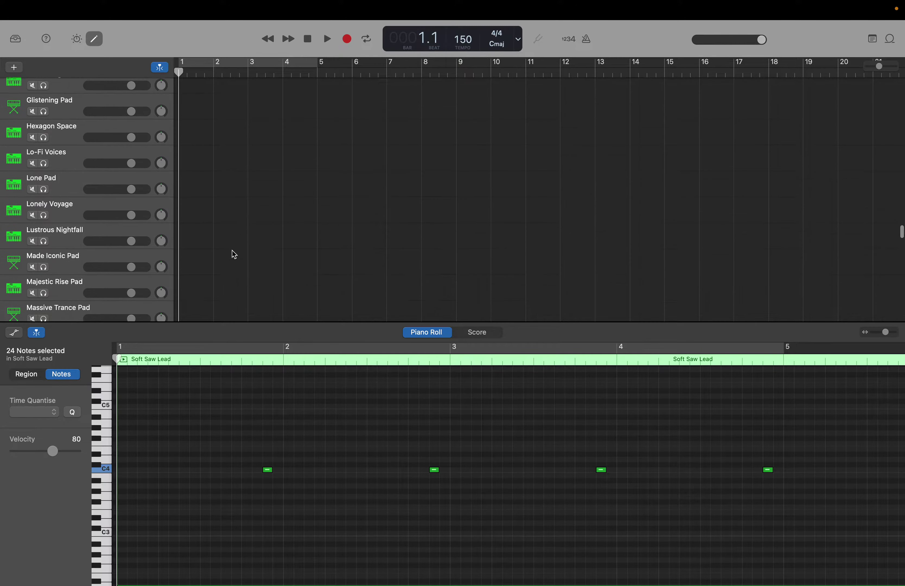
pyautogui.scroll(-8, 234, 254)
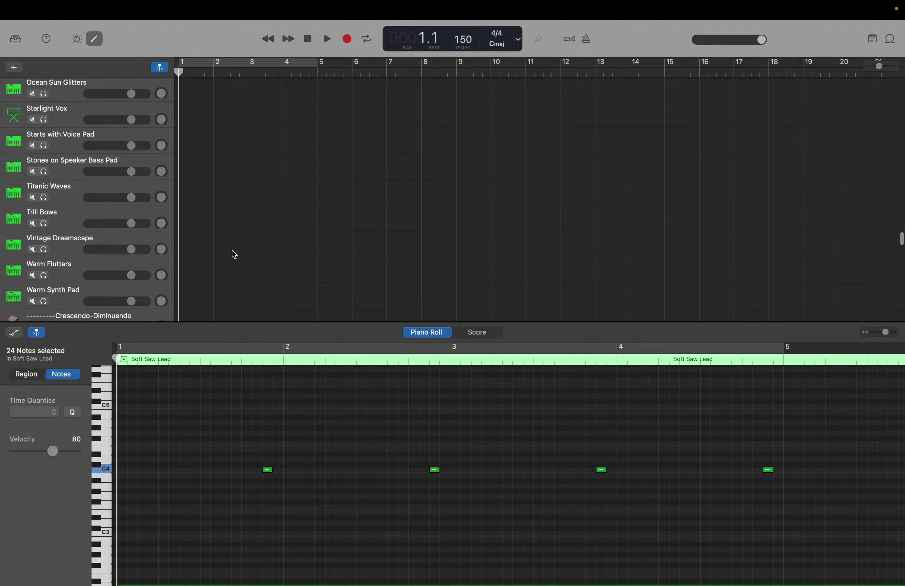
pyautogui.scroll(-2, 233, 250)
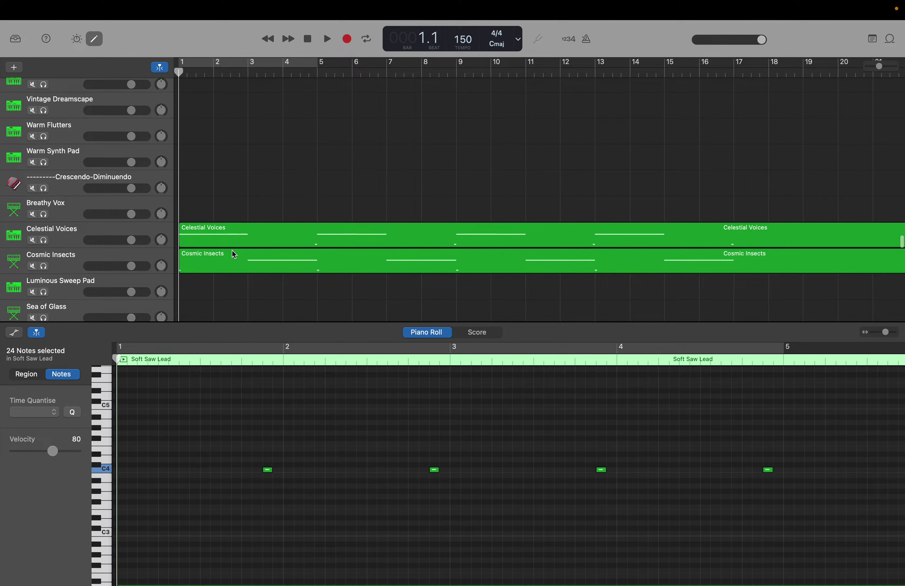
pyautogui.click(226, 241)
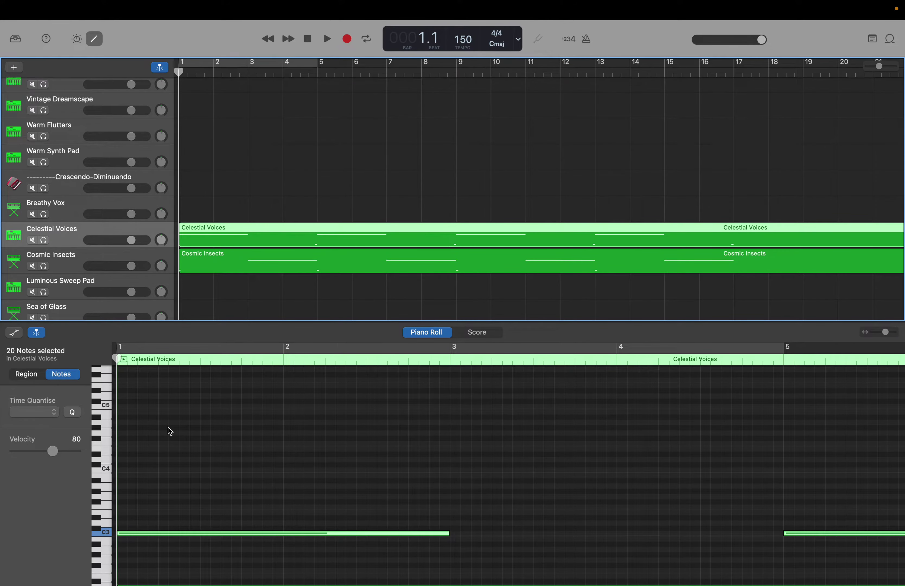
pyautogui.scroll(10, 141, 418)
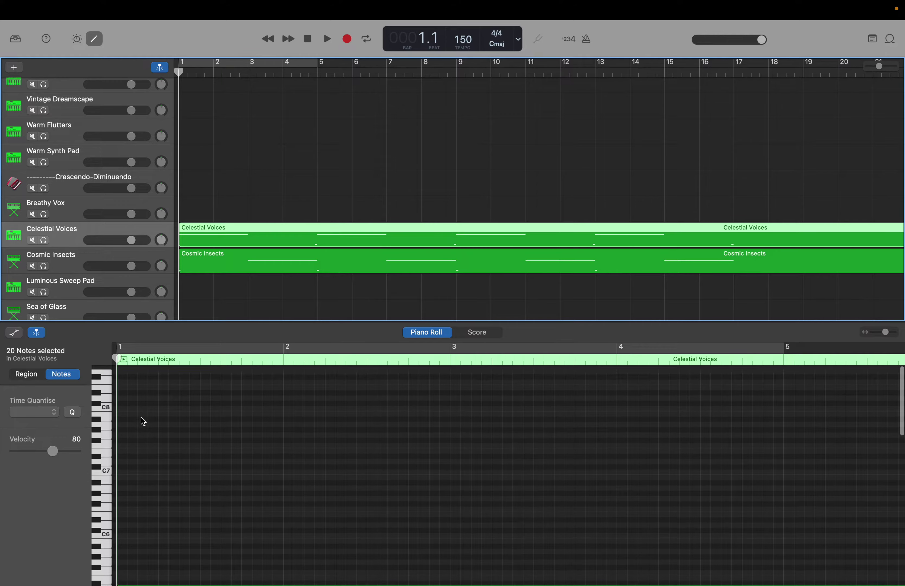
pyautogui.click(126, 373)
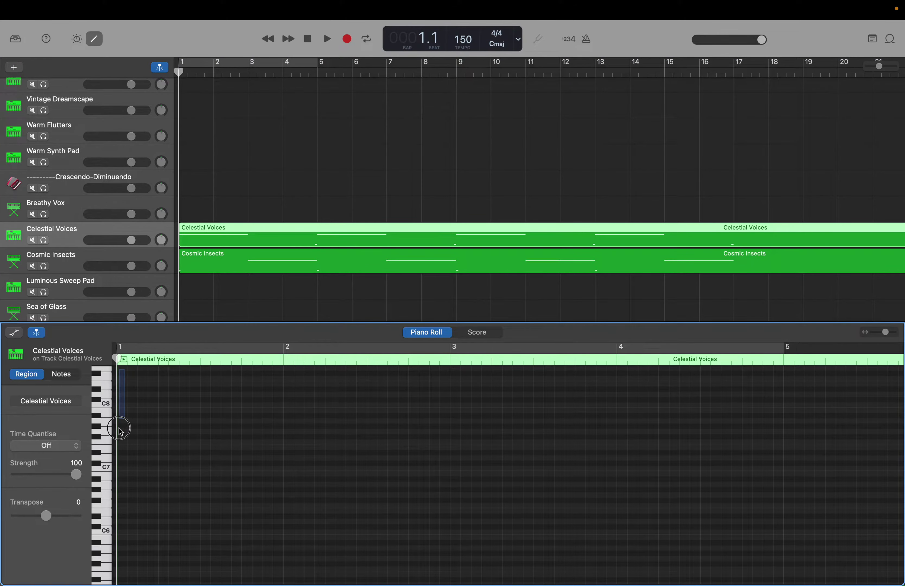
pyautogui.scroll(-8, 121, 425)
pyautogui.scroll(-15, 116, 580)
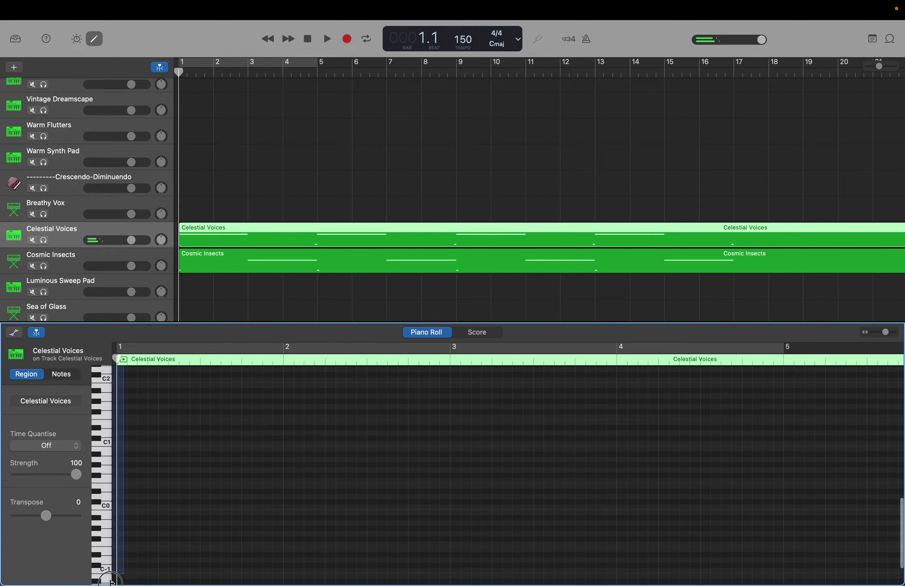
pyautogui.moveTo(169, 582); pyautogui.dragTo(131, 580)
# Select and copy all Celestial Voices notes in bars 1 to 16.
pyautogui.scroll(20, 129, 570)
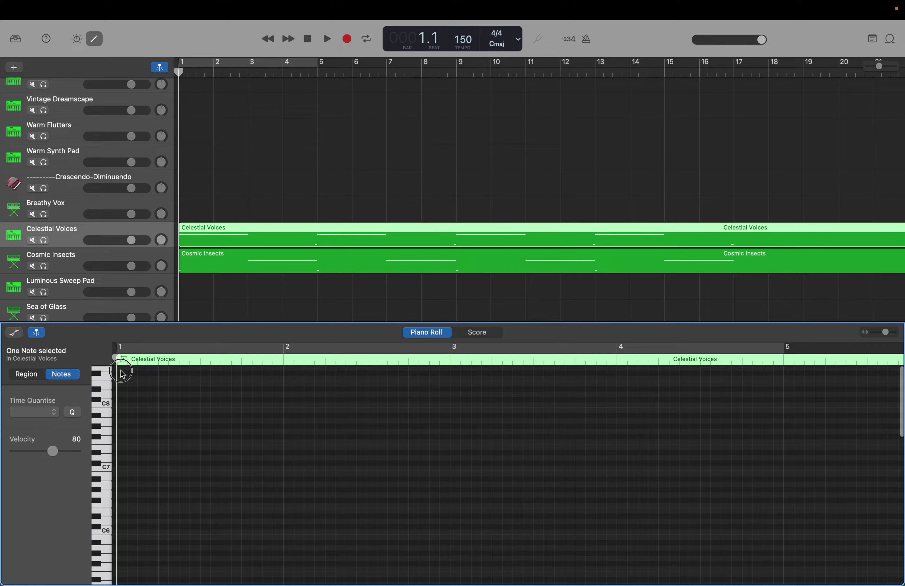
pyautogui.moveTo(122, 374); pyautogui.dragTo(743, 580)
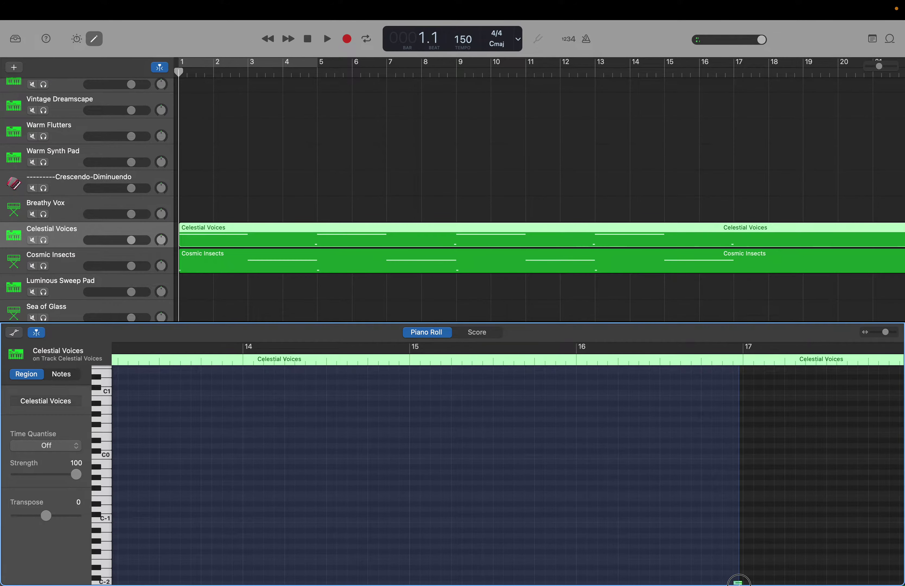
pyautogui.moveTo(738, 580); pyautogui.dragTo(737, 583)
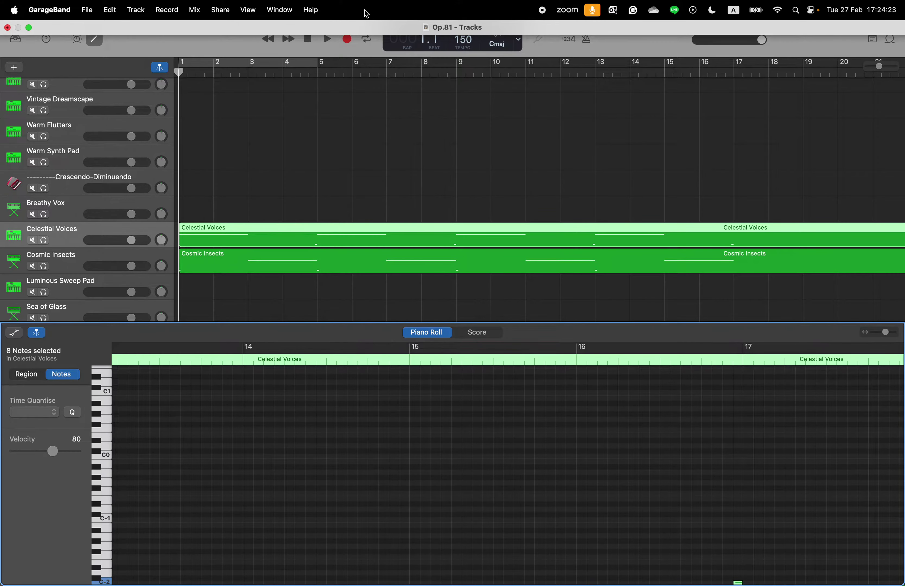
# Paste the copied Celestial Voices notes at bar 129 and return the playhead to the project start.
pyautogui.doubleClick(402, 42)
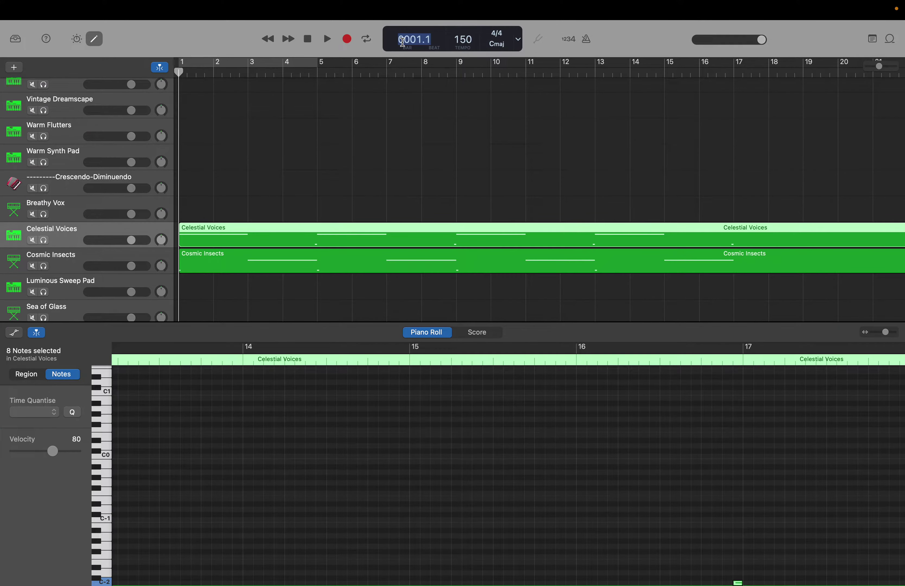
pyautogui.press('Return')
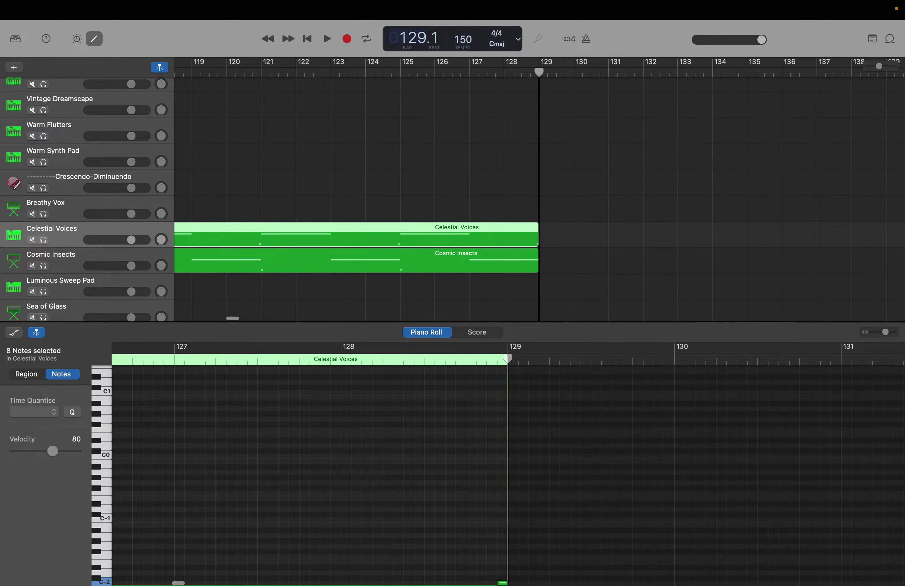
pyautogui.press('.')
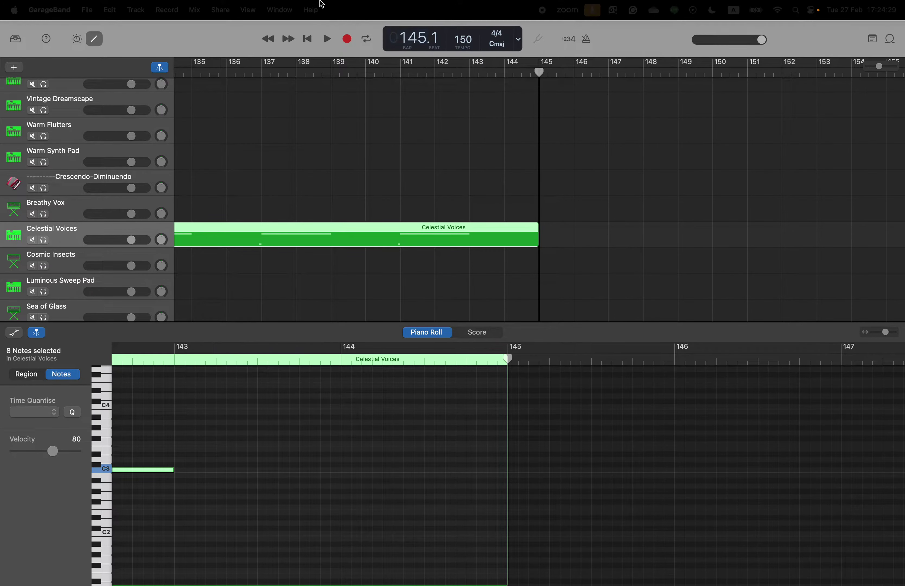
pyautogui.press('Return')
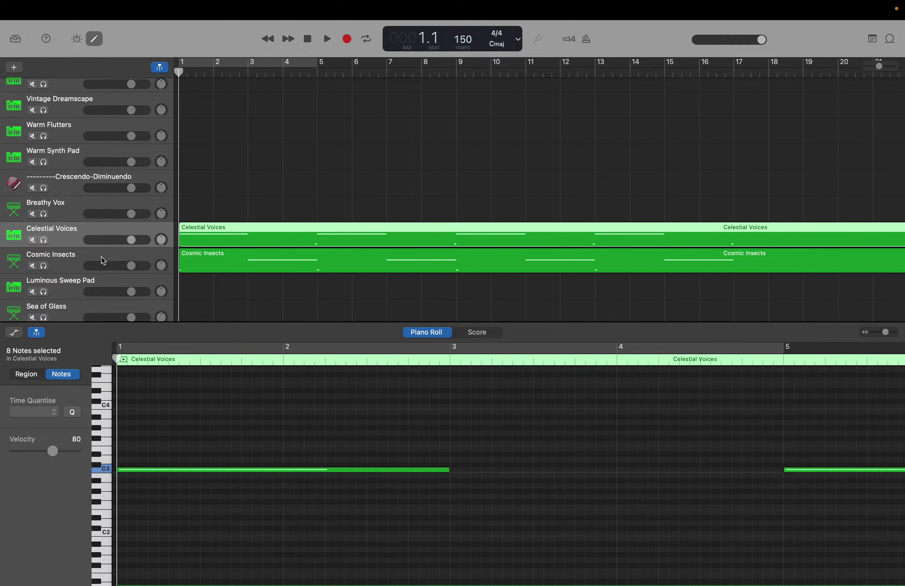
# Open the Cosmic Insects region in the piano roll and select and copy its notes in bars 1 to 16.
pyautogui.click(97, 264)
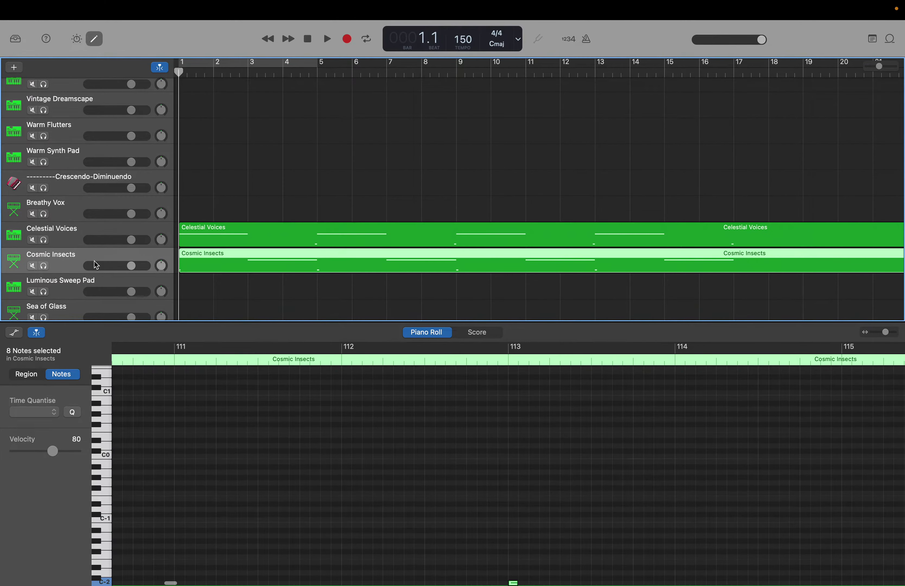
pyautogui.click(172, 399)
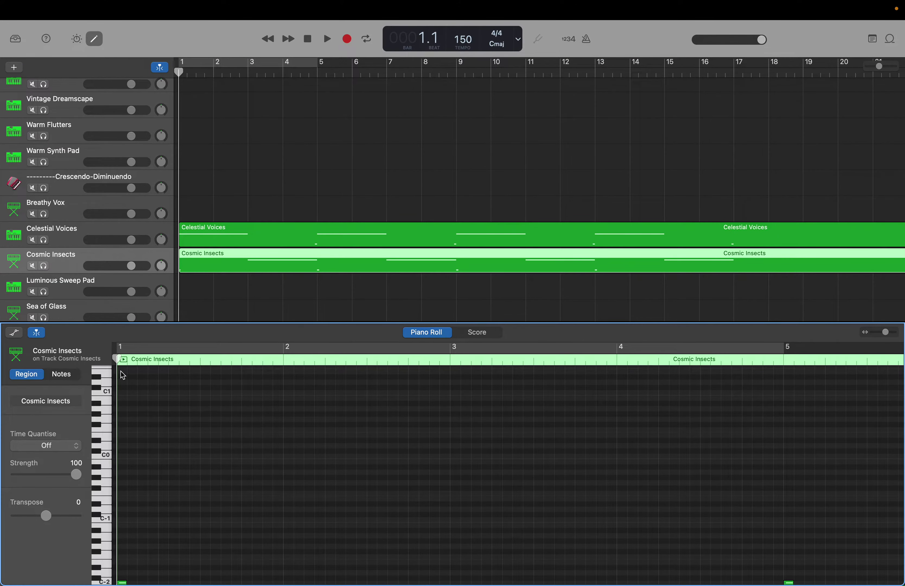
pyautogui.scroll(15, 122, 371)
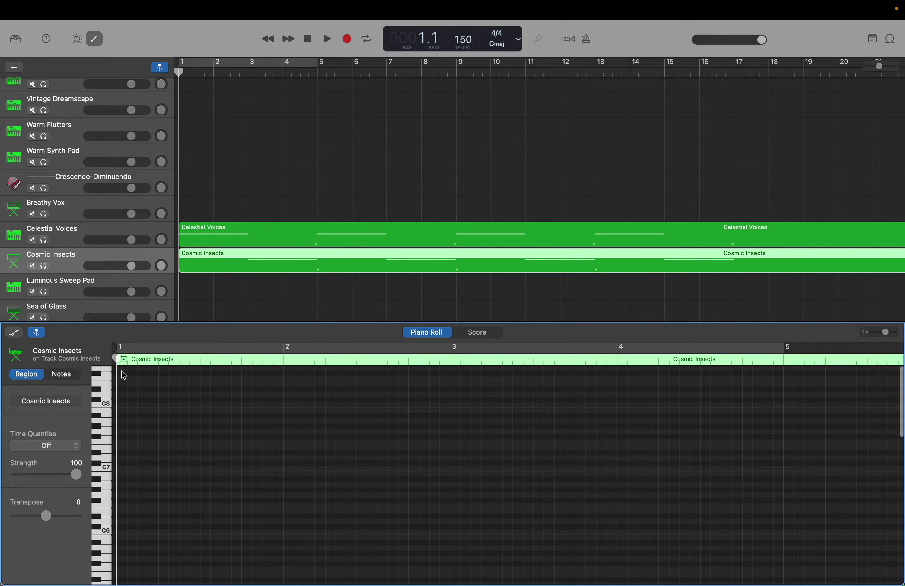
pyautogui.scroll(-15, 122, 371)
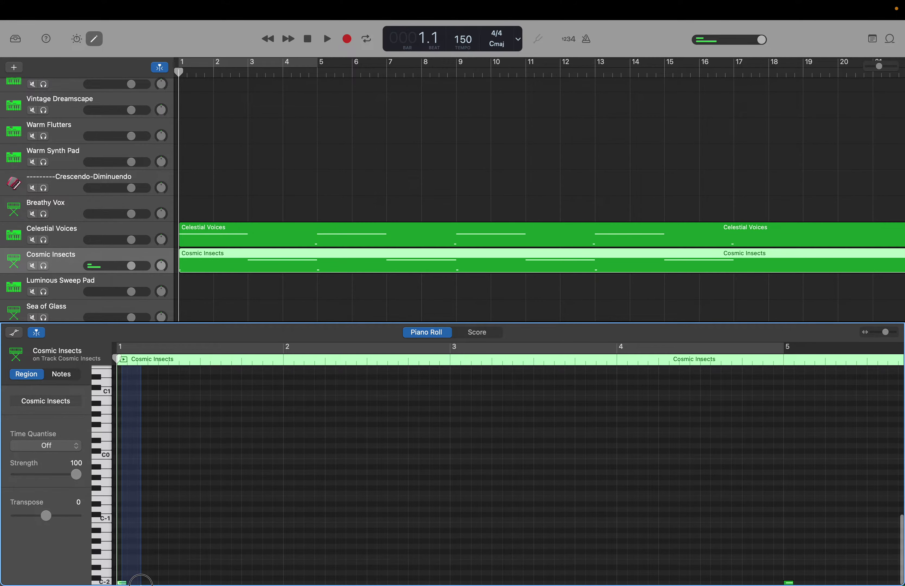
pyautogui.moveTo(140, 580); pyautogui.dragTo(726, 580)
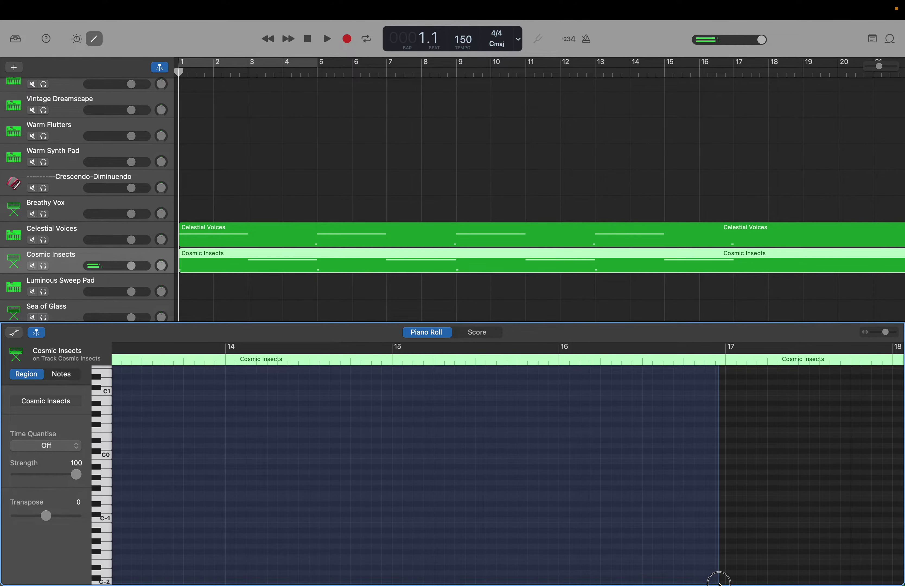
pyautogui.moveTo(718, 580); pyautogui.dragTo(719, 583)
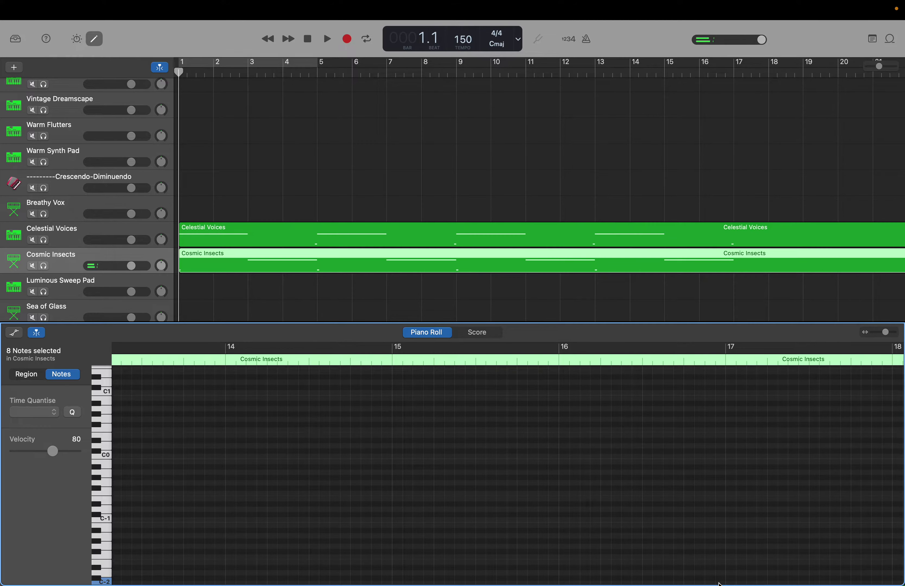
# Paste the copied Cosmic Insects notes at bar 129 and return the playhead to the project start.
pyautogui.doubleClick(418, 40)
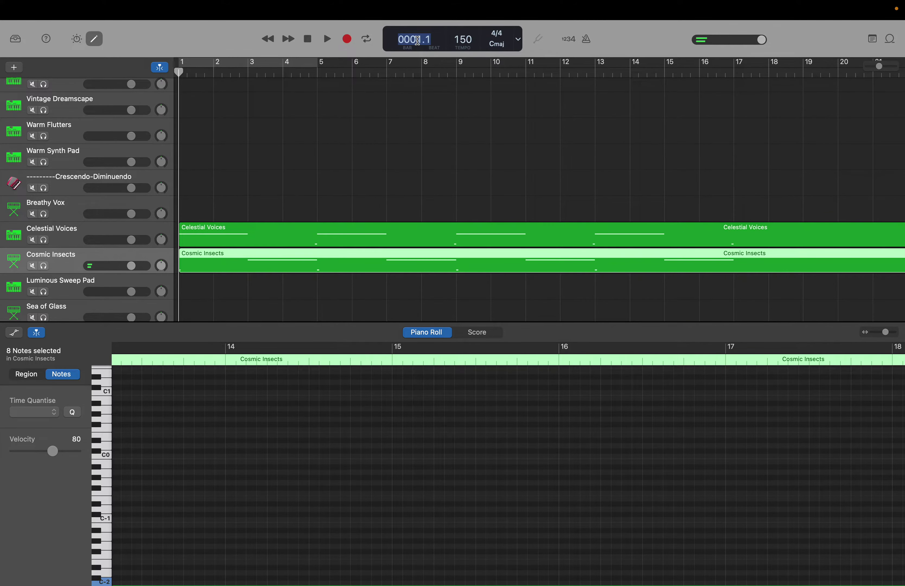
pyautogui.press('Return')
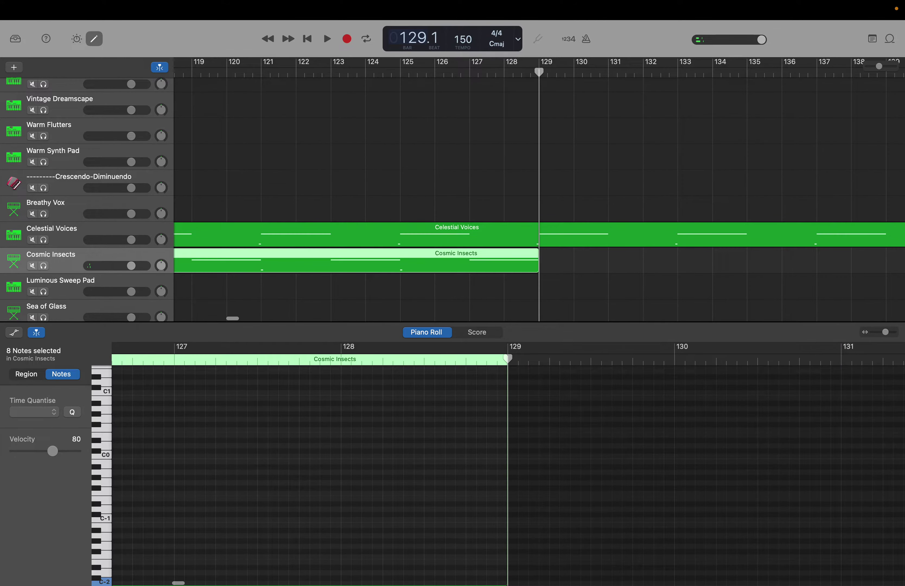
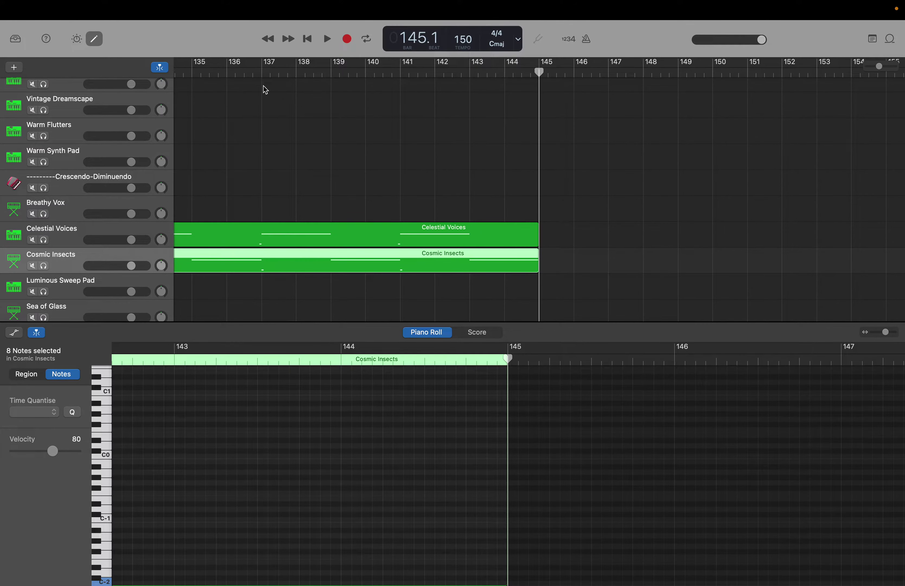
pyautogui.press('Return')
# Open the Boxy Room Pluck region in the piano roll and select and copy its notes in bars 1 to 16.
pyautogui.scroll(-10, 231, 255)
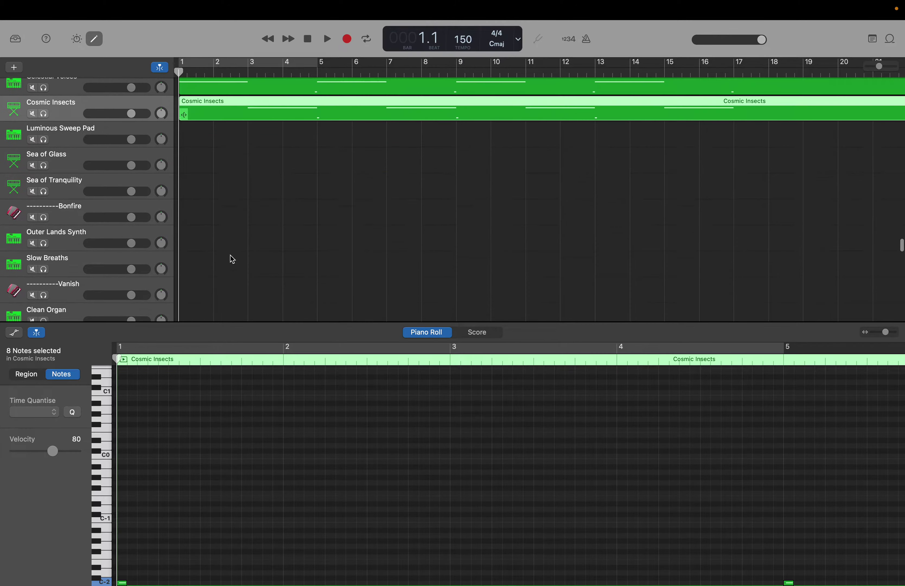
pyautogui.scroll(-8, 231, 255)
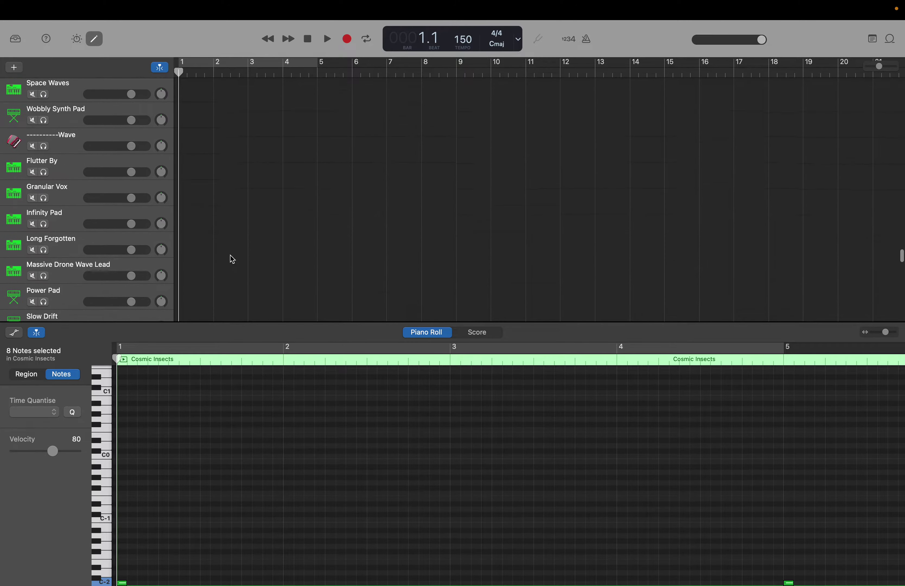
pyautogui.scroll(-3, 231, 255)
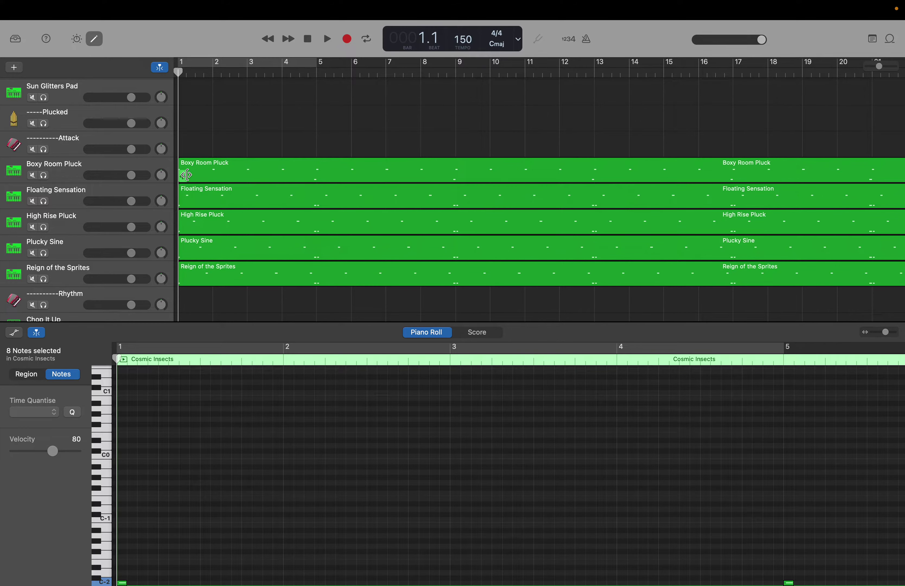
pyautogui.click(142, 172)
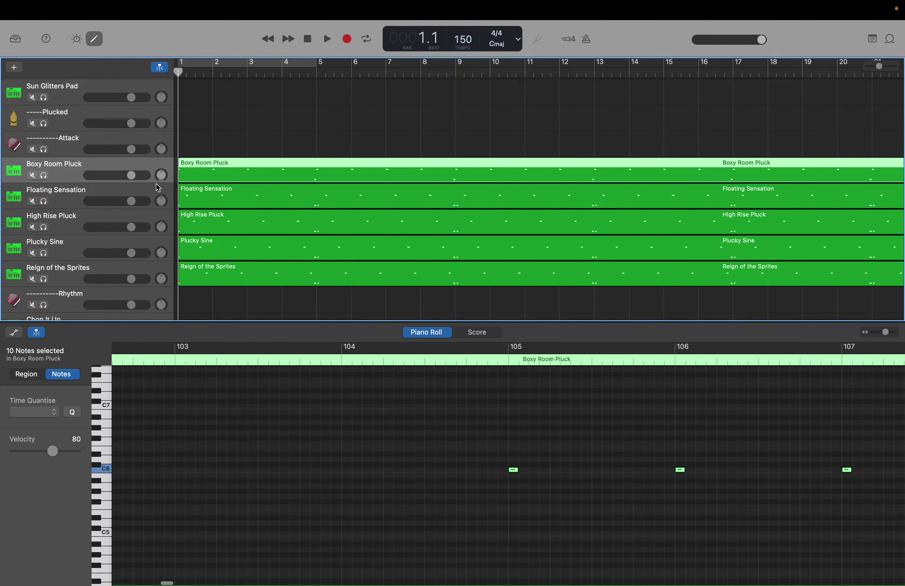
pyautogui.click(211, 417)
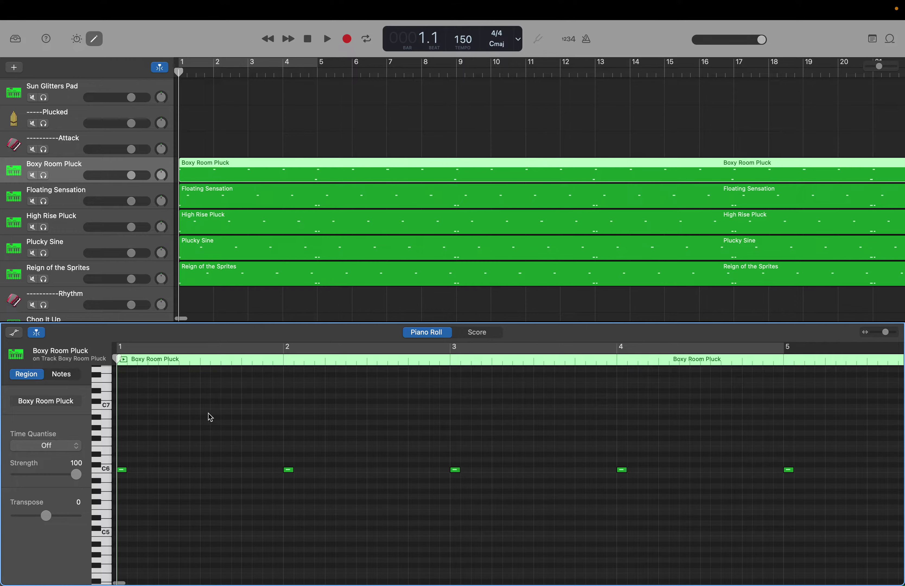
pyautogui.scroll(4, 131, 377)
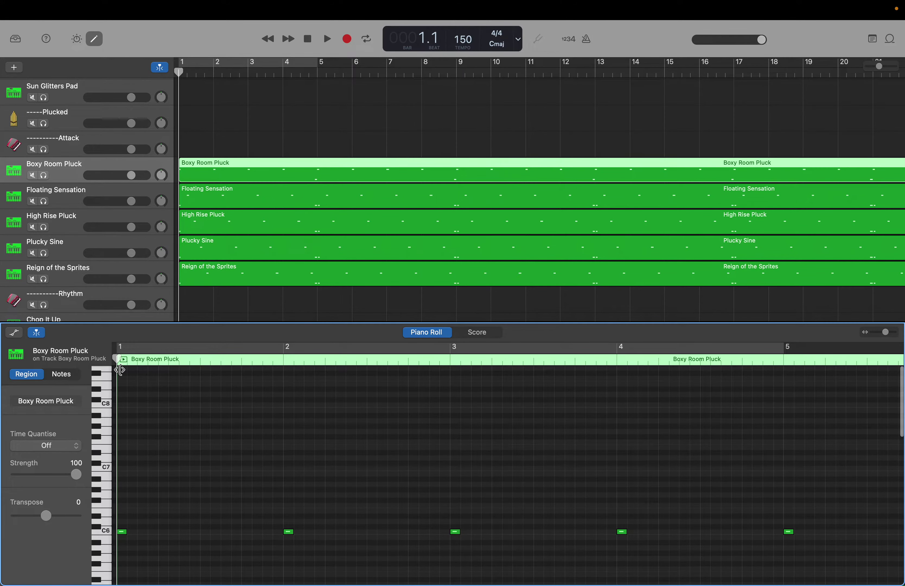
pyautogui.scroll(-20, 124, 376)
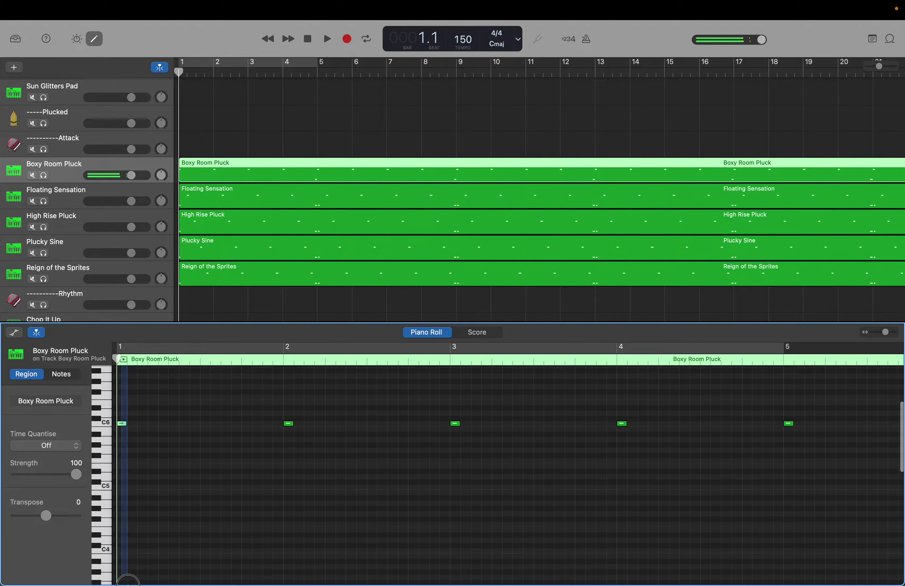
pyautogui.moveTo(140, 580); pyautogui.dragTo(693, 581)
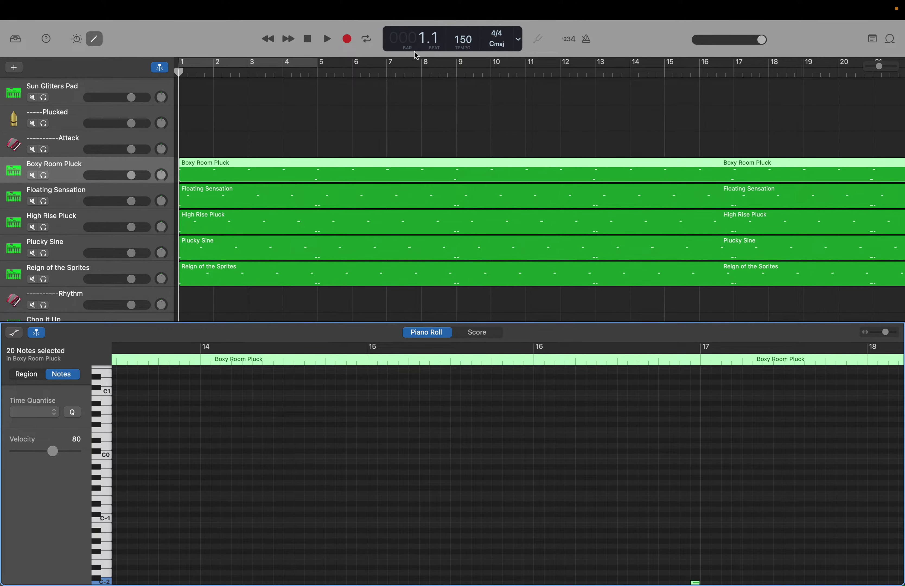
# Paste the copied Boxy Room Pluck notes at bar 129.
pyautogui.doubleClick(414, 39)
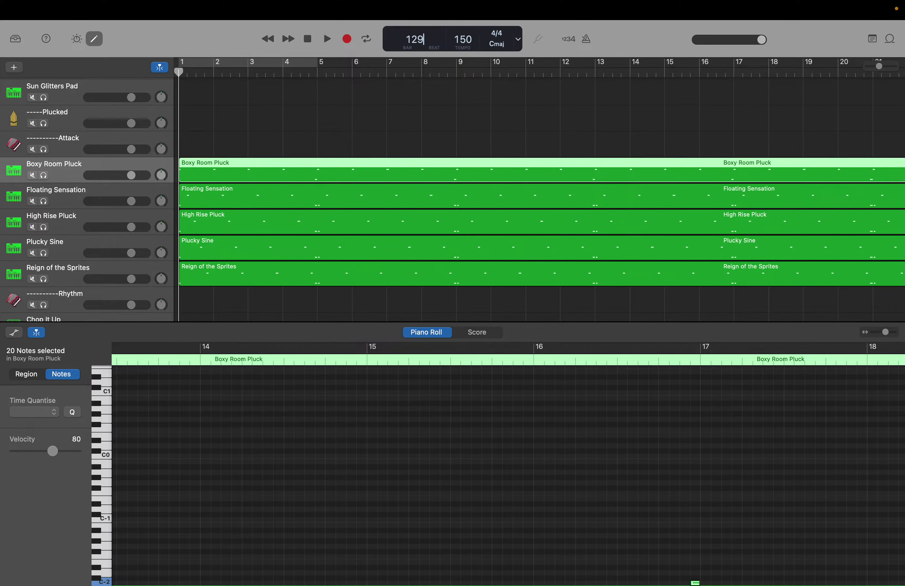
pyautogui.press('Return')
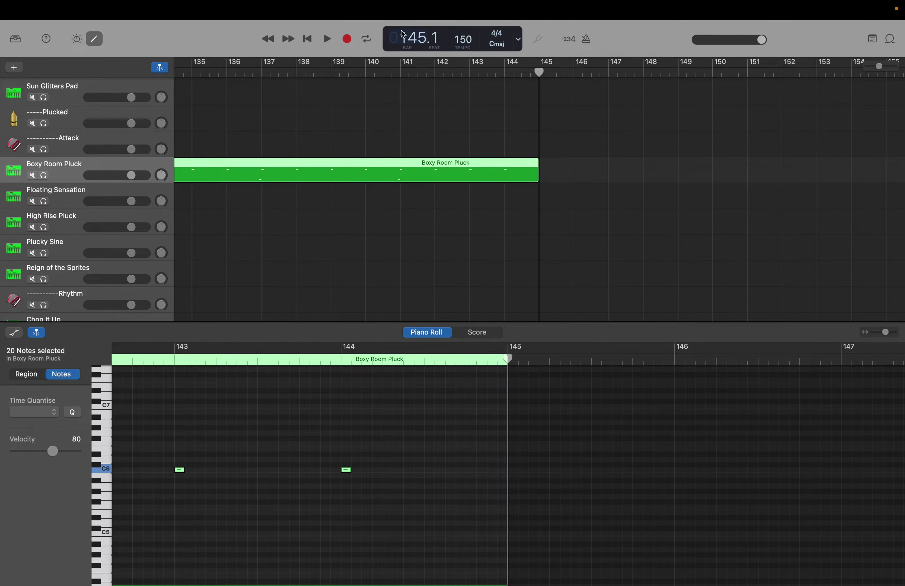
# Return the playhead to the project start, then select and copy the Floating Sensation notes in bars 1 to 16 in the piano roll.
pyautogui.press('Return')
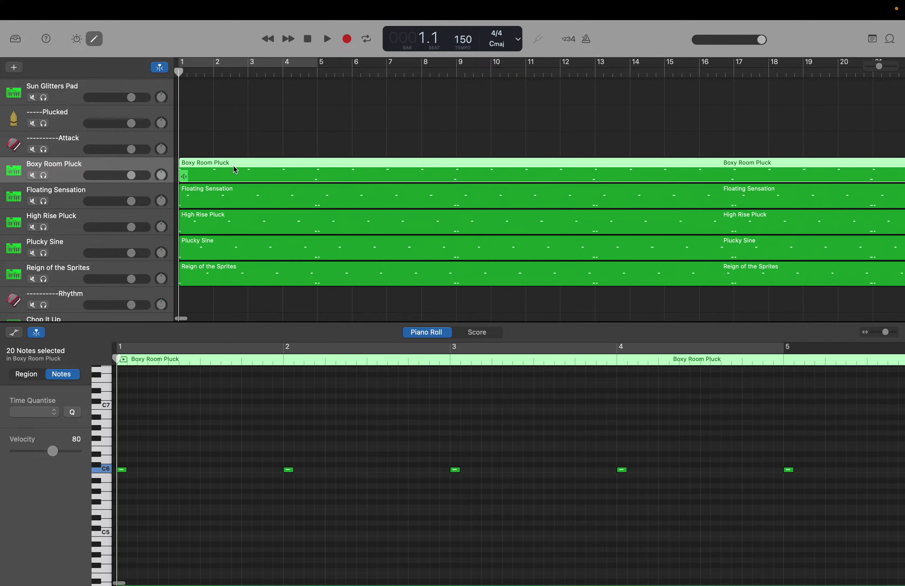
pyautogui.click(93, 196)
pyautogui.click(165, 386)
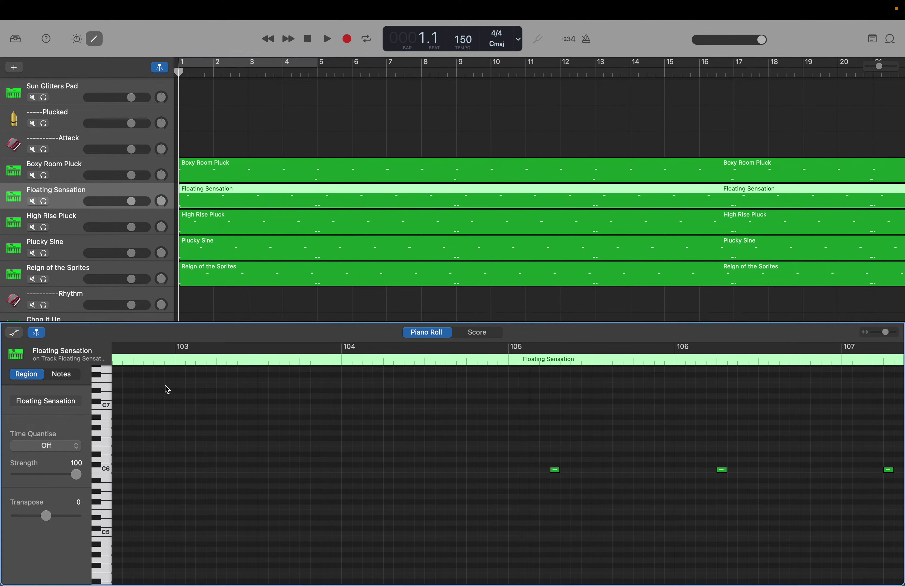
pyautogui.scroll(5, 125, 407)
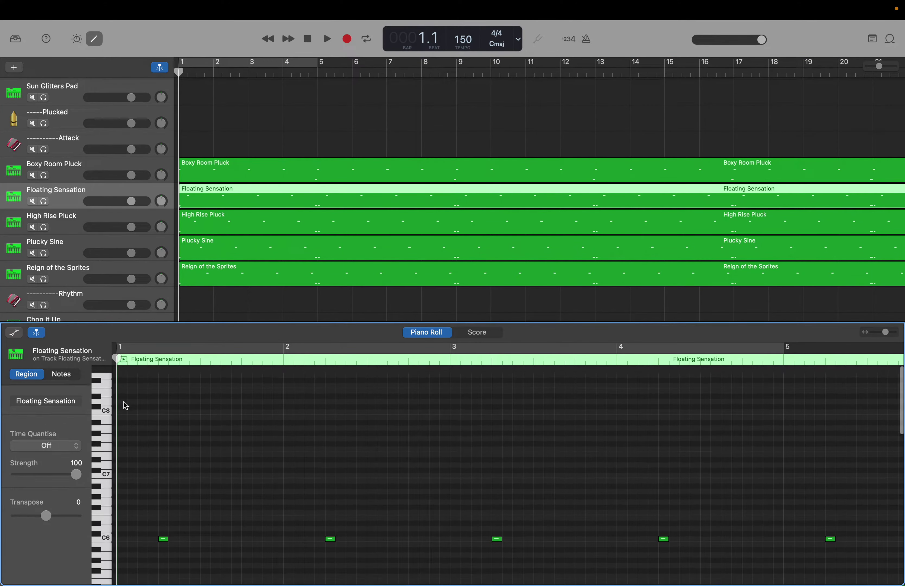
pyautogui.scroll(-20, 123, 458)
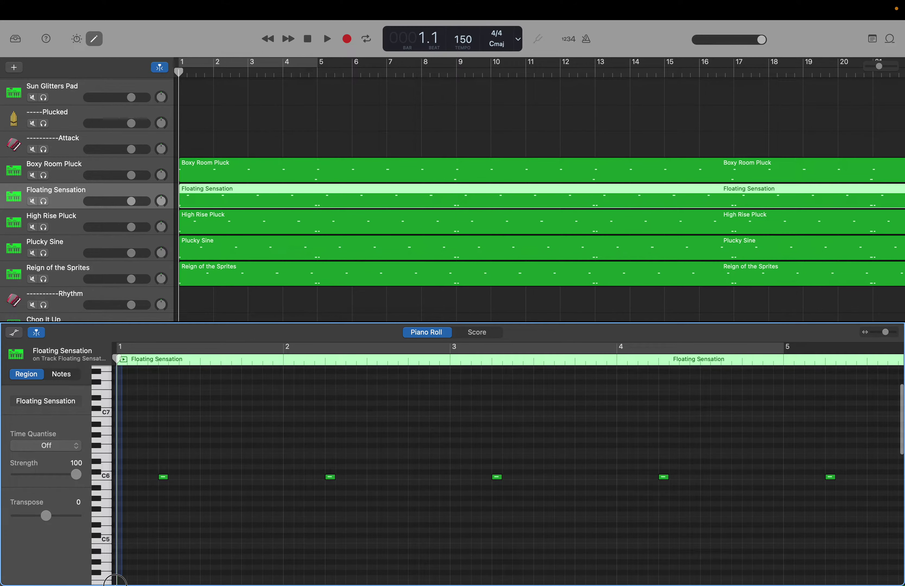
pyautogui.moveTo(156, 580); pyautogui.dragTo(750, 582)
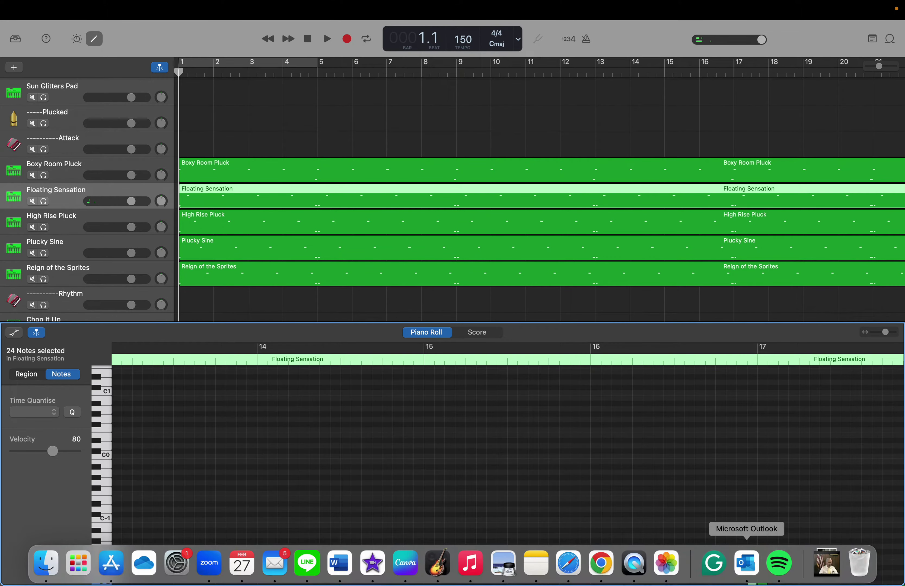
# Paste the copied Floating Sensation notes at bar 129 and return the playhead to the project start.
pyautogui.doubleClick(416, 46)
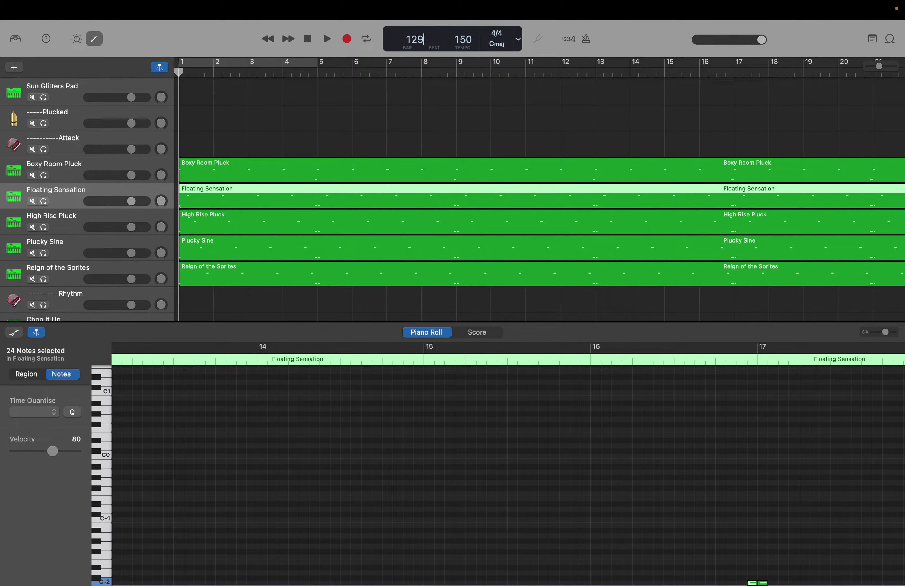
pyautogui.write('129')
pyautogui.press('Return')
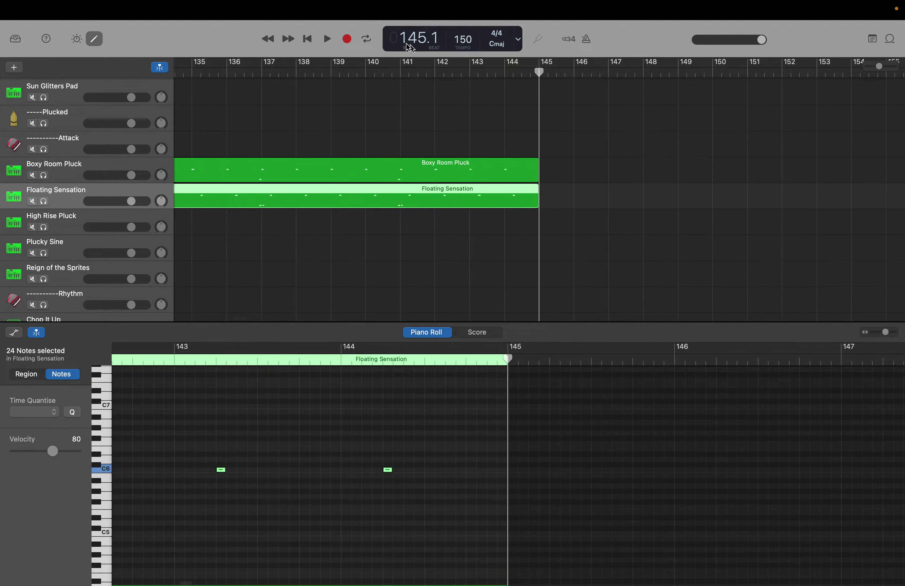
pyautogui.press('Return')
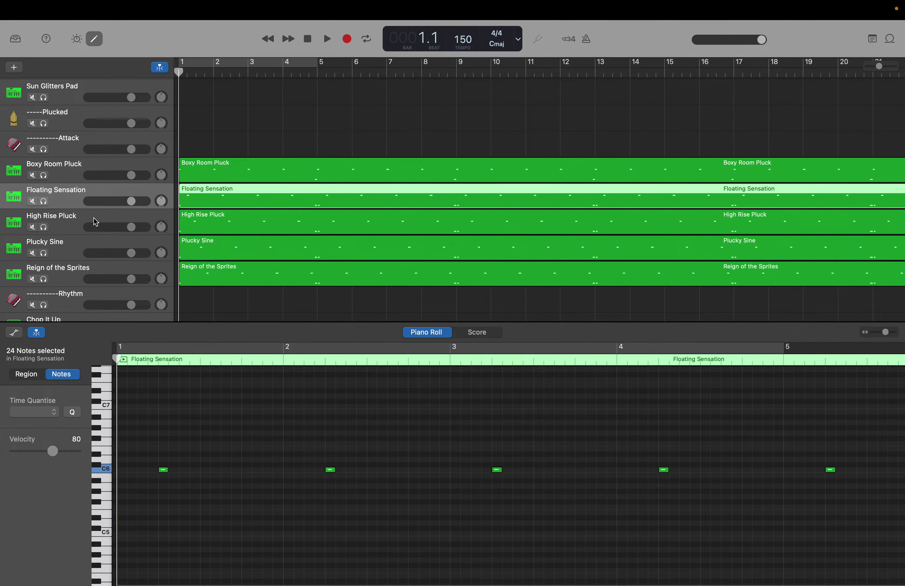
# Open the High Rise Pluck region in the piano roll and select and copy its notes in bars 1 to 16.
pyautogui.click(95, 222)
pyautogui.click(163, 412)
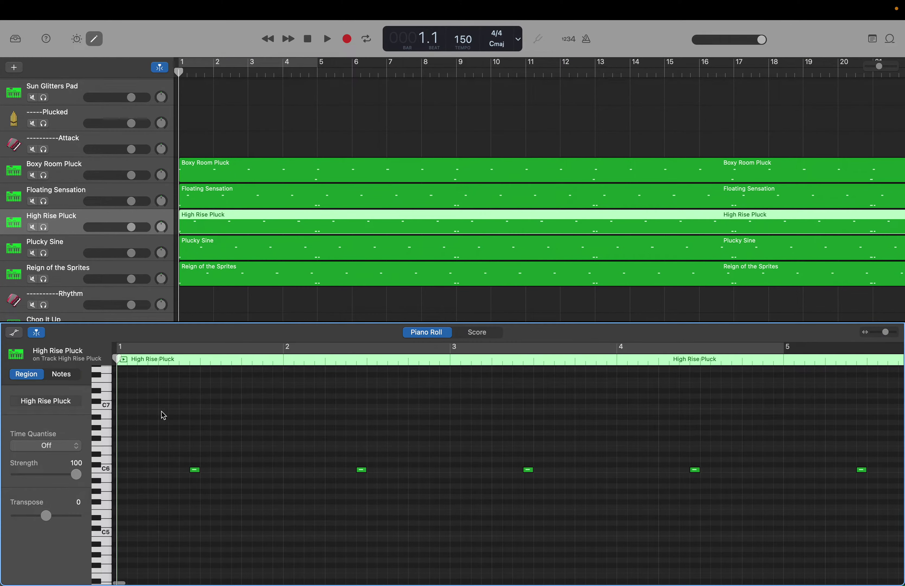
pyautogui.scroll(5, 138, 396)
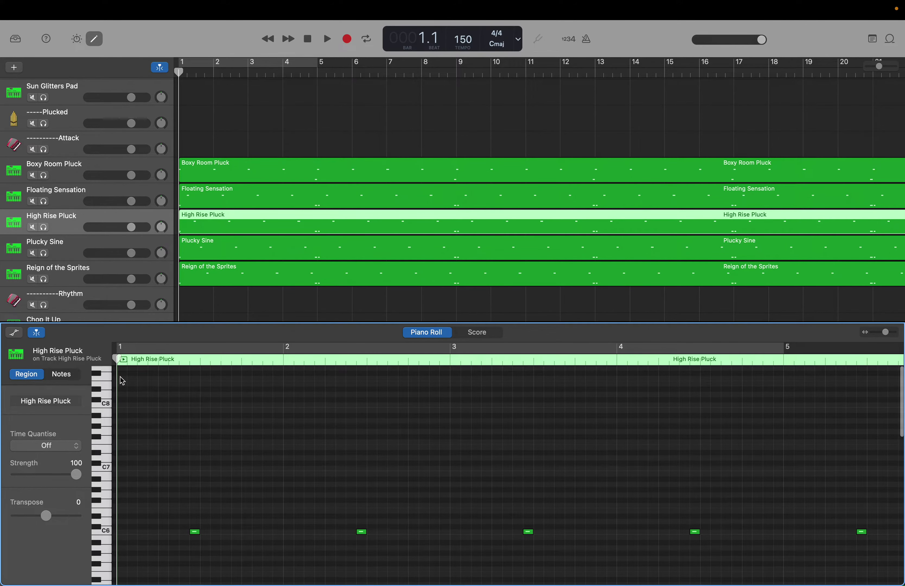
pyautogui.moveTo(124, 379); pyautogui.dragTo(900, 583)
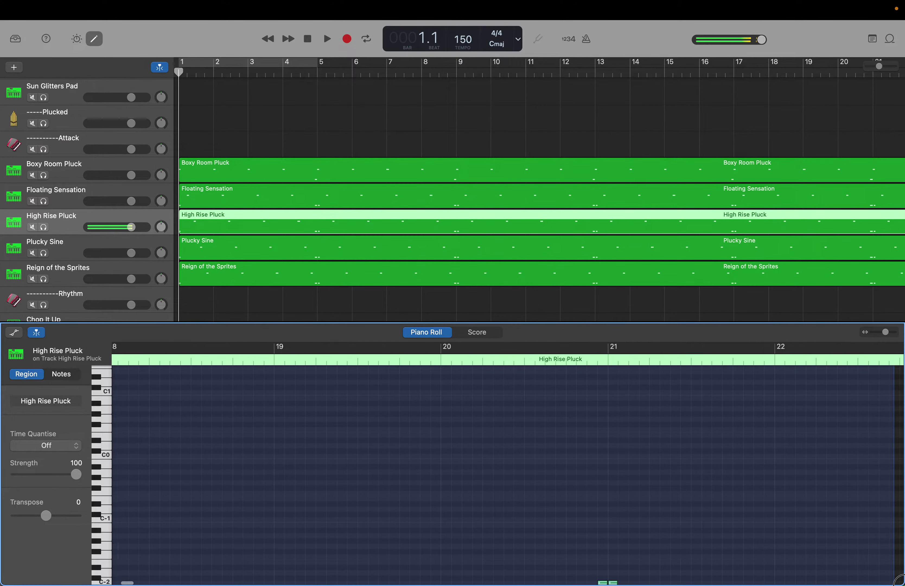
pyautogui.hscroll(-10, 773, 576)
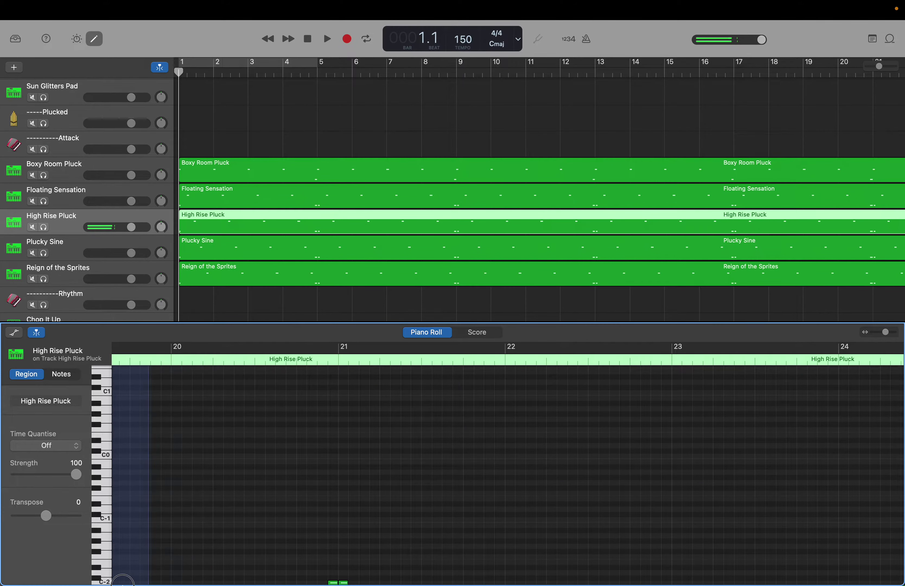
pyautogui.moveTo(78, 580); pyautogui.dragTo(900, 581)
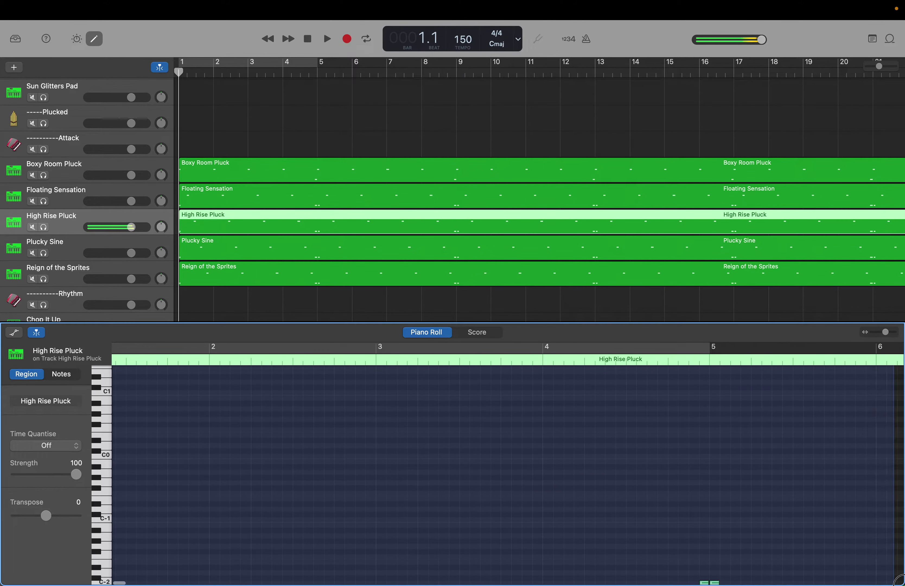
pyautogui.hscroll(10, 508, 464)
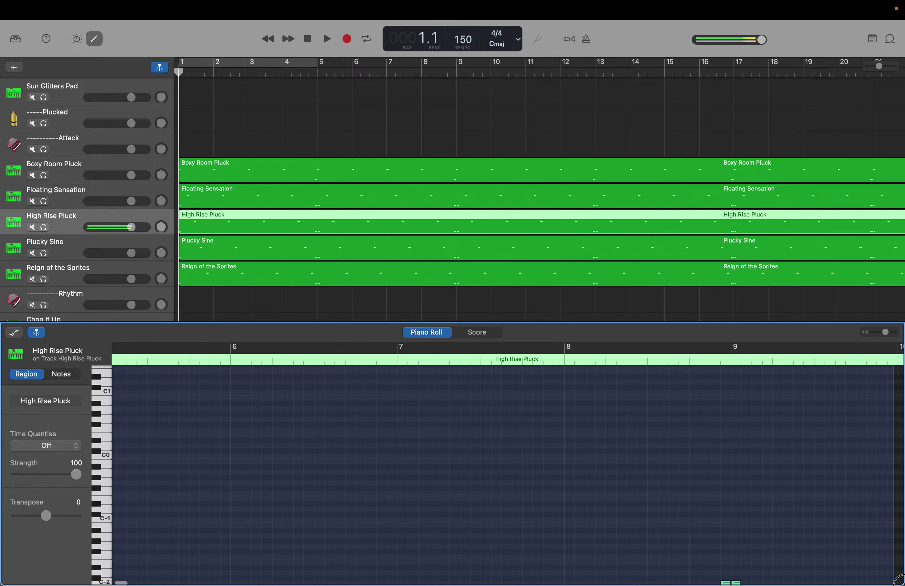
pyautogui.hscroll(10, 508, 464)
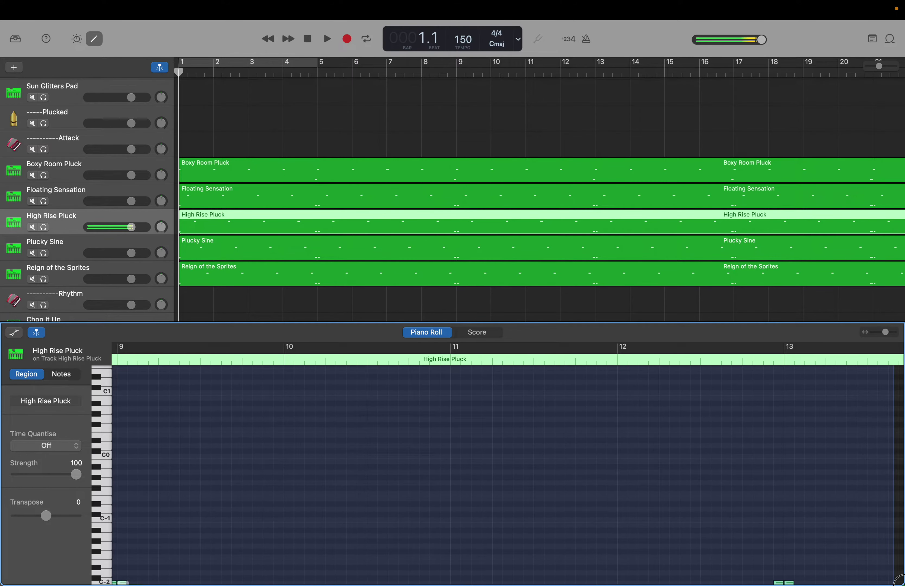
pyautogui.moveTo(900, 581); pyautogui.dragTo(727, 581)
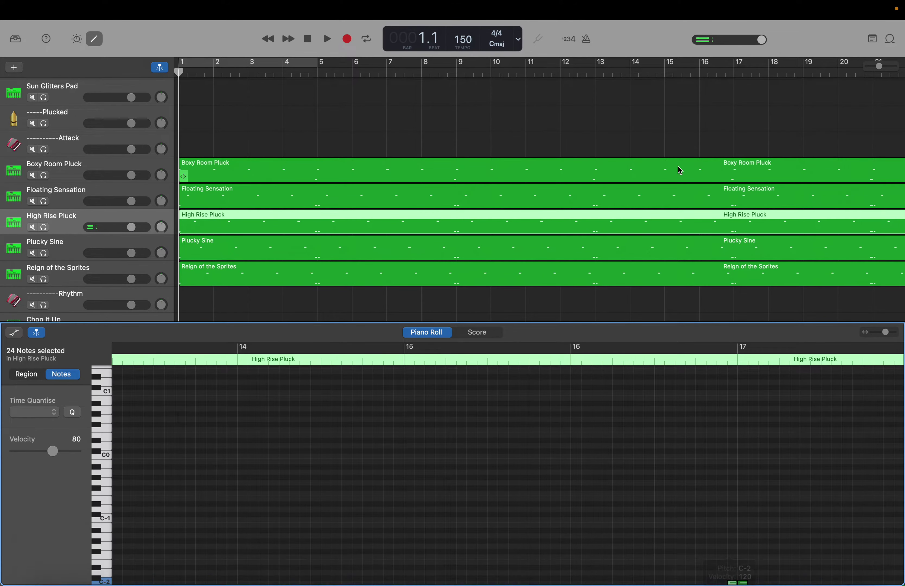
# Paste the copied High Rise Pluck notes at bar 129 and return the playhead to the project start.
pyautogui.doubleClick(406, 38)
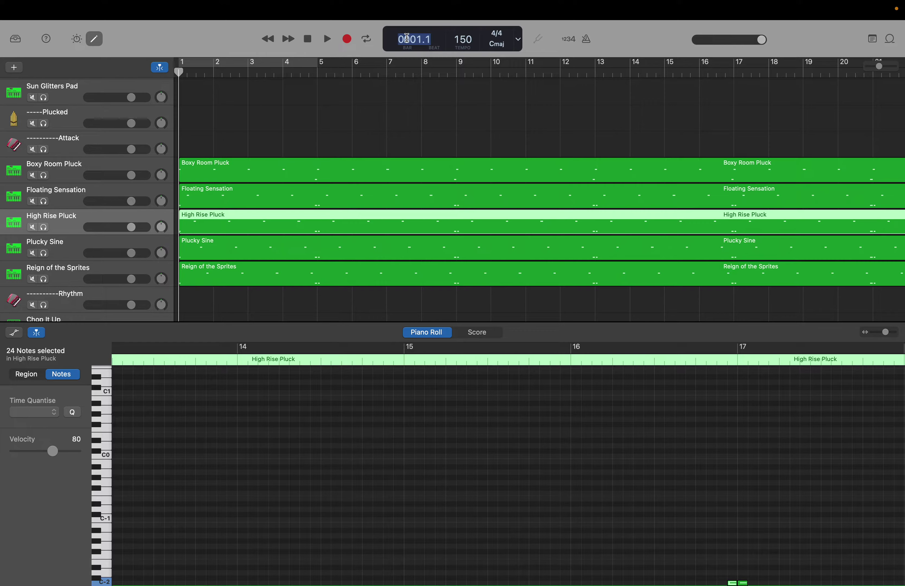
pyautogui.press('Return')
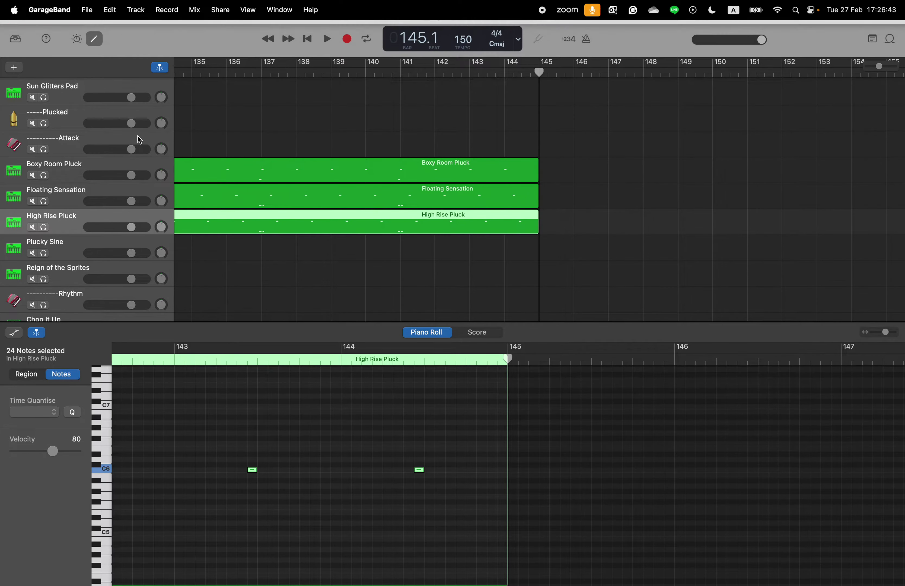
pyautogui.press('Return')
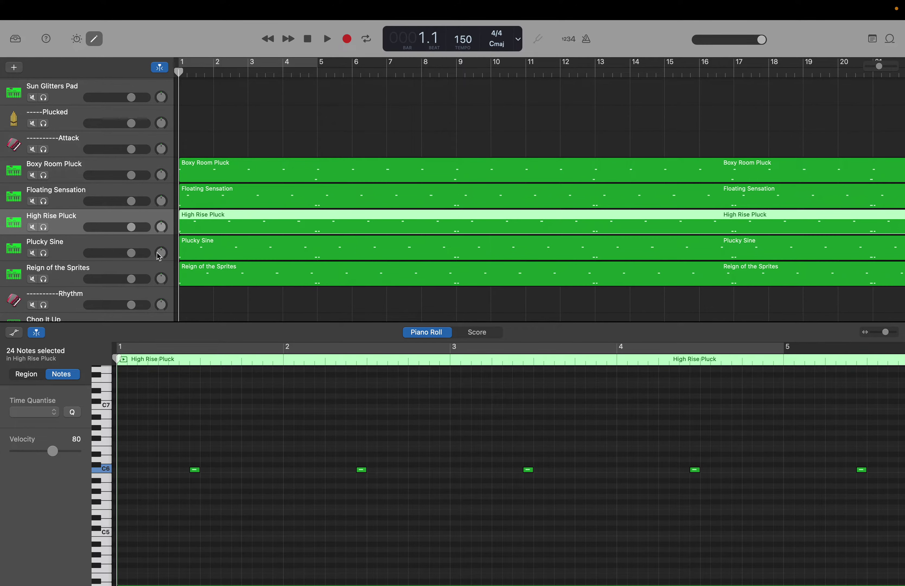
# Open the Plucky Sine region in the piano roll and select and copy its notes in bars 1 to 16.
pyautogui.click(144, 255)
pyautogui.click(206, 428)
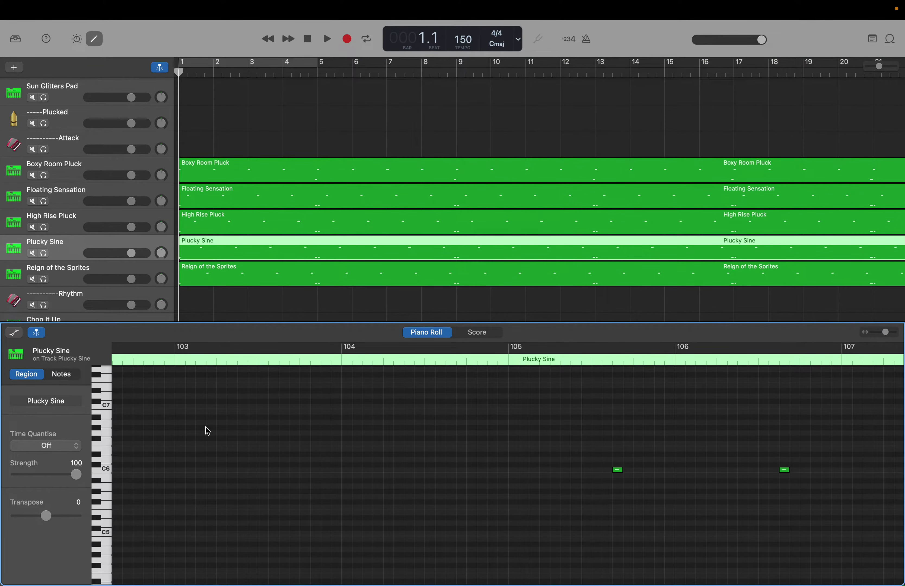
pyautogui.scroll(3, 129, 377)
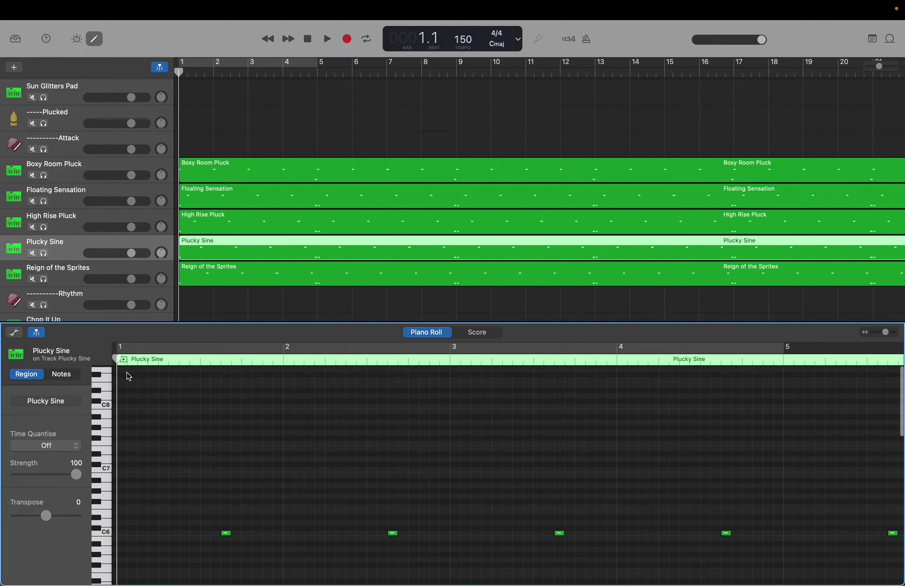
pyautogui.moveTo(120, 370); pyautogui.dragTo(795, 582)
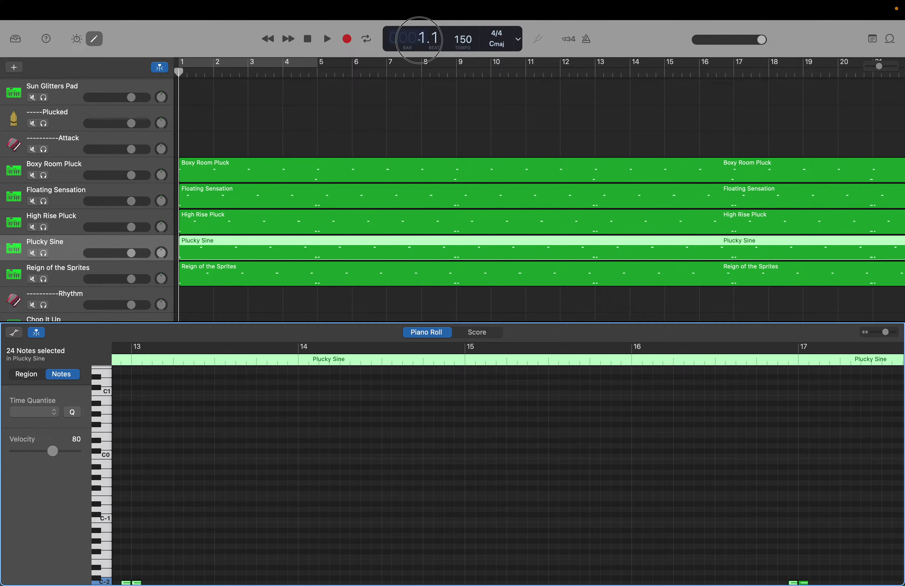
# Paste the copied Plucky Sine notes at bar 129 and return the playhead to the project start.
pyautogui.doubleClick(419, 40)
pyautogui.write('129')
pyautogui.press('Return')
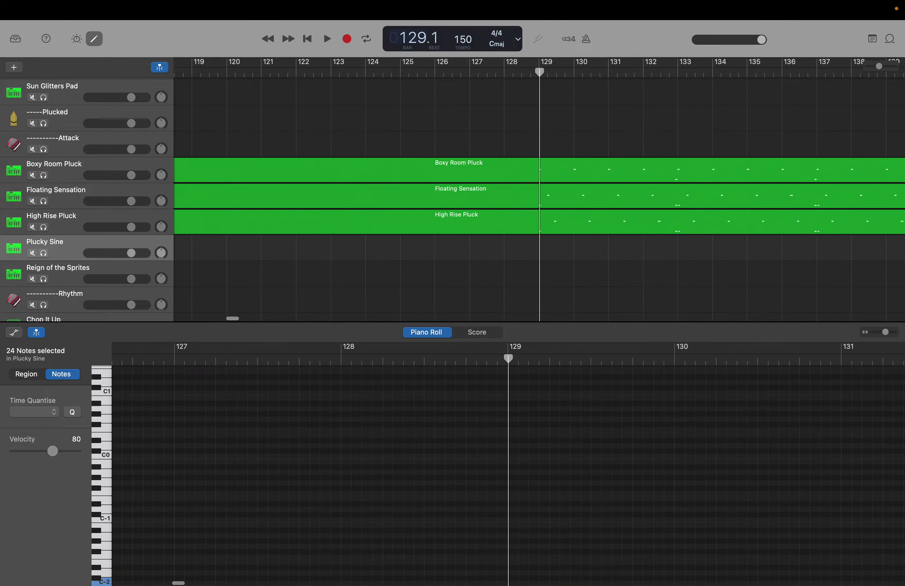
pyautogui.hotkey('shift', 'End')
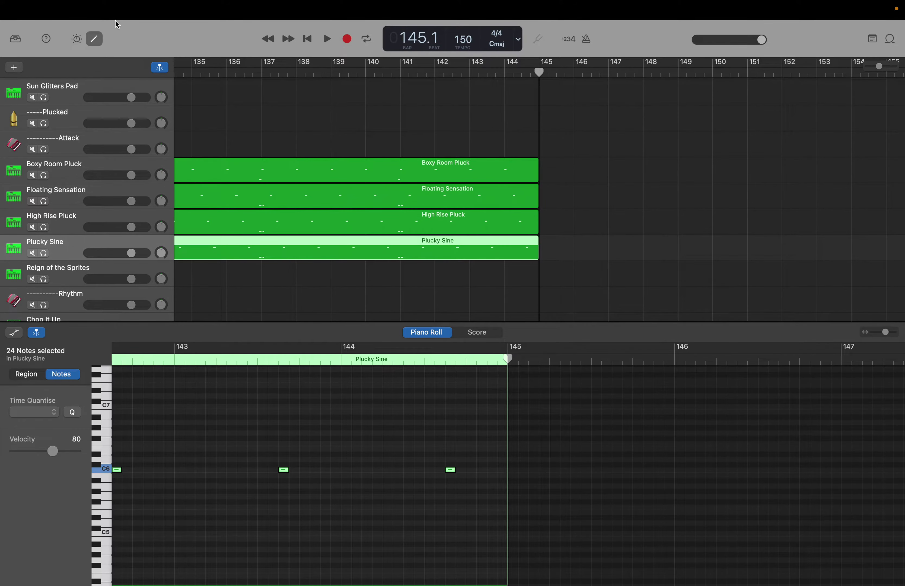
pyautogui.press('Home')
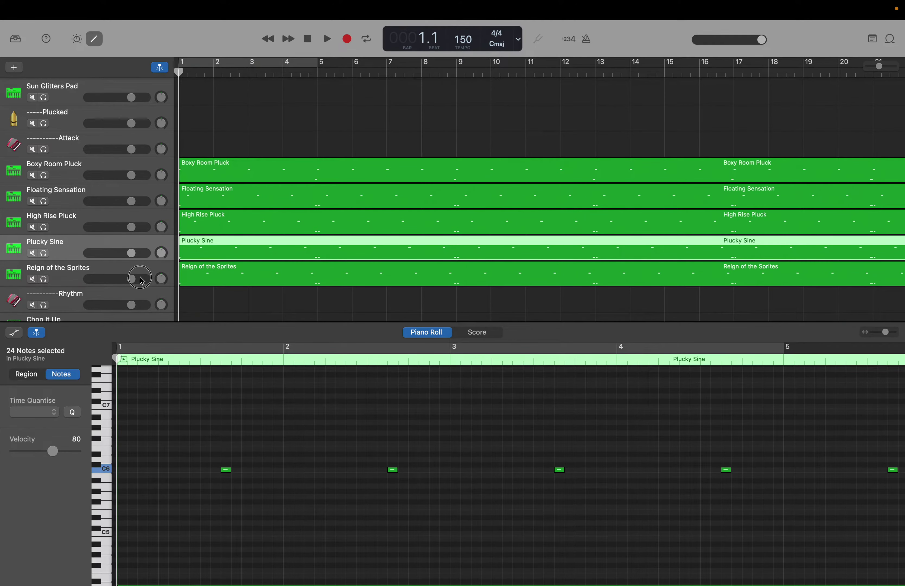
# Open the Reign of the Sprites region in the piano roll and select and copy its notes in bars 1 to 16.
pyautogui.click(142, 274)
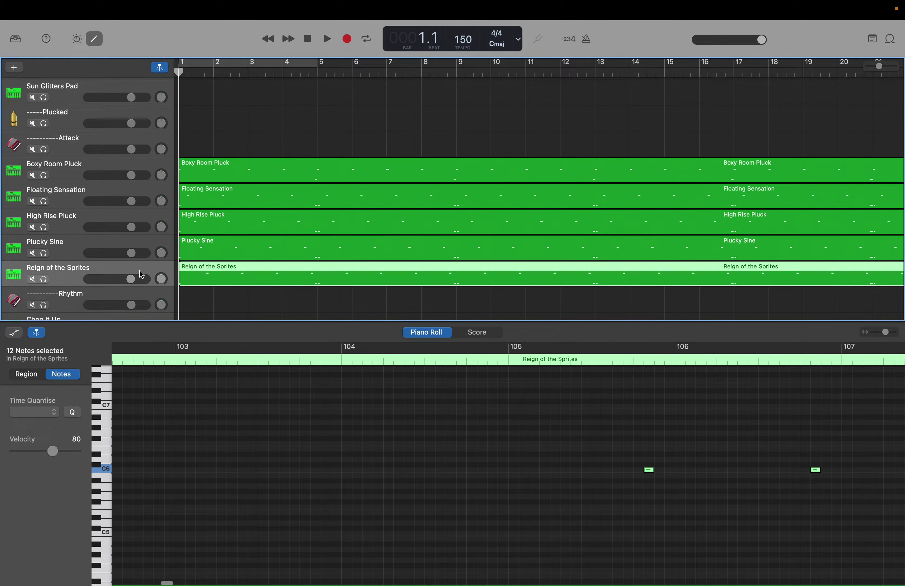
pyautogui.click(213, 459)
pyautogui.scroll(1, 142, 389)
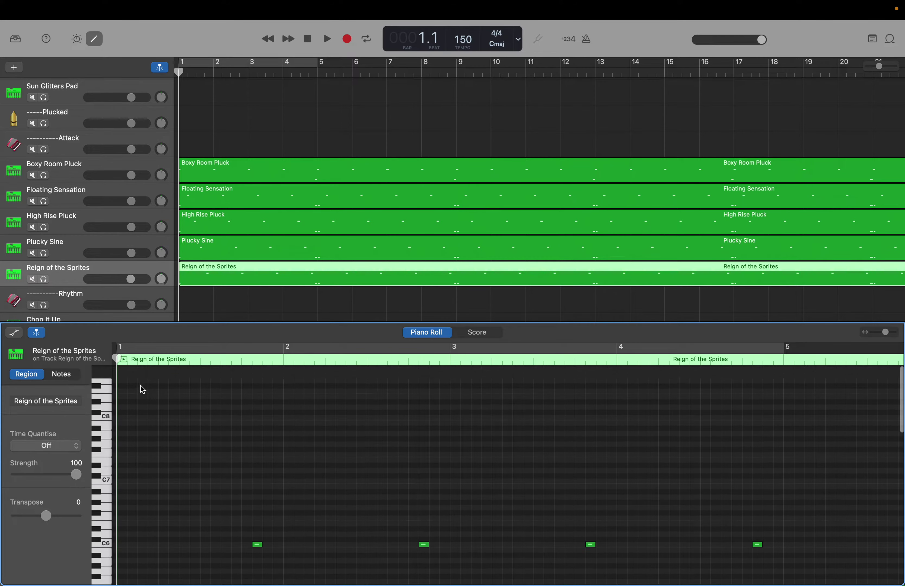
pyautogui.scroll(-1, 142, 387)
pyautogui.moveTo(123, 369); pyautogui.dragTo(708, 581)
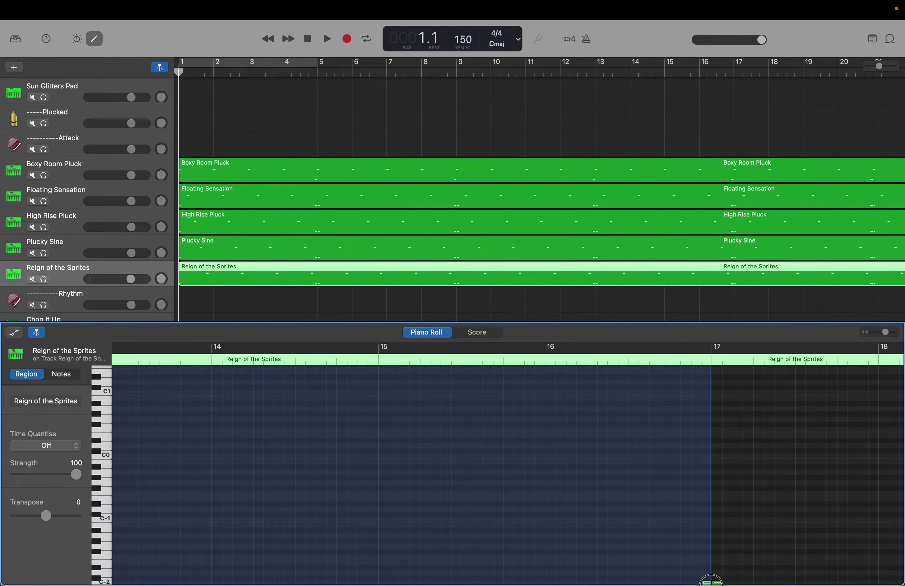
pyautogui.moveTo(708, 581); pyautogui.dragTo(708, 581)
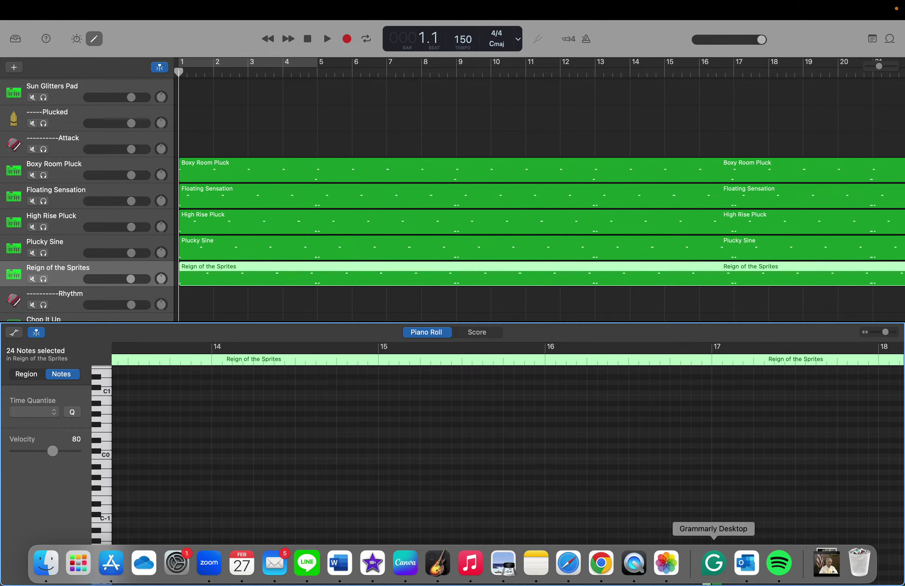
# Paste the copied Reign of the Sprites notes at bar 129 and return the playhead to the project start.
pyautogui.doubleClick(425, 38)
pyautogui.press('Return')
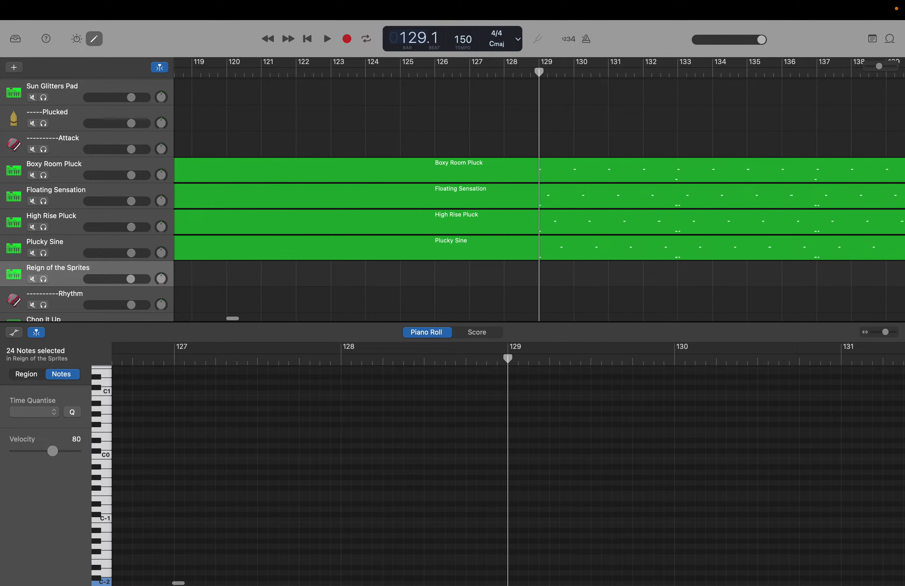
pyautogui.hotkey('shift', 'End')
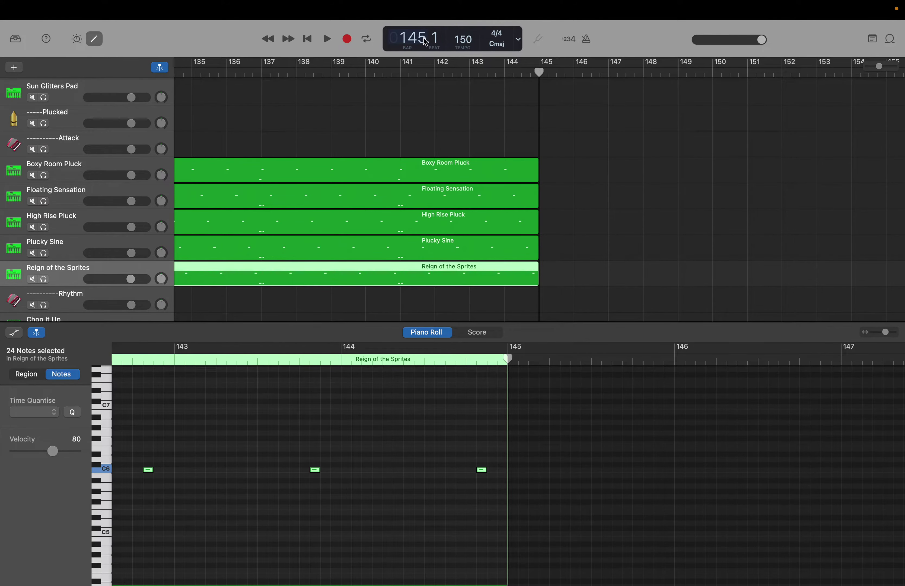
pyautogui.press('Return')
# Open the Bright Plucked String region under Special Rhythm in the piano roll and select its notes in bars 1 to 16.
pyautogui.scroll(-3, 274, 121)
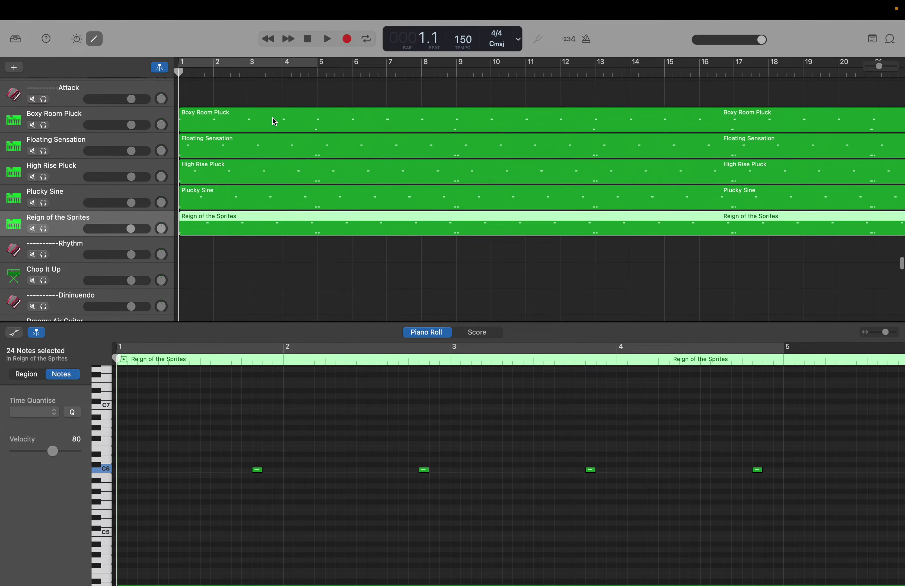
pyautogui.scroll(-10, 274, 121)
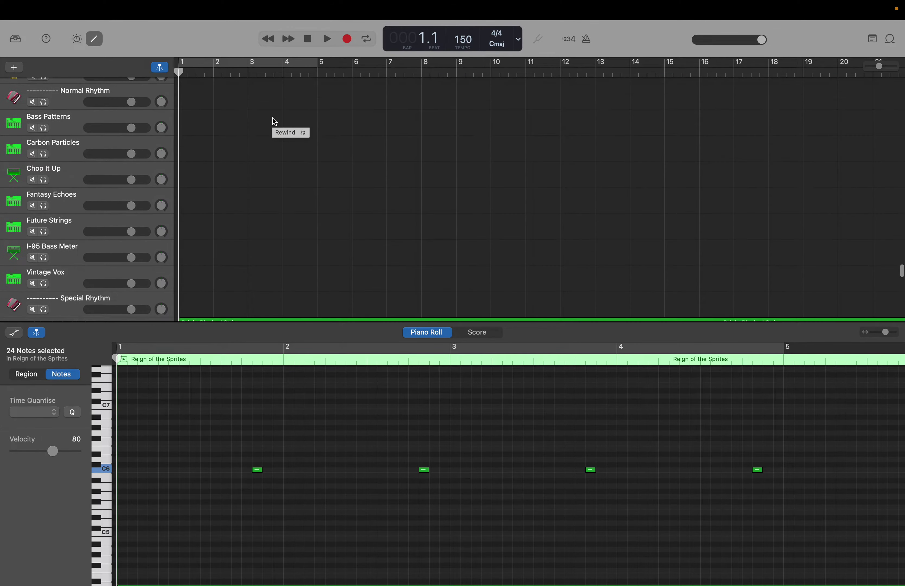
pyautogui.scroll(-4, 274, 121)
pyautogui.click(201, 214)
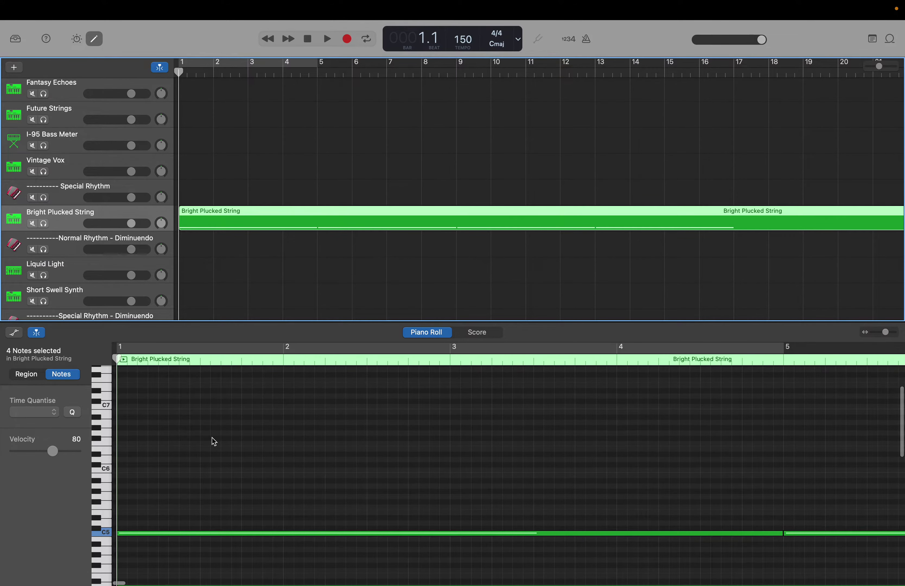
pyautogui.moveTo(147, 502); pyautogui.dragTo(766, 467)
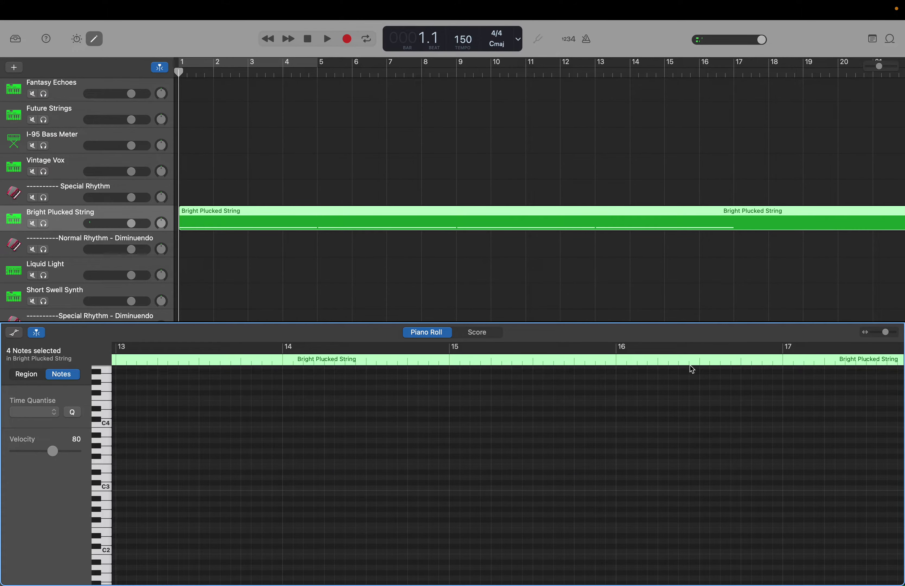
# Copy the selected Bright Plucked String notes, paste them at bar 129 and return the playhead to the project start.
pyautogui.doubleClick(418, 32)
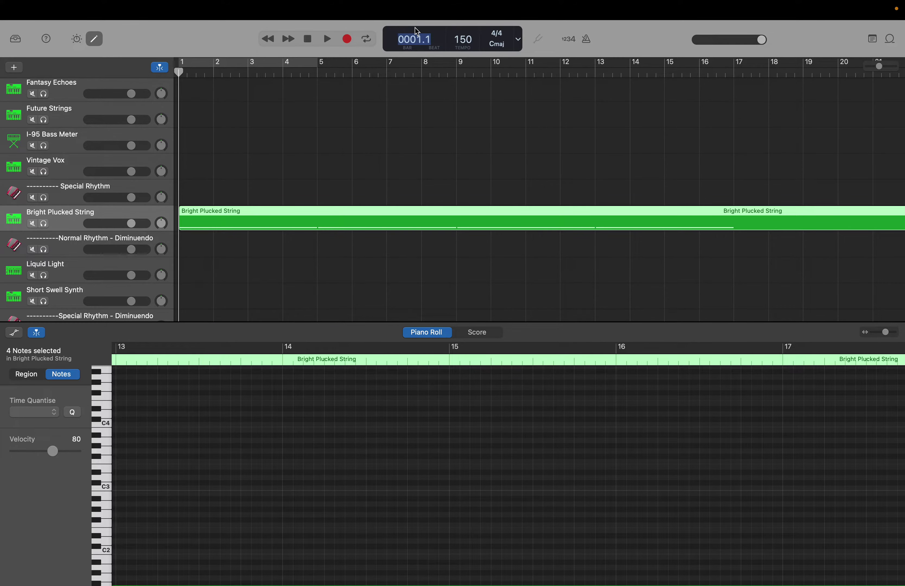
pyautogui.write('129')
pyautogui.press('Return')
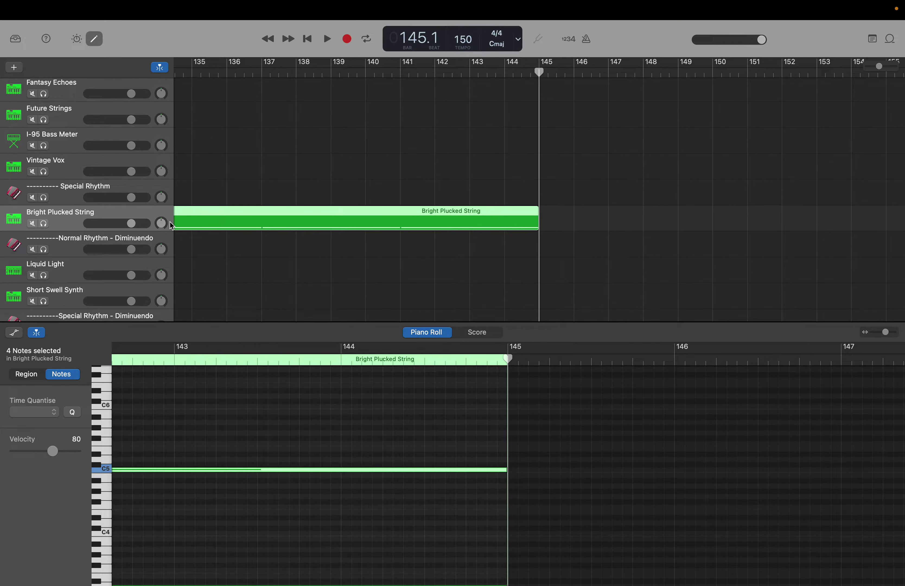
pyautogui.press('Return')
# Open the Cymbal Swell region in the piano roll and select and copy its notes in bars 1 to 16.
pyautogui.scroll(-10, 192, 261)
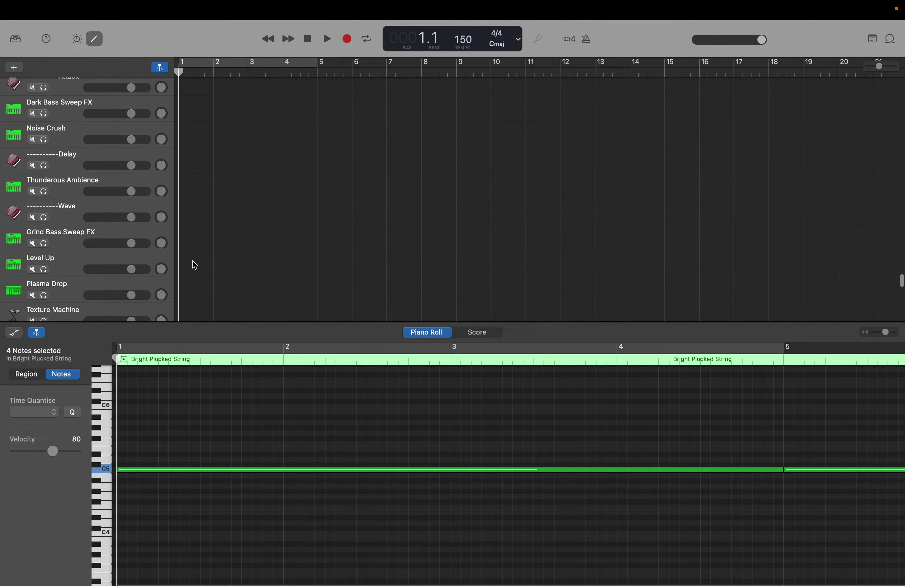
pyautogui.scroll(-1, 195, 265)
pyautogui.click(195, 266)
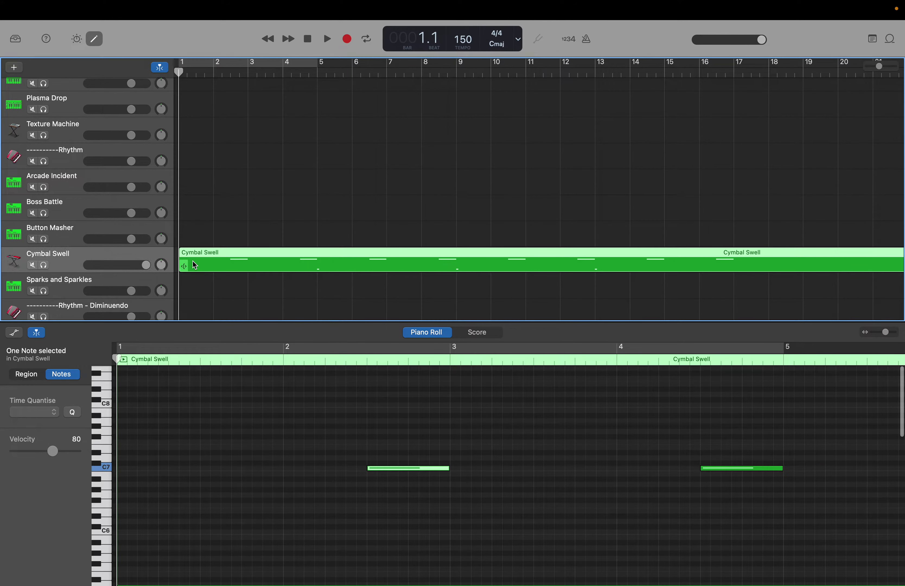
pyautogui.scroll(2, 195, 399)
pyautogui.moveTo(122, 373); pyautogui.dragTo(488, 584)
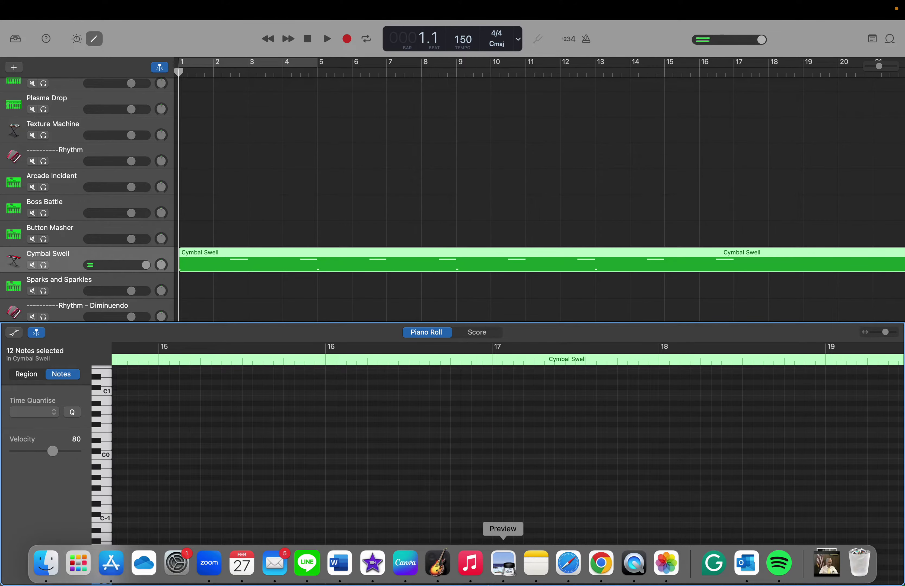
# Paste the copied Cymbal Swell notes at bar 129 and return the playhead to the project start.
pyautogui.doubleClick(415, 40)
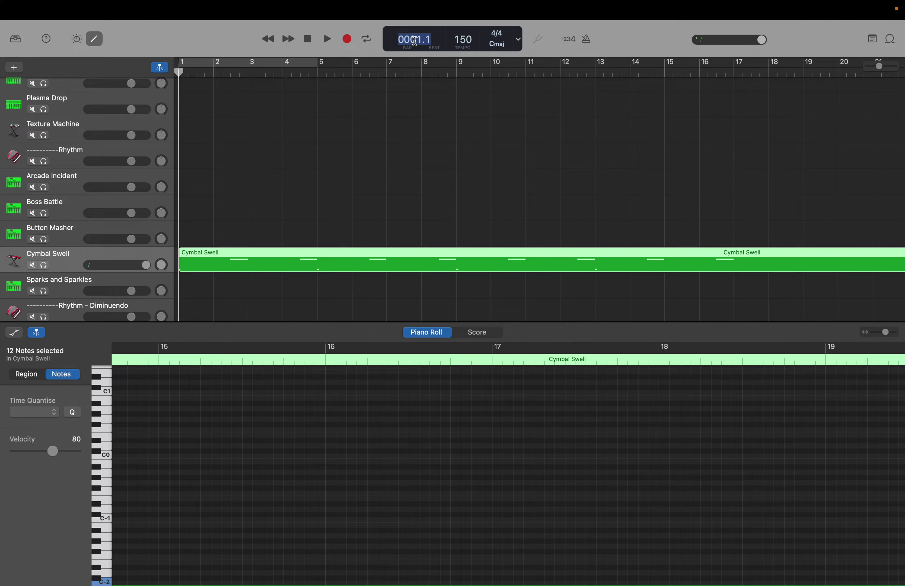
pyautogui.press('Return')
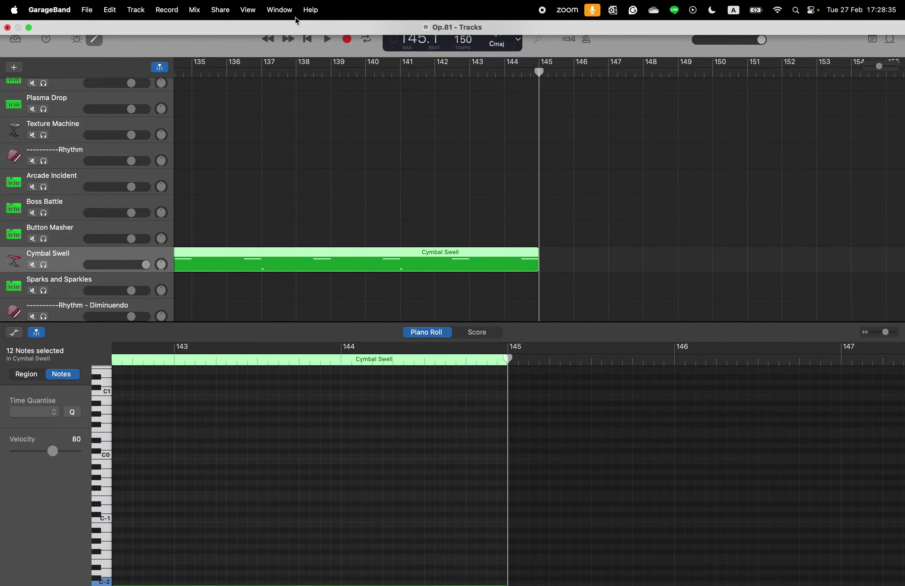
pyautogui.press('Return')
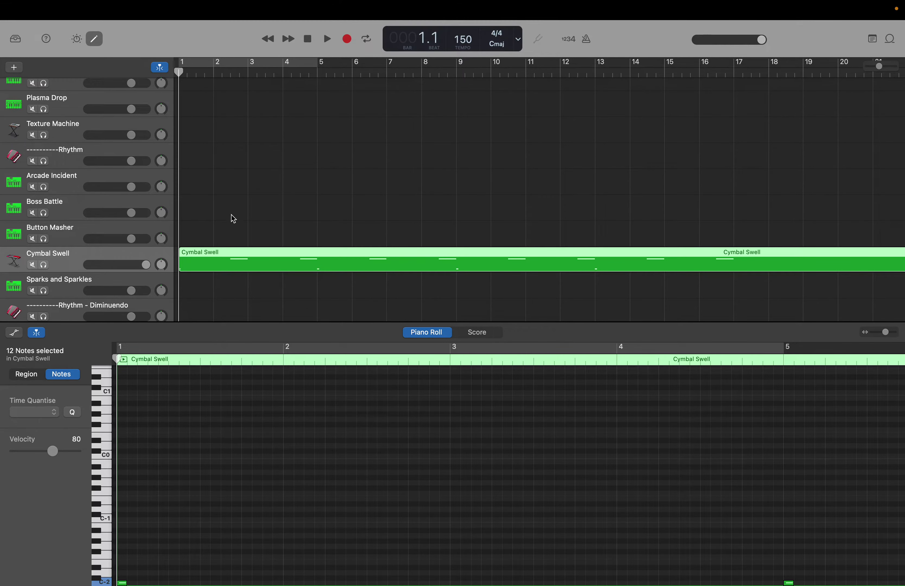
# Open the Shimmering Voice Texture region in the piano roll and select and copy its notes in bars 1 to 16.
pyautogui.scroll(-5, 227, 225)
pyautogui.scroll(-8, 226, 226)
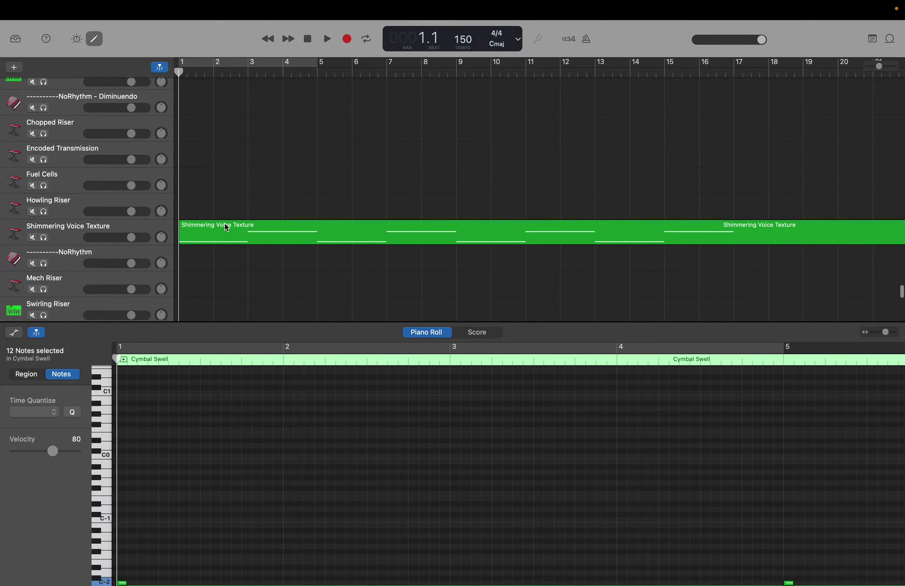
pyautogui.click(220, 230)
pyautogui.hscroll(-20, 222, 499)
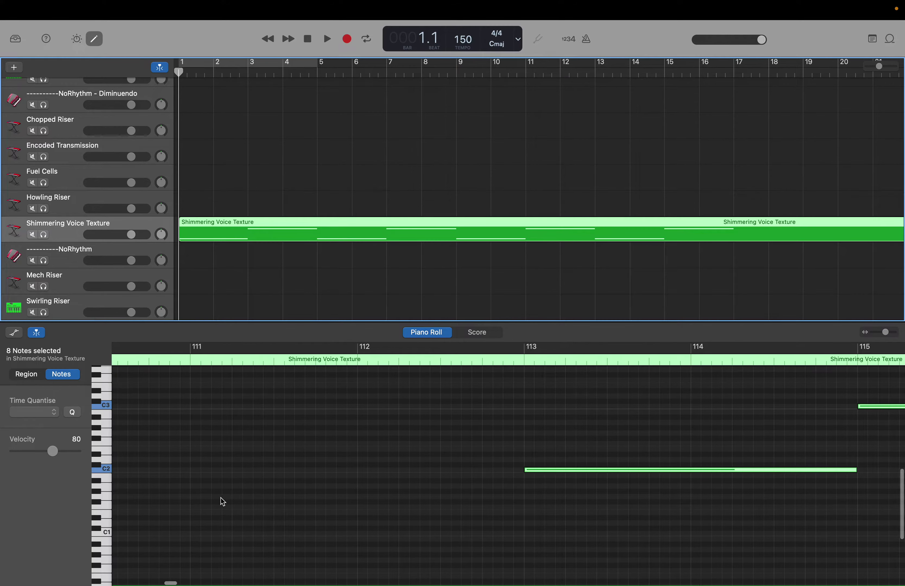
pyautogui.scroll(4, 219, 459)
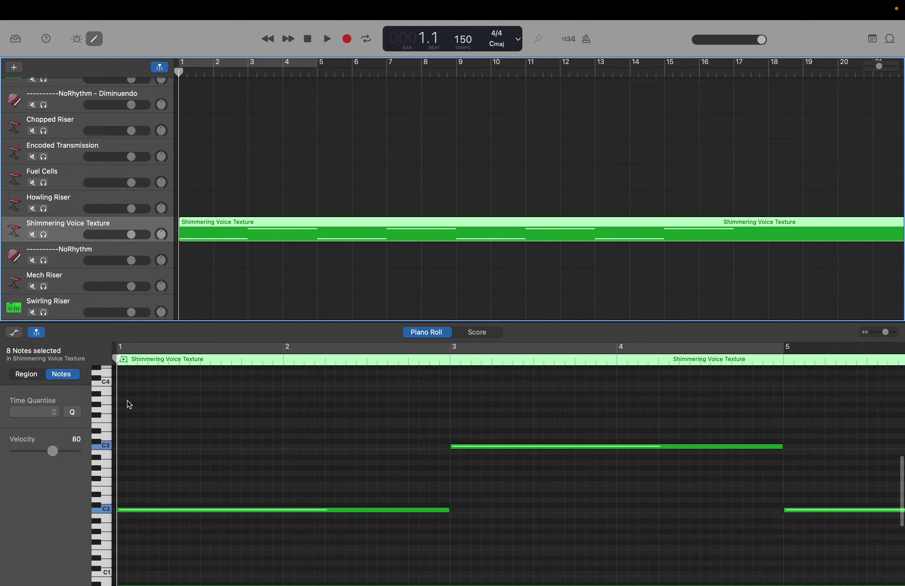
pyautogui.moveTo(126, 399); pyautogui.dragTo(808, 506)
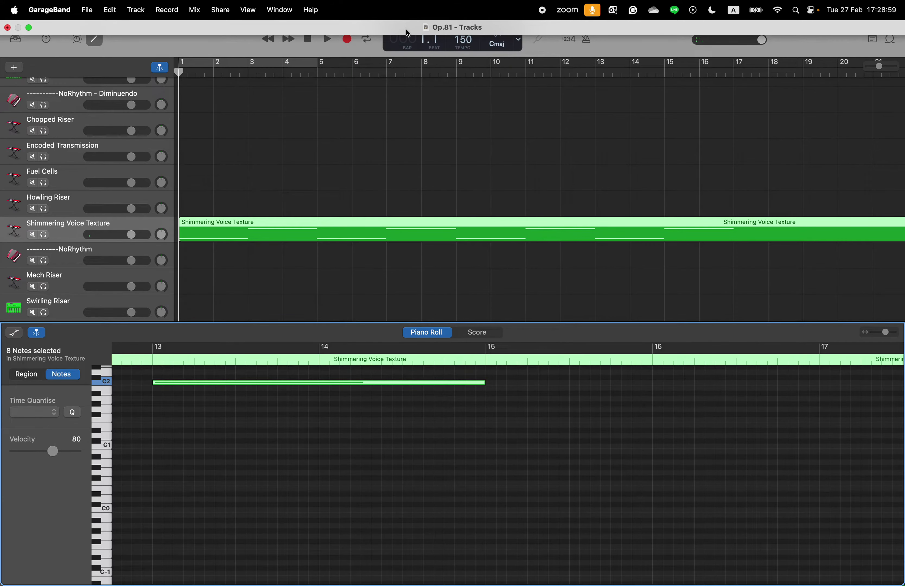
# Paste the copied Shimmering Voice Texture notes at bar 129.
pyautogui.doubleClick(410, 39)
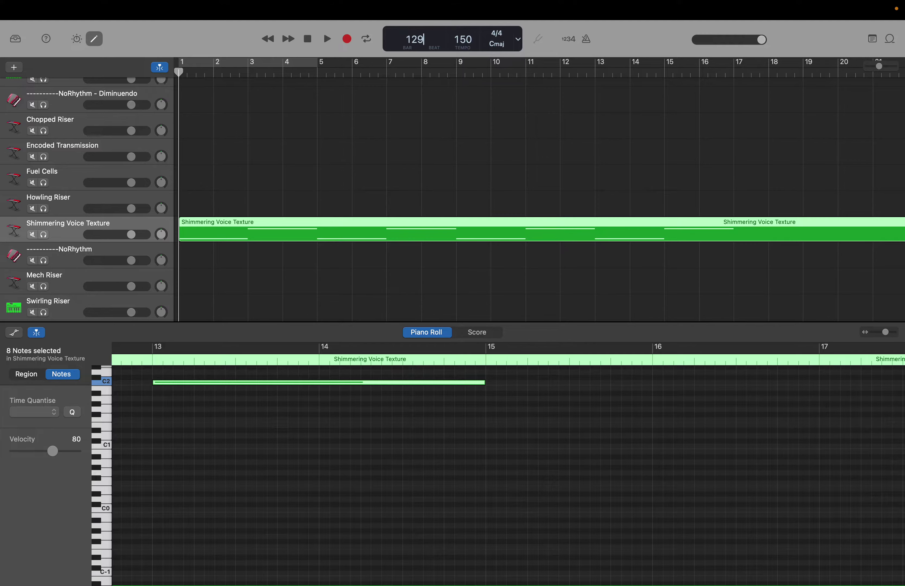
# Paste the eight copied notes into the Shimmering Voice Texture region at bar 129, and return the playhead to bar 1.
pyautogui.write('129')
pyautogui.press('Return')
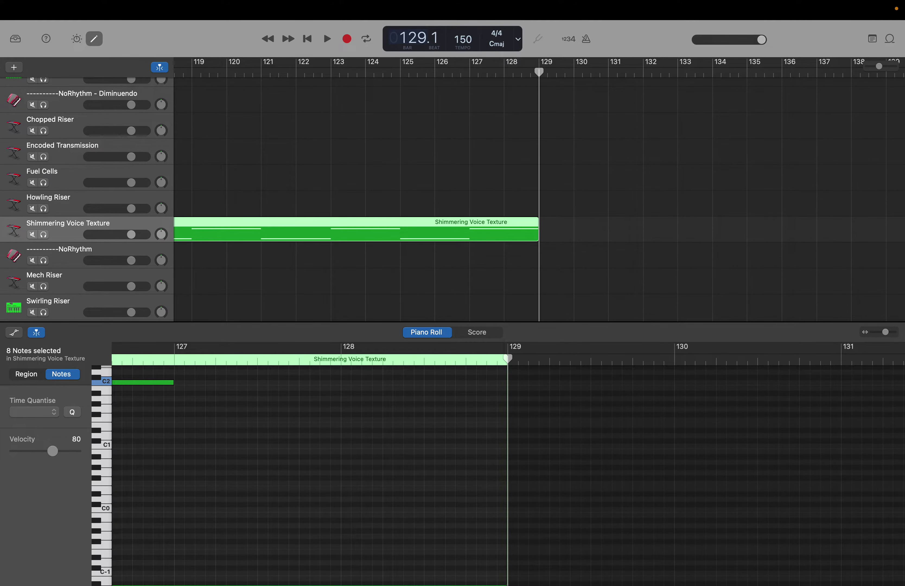
pyautogui.hotkey('shift', '.')
pyautogui.hotkey('shift', '.')
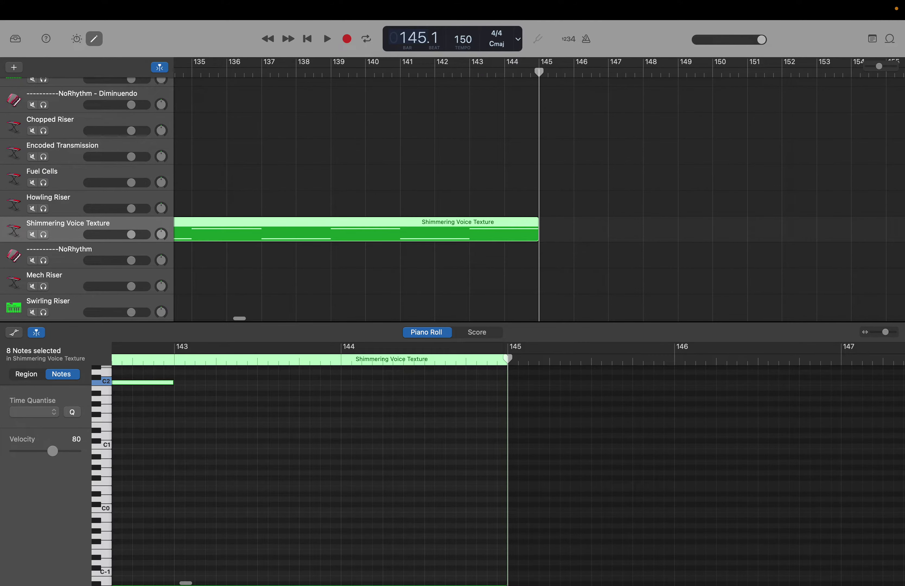
pyautogui.press('Return')
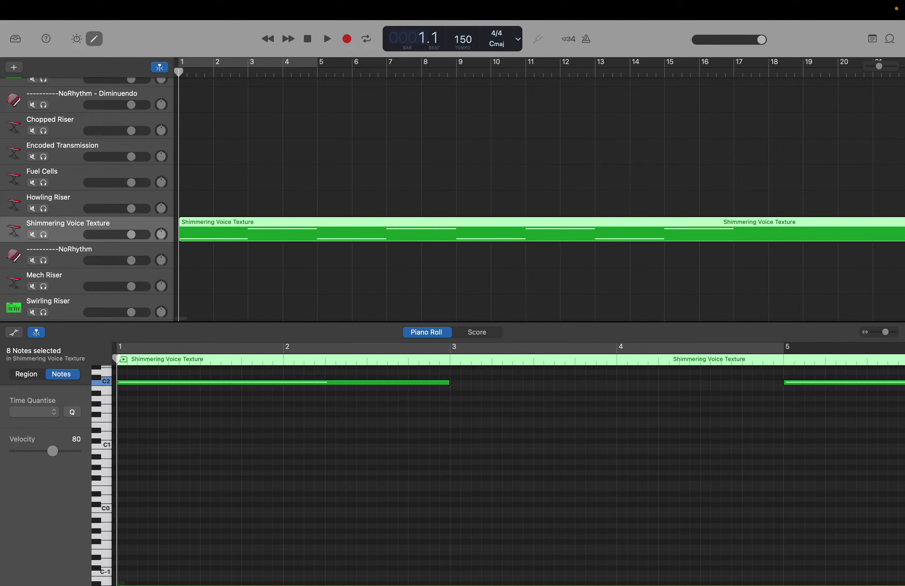
# Copy the four C7 notes in bars 1–16 of the Pulsating Waves region to bar 129, and return the playhead to the start.
pyautogui.scroll(-6, 251, 236)
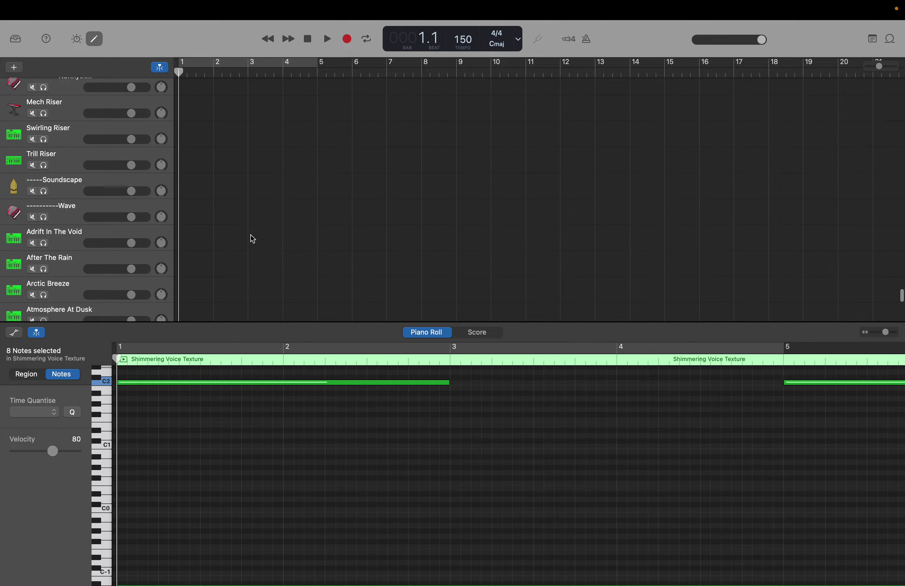
pyautogui.scroll(-15, 252, 238)
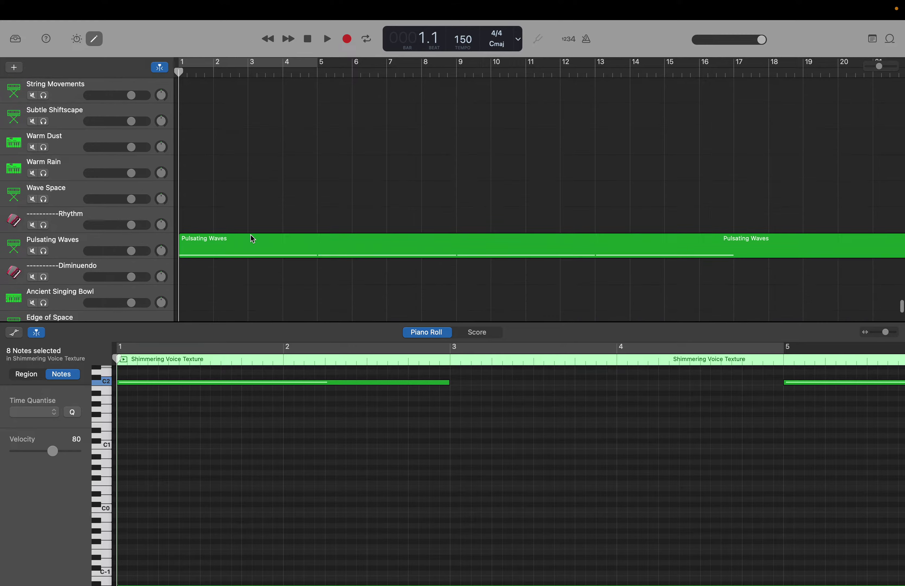
pyautogui.scroll(-1, 232, 234)
pyautogui.click(210, 230)
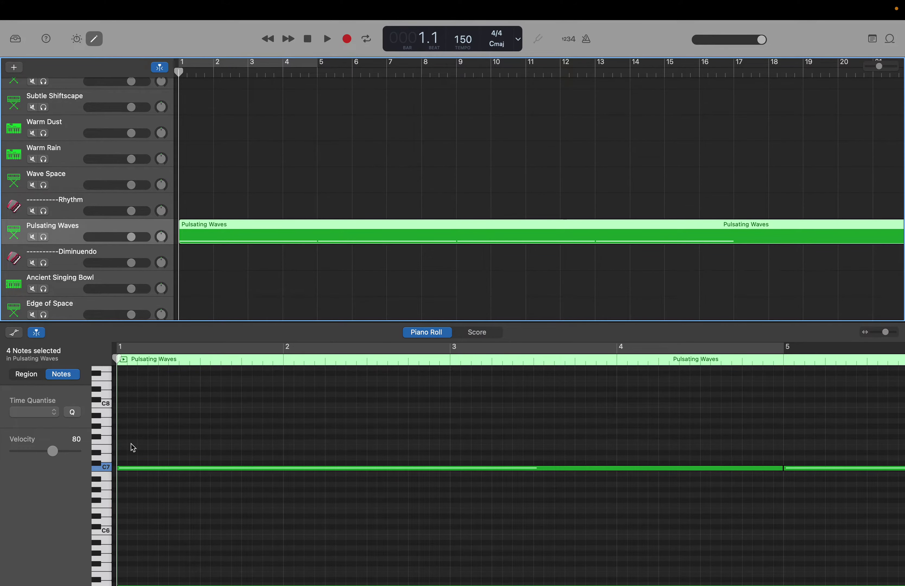
pyautogui.moveTo(131, 443); pyautogui.dragTo(749, 497)
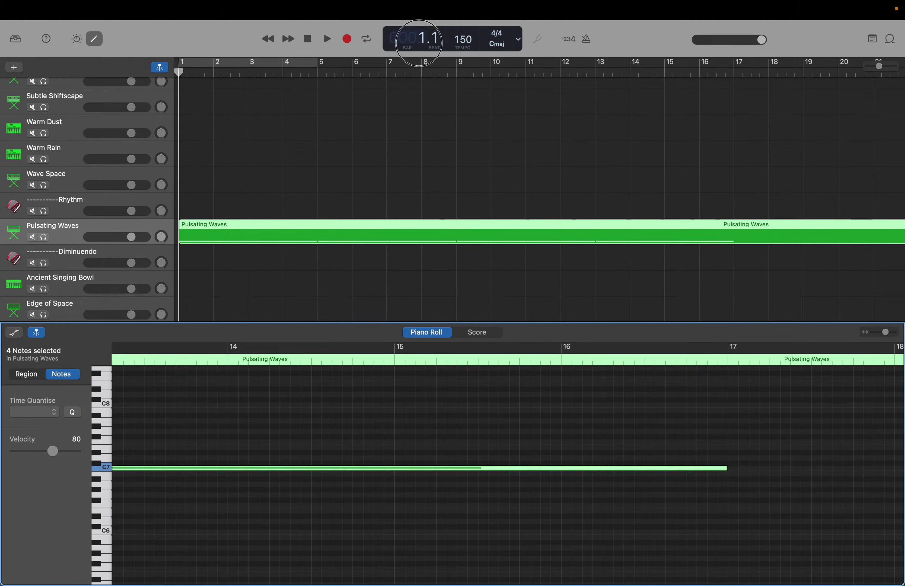
pyautogui.doubleClick(419, 40)
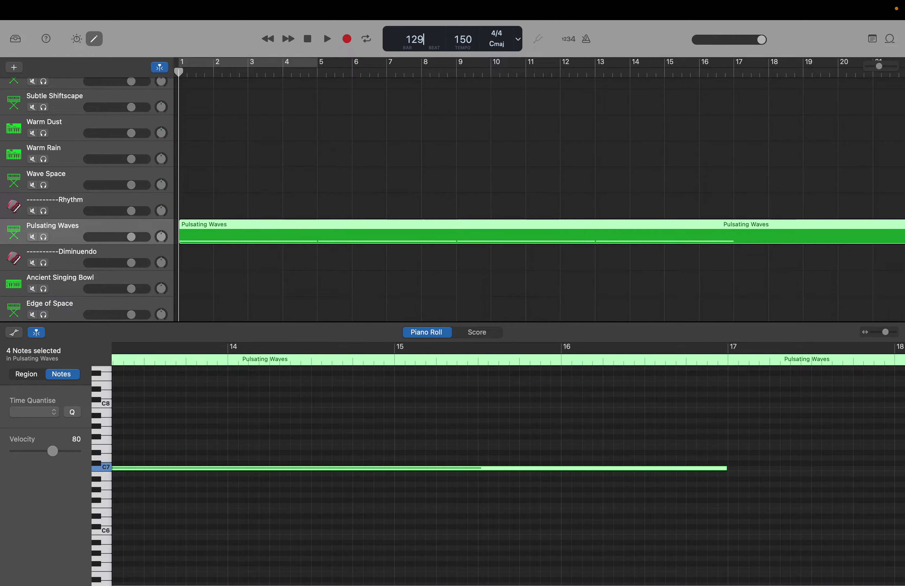
pyautogui.press('Return')
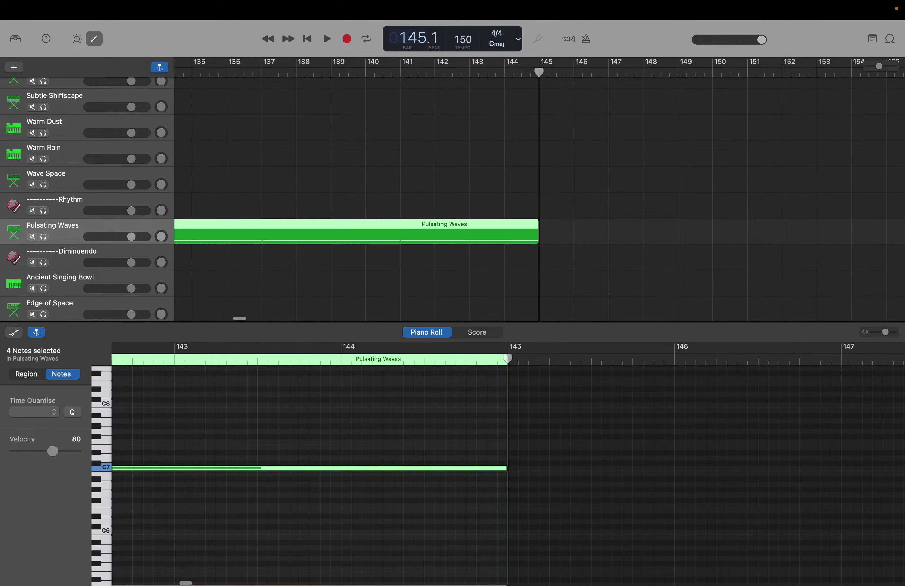
pyautogui.press('Return')
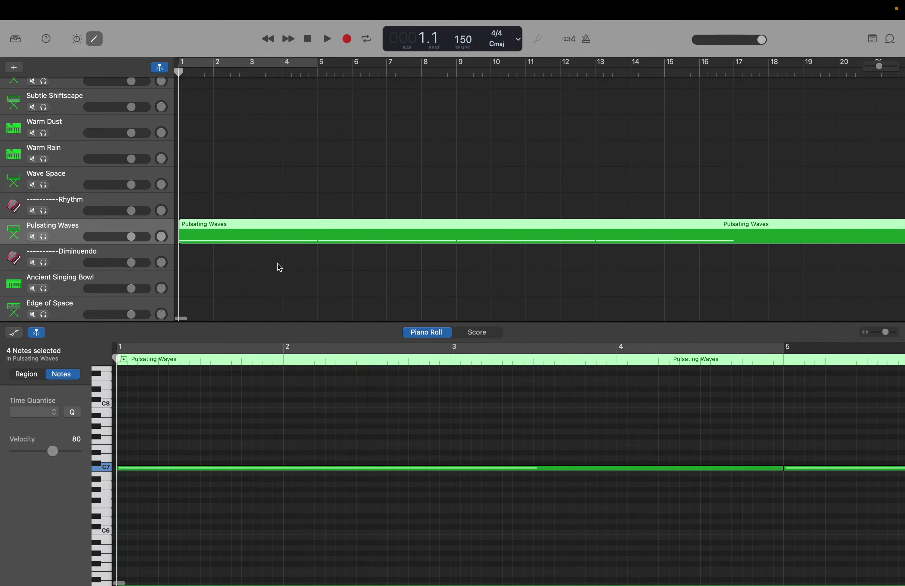
# Copy the four C8 notes in bars 1–16 of the Jitter Strings region and paste them at bars 129 and 145.
pyautogui.click(231, 267)
pyautogui.scroll(-3, 232, 270)
pyautogui.scroll(-10, 232, 271)
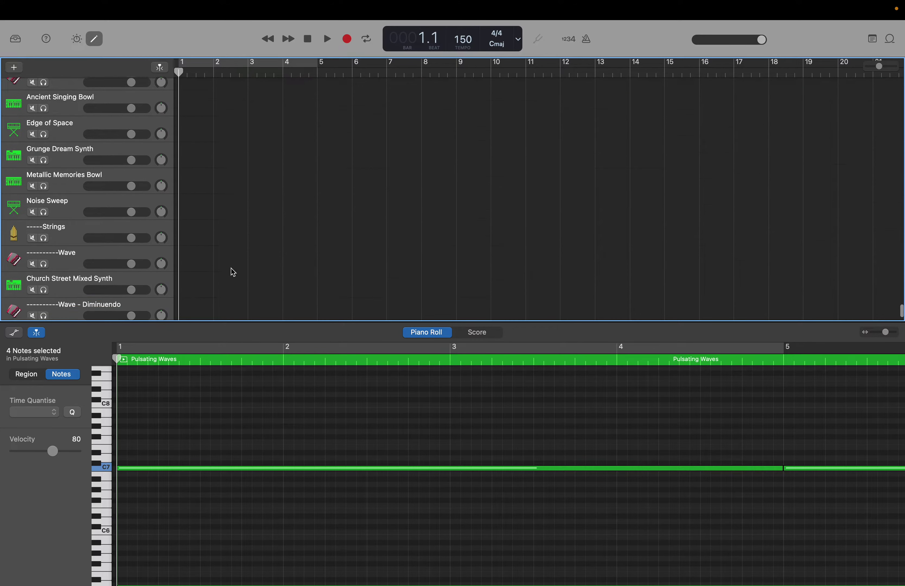
pyautogui.click(219, 260)
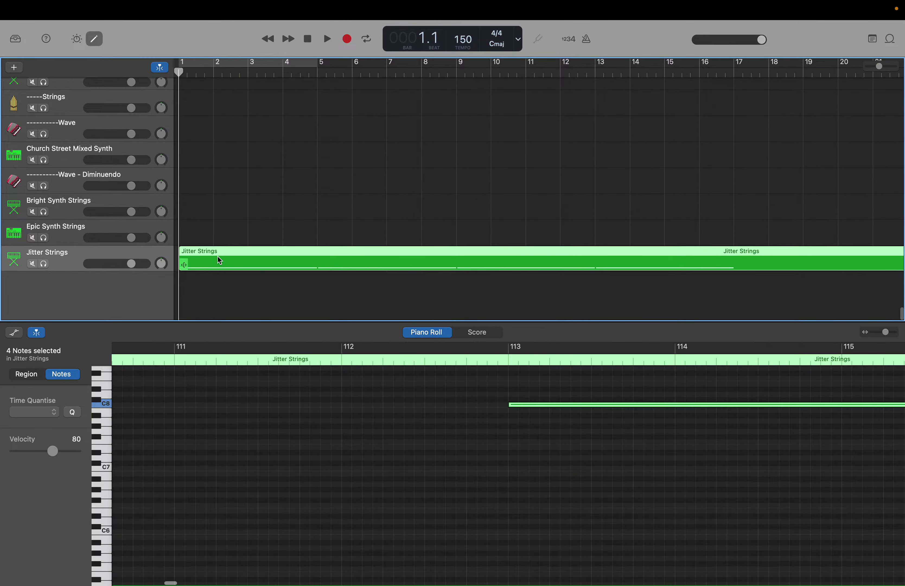
pyautogui.click(208, 450)
pyautogui.press('Return')
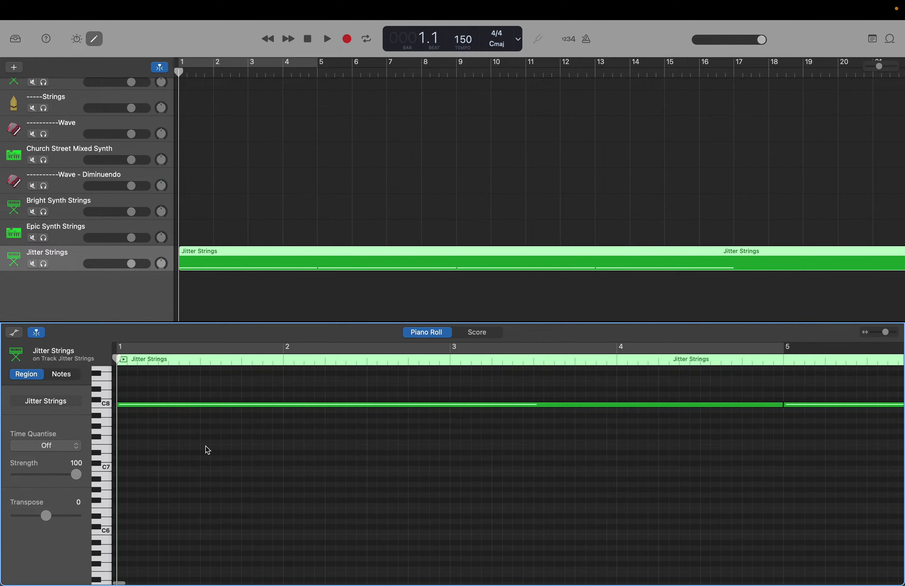
pyautogui.moveTo(136, 392); pyautogui.dragTo(744, 442)
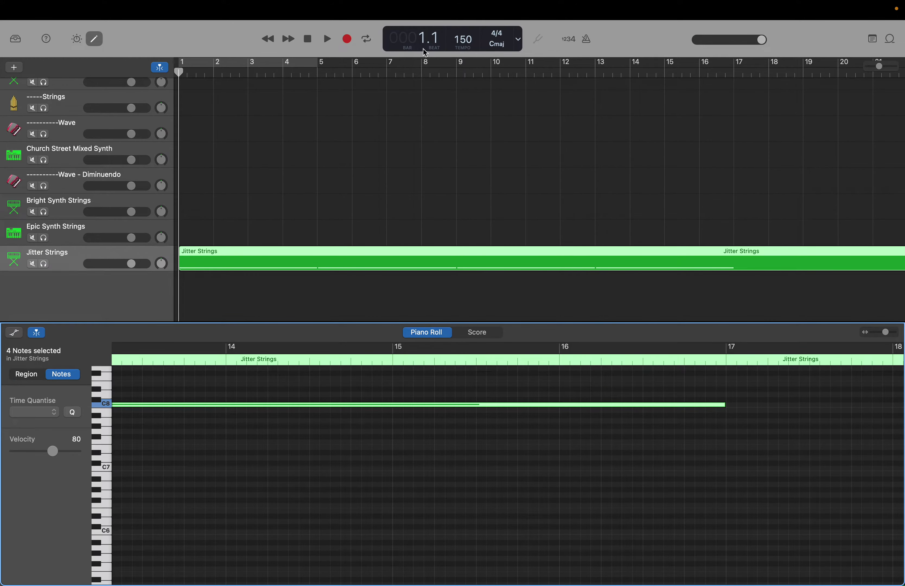
pyautogui.doubleClick(417, 39)
pyautogui.write('129')
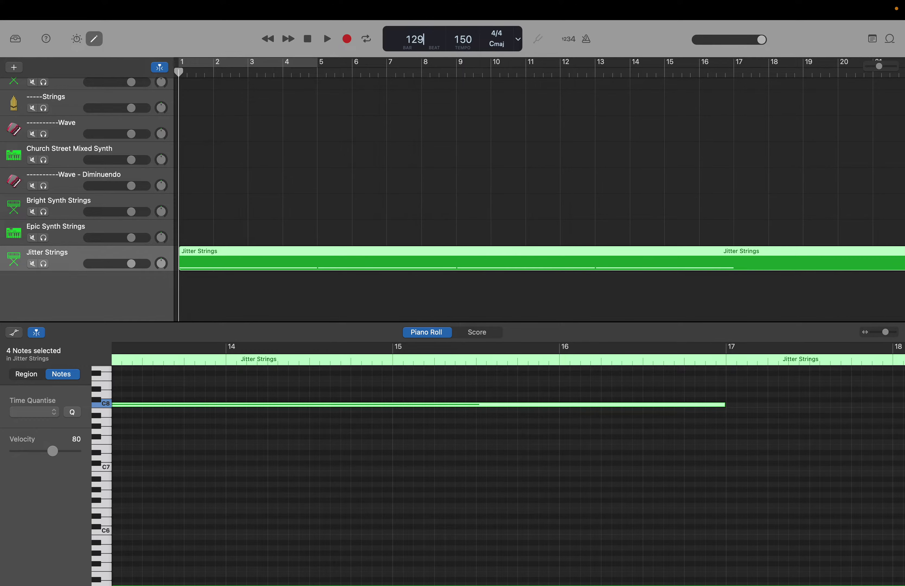
pyautogui.press('Return')
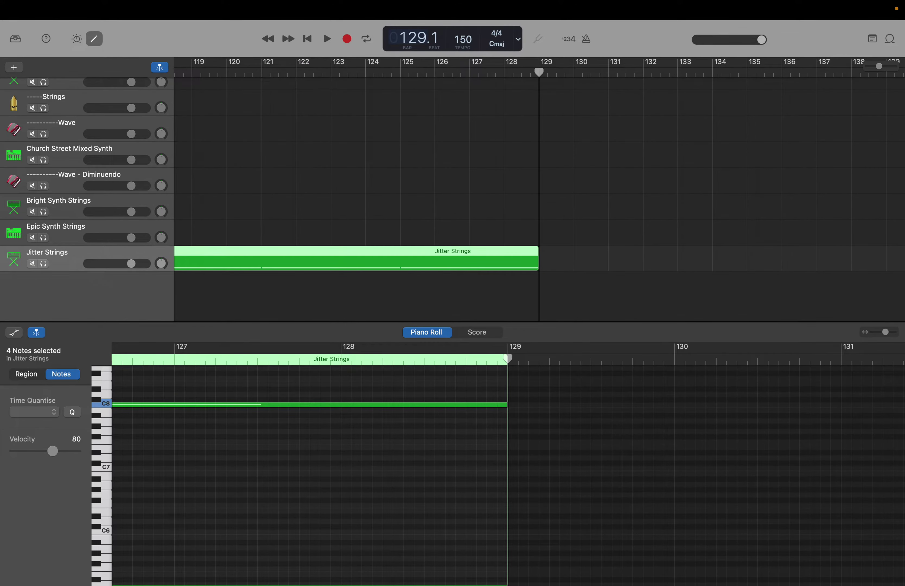
pyautogui.hotkey('shift', '.')
pyautogui.hotkey('shift', '.')
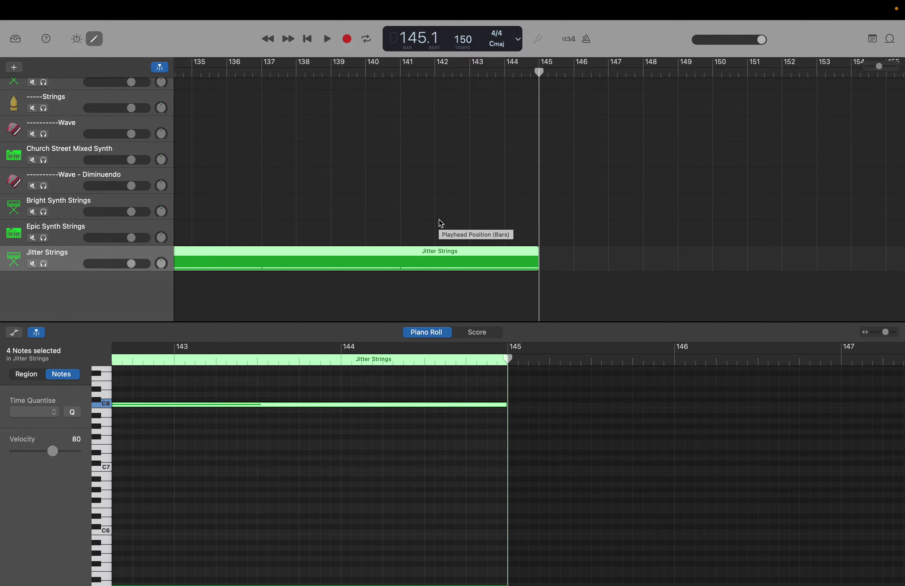
pyautogui.hscroll(10, 442, 223)
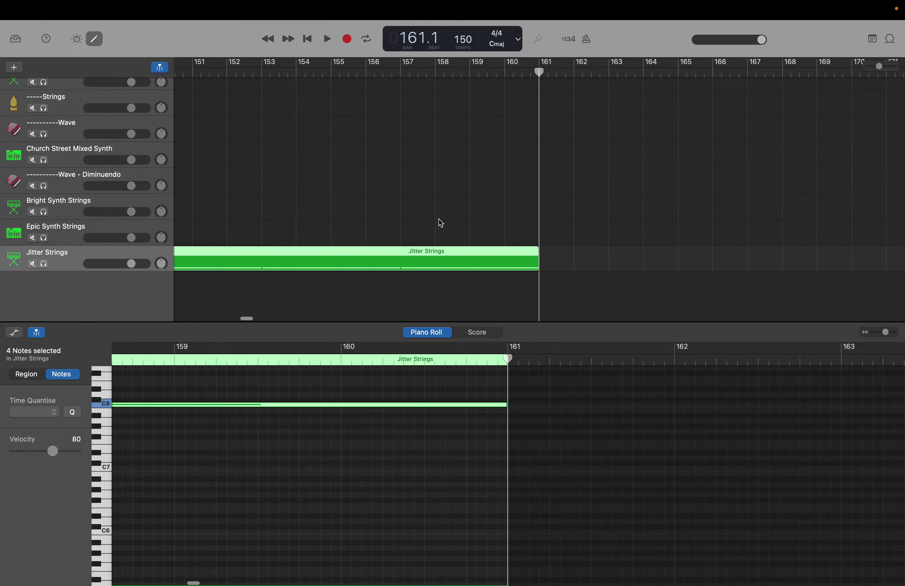
# Examine the tracks above Jitter Strings to check where the Pulsating Waves region ends.
pyautogui.scroll(5, 415, 226)
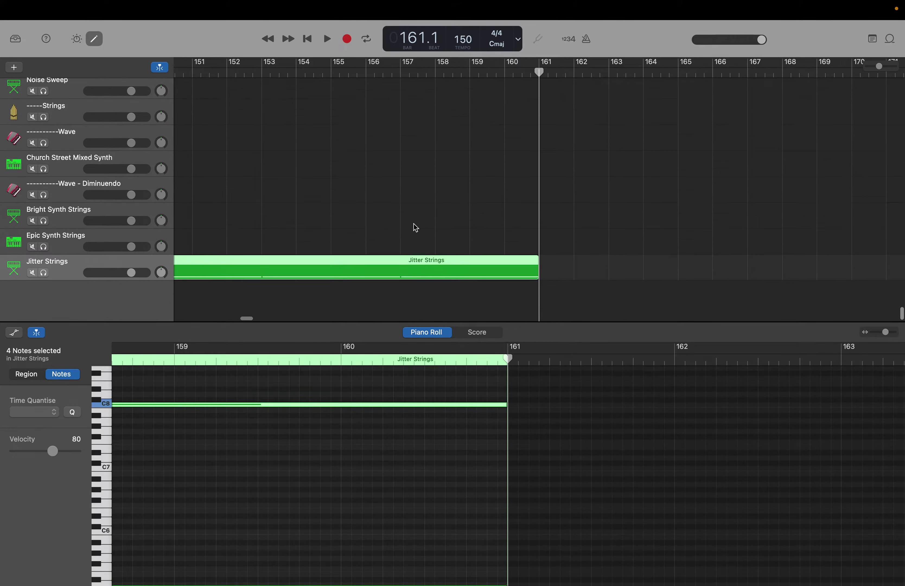
pyautogui.hscroll(-6, 416, 228)
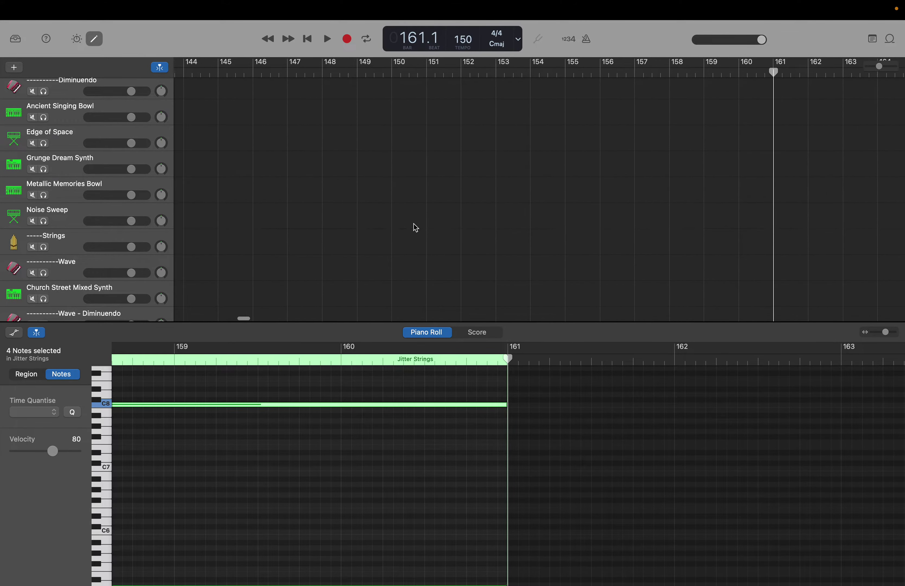
pyautogui.scroll(-1, 415, 227)
pyautogui.hscroll(-1, 416, 228)
pyautogui.scroll(-4, 416, 228)
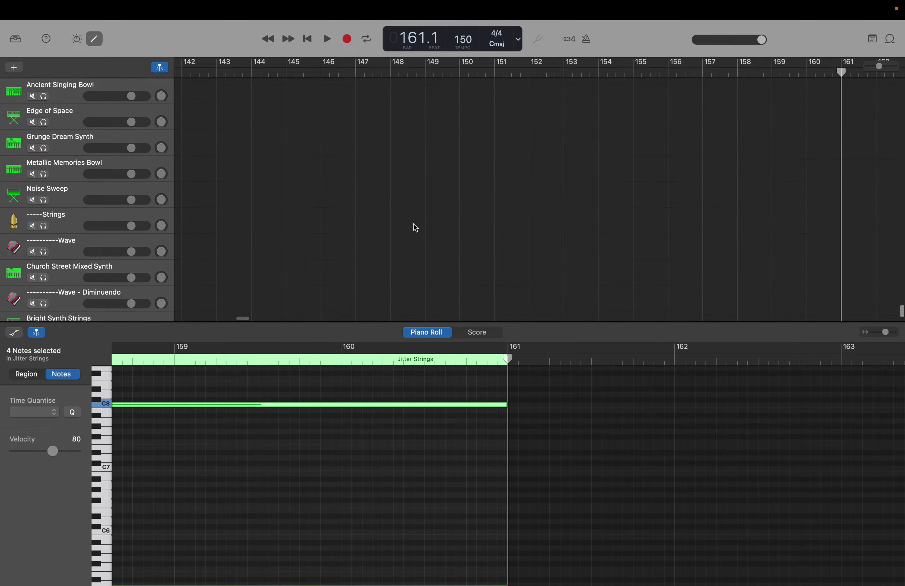
pyautogui.scroll(4, 415, 228)
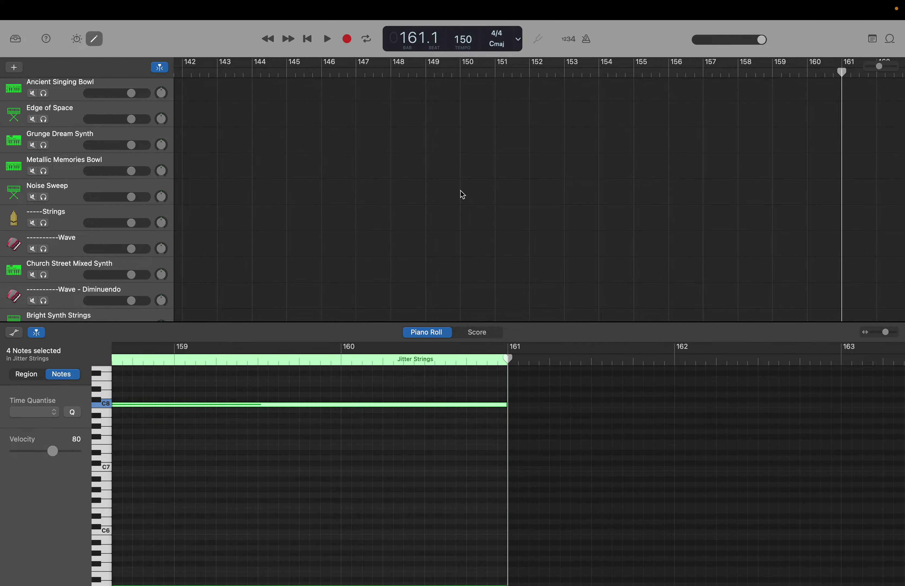
pyautogui.scroll(7, 462, 194)
pyautogui.hscroll(-3, 396, 203)
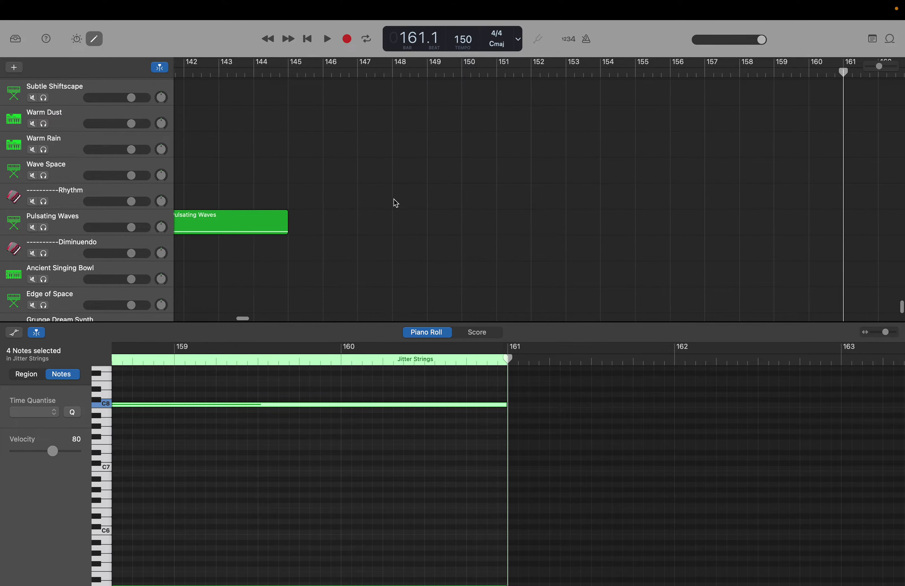
pyautogui.hscroll(-6, 395, 203)
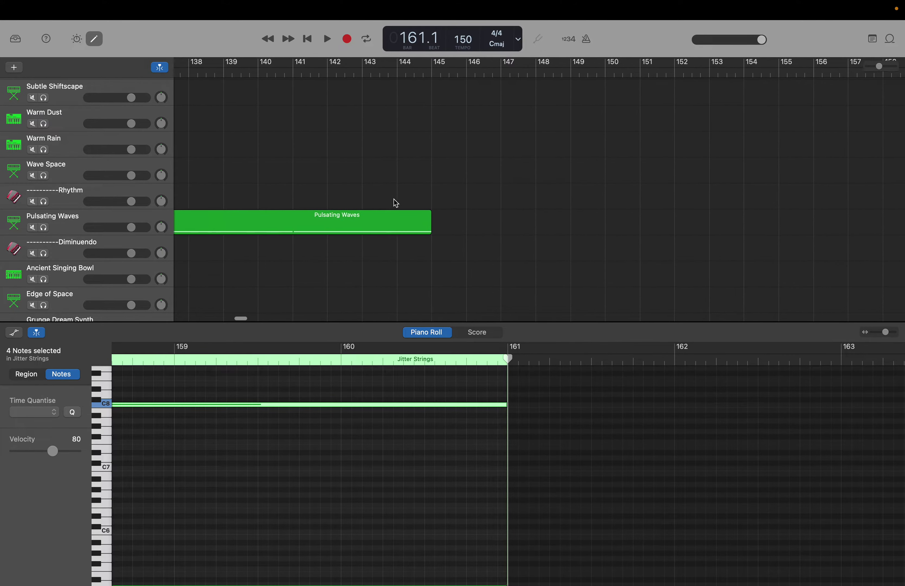
pyautogui.hscroll(-8, 395, 203)
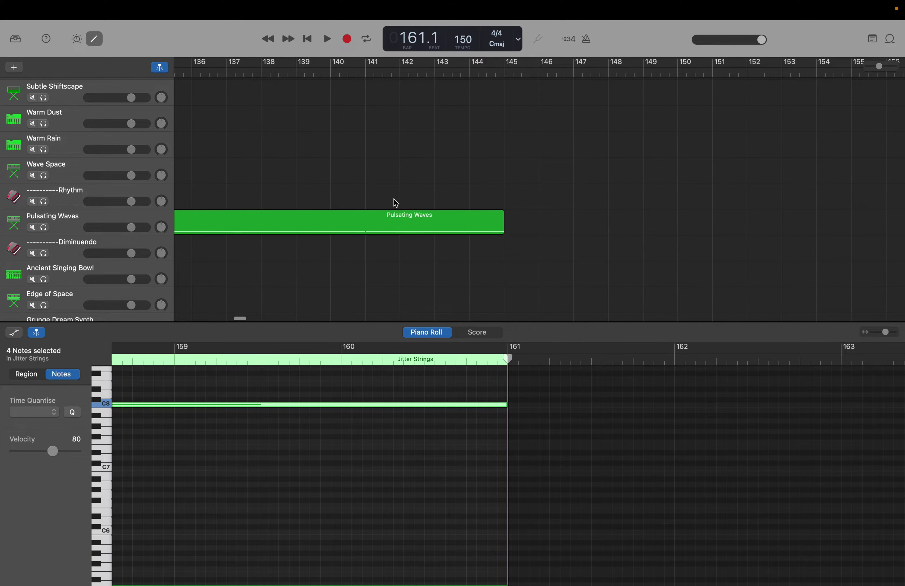
pyautogui.moveTo(403, 217)
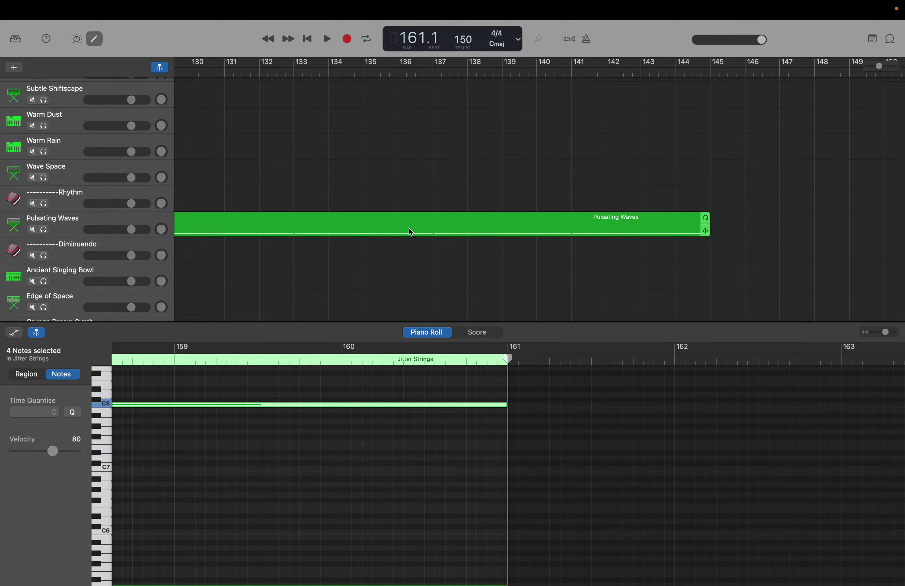
# Place the playhead at bar 145, at the end of the Pulsating Waves region.
pyautogui.press('Return')
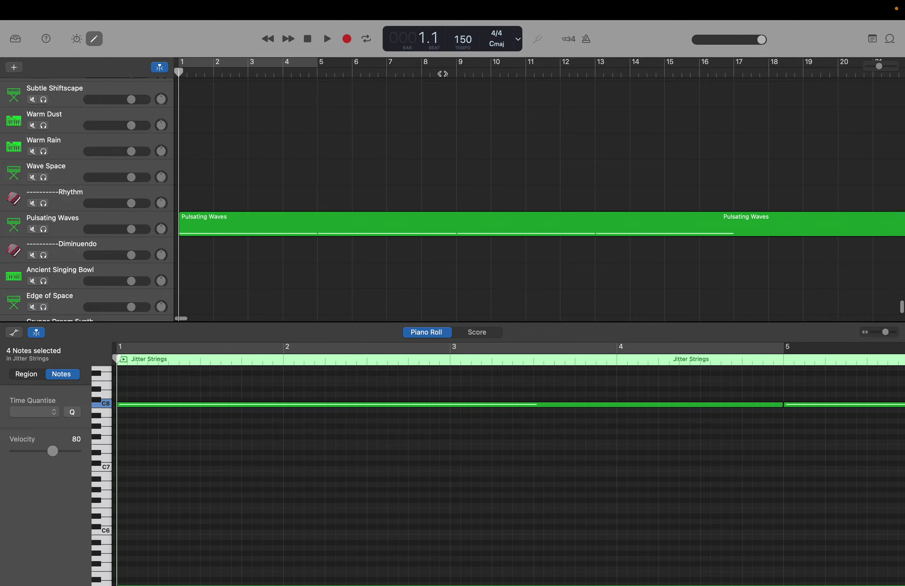
pyautogui.doubleClick(418, 41)
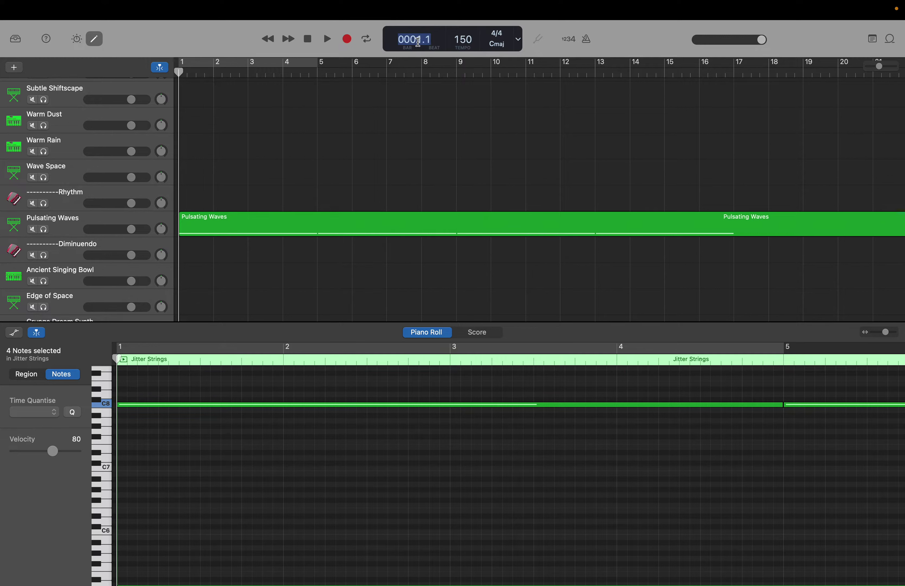
pyautogui.write('144')
pyautogui.press('Return')
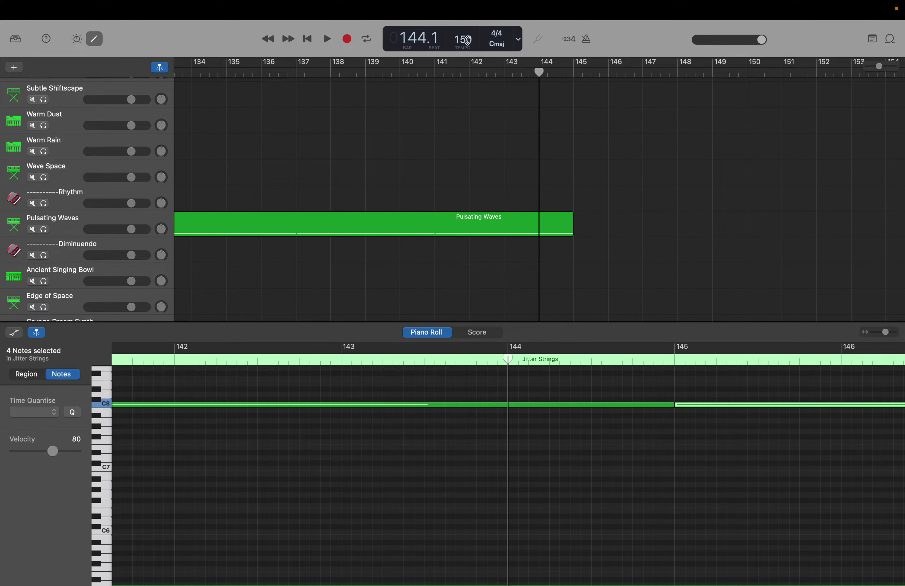
pyautogui.moveTo(539, 72); pyautogui.dragTo(573, 75)
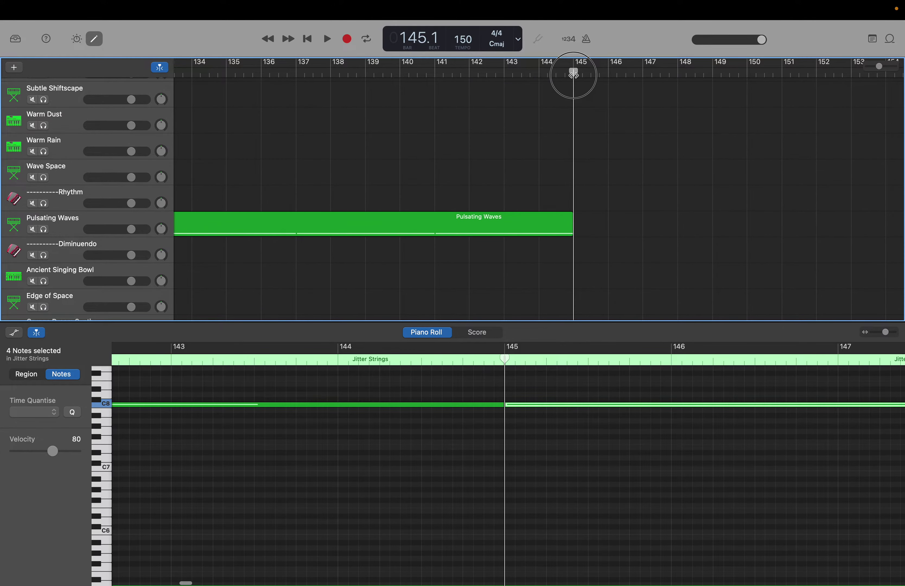
# Copy the four Pulsating Waves notes starting at bar 129 and paste them at bar 145.
pyautogui.hscroll(-15, 372, 215)
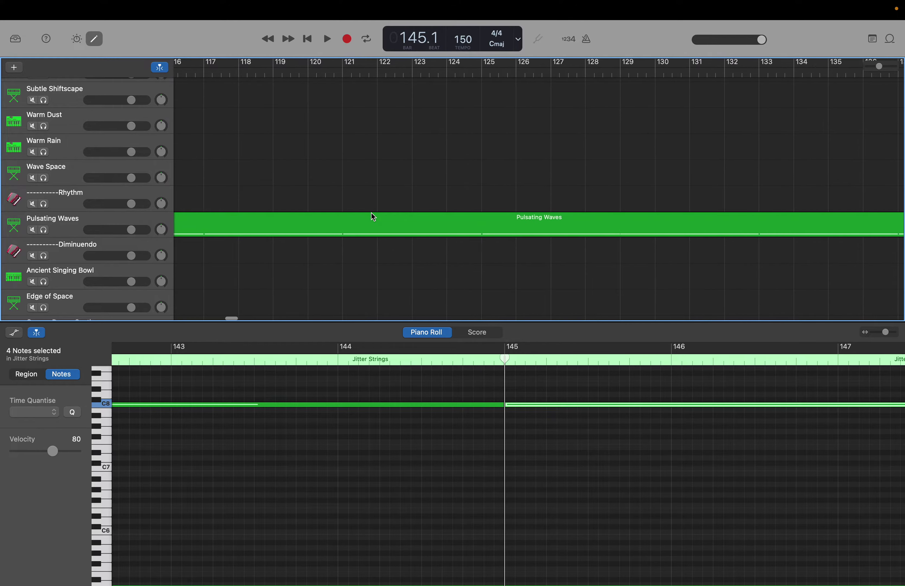
pyautogui.hscroll(4, 372, 217)
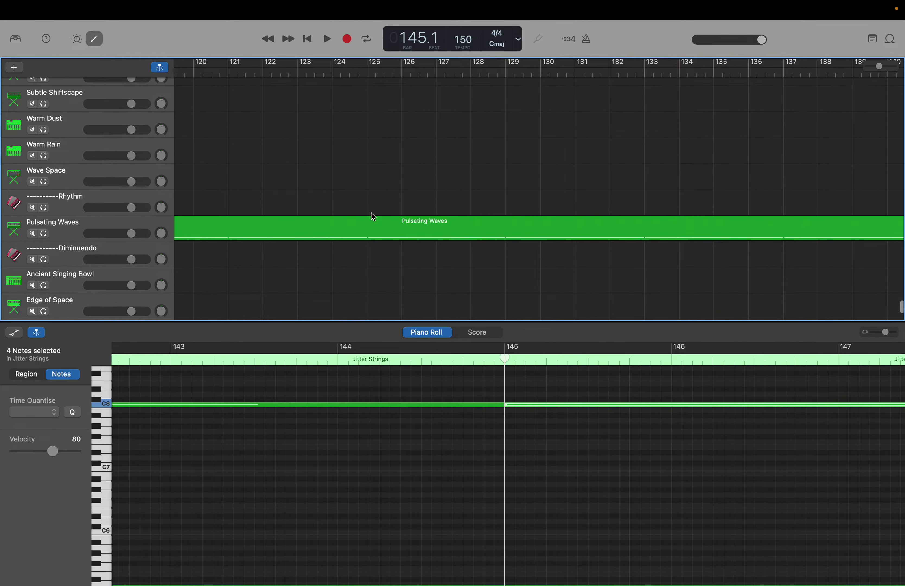
pyautogui.hscroll(2, 371, 213)
pyautogui.click(415, 234)
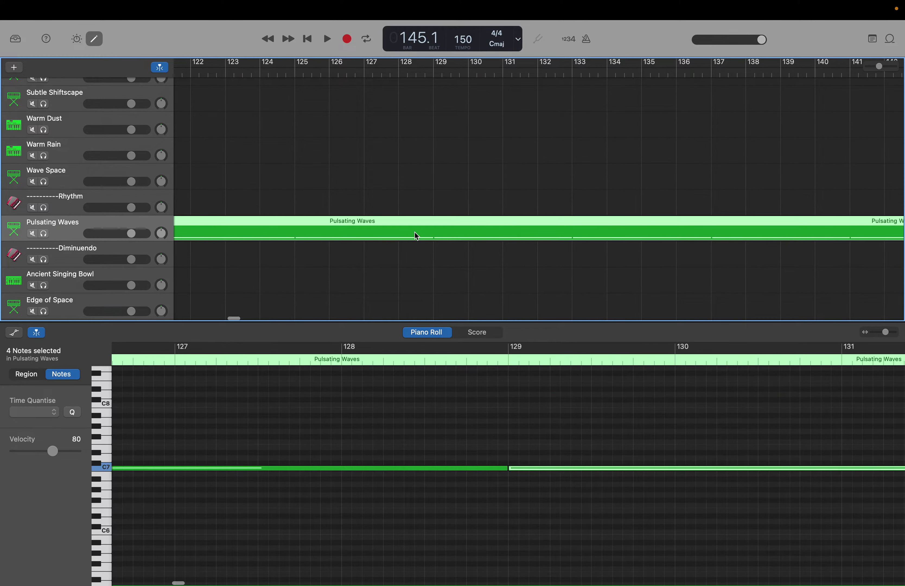
pyautogui.moveTo(531, 428); pyautogui.dragTo(813, 452)
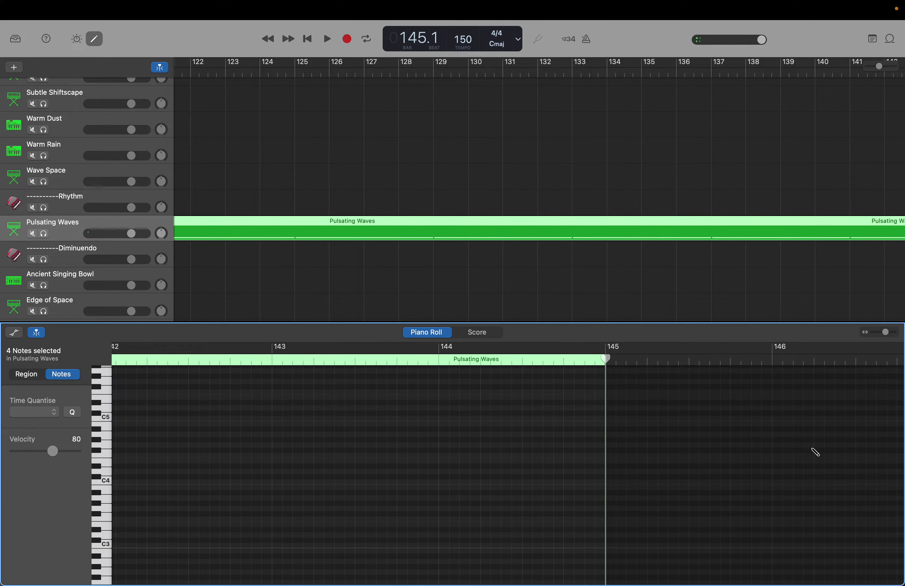
pyautogui.press('End')
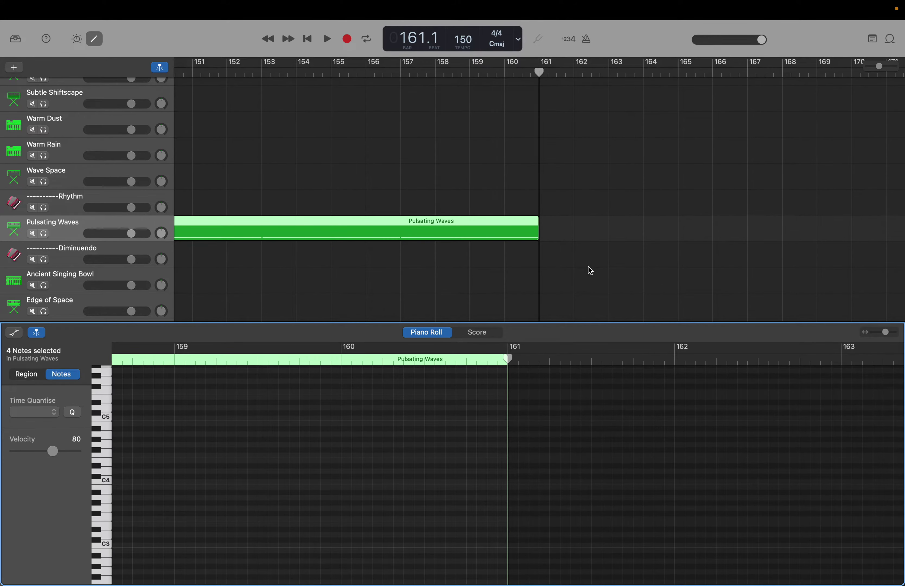
# Copy the eight Shimmering Voice Texture notes in bars 129–144 and paste them at bar 145.
pyautogui.doubleClick(399, 38)
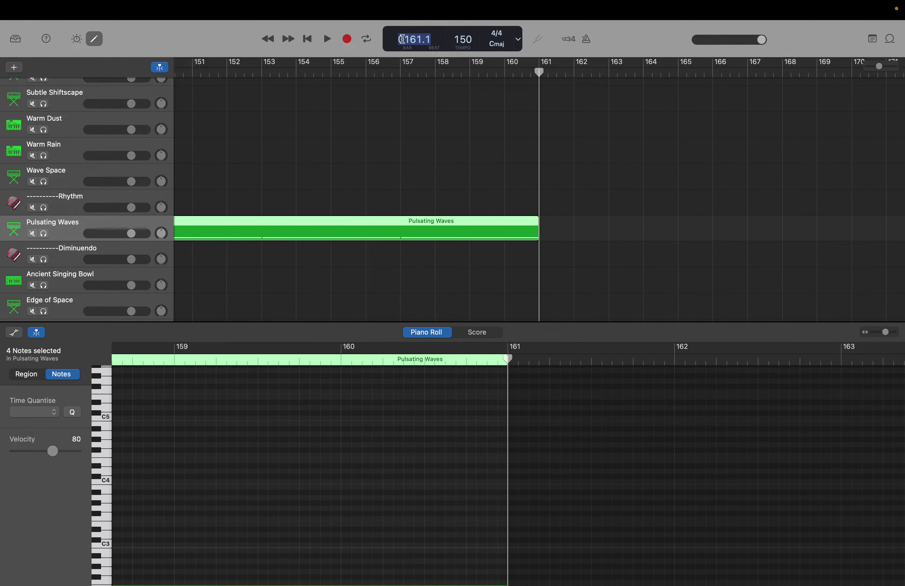
pyautogui.write('129')
pyautogui.press('Return')
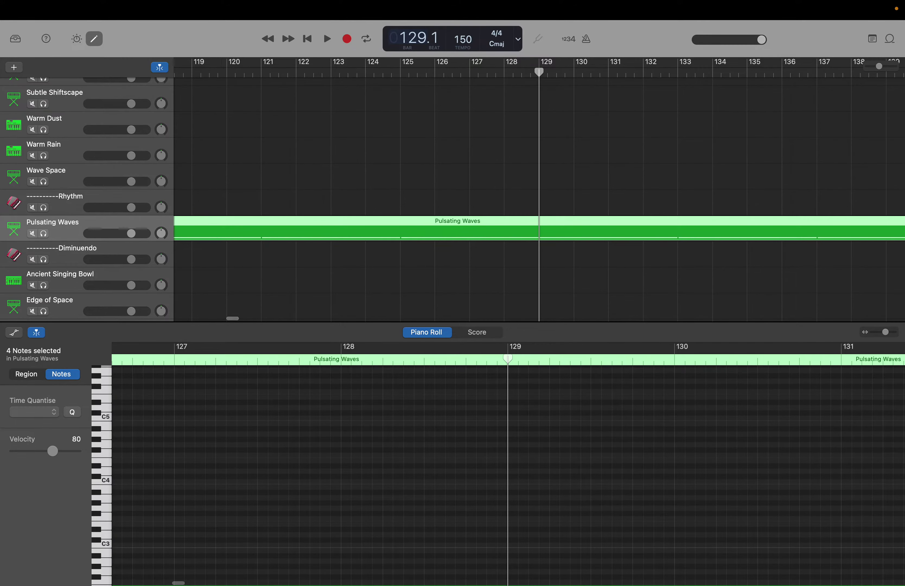
pyautogui.scroll(10, 554, 145)
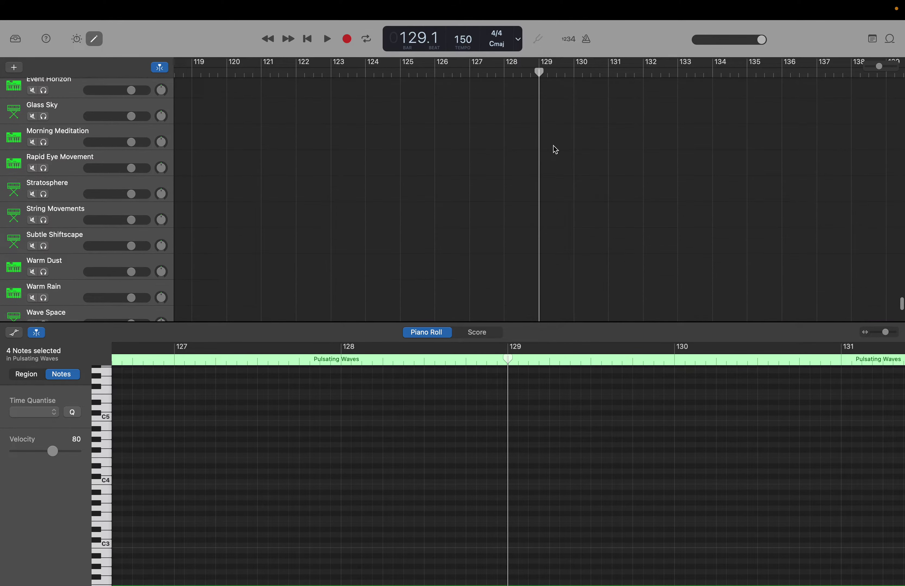
pyautogui.scroll(10, 554, 149)
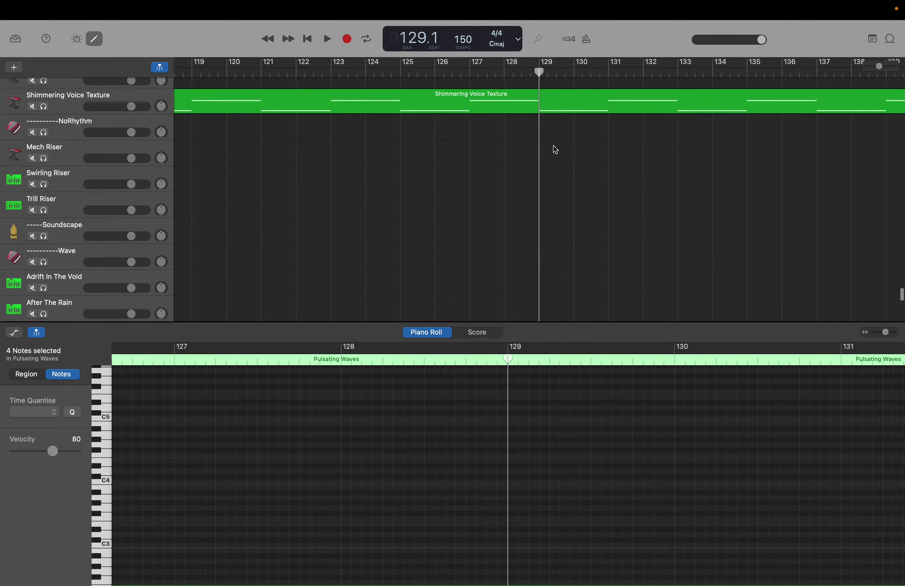
pyautogui.click(553, 139)
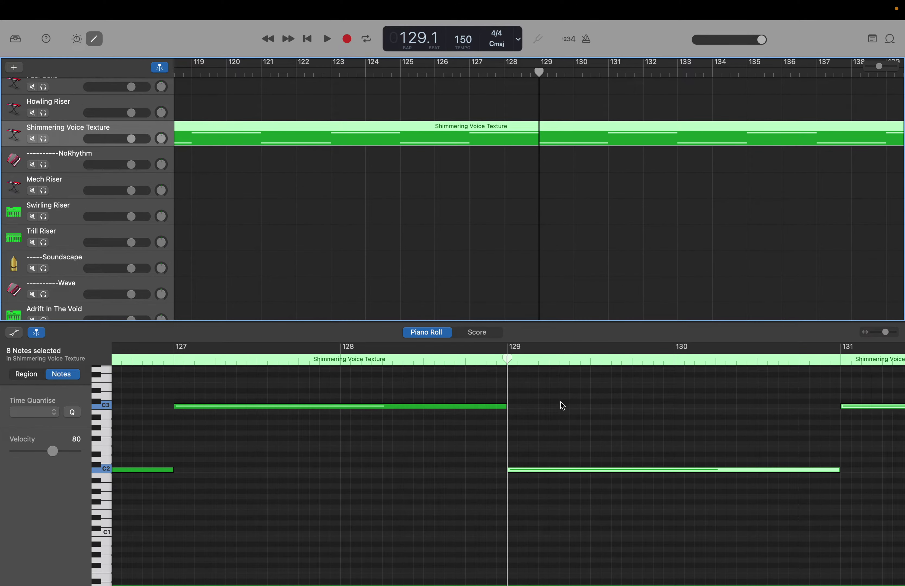
pyautogui.moveTo(540, 497); pyautogui.dragTo(819, 519)
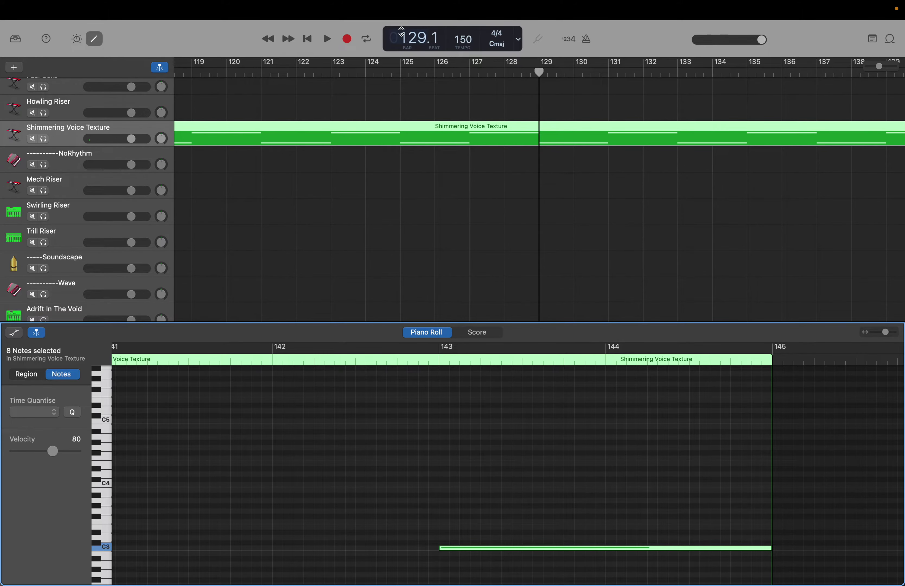
pyautogui.doubleClick(410, 37)
pyautogui.write('145')
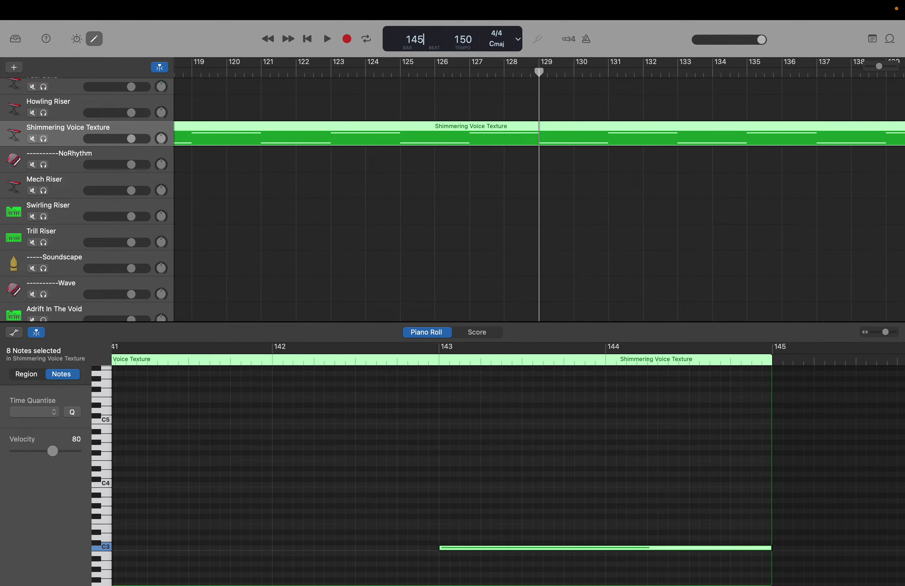
pyautogui.press('Return')
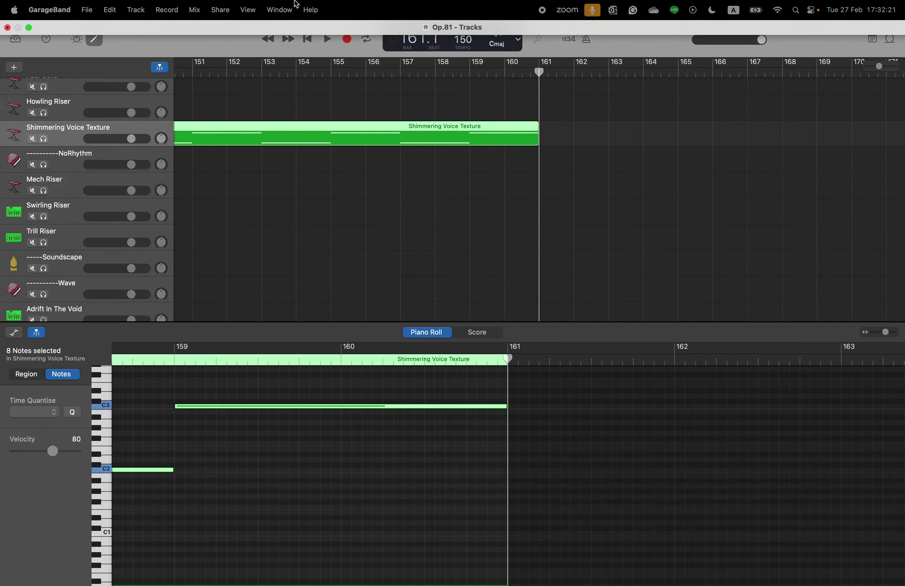
# Move the playhead back to bar 129 and open the Cymbal Swell region's notes for editing.
pyautogui.scroll(5, 352, 143)
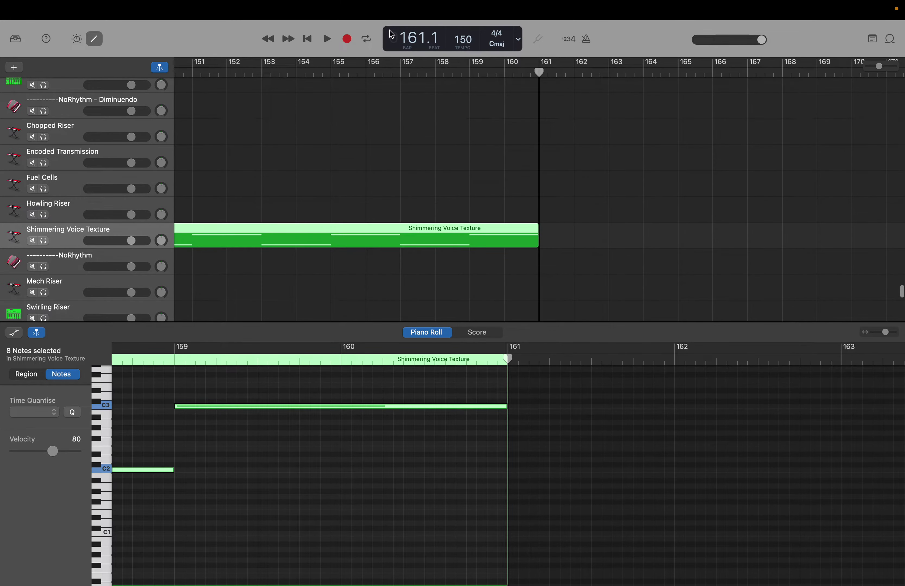
pyautogui.doubleClick(397, 36)
pyautogui.write('129')
pyautogui.press('Return')
pyautogui.scroll(4, 524, 130)
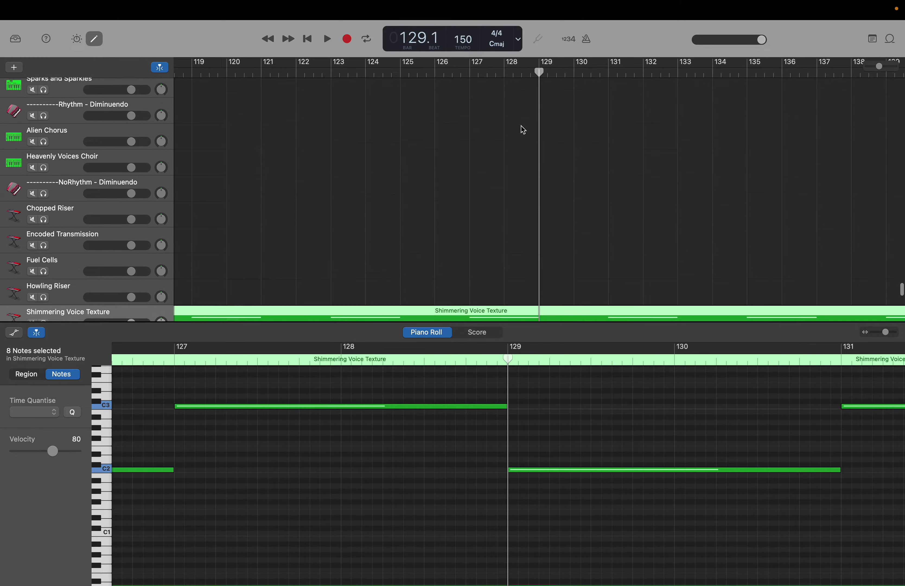
pyautogui.scroll(3, 523, 130)
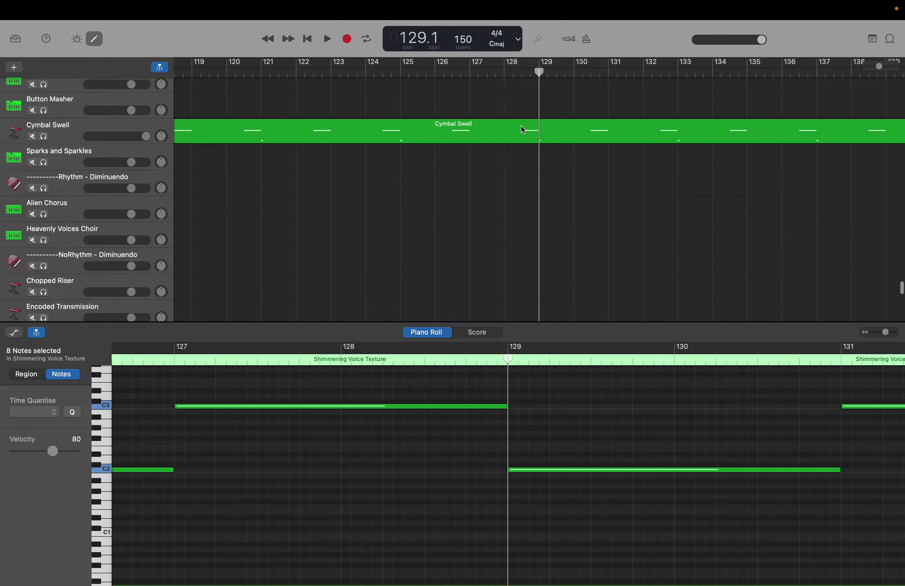
pyautogui.click(541, 130)
# Copy all the Cymbal Swell notes from C7 down to C-2 in bars 129–144 and paste them at bar 145.
pyautogui.click(539, 431)
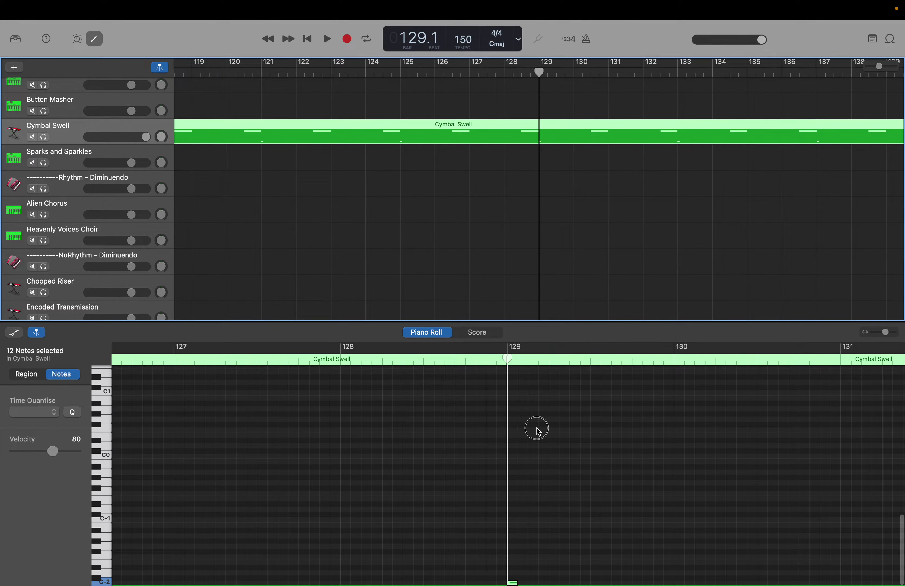
pyautogui.scroll(10, 539, 431)
pyautogui.scroll(4, 539, 432)
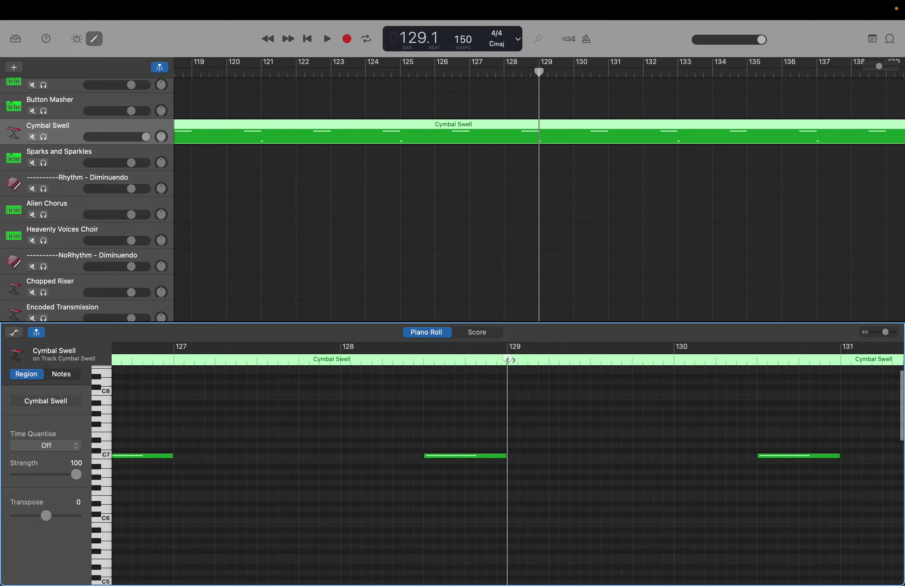
pyautogui.moveTo(513, 374); pyautogui.dragTo(782, 582)
pyautogui.moveTo(779, 562)
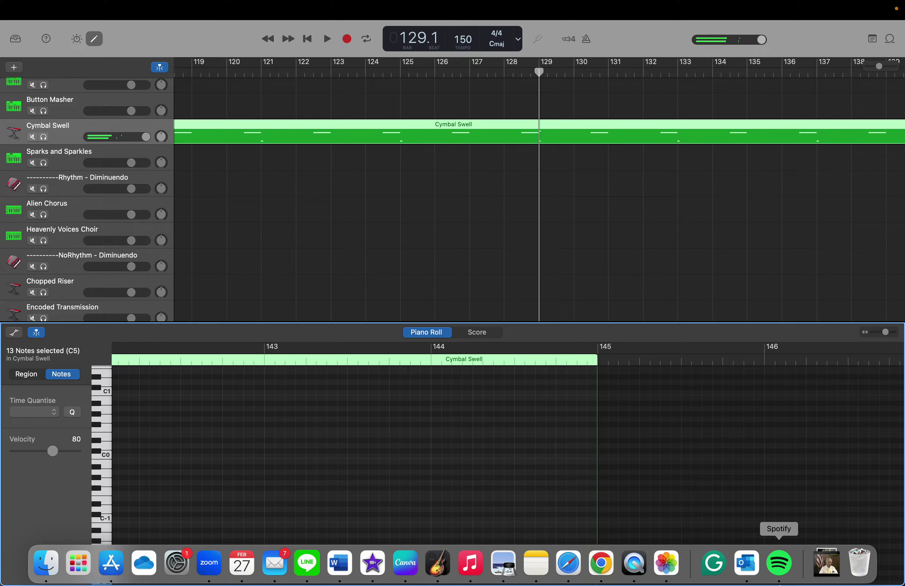
pyautogui.doubleClick(413, 41)
pyautogui.write('12')
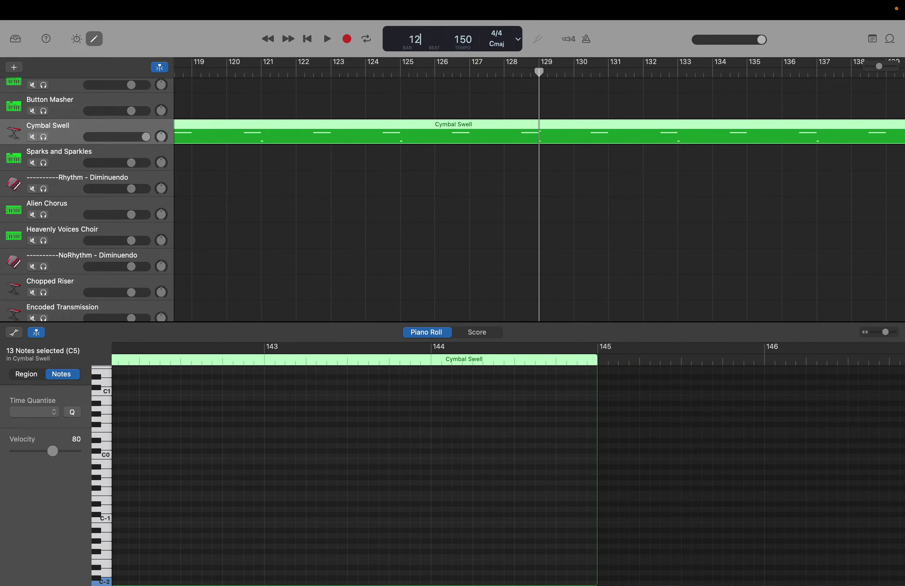
pyautogui.press('BackSpace')
pyautogui.write('45')
pyautogui.press('Return')
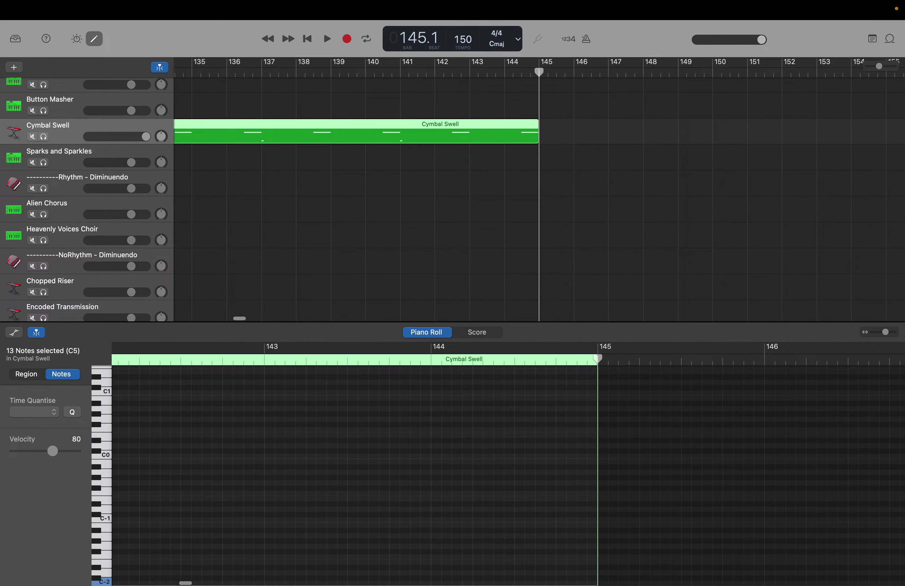
pyautogui.hotkey('shift', '.')
pyautogui.hotkey('shift', '.')
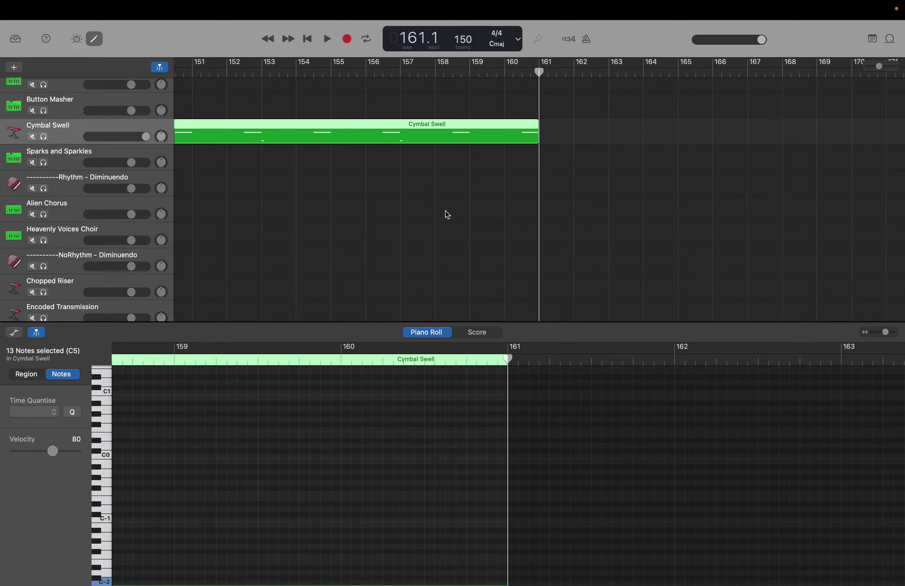
# Copy the four Bright Plucked String C5 notes in bars 129–144 and paste them at bar 145.
pyautogui.moveTo(457, 135)
pyautogui.press('Return')
pyautogui.scroll(10, 597, 204)
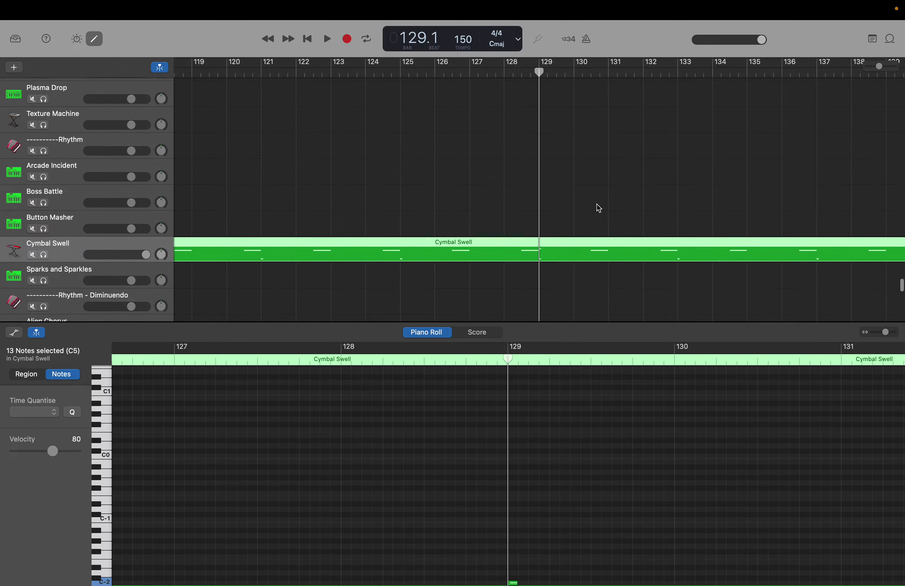
pyautogui.scroll(10, 596, 204)
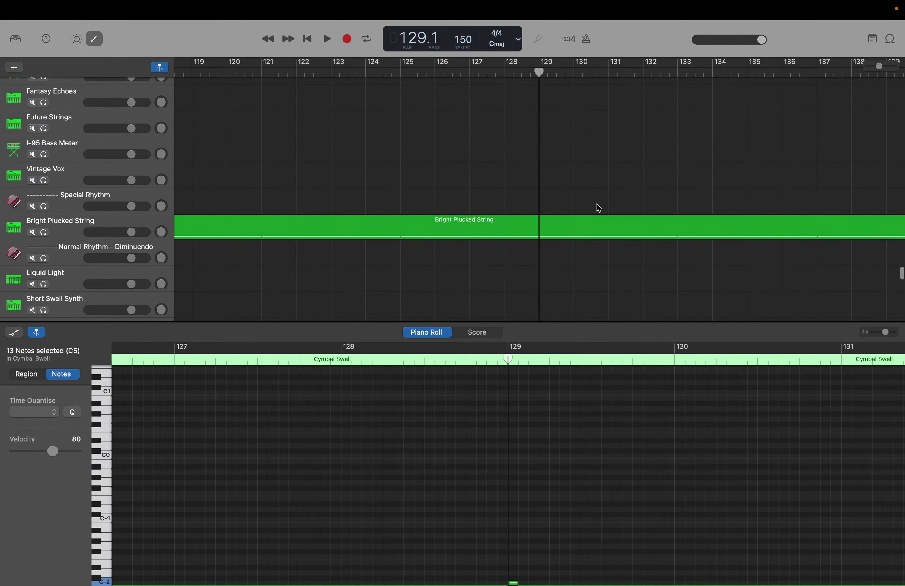
pyautogui.click(558, 225)
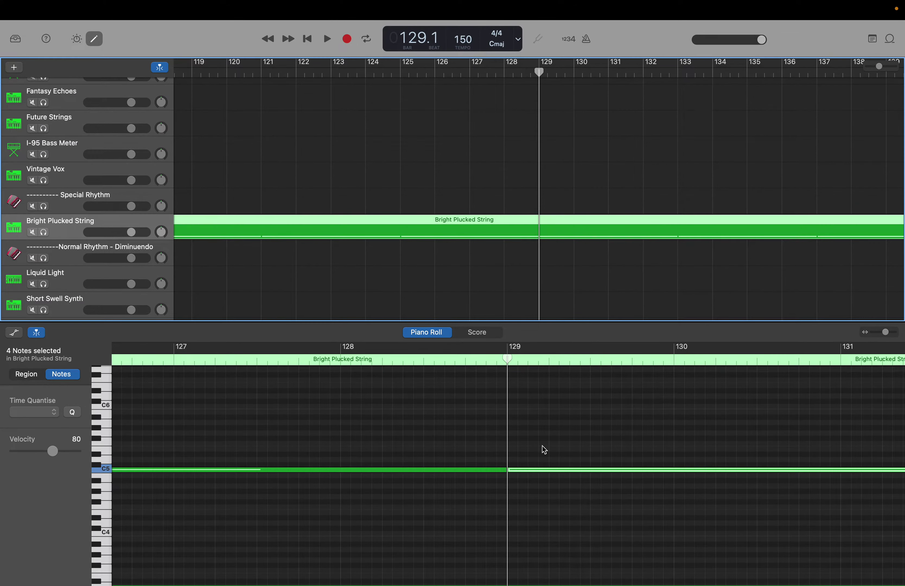
pyautogui.moveTo(527, 440); pyautogui.dragTo(811, 539)
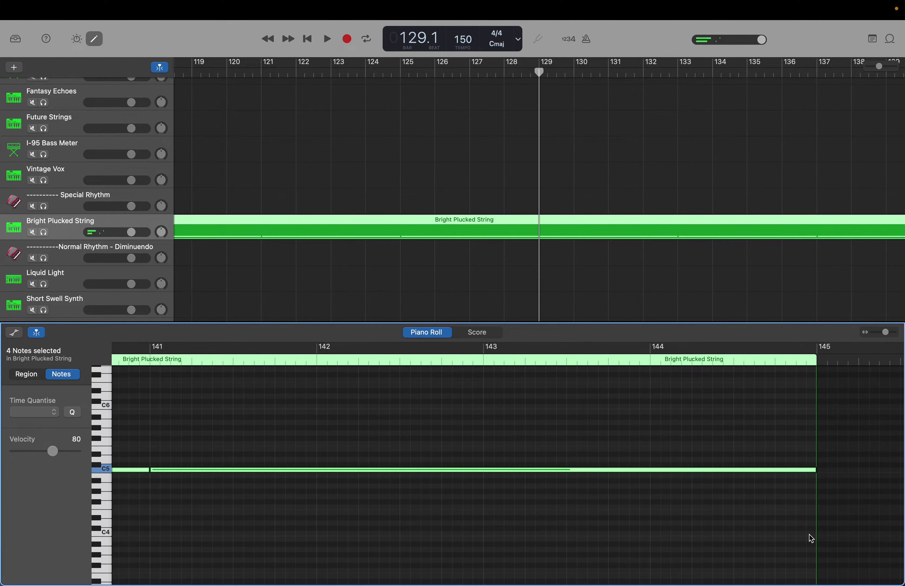
pyautogui.doubleClick(418, 37)
pyautogui.write('14')
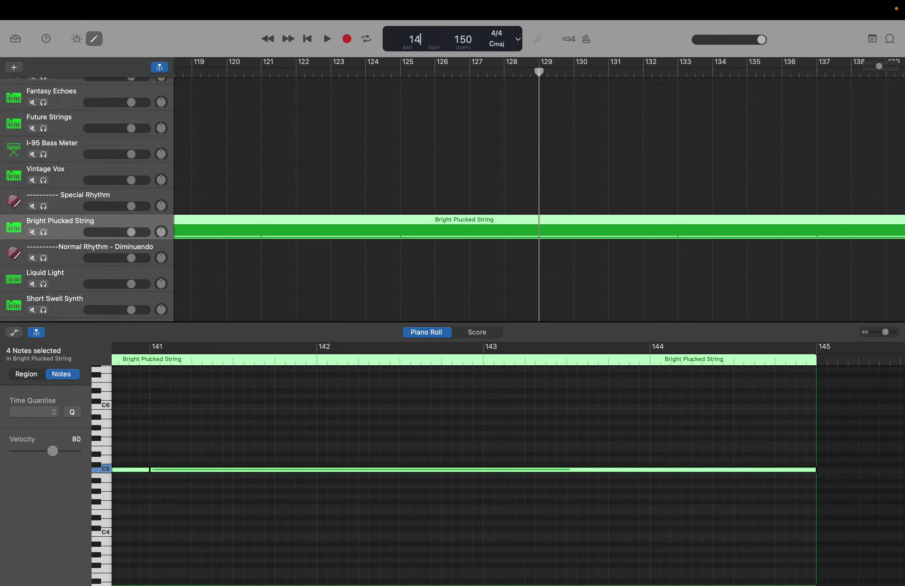
pyautogui.write('5')
pyautogui.press('Return')
pyautogui.hotkey('shift', '.')
pyautogui.hotkey('shift', '.')
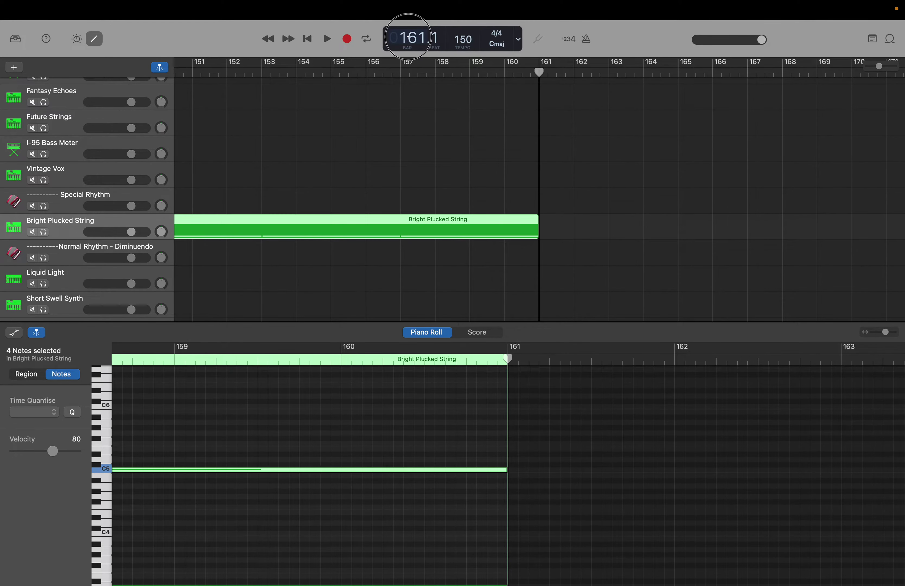
# Copy the 24 Reign of the Sprites notes in bars 129–144 and paste them at bar 145.
pyautogui.press('Return')
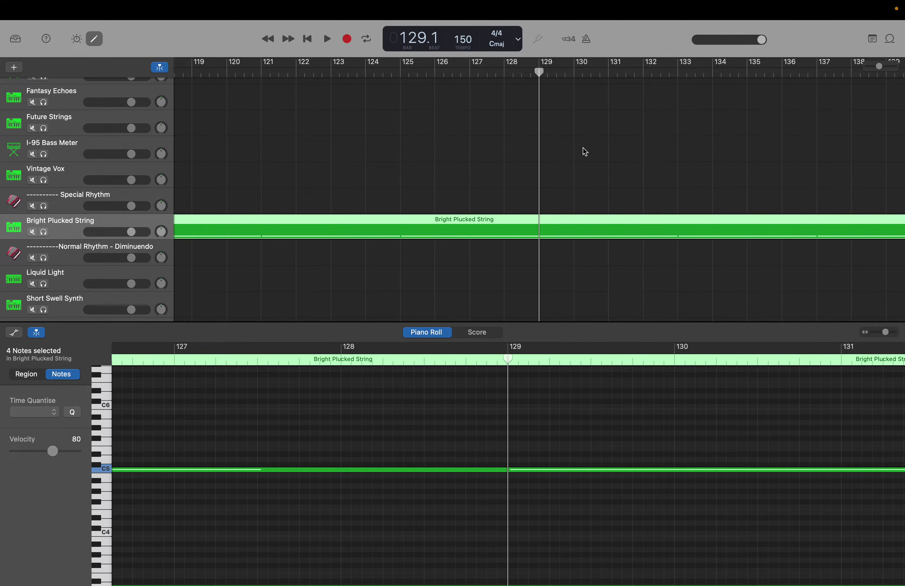
pyautogui.scroll(3, 584, 149)
pyautogui.scroll(10, 583, 148)
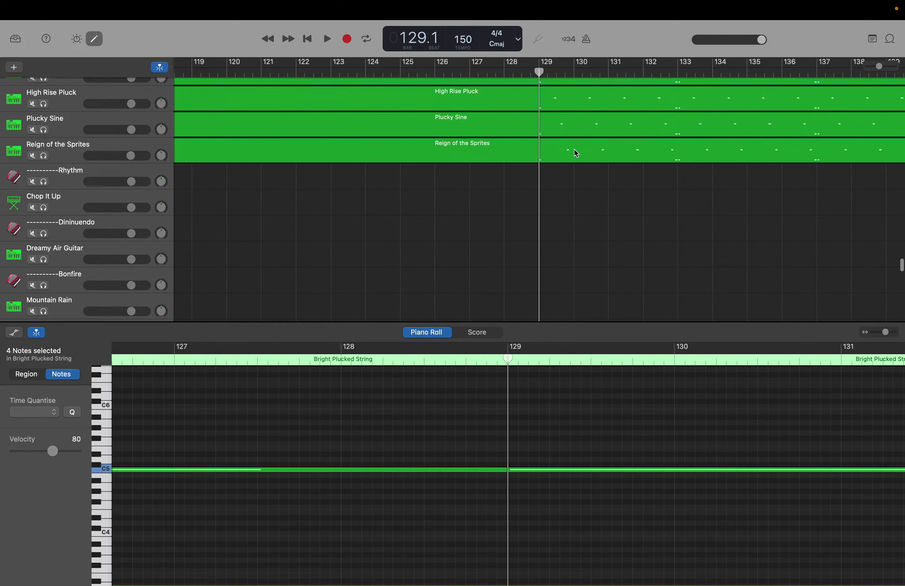
pyautogui.click(558, 156)
pyautogui.scroll(10, 558, 379)
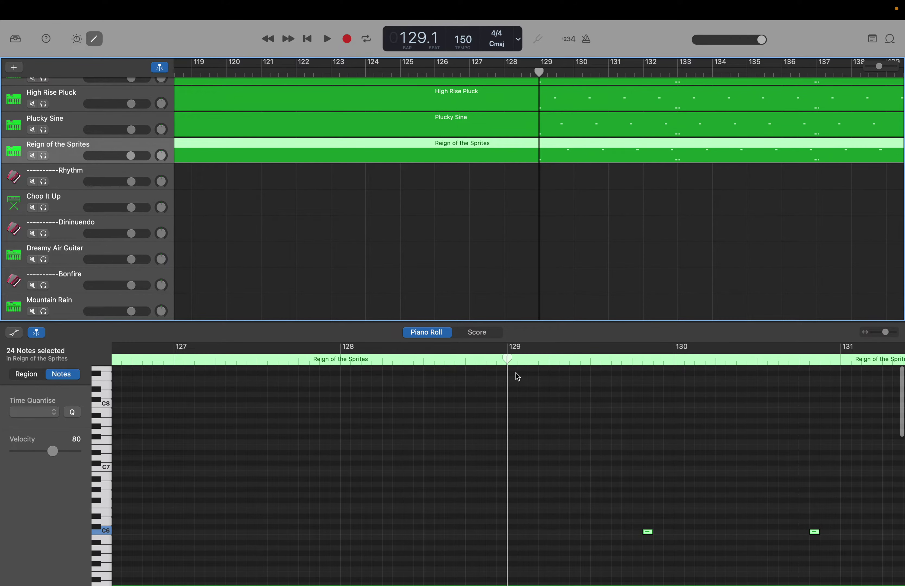
pyautogui.moveTo(511, 366); pyautogui.dragTo(533, 582)
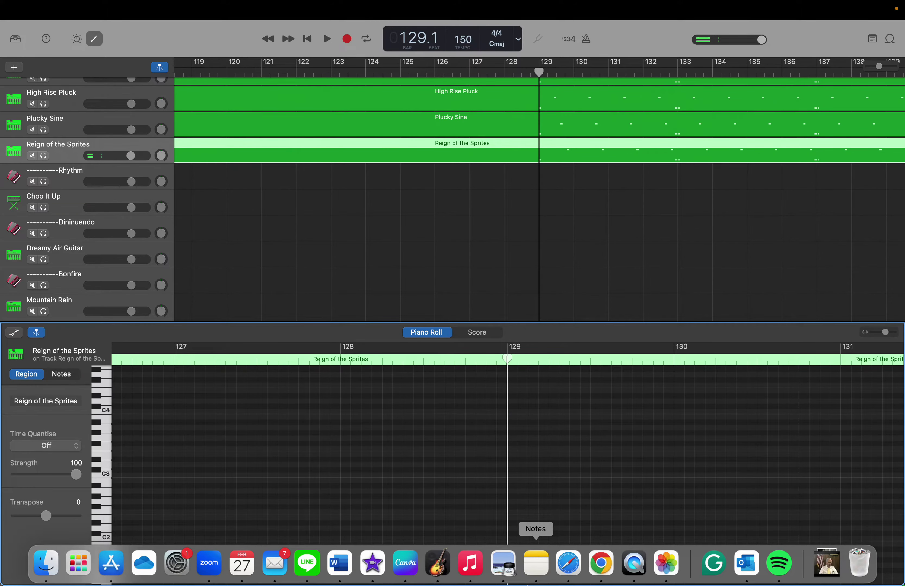
pyautogui.scroll(15, 505, 422)
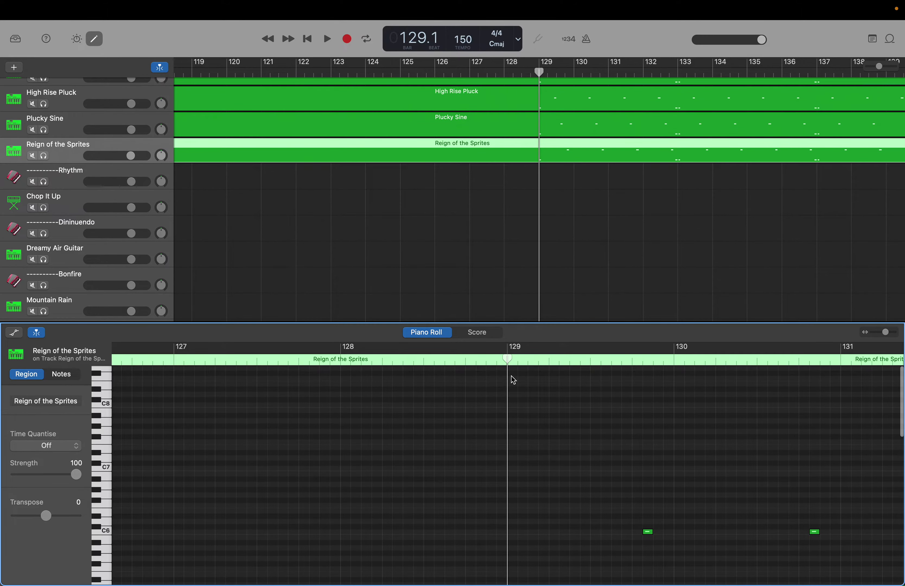
pyautogui.moveTo(510, 372); pyautogui.dragTo(900, 582)
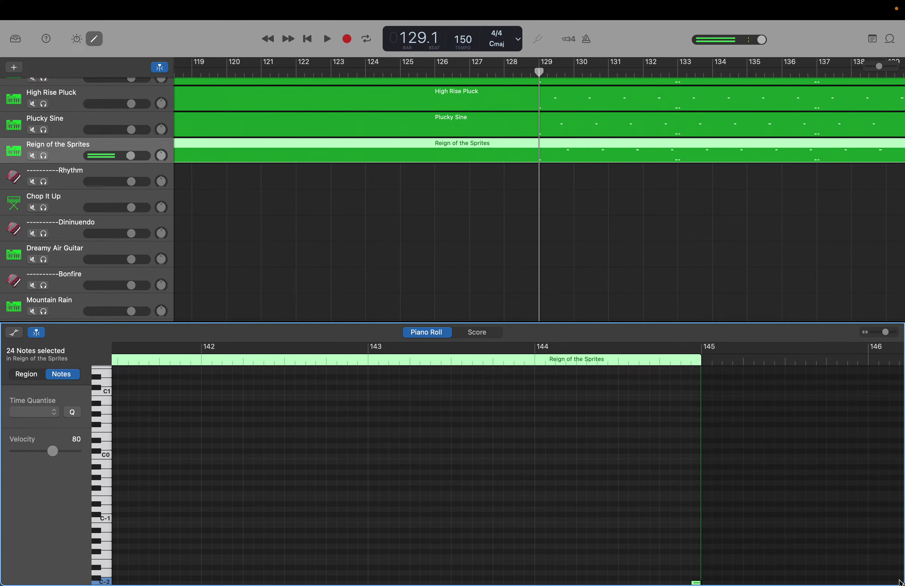
pyautogui.doubleClick(398, 40)
pyautogui.write('145')
pyautogui.press('Return')
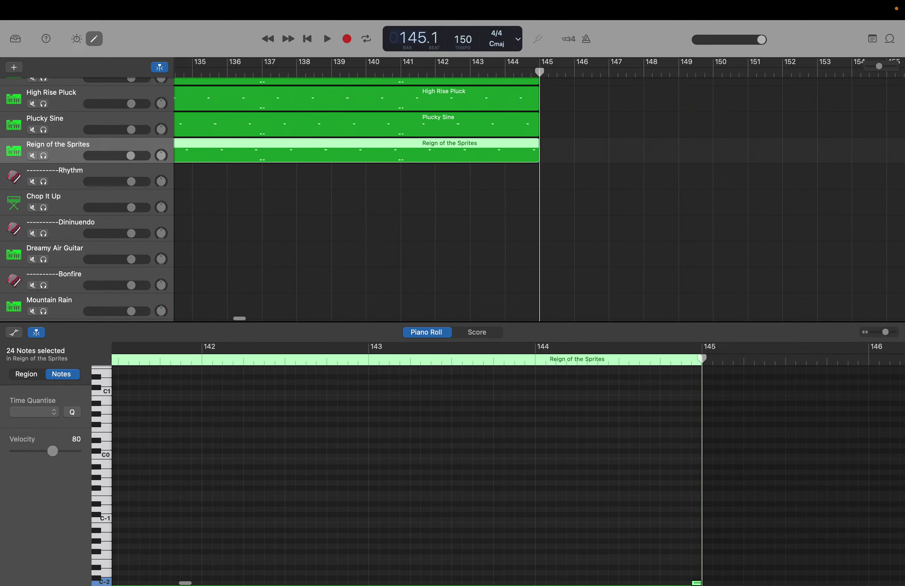
pyautogui.hotkey('shift', '.')
pyautogui.hotkey('shift', '.')
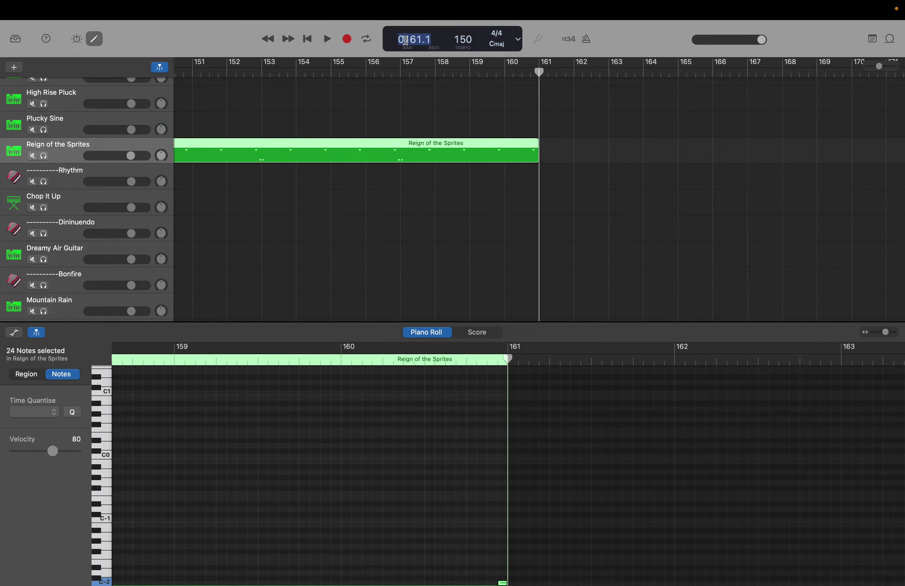
# Return the playhead to bar 129, copy all the Plucky Sine notes in bars 129–144 and paste them at bar 145.
pyautogui.press('Return')
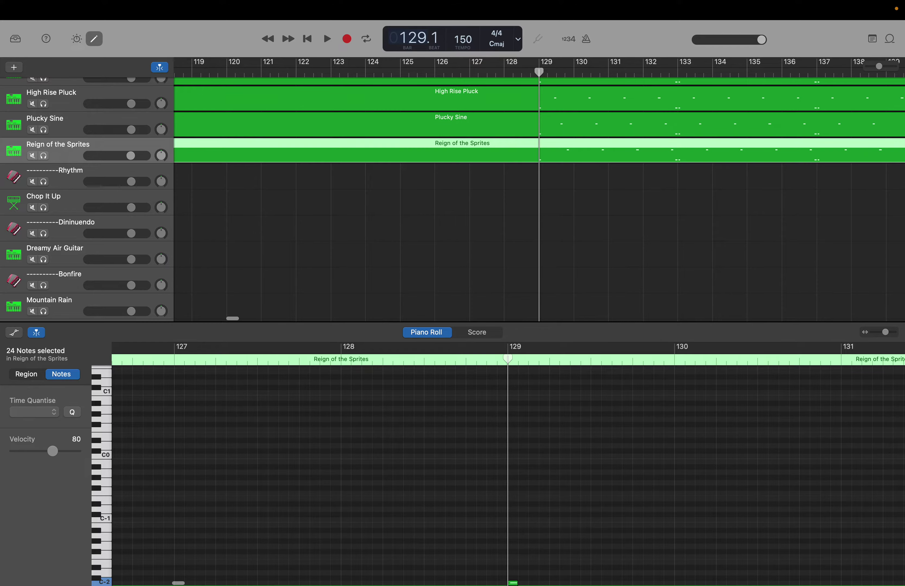
pyautogui.click(541, 128)
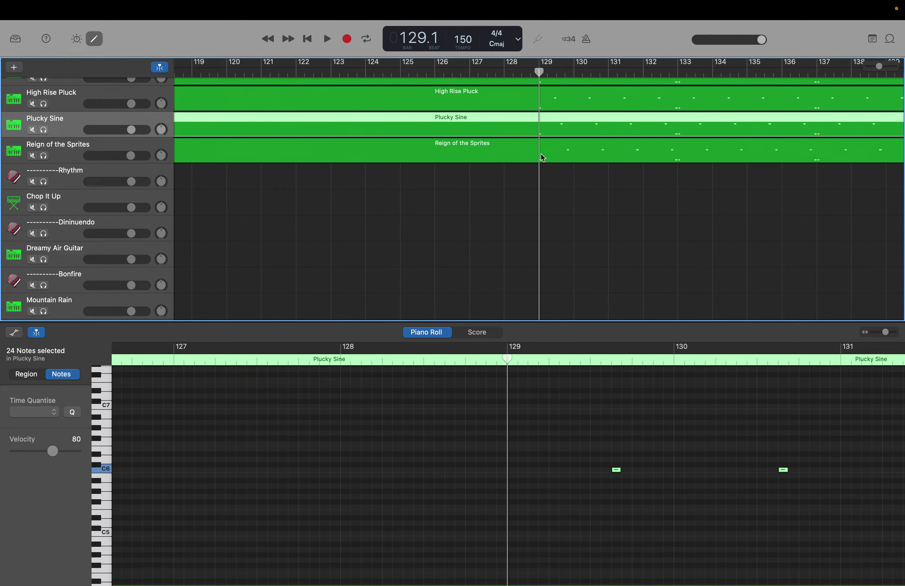
pyautogui.click(527, 378)
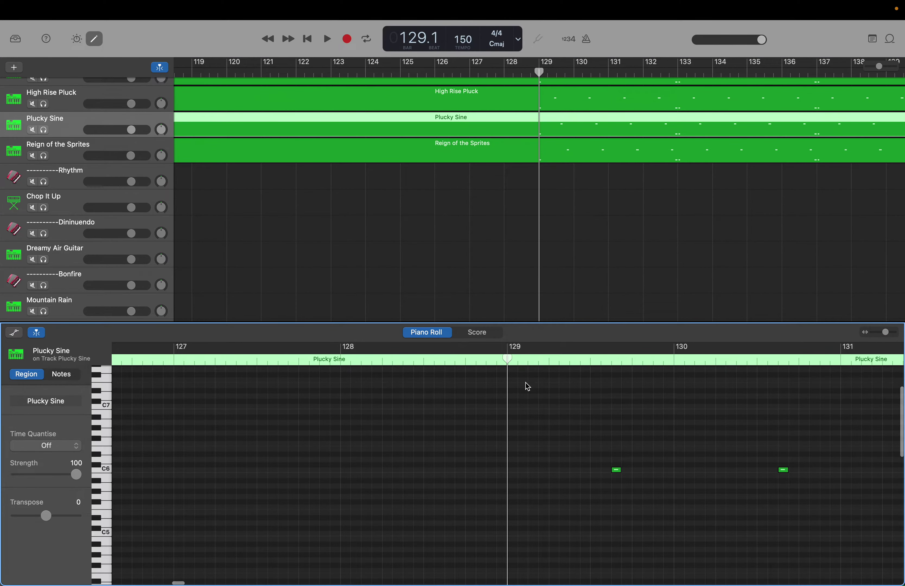
pyautogui.scroll(5, 526, 382)
pyautogui.moveTo(513, 369); pyautogui.dragTo(899, 580)
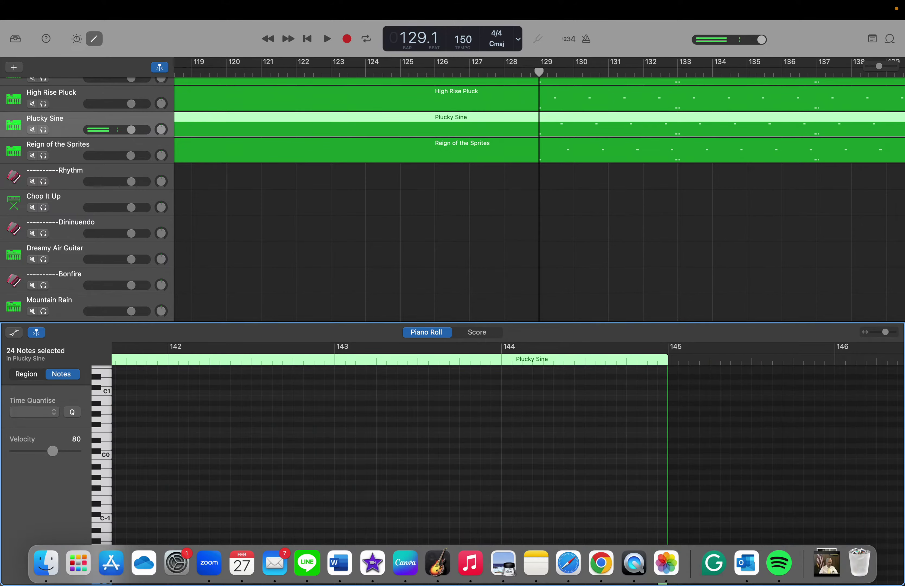
pyautogui.doubleClick(417, 40)
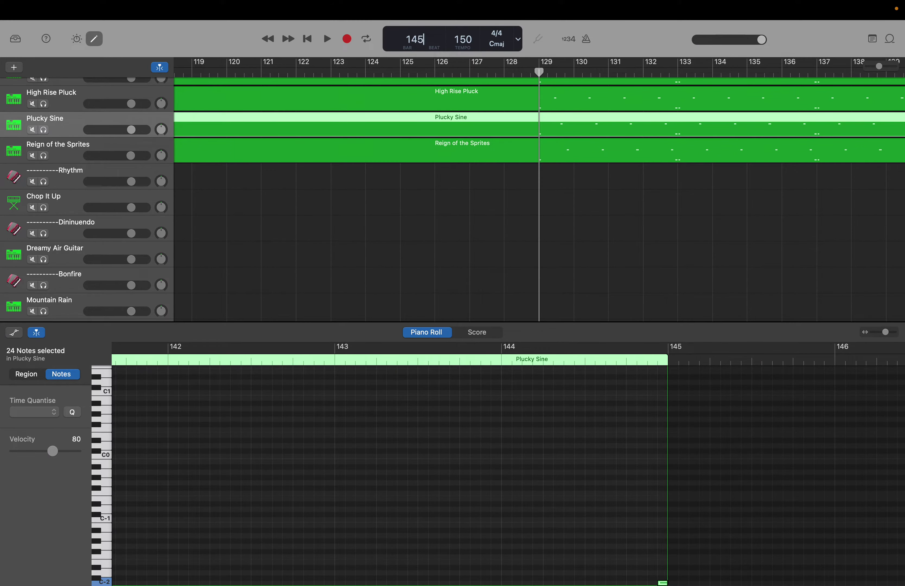
pyautogui.write('145')
pyautogui.press('Return')
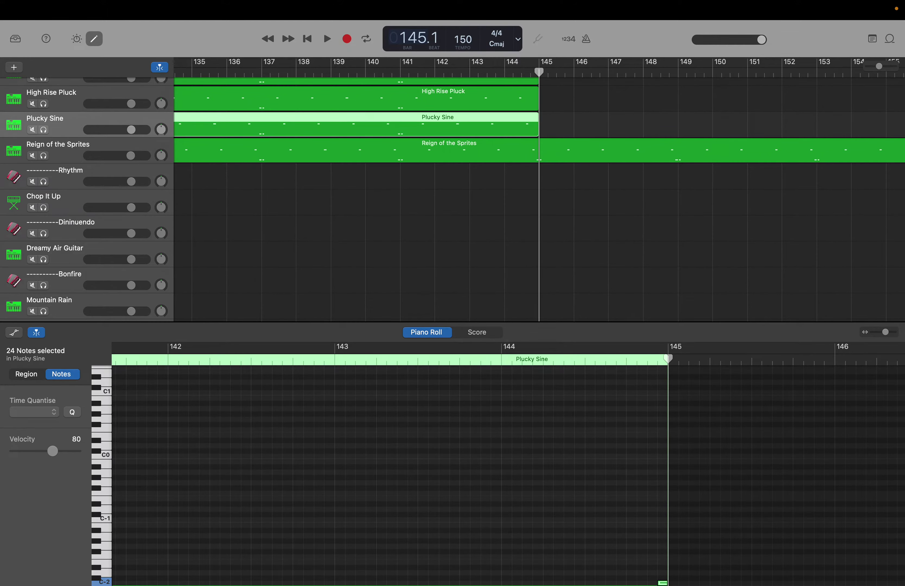
pyautogui.hotkey('shift', '.')
pyautogui.hotkey('shift', '.')
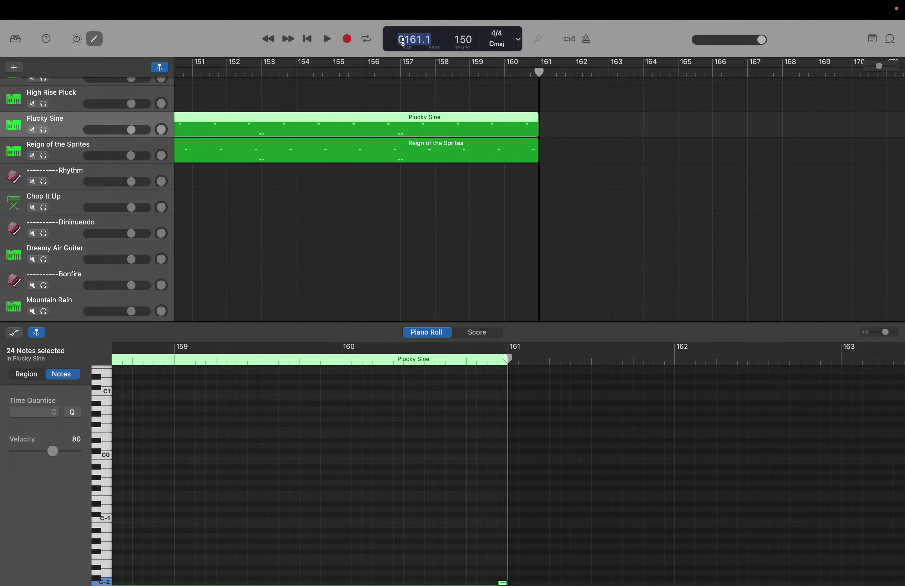
# Return the playhead to bar 129, copy all the High Rise Pluck notes in bars 129–144 and paste them at bar 145.
pyautogui.write('129')
pyautogui.press('Return')
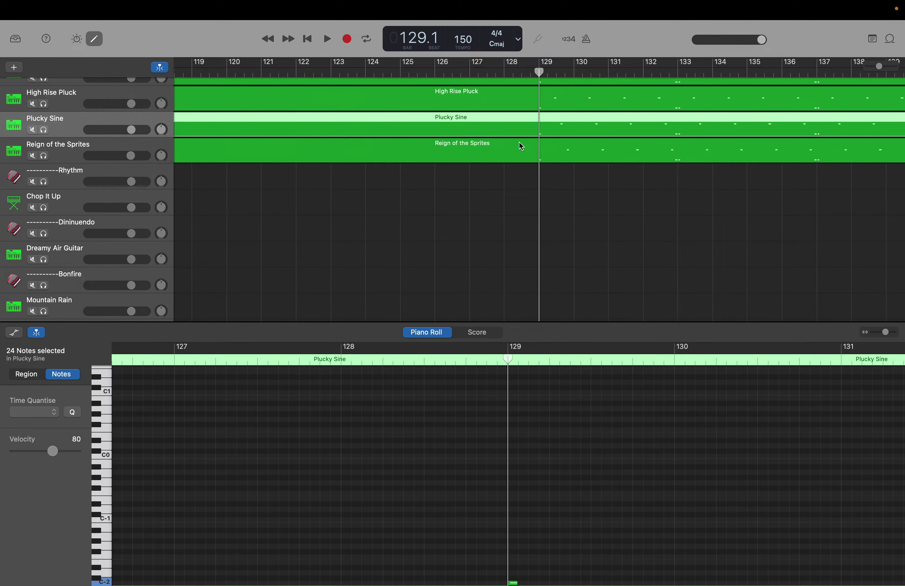
pyautogui.scroll(2, 521, 146)
pyautogui.scroll(2, 519, 142)
pyautogui.click(547, 139)
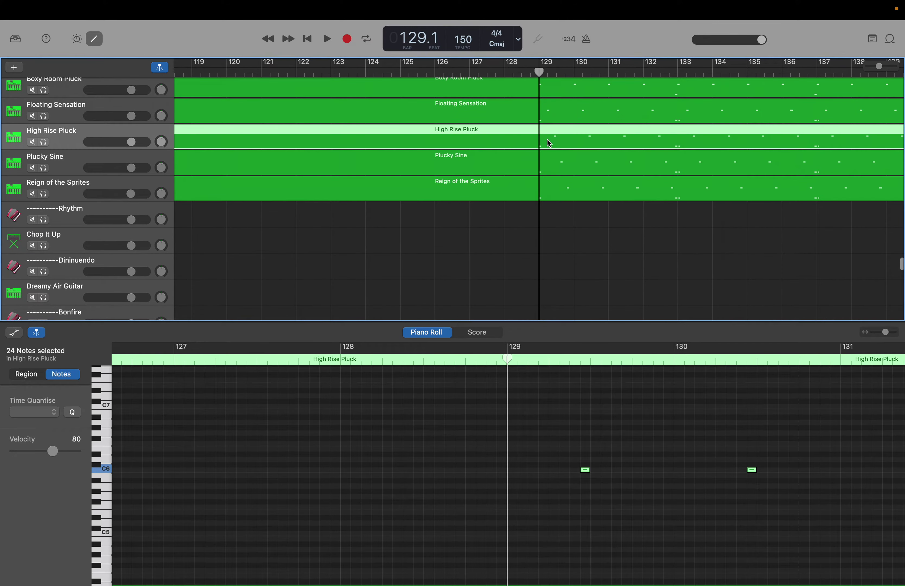
pyautogui.scroll(4, 558, 378)
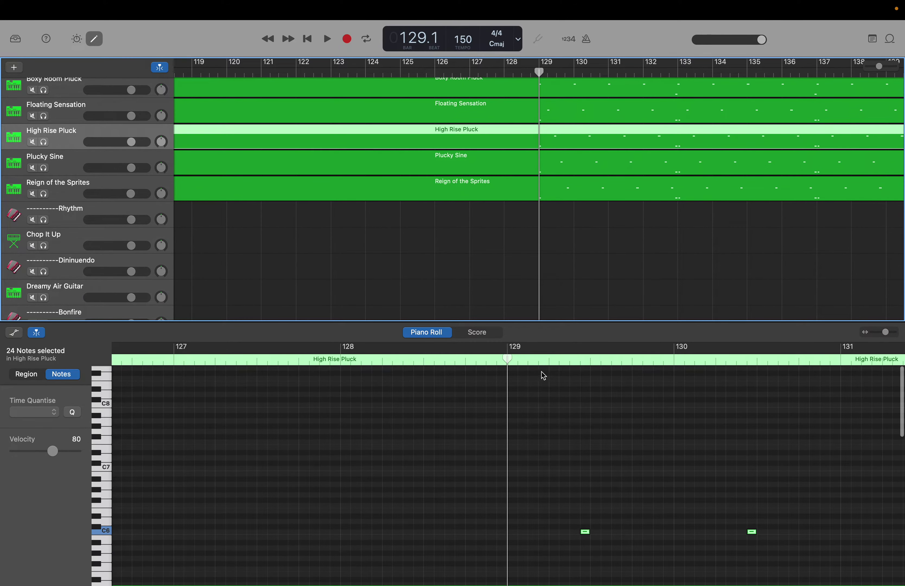
pyautogui.moveTo(512, 372); pyautogui.dragTo(624, 582)
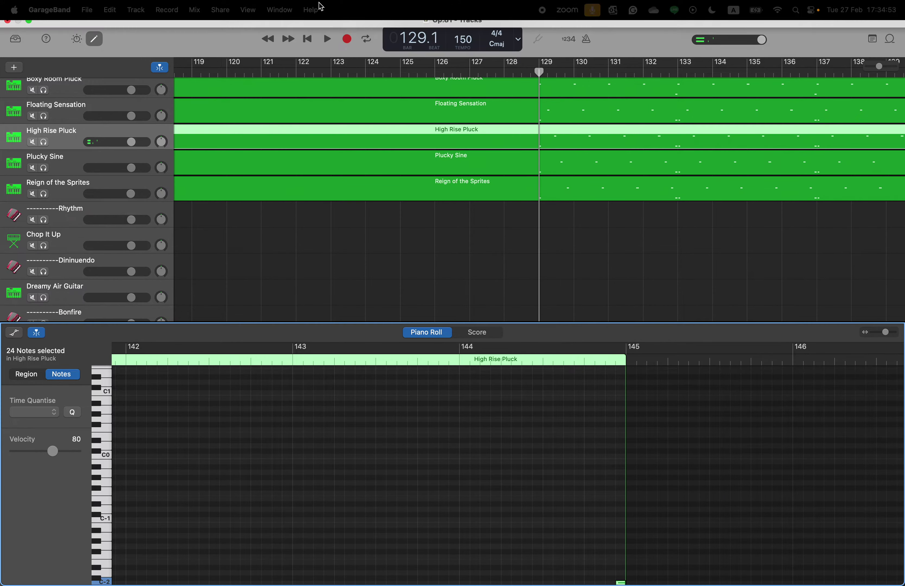
pyautogui.doubleClick(405, 42)
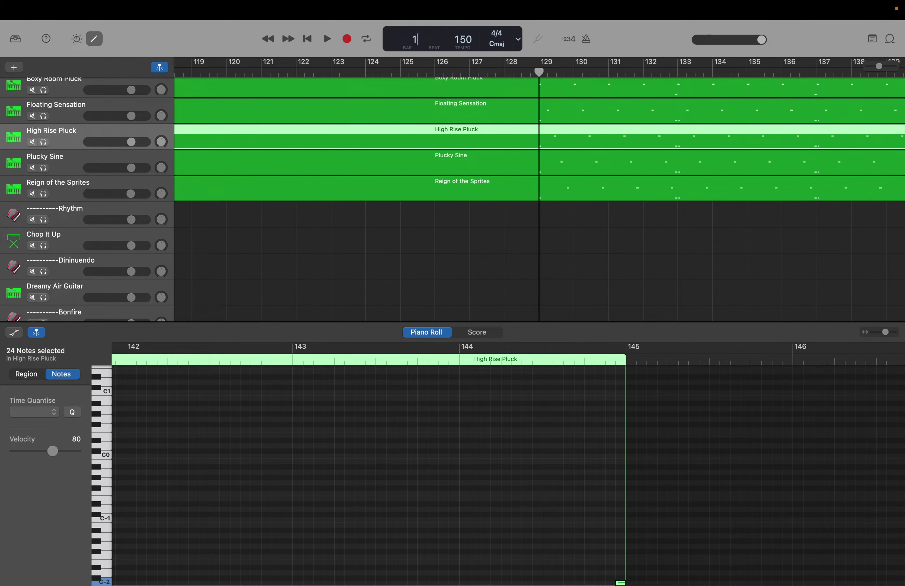
pyautogui.write('145')
pyautogui.press('Return')
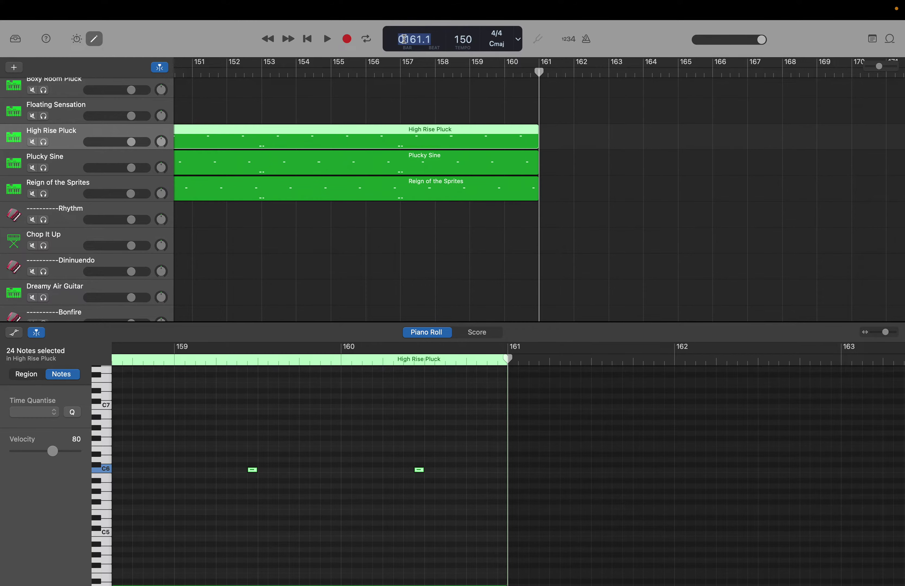
# Return the playhead to bar 129, copy all the Floating Sensation notes in bars 129–144 and paste them at bar 145.
pyautogui.press('Return')
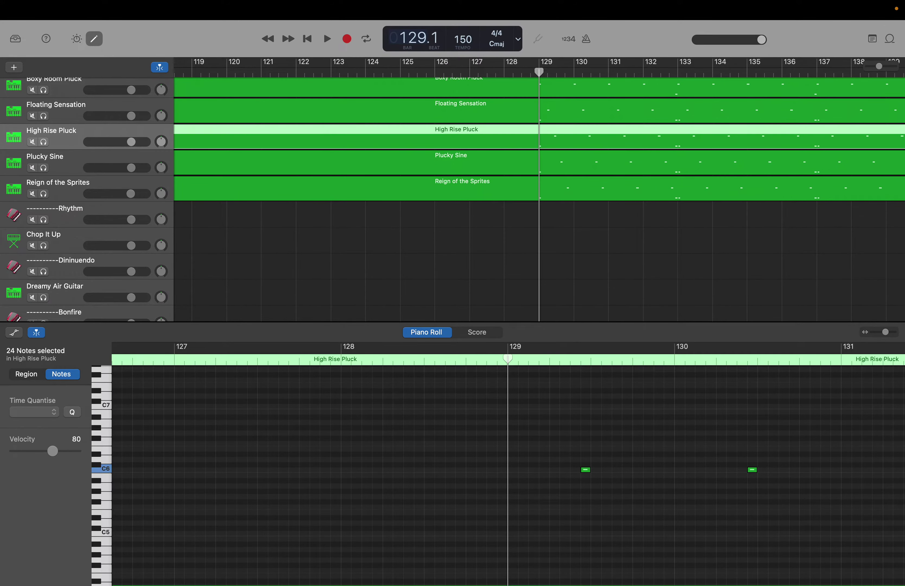
pyautogui.click(483, 120)
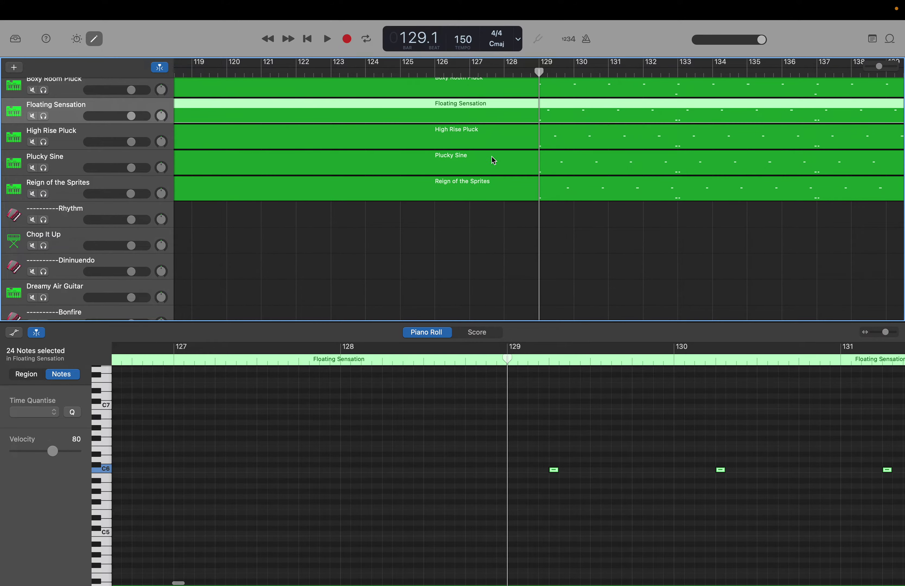
pyautogui.scroll(5, 524, 438)
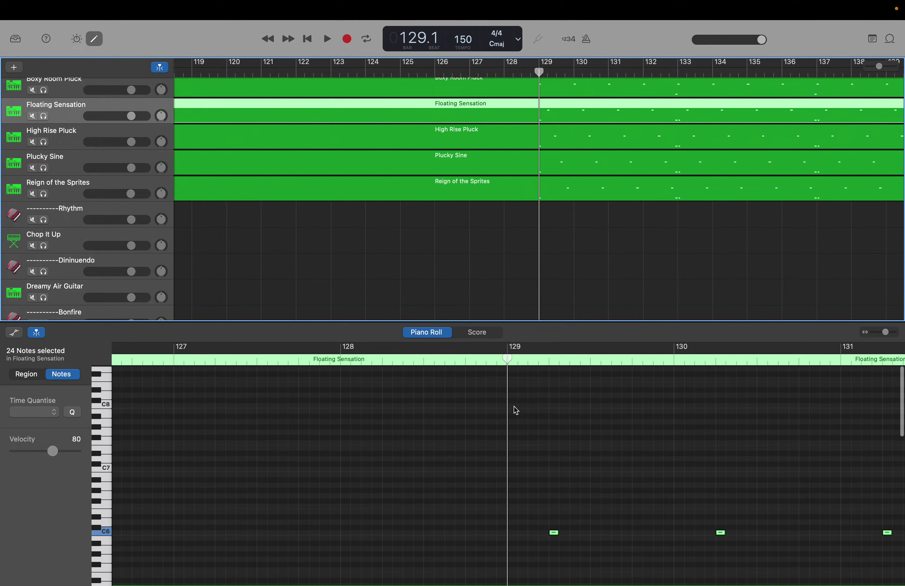
pyautogui.moveTo(512, 376); pyautogui.dragTo(764, 580)
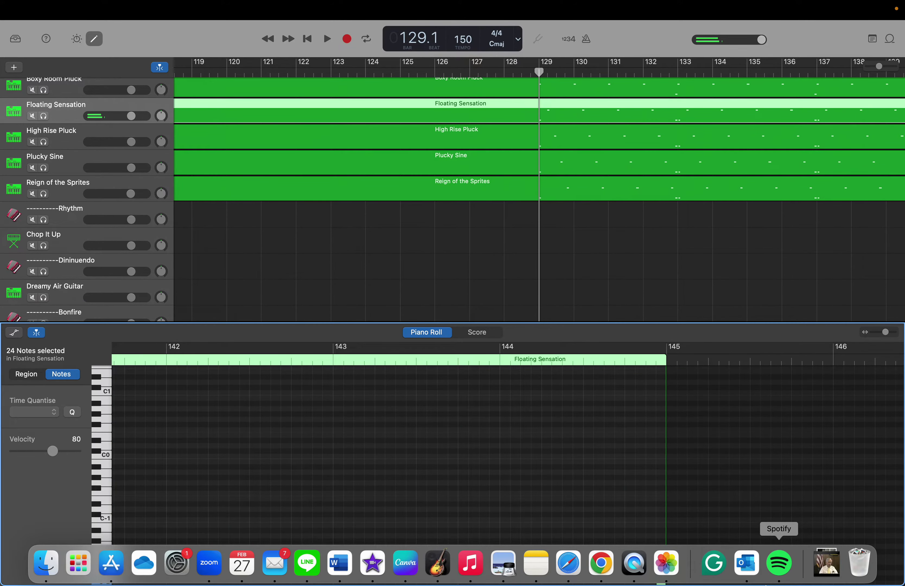
pyautogui.doubleClick(419, 40)
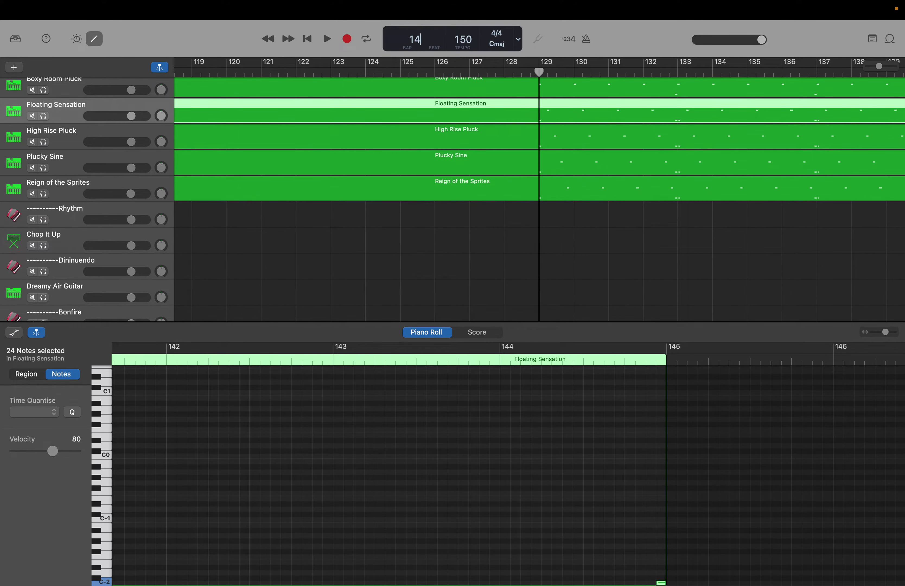
pyautogui.press('Return')
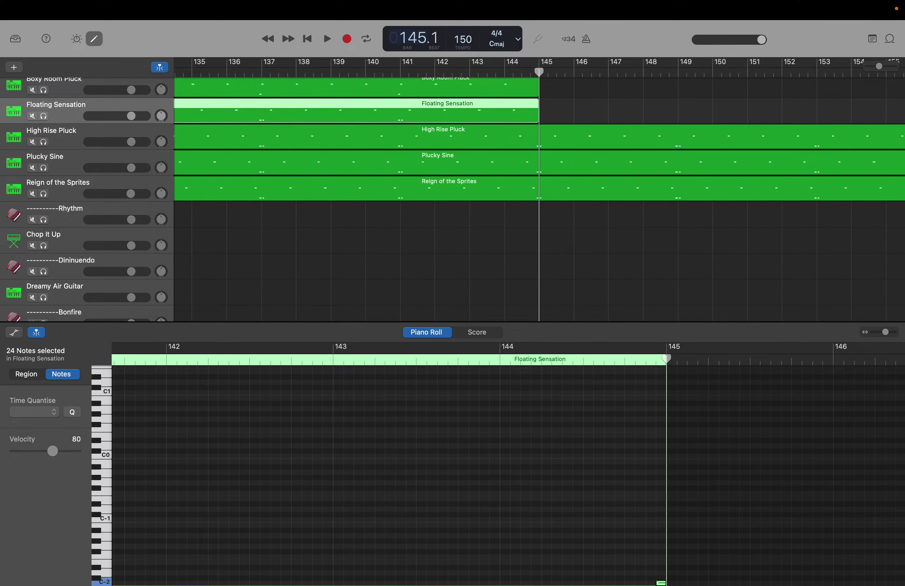
pyautogui.press('End')
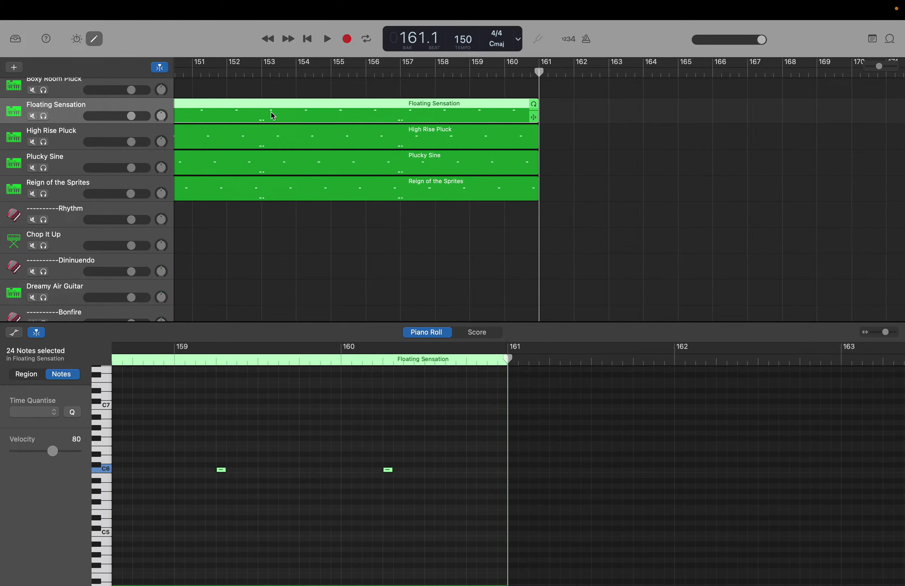
# Return the playhead to bar 129, copy all the Boxy Room Pluck notes in bars 129–144 and paste them at bar 145.
pyautogui.click(402, 43)
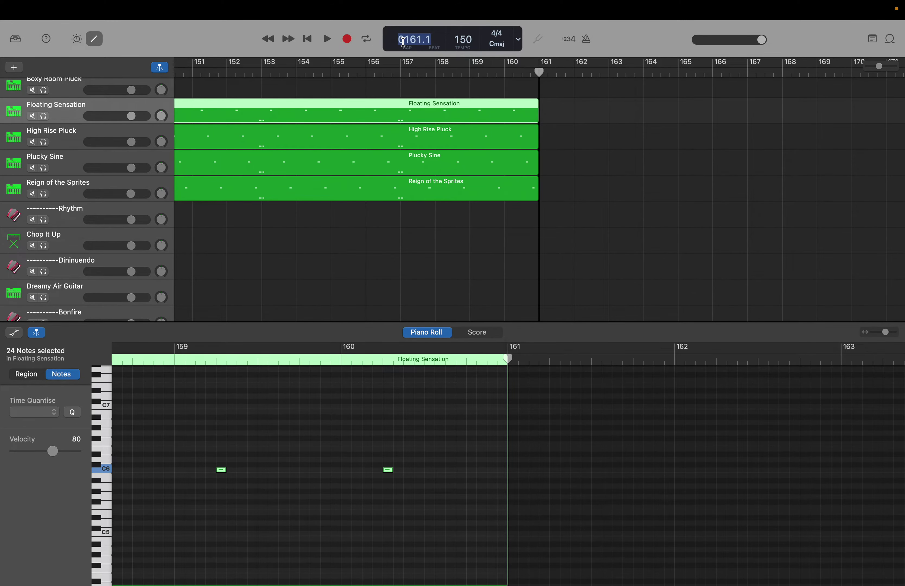
pyautogui.press('Return')
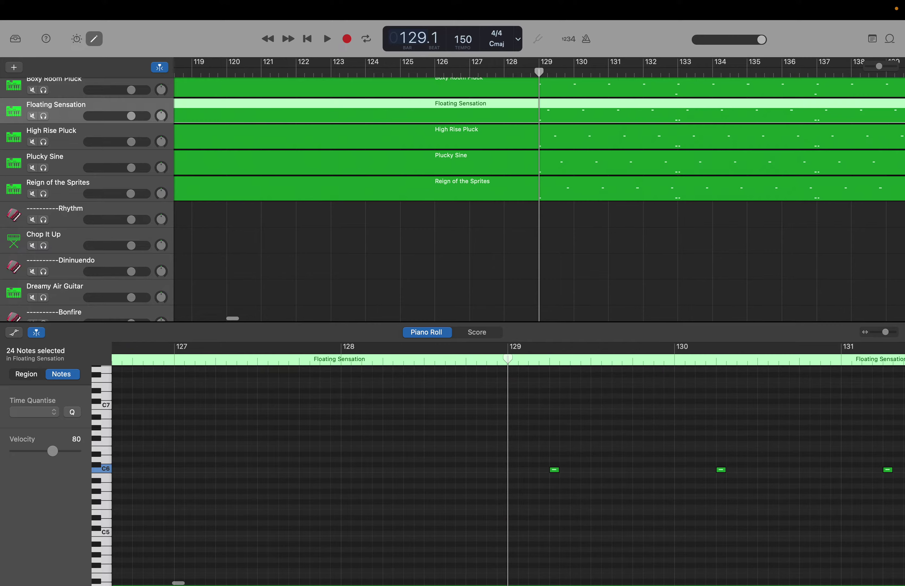
pyautogui.moveTo(574, 10)
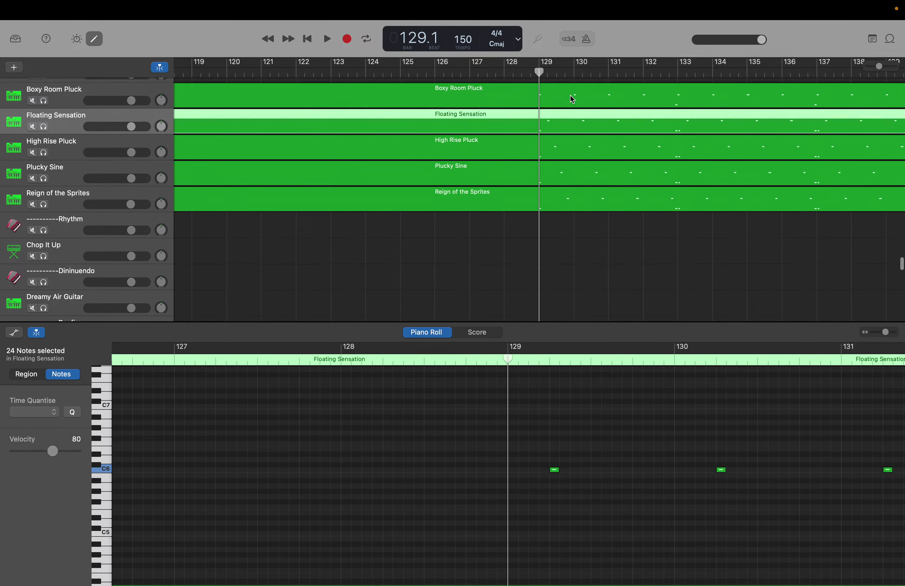
pyautogui.scroll(3, 570, 96)
pyautogui.click(564, 149)
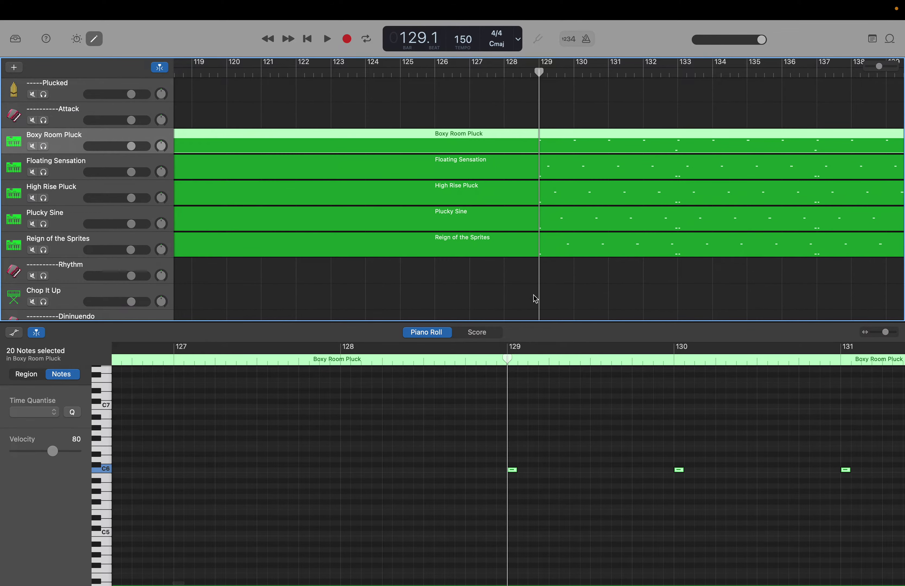
pyautogui.rightClick(522, 399)
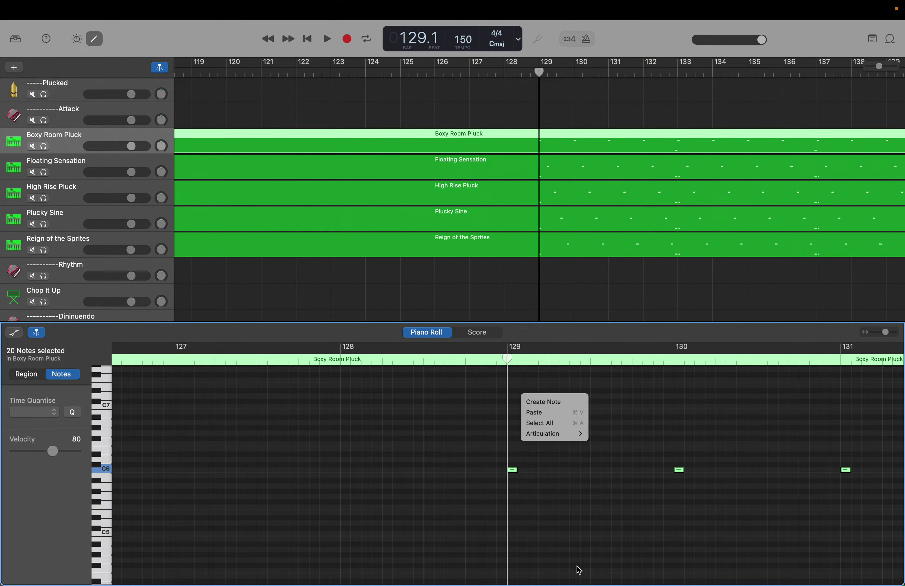
pyautogui.click(540, 470)
pyautogui.scroll(3, 540, 470)
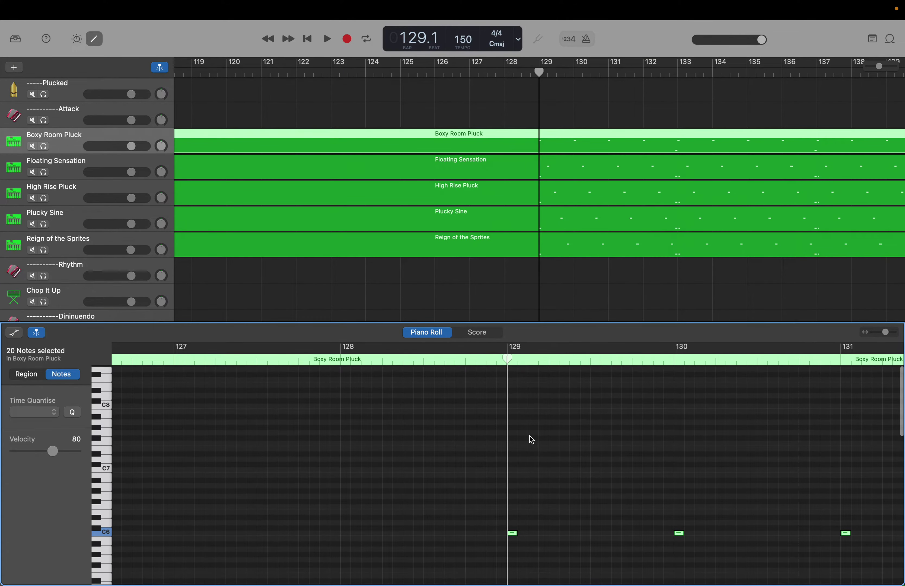
pyautogui.scroll(-1, 532, 439)
pyautogui.moveTo(510, 372); pyautogui.dragTo(898, 581)
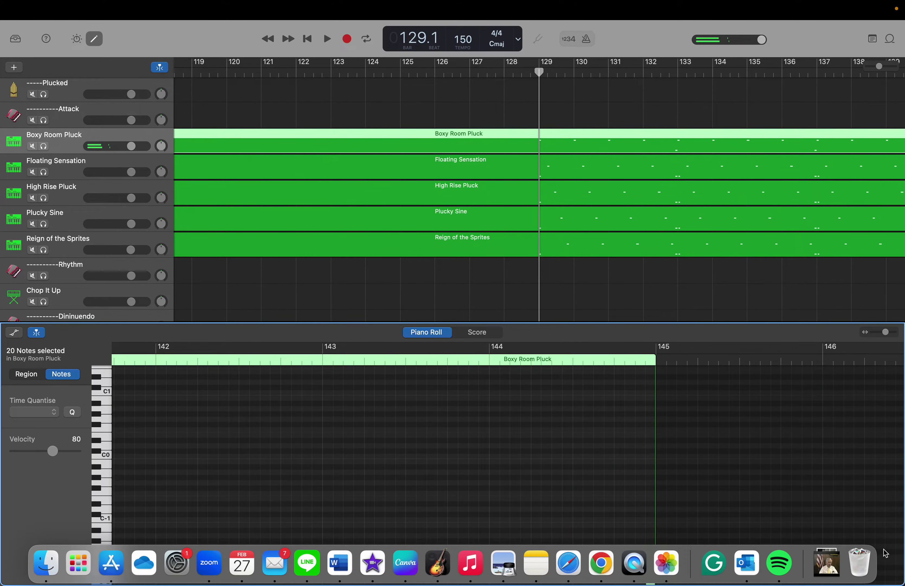
pyautogui.doubleClick(425, 41)
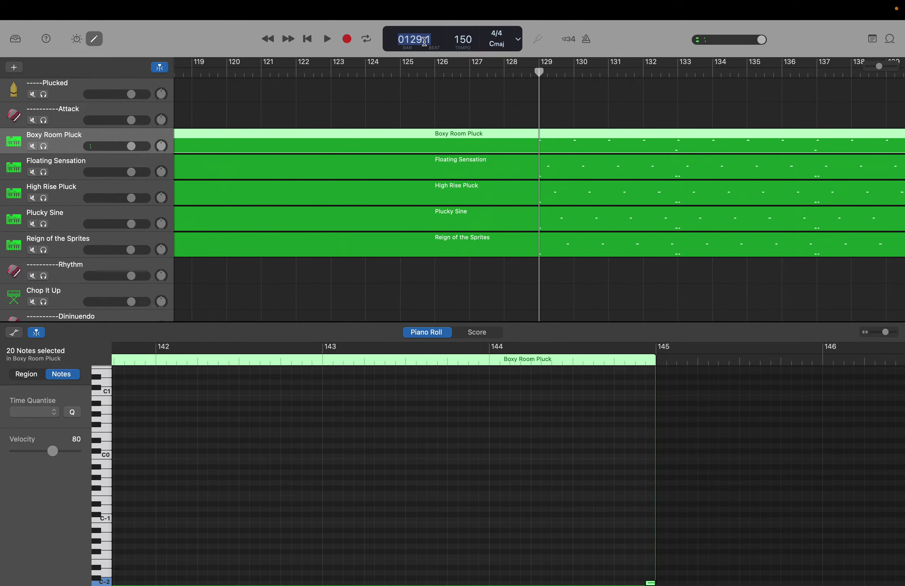
pyautogui.write('145')
pyautogui.press('Return')
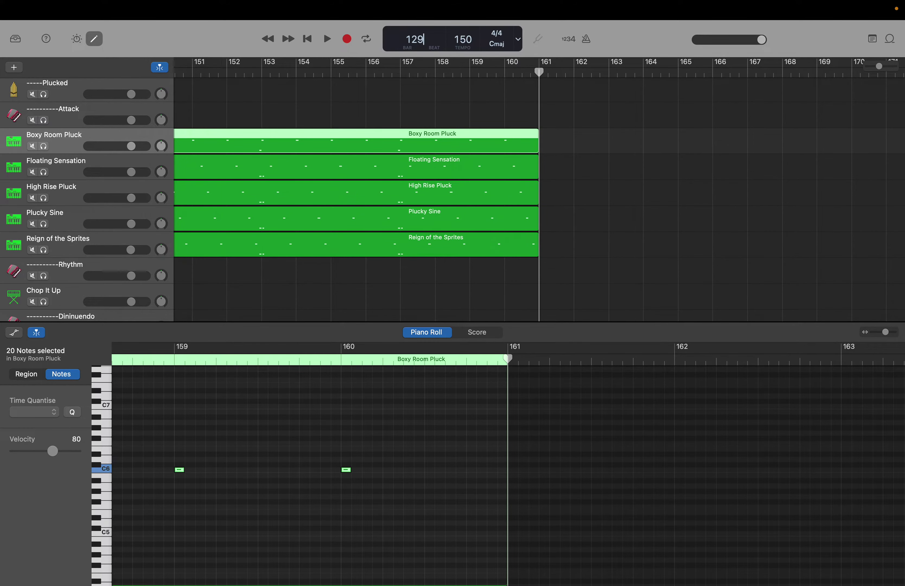
# Return the playhead to bar 129, copy all the Cosmic Insects notes in bars 129–144 and paste them at bar 145.
pyautogui.press('Return')
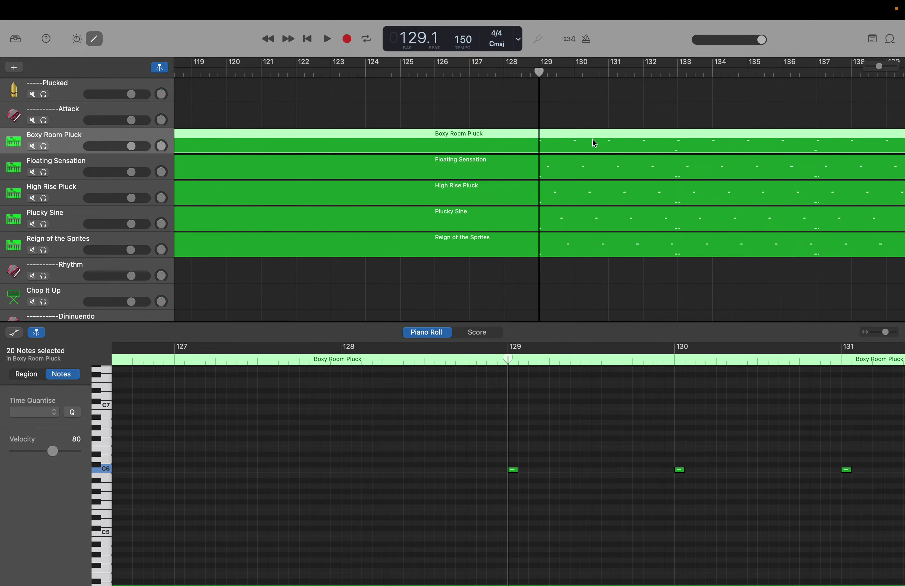
pyautogui.scroll(20, 594, 141)
pyautogui.scroll(15, 594, 143)
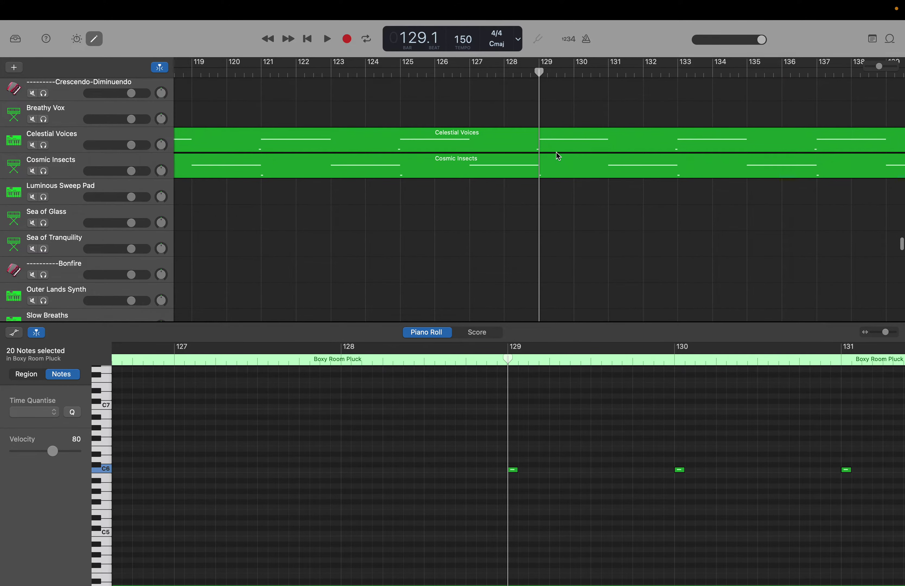
pyautogui.click(556, 165)
pyautogui.scroll(20, 538, 418)
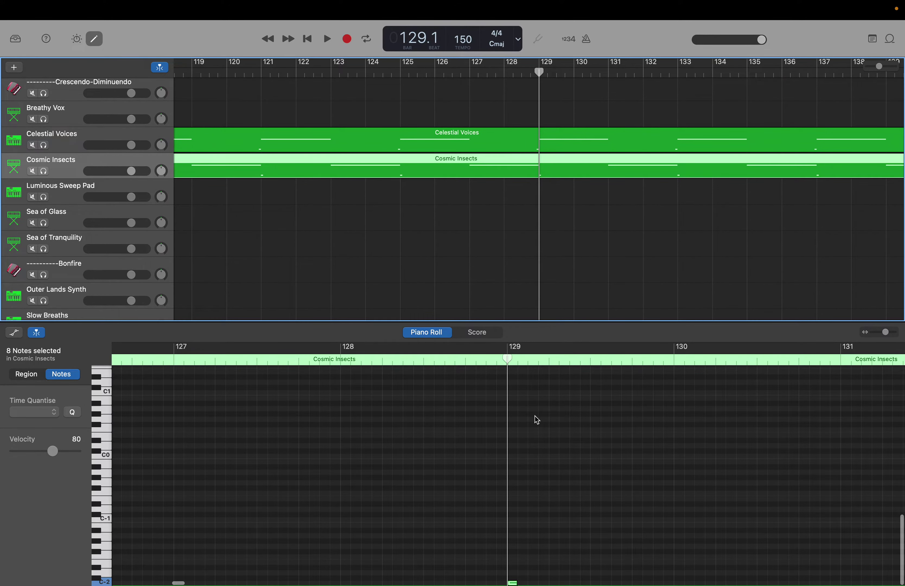
pyautogui.scroll(-5, 534, 417)
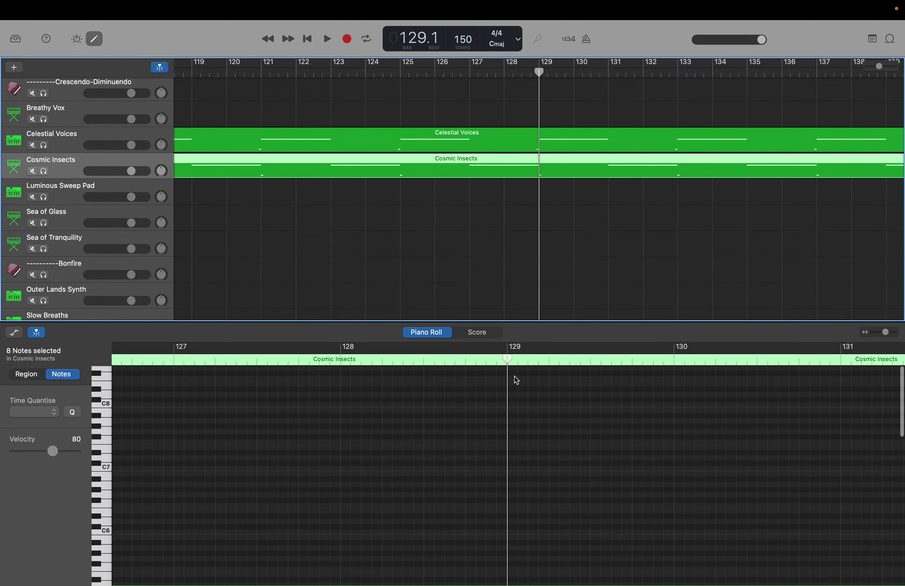
pyautogui.moveTo(513, 371); pyautogui.dragTo(900, 582)
pyautogui.hscroll(10, 503, 472)
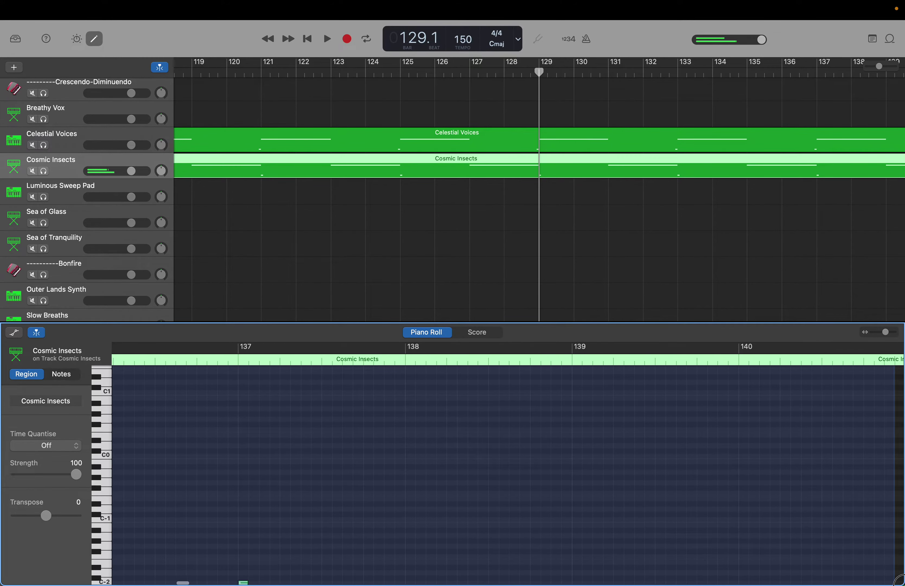
pyautogui.hscroll(4, 502, 471)
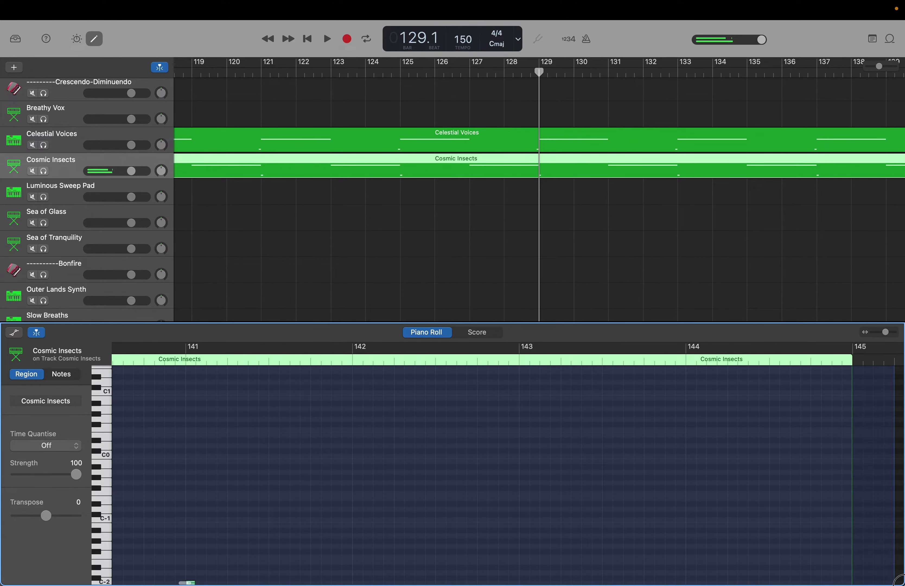
pyautogui.hscroll(3, 502, 471)
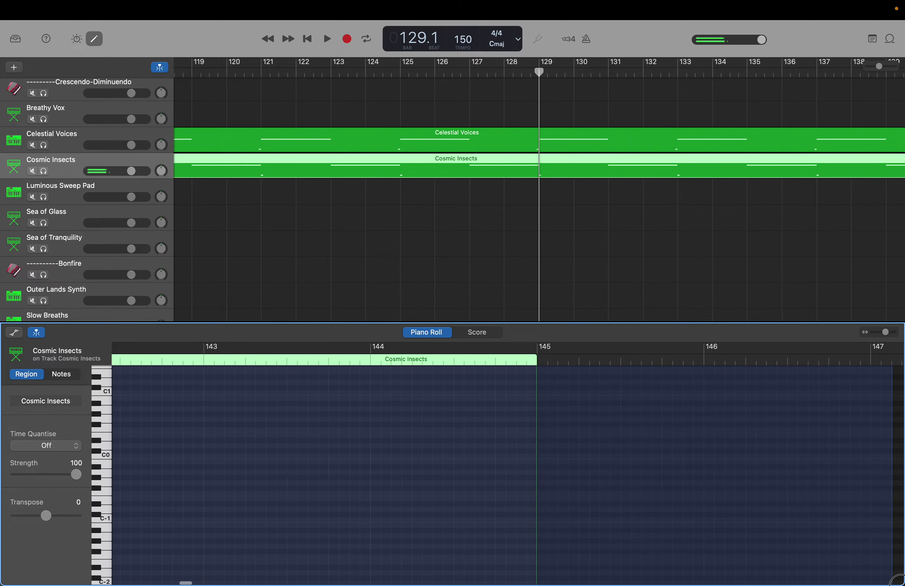
pyautogui.press('super+a')
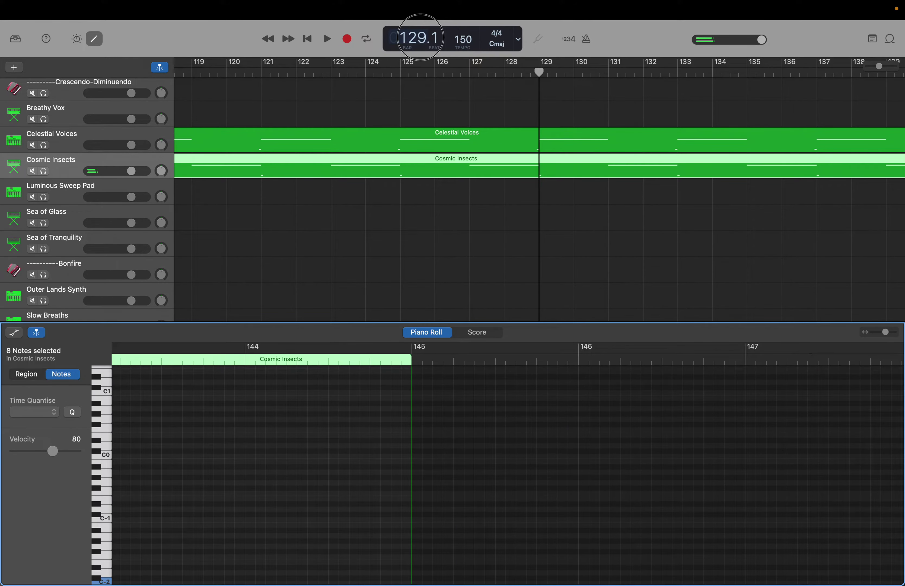
pyautogui.doubleClick(420, 37)
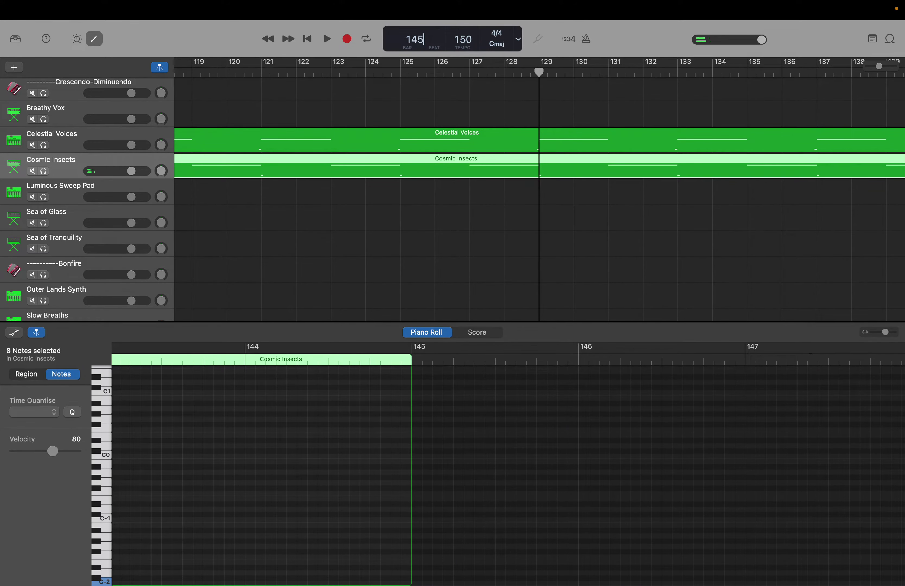
pyautogui.press('Return')
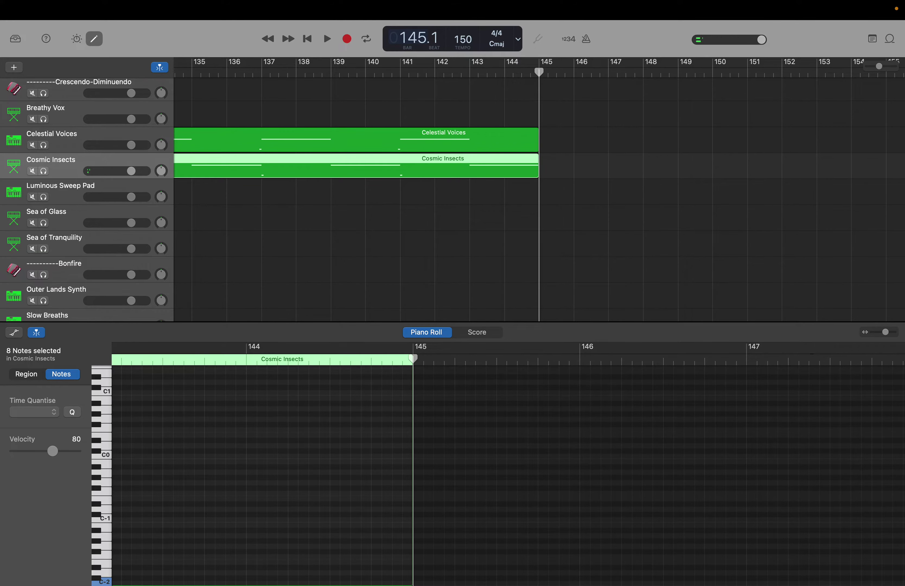
pyautogui.press('End')
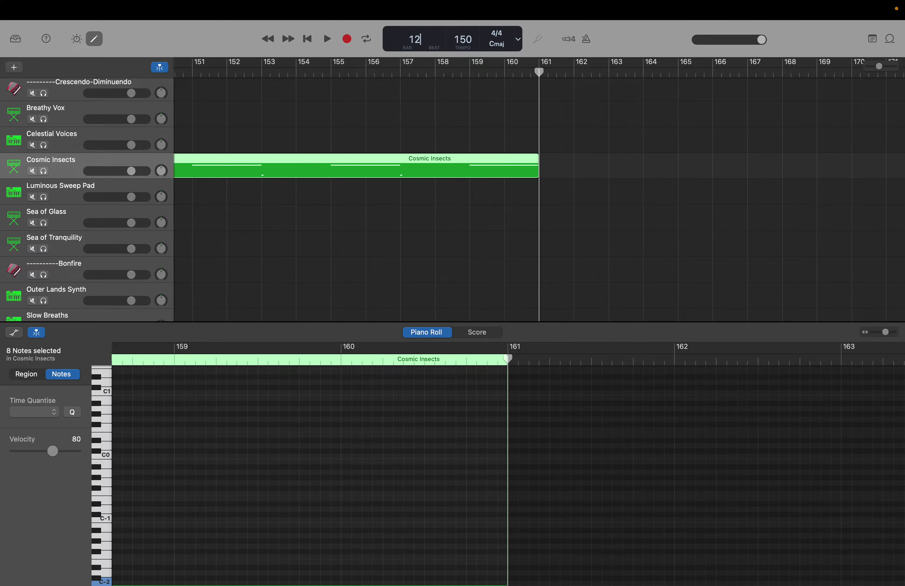
# Return the playhead to bar 129, copy all the Celestial Voices notes in bars 129–144 and paste them at bar 145.
pyautogui.write('129')
pyautogui.press('Return')
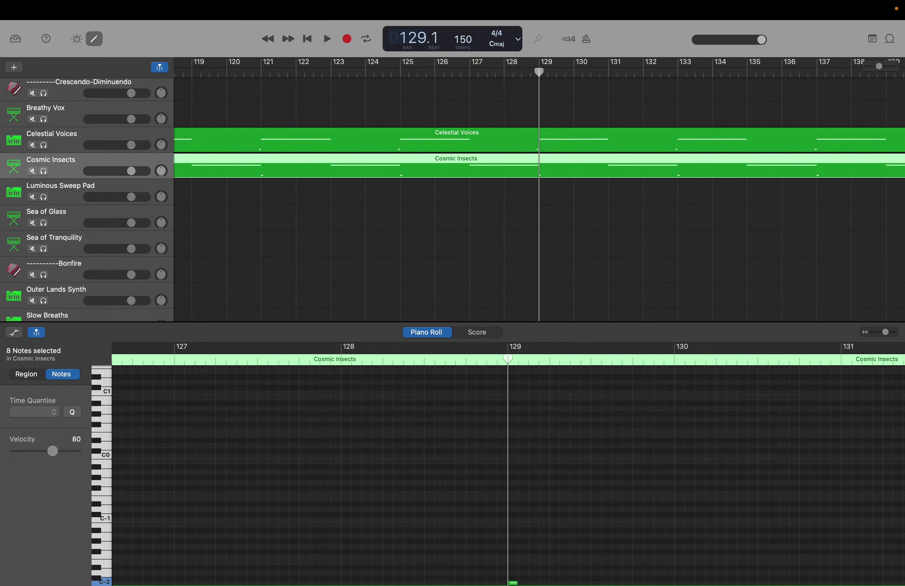
pyautogui.click(568, 133)
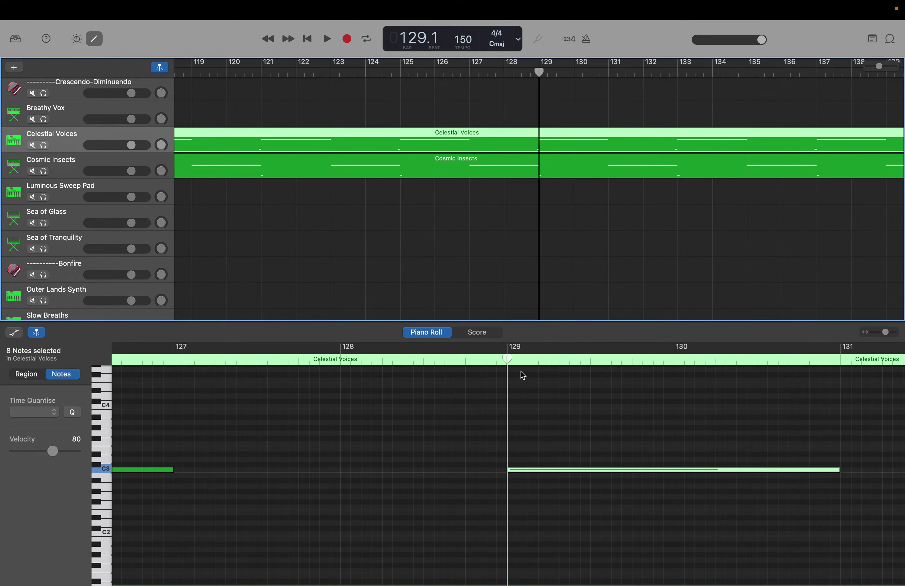
pyautogui.scroll(10, 522, 377)
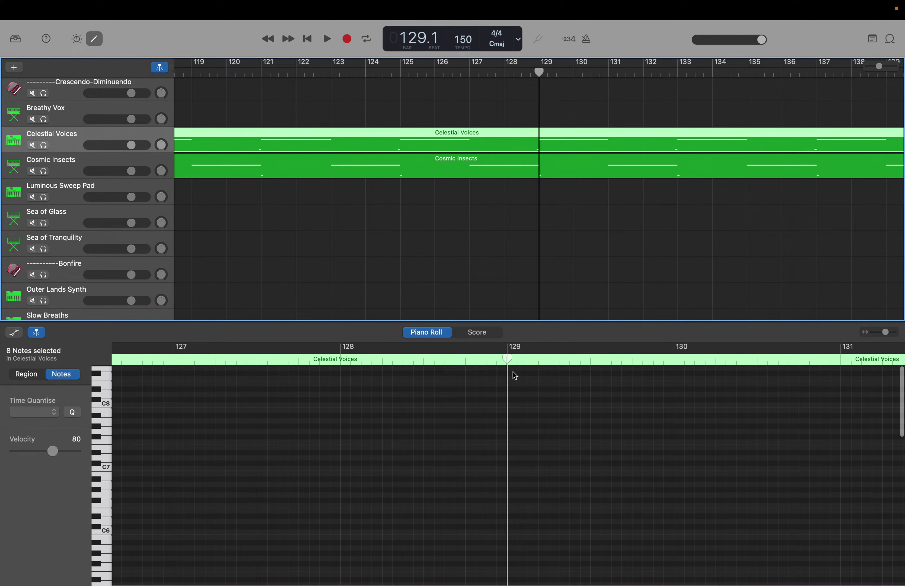
pyautogui.moveTo(514, 375); pyautogui.dragTo(899, 581)
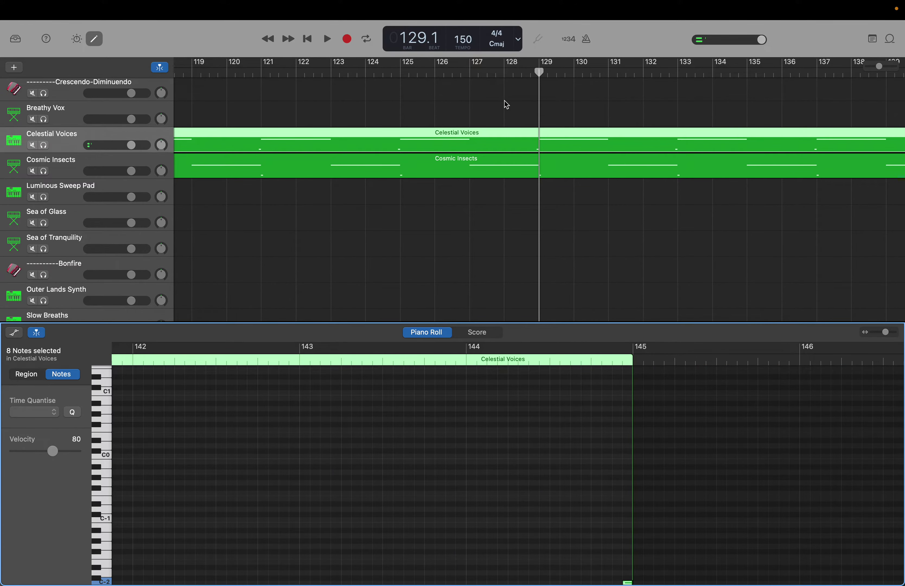
pyautogui.doubleClick(412, 37)
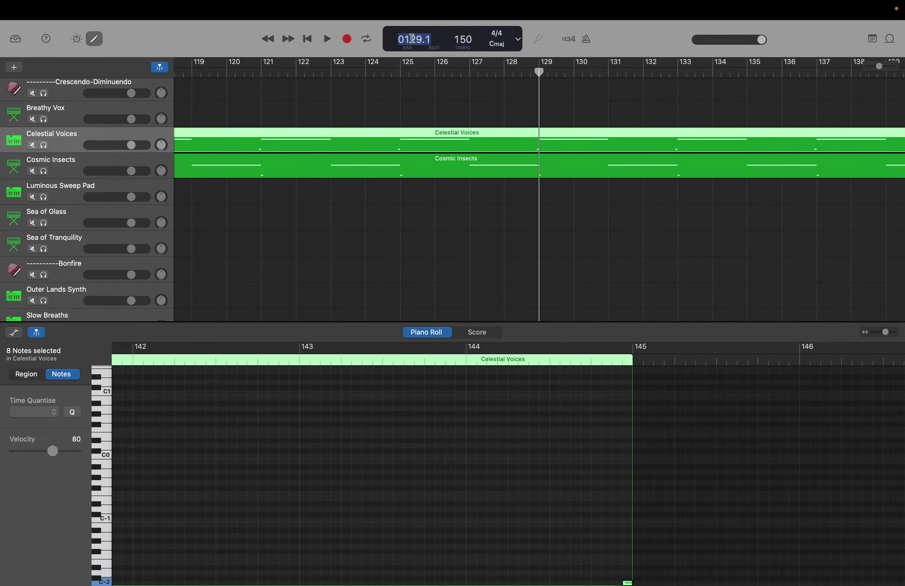
pyautogui.write('145')
pyautogui.press('Return')
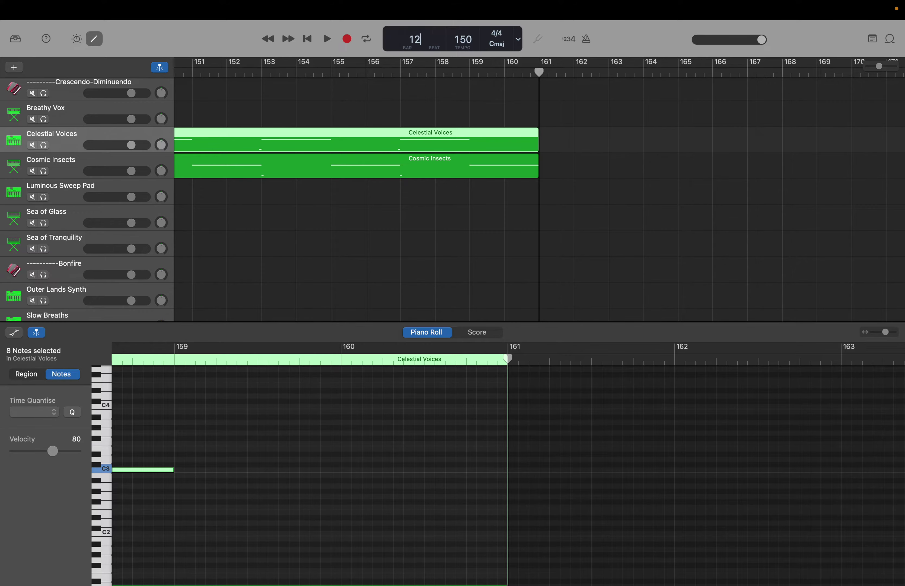
# Return the playhead to bar 129, copy all the Soft Saw Lead notes in bars 129–144 and paste them at bar 145.
pyautogui.press('Return')
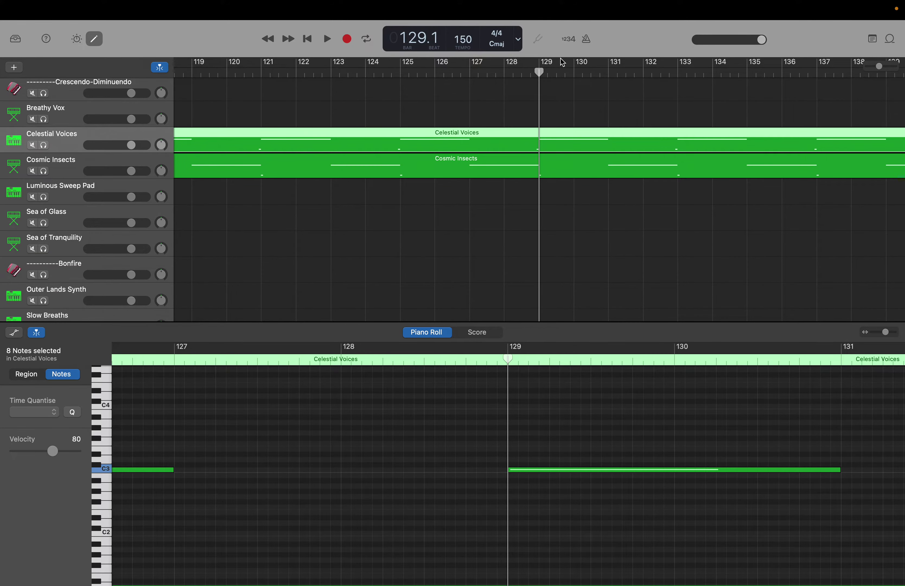
pyautogui.scroll(10, 564, 111)
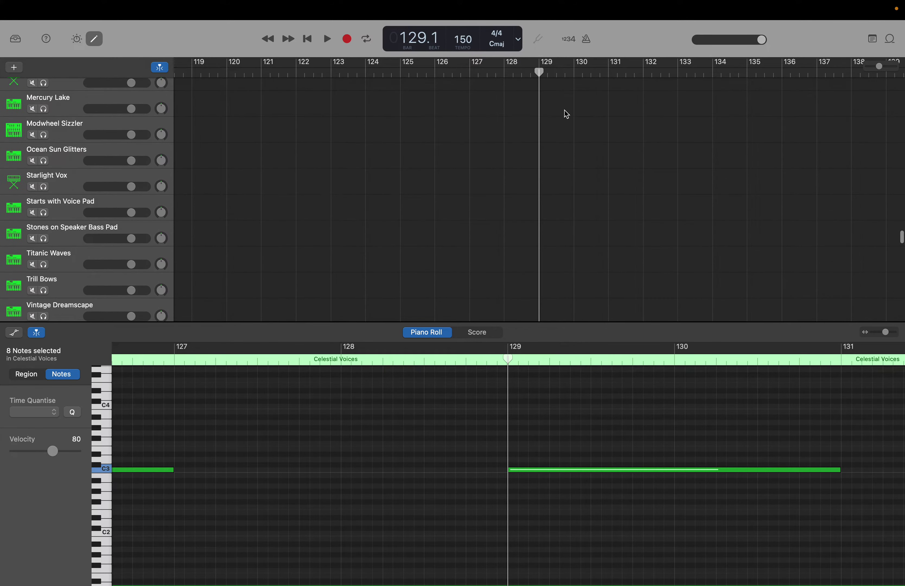
pyautogui.scroll(15, 566, 113)
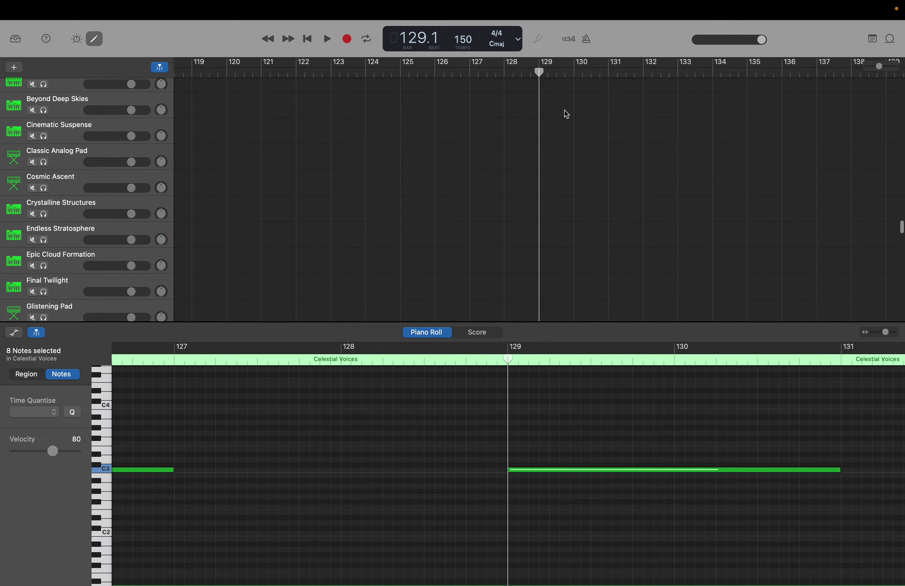
pyautogui.scroll(15, 566, 114)
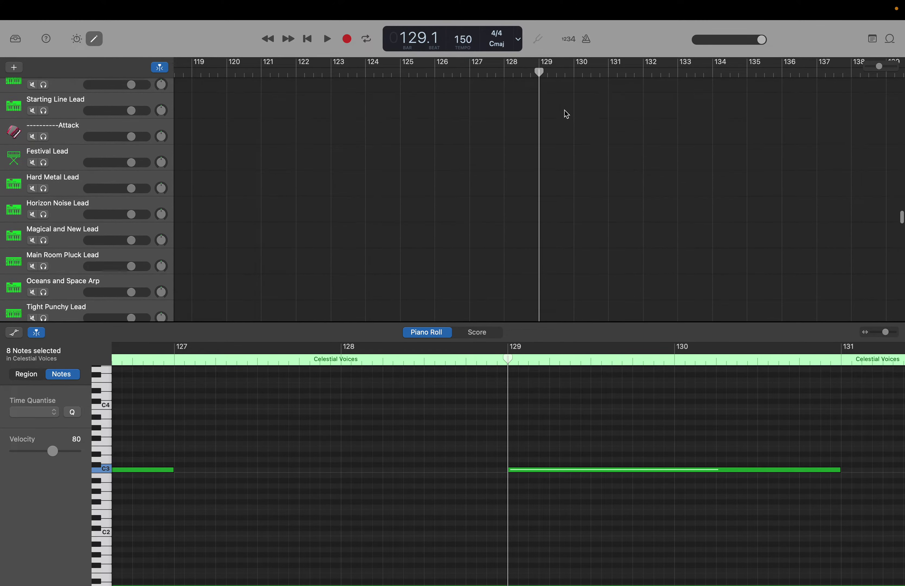
pyautogui.scroll(15, 566, 113)
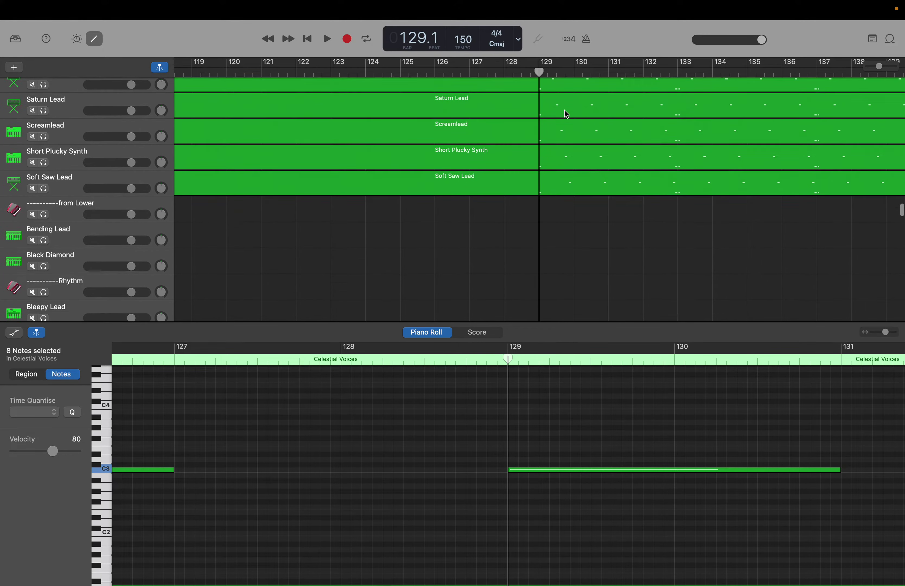
pyautogui.scroll(5, 566, 113)
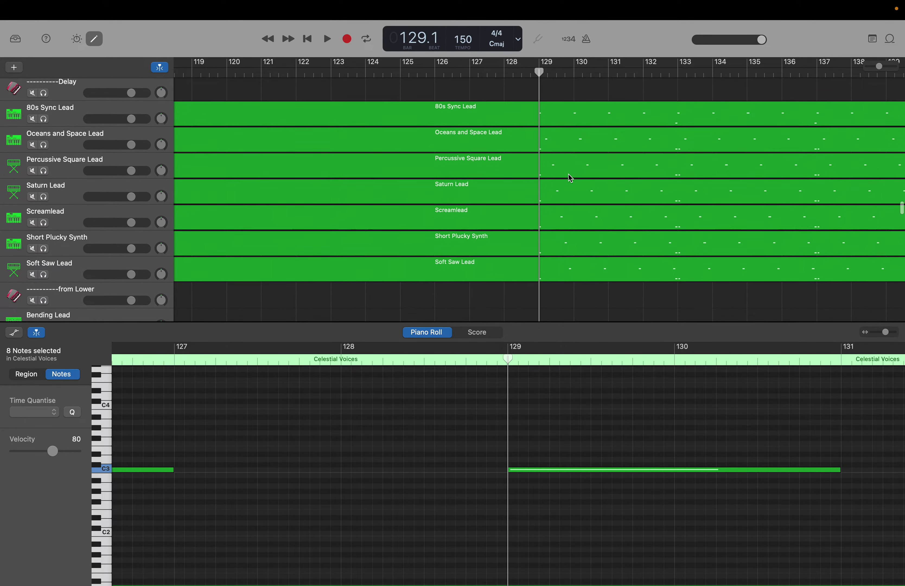
pyautogui.scroll(1, 570, 178)
pyautogui.click(555, 273)
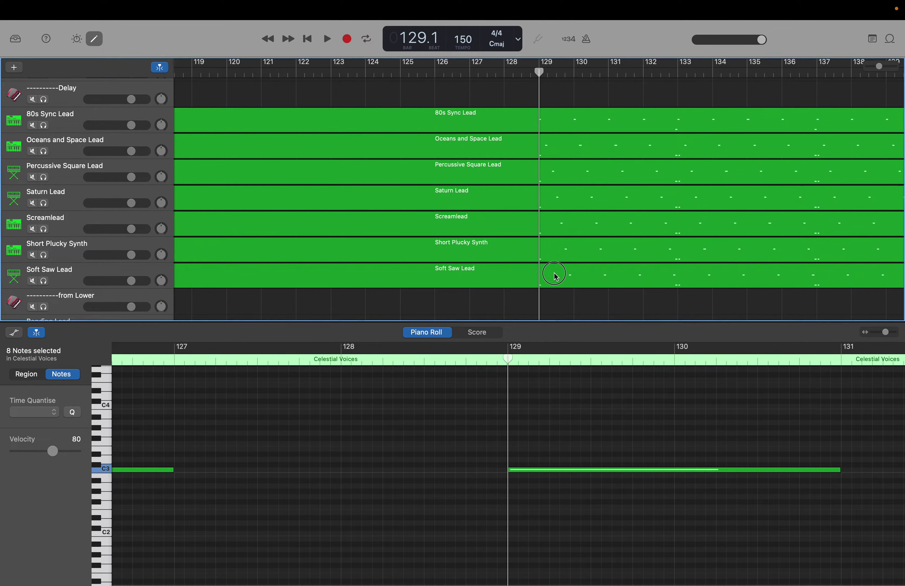
pyautogui.scroll(10, 541, 403)
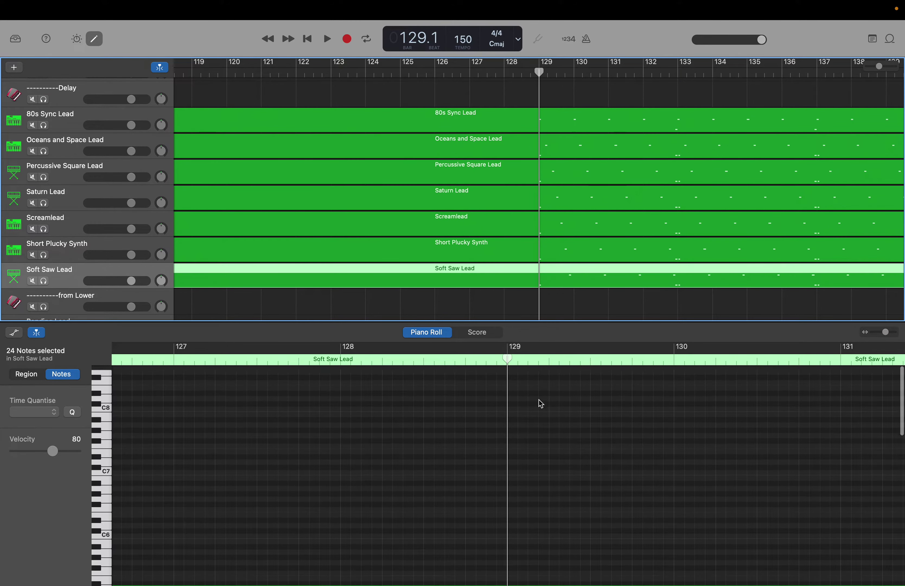
pyautogui.moveTo(512, 373); pyautogui.dragTo(900, 585)
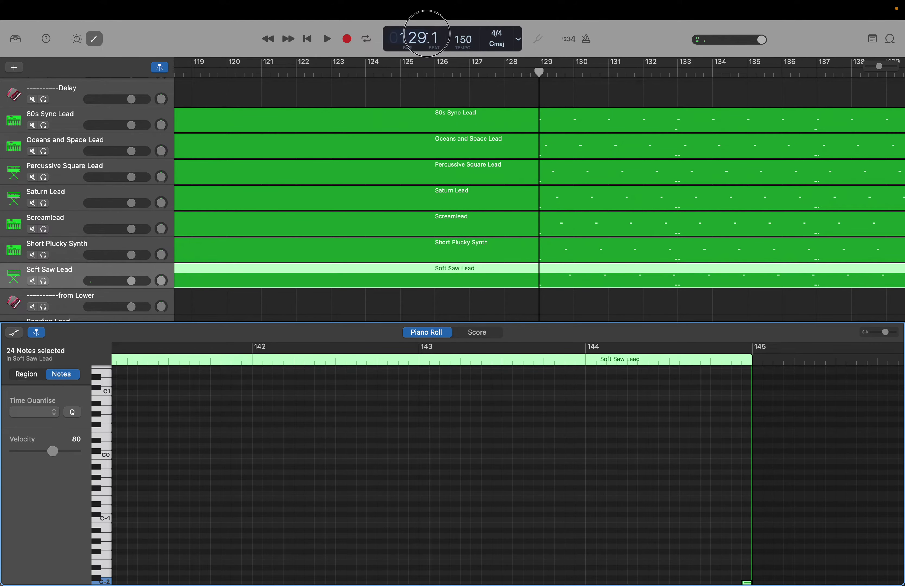
pyautogui.doubleClick(427, 36)
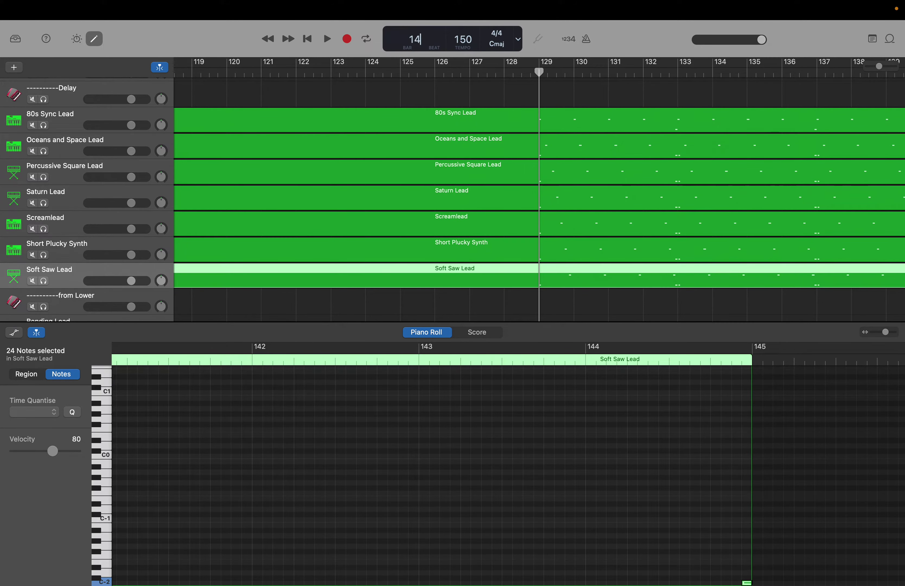
pyautogui.write('145')
pyautogui.press('Return')
pyautogui.hotkey('shift', '.')
pyautogui.hotkey('shift', '.')
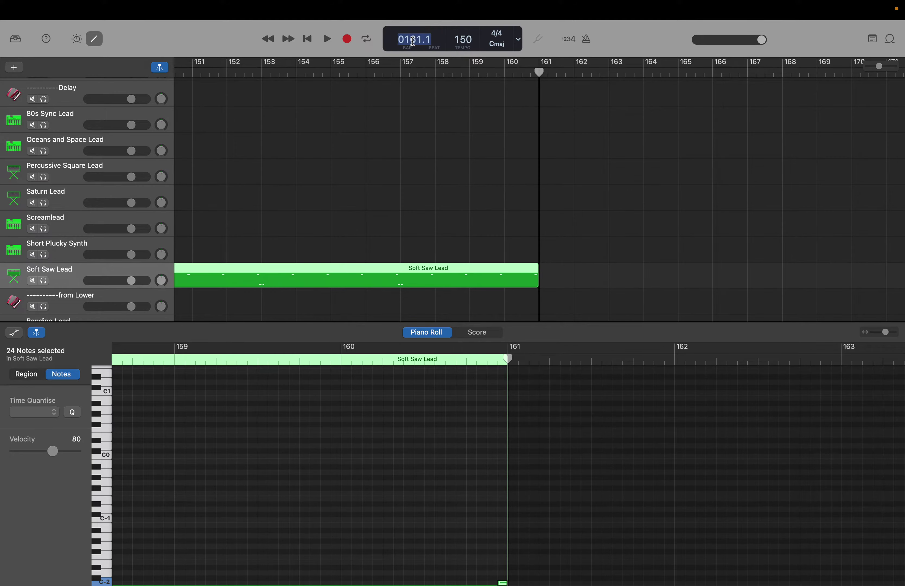
# Return the playhead to bar 129, copy all the Short Plucky Synth notes in bars 129–144 and paste them at bar 145.
pyautogui.write('129')
pyautogui.press('Return')
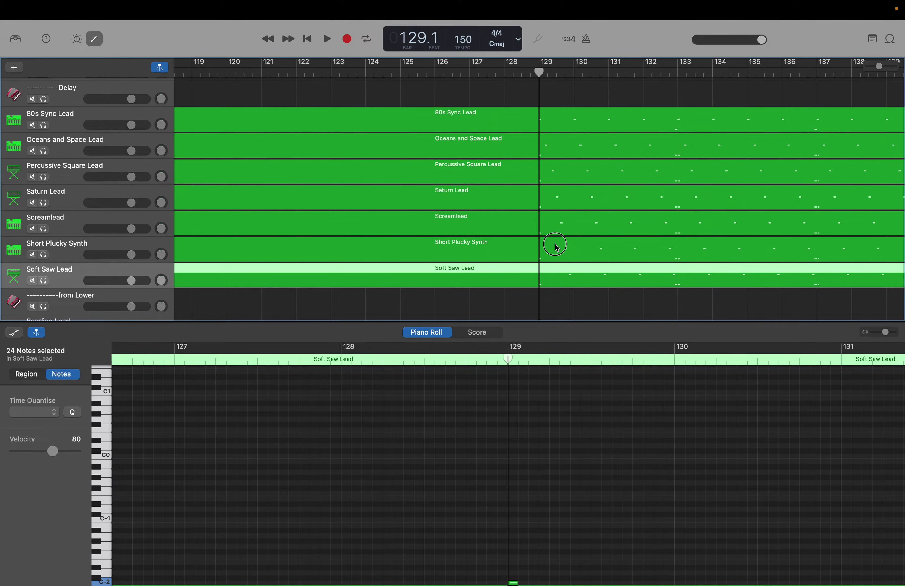
pyautogui.click(555, 254)
pyautogui.scroll(3, 539, 380)
pyautogui.scroll(-3, 539, 381)
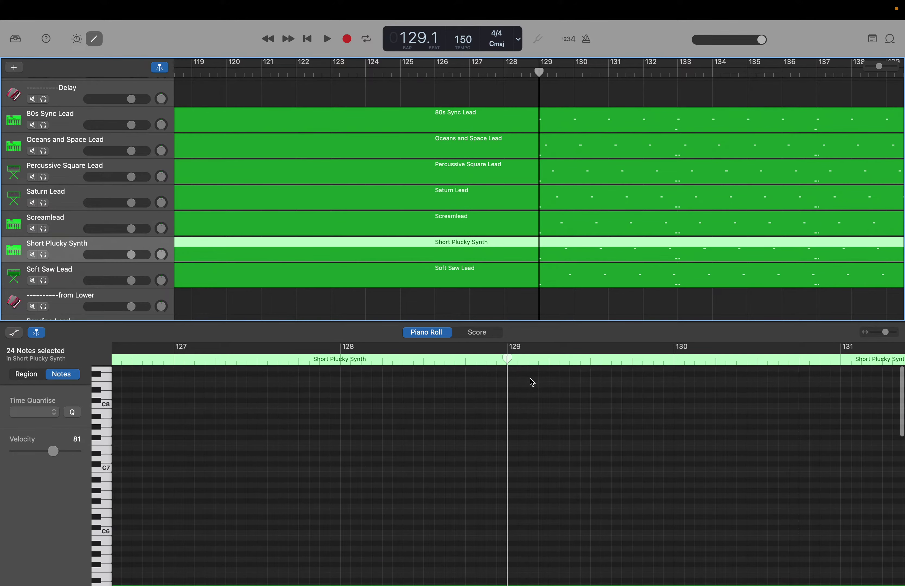
pyautogui.moveTo(514, 372); pyautogui.dragTo(900, 582)
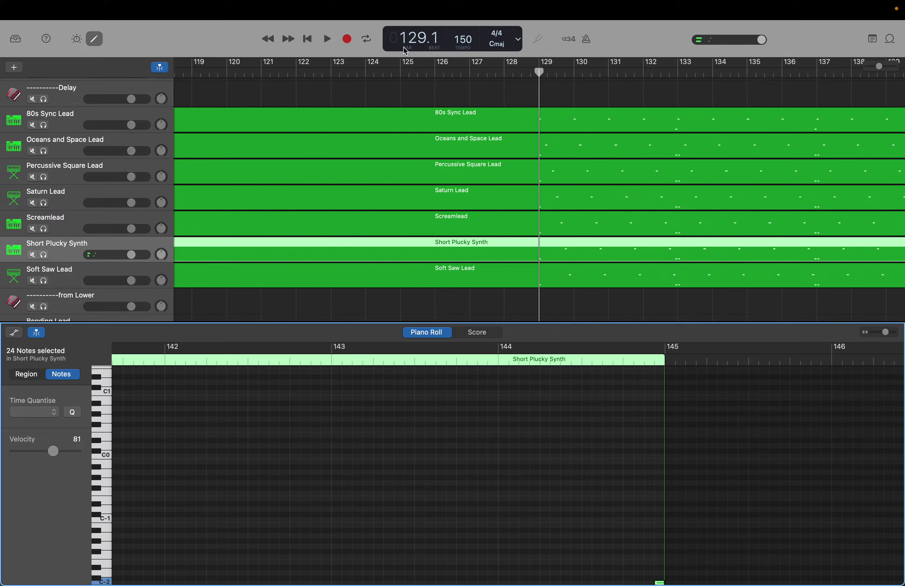
pyautogui.doubleClick(409, 37)
pyautogui.write('14')
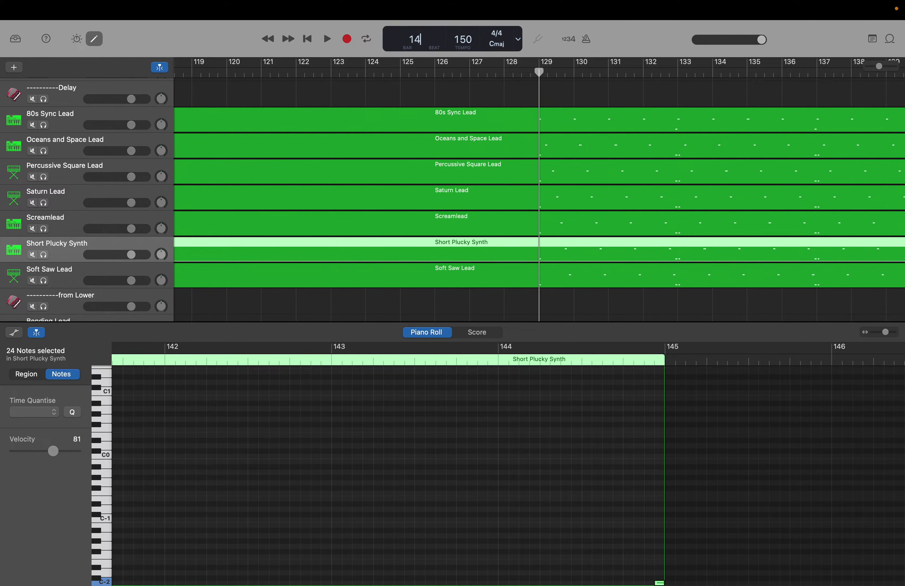
pyautogui.write('5')
pyautogui.press('Return')
# Return the playhead to bar 129, copy all the Screamlead notes in bars 129–144 and paste them at bar 145.
pyautogui.moveTo(418, 38); pyautogui.dragTo(419, 23)
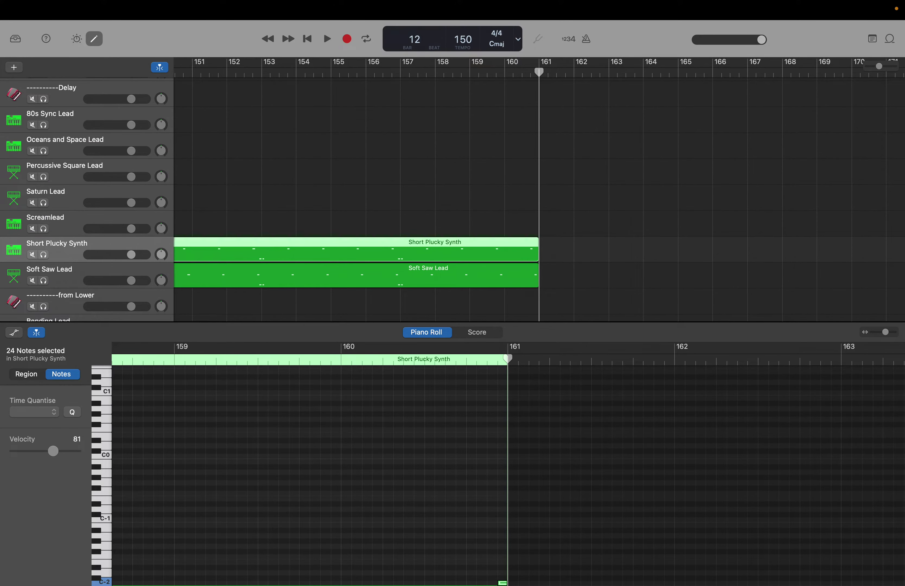
pyautogui.press('Return')
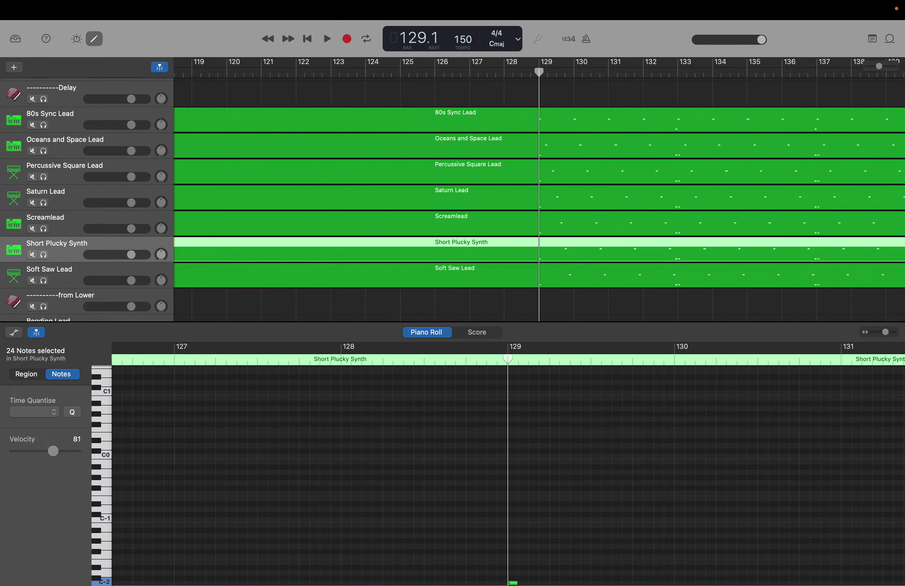
pyautogui.click(554, 220)
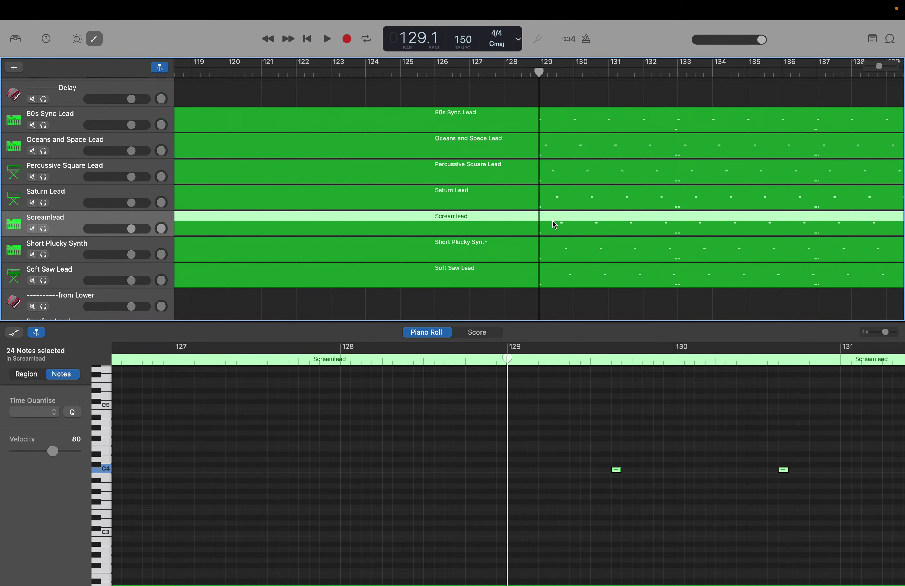
pyautogui.scroll(10, 516, 387)
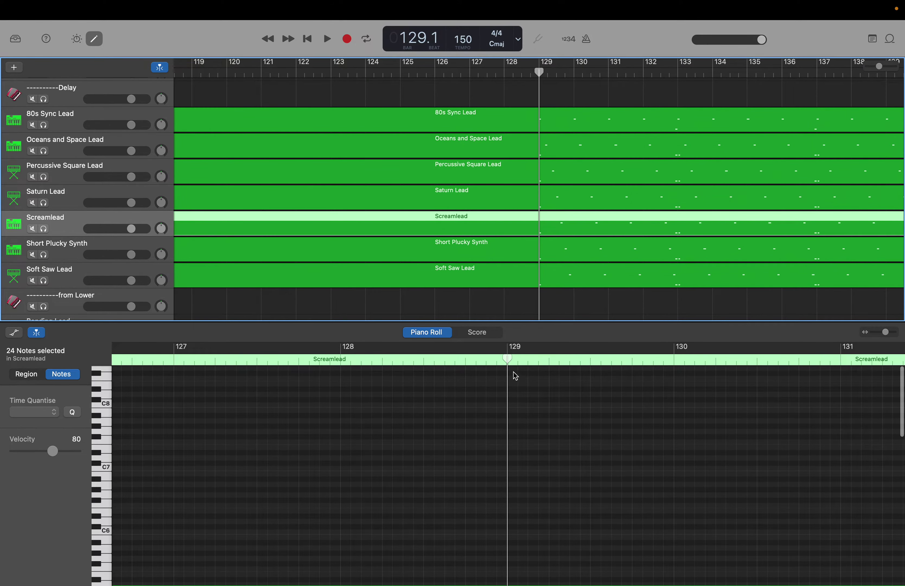
pyautogui.moveTo(512, 372); pyautogui.dragTo(900, 582)
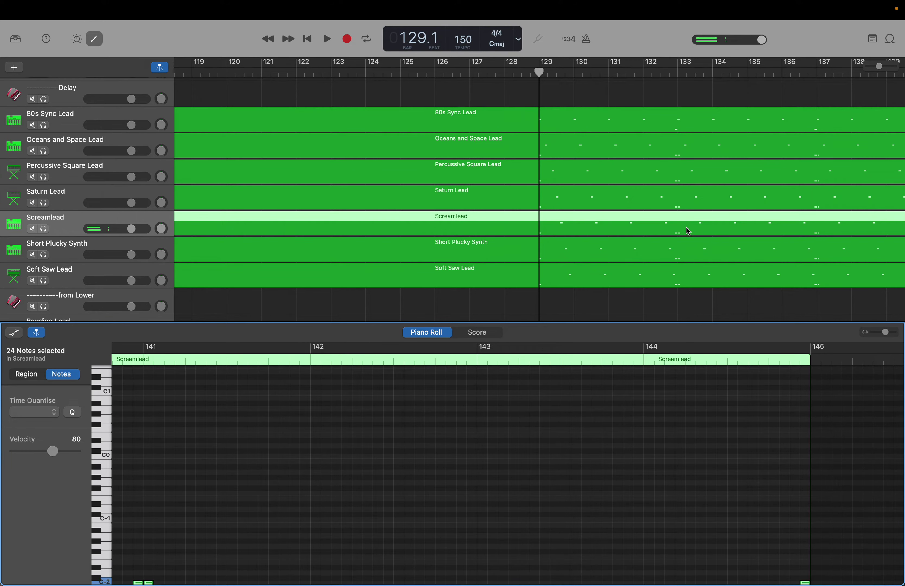
pyautogui.doubleClick(418, 39)
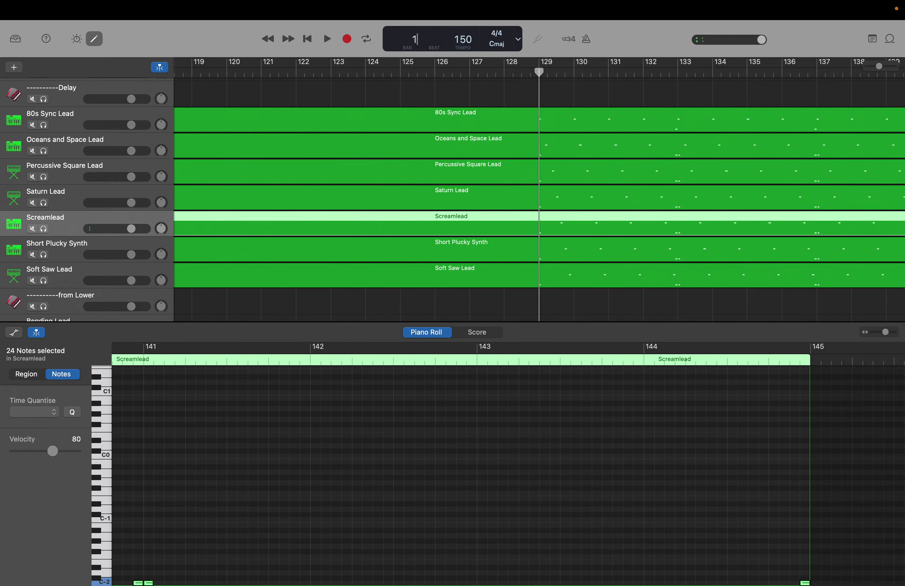
pyautogui.write('145')
pyautogui.press('Return')
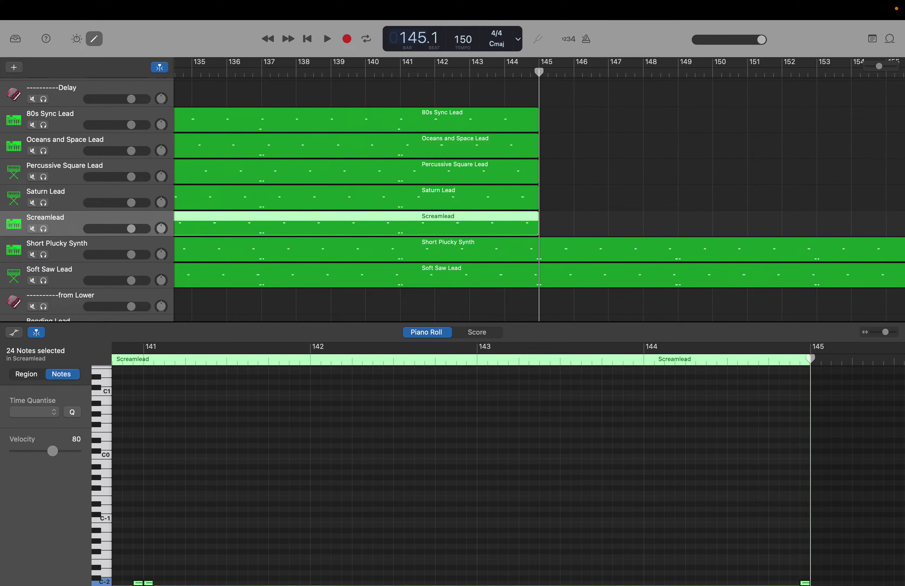
pyautogui.hotkey('shift', '.')
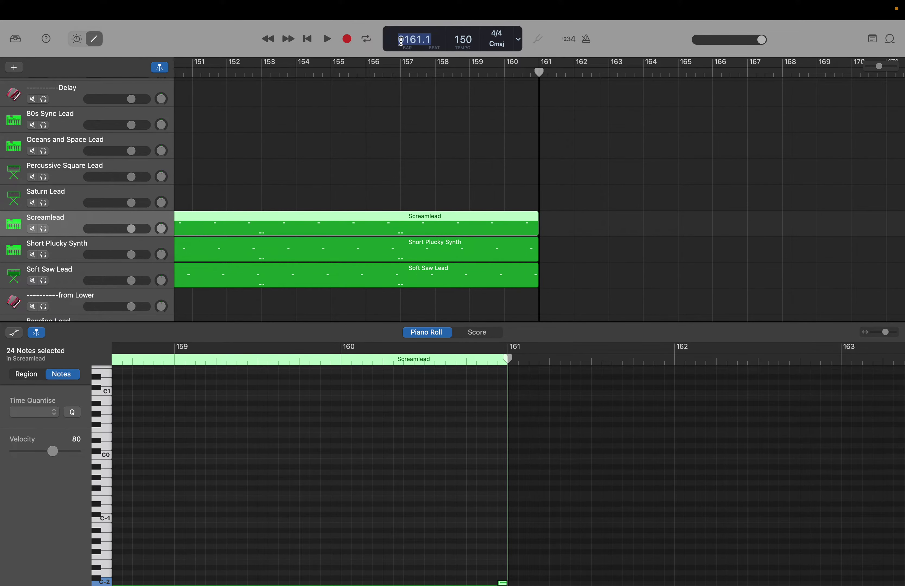
# Return the playhead to bar 129, copy all the Saturn Lead notes in bars 129–144 and paste them at bar 145.
pyautogui.press('Return')
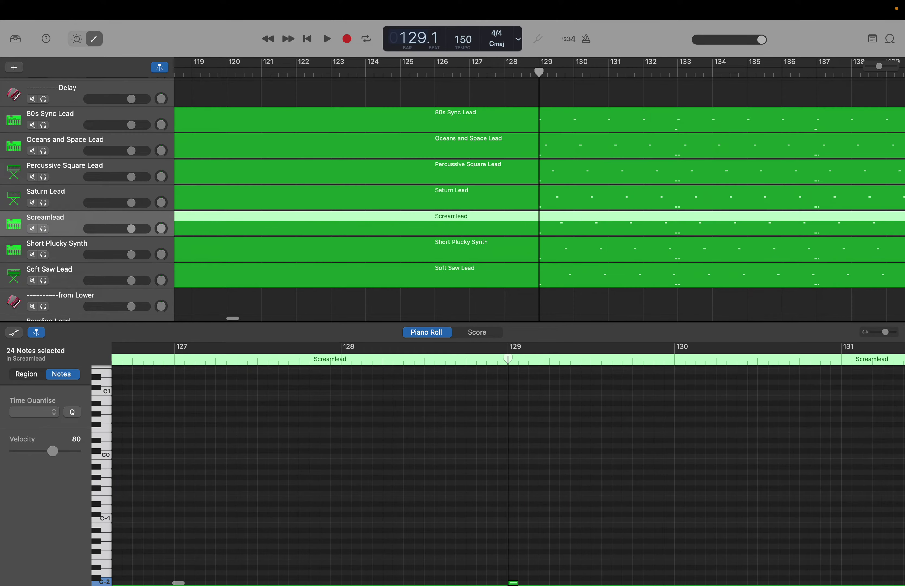
pyautogui.click(547, 197)
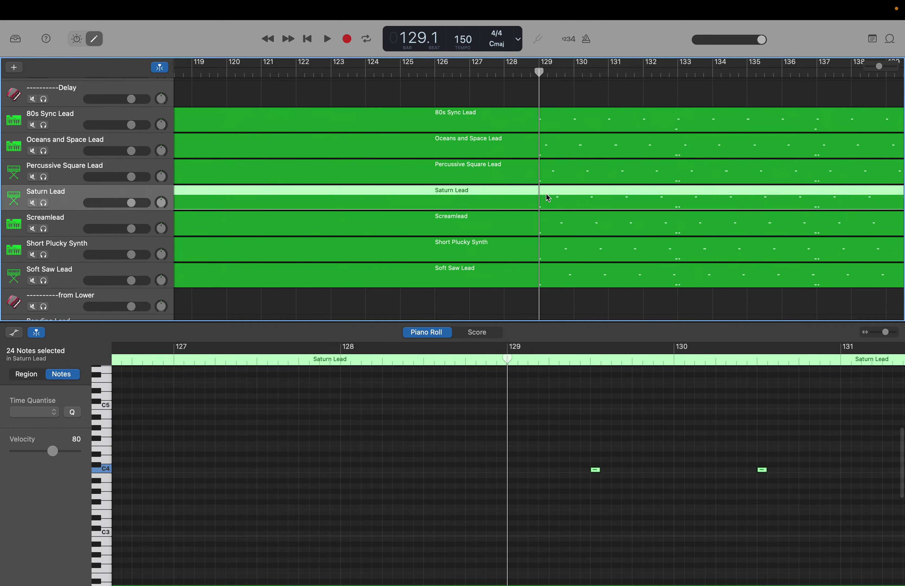
pyautogui.scroll(10, 529, 365)
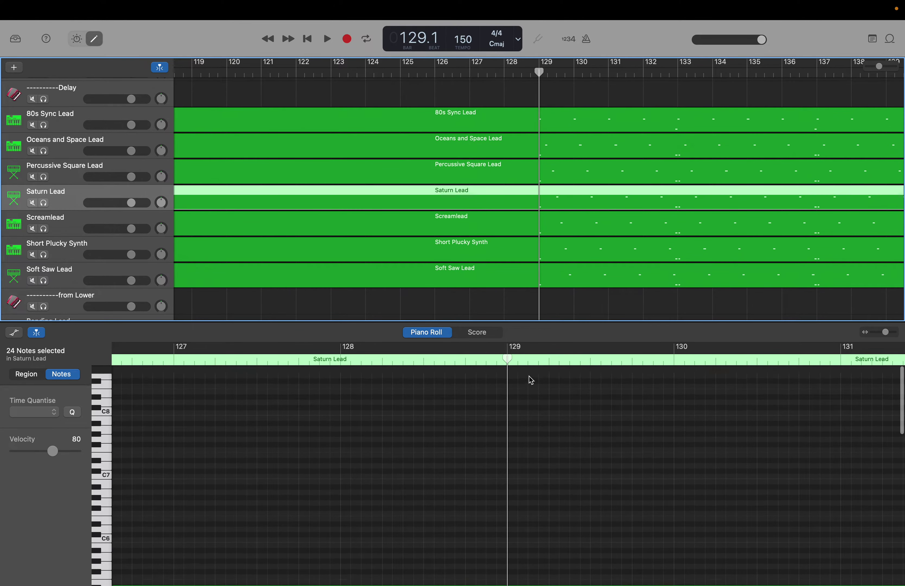
pyautogui.moveTo(513, 371); pyautogui.dragTo(901, 582)
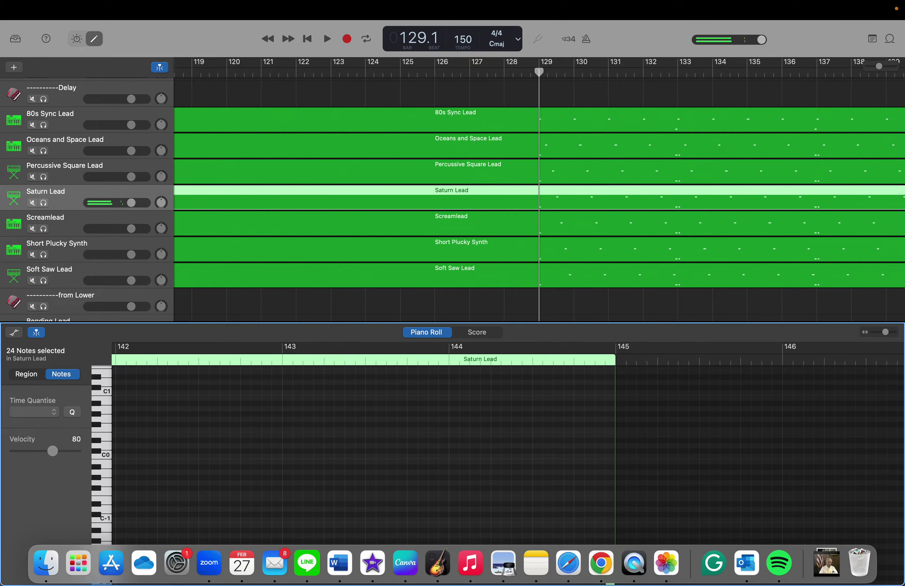
pyautogui.doubleClick(405, 34)
pyautogui.write('14')
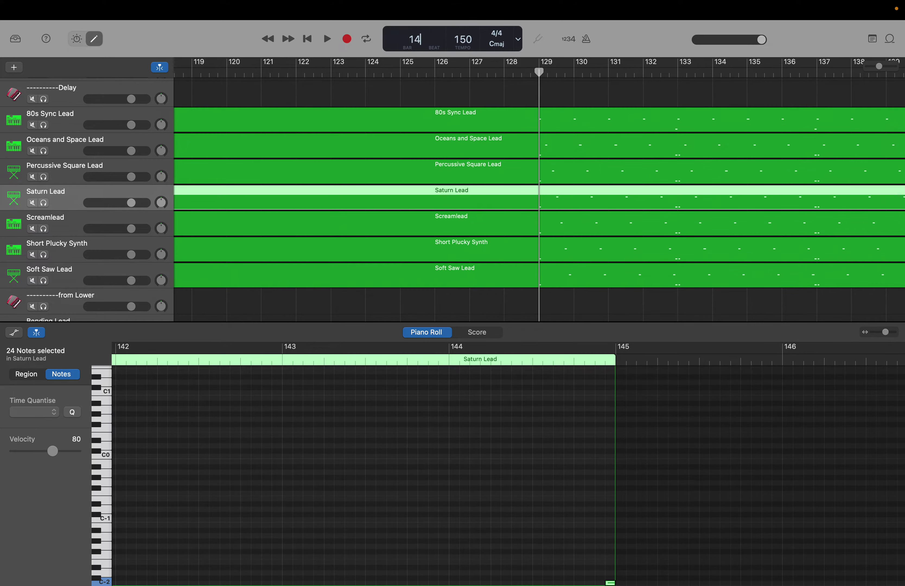
pyautogui.write('5')
pyautogui.press('Return')
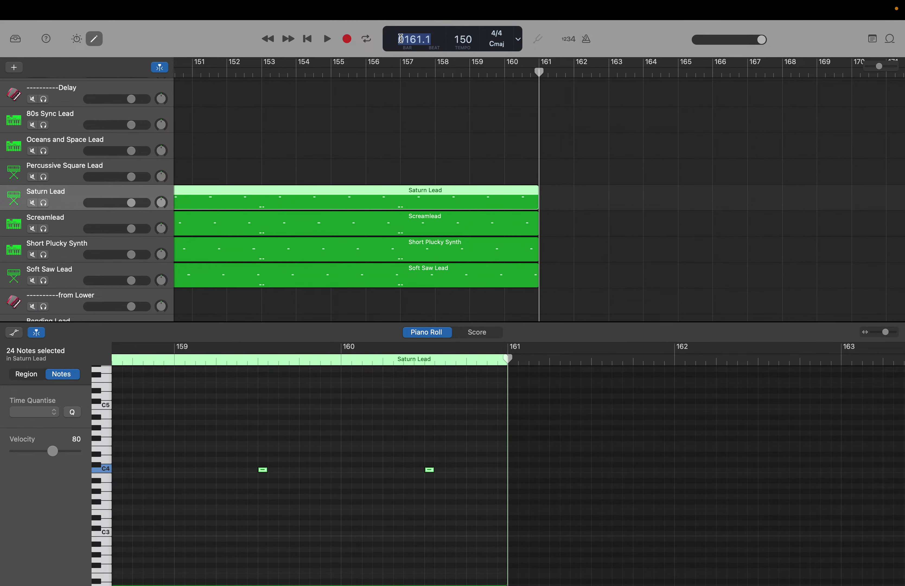
# Return the playhead to bar 129, copy all the Percussive Square Lead notes in bars 129–144 and paste them at bar 145.
pyautogui.write('129')
pyautogui.press('Return')
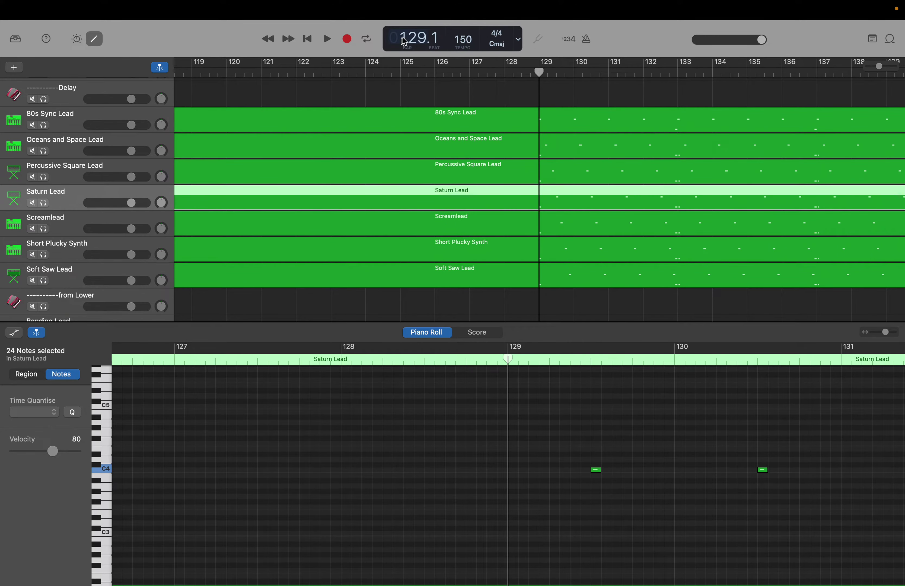
pyautogui.click(557, 170)
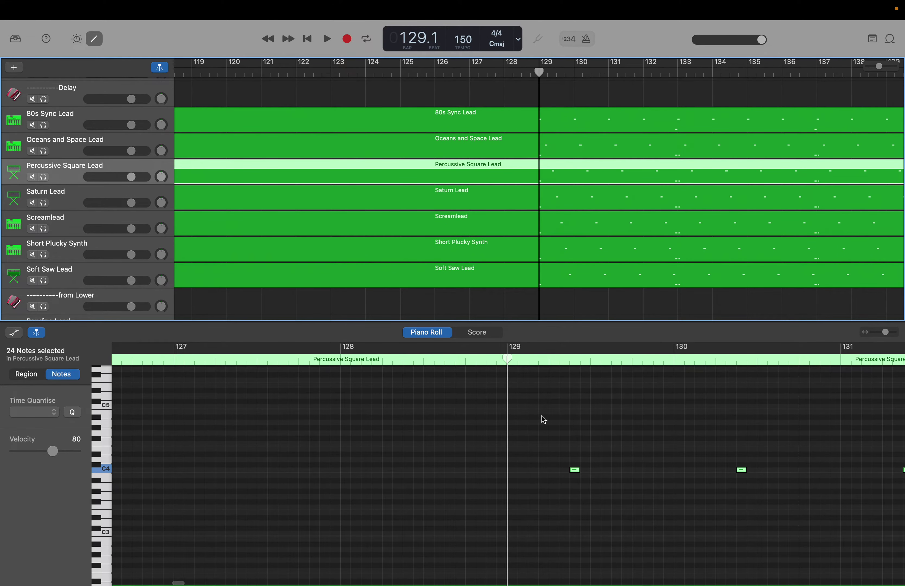
pyautogui.scroll(10, 541, 418)
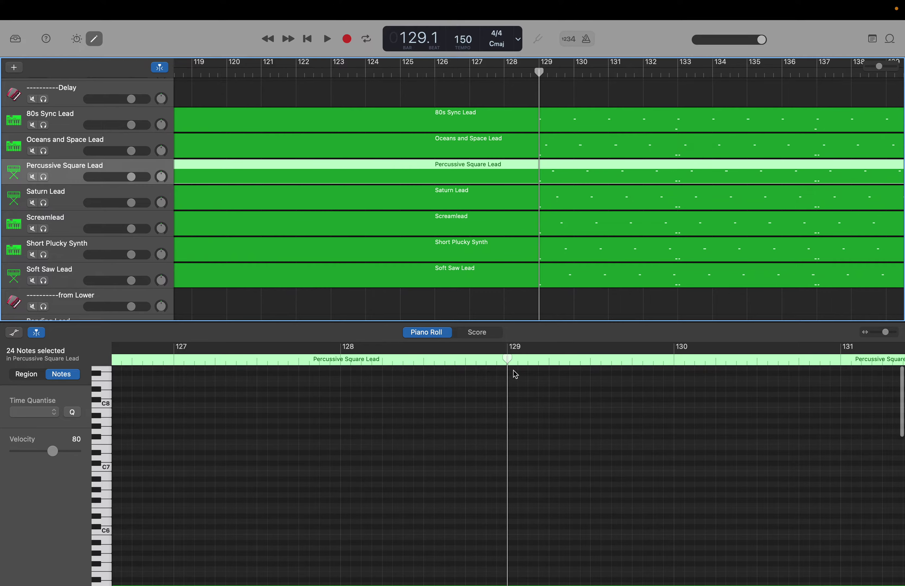
pyautogui.moveTo(513, 370); pyautogui.dragTo(898, 582)
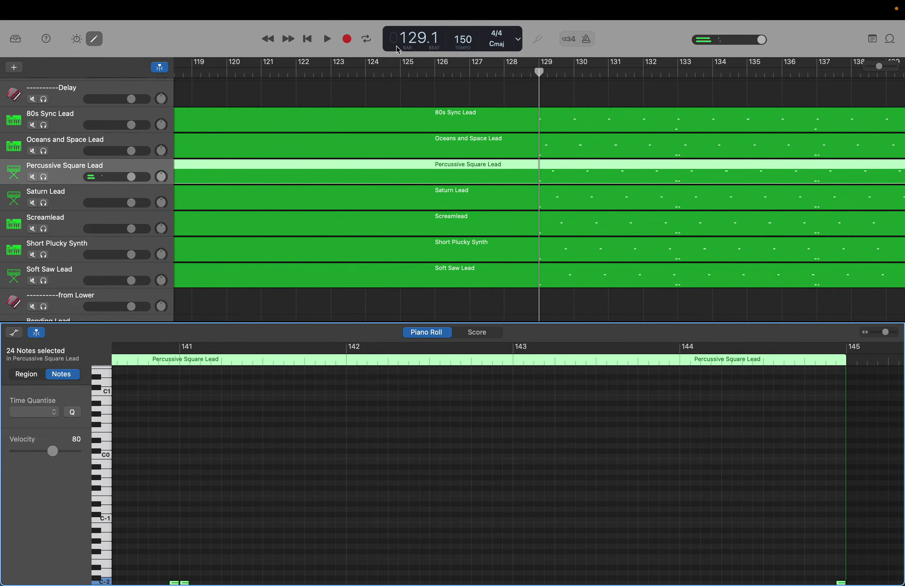
pyautogui.doubleClick(404, 39)
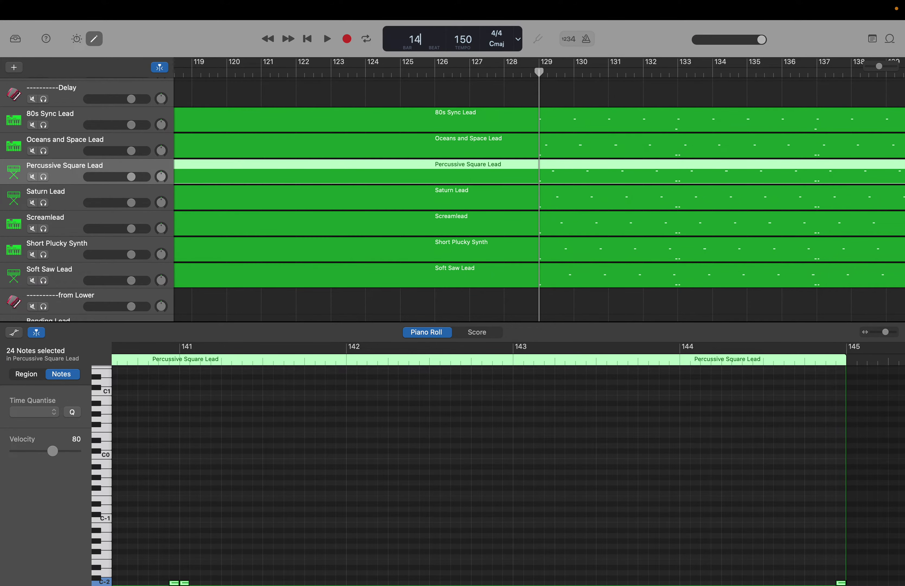
pyautogui.press('Return')
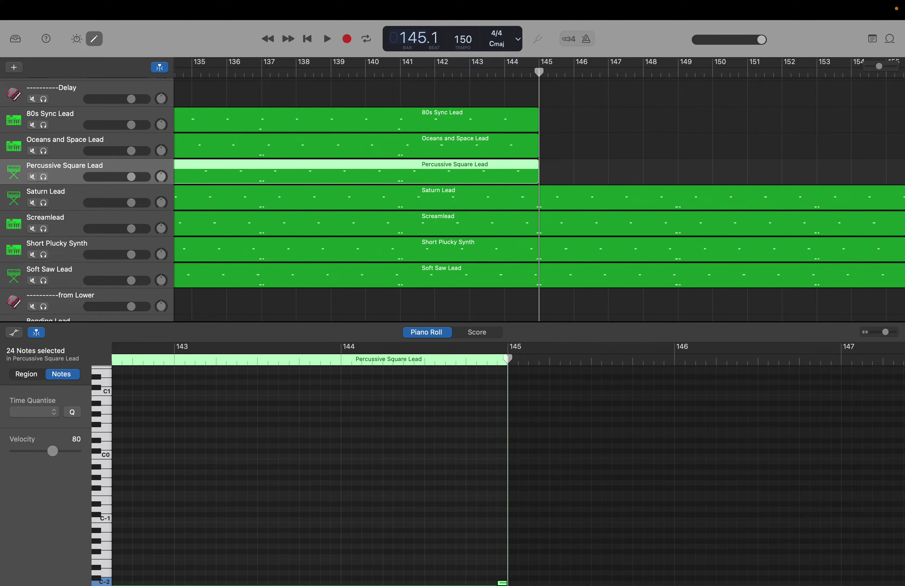
# Return the playhead to bar 129, copy all the Oceans and Space Lead notes in bars 129–144 and paste them at bar 145.
pyautogui.moveTo(404, 39); pyautogui.dragTo(404, 16)
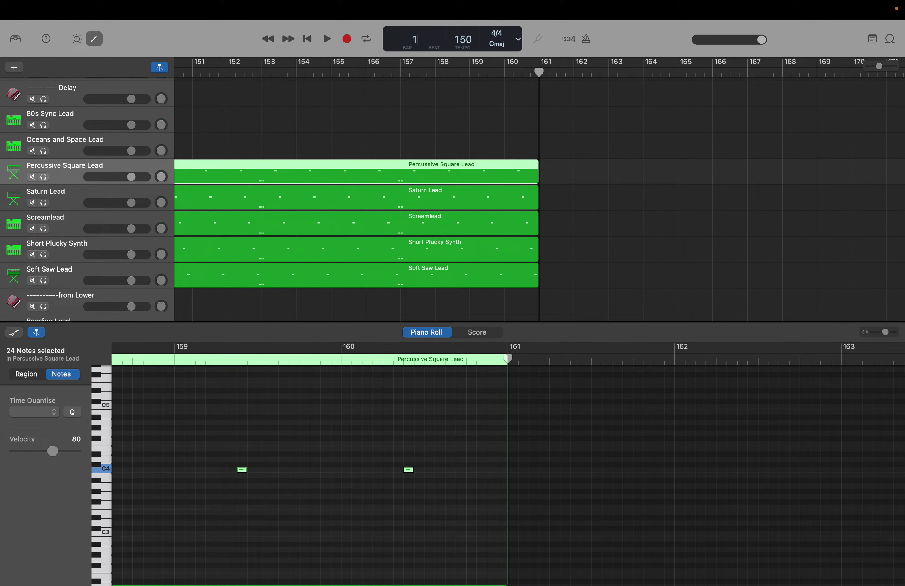
pyautogui.press('Return')
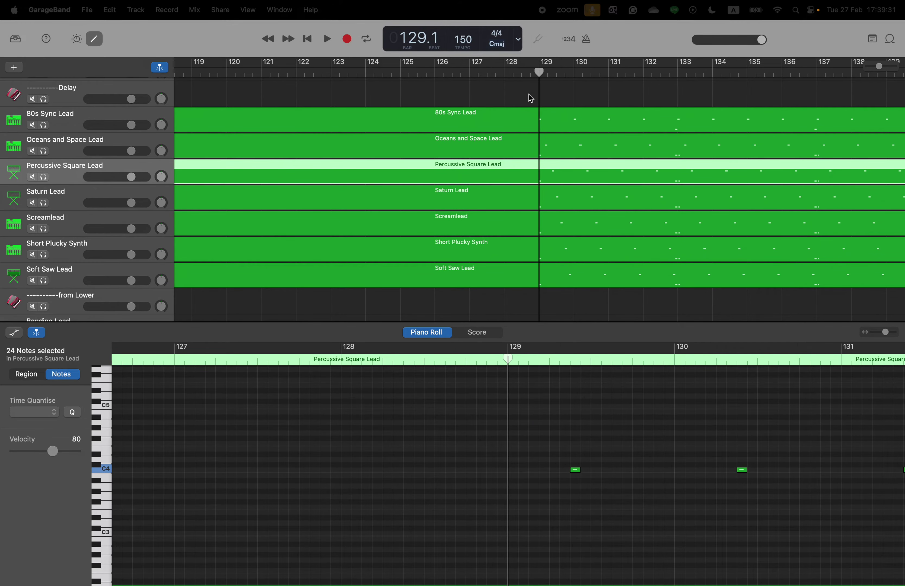
pyautogui.click(555, 134)
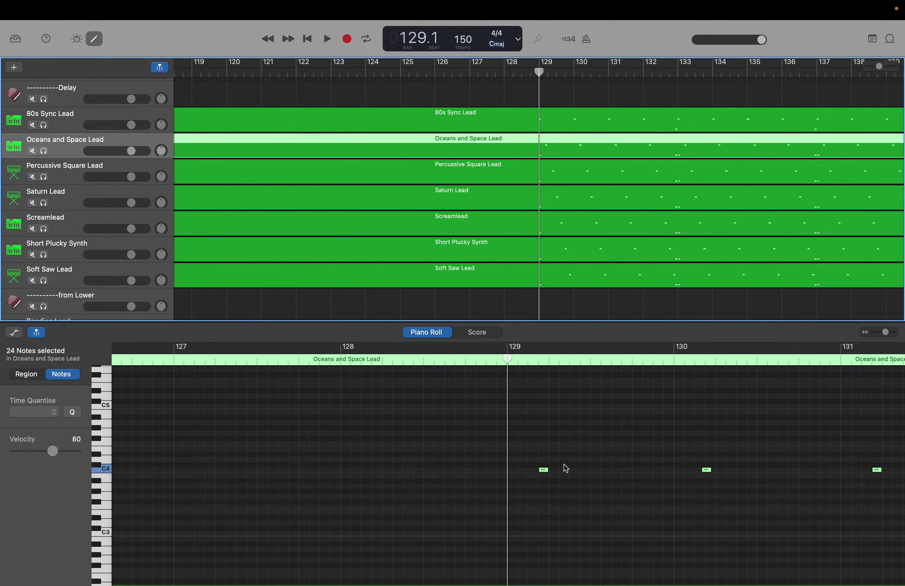
pyautogui.scroll(10, 522, 408)
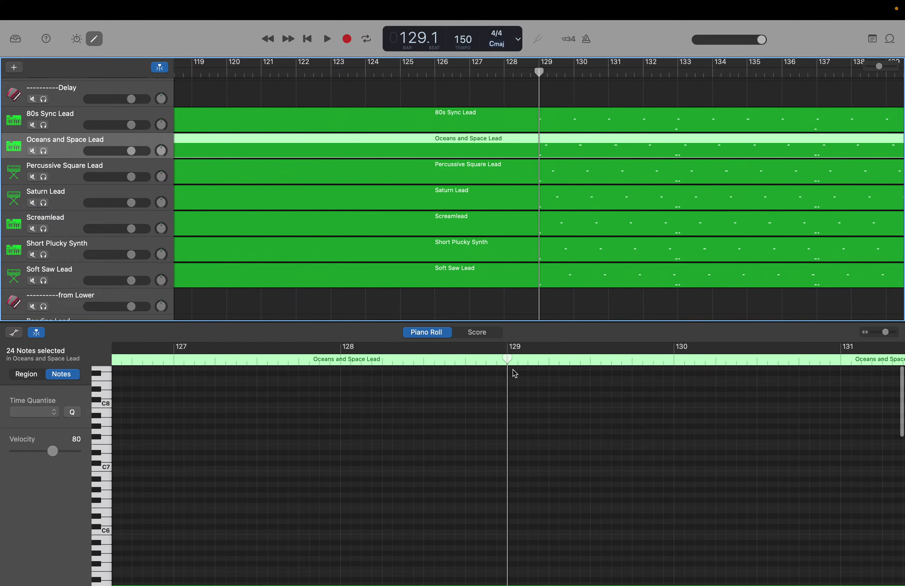
pyautogui.moveTo(513, 369); pyautogui.dragTo(899, 583)
pyautogui.hscroll(10, 502, 471)
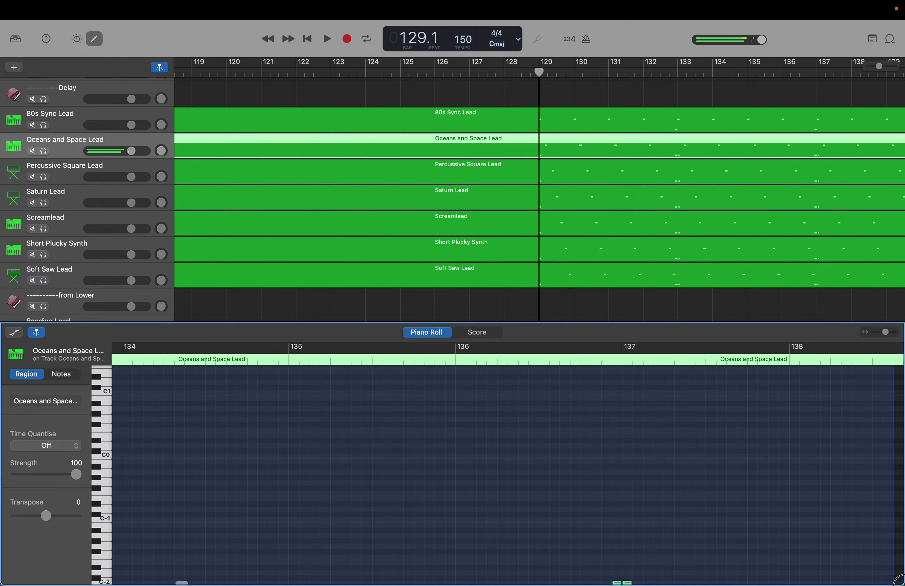
pyautogui.hscroll(8, 503, 472)
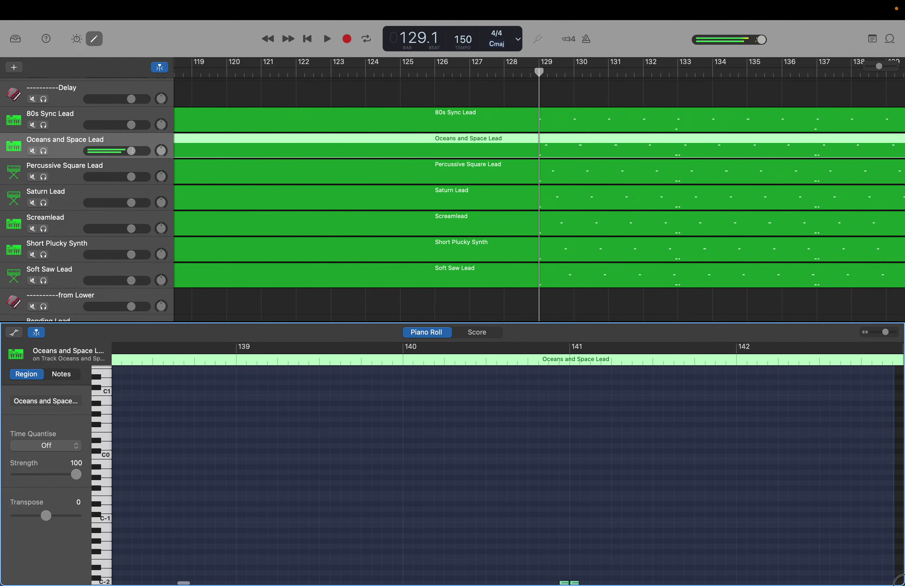
pyautogui.hscroll(2, 899, 582)
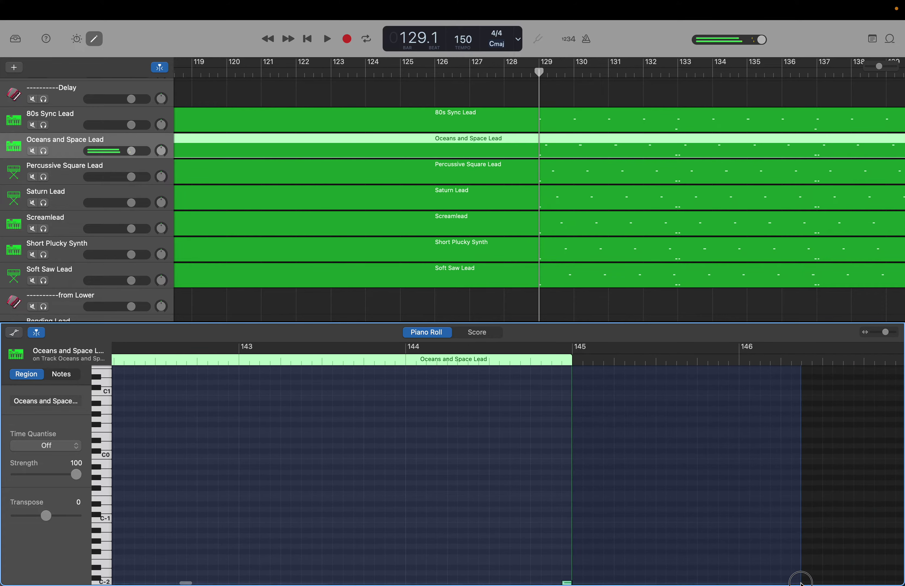
pyautogui.press('super+a')
pyautogui.moveTo(779, 560)
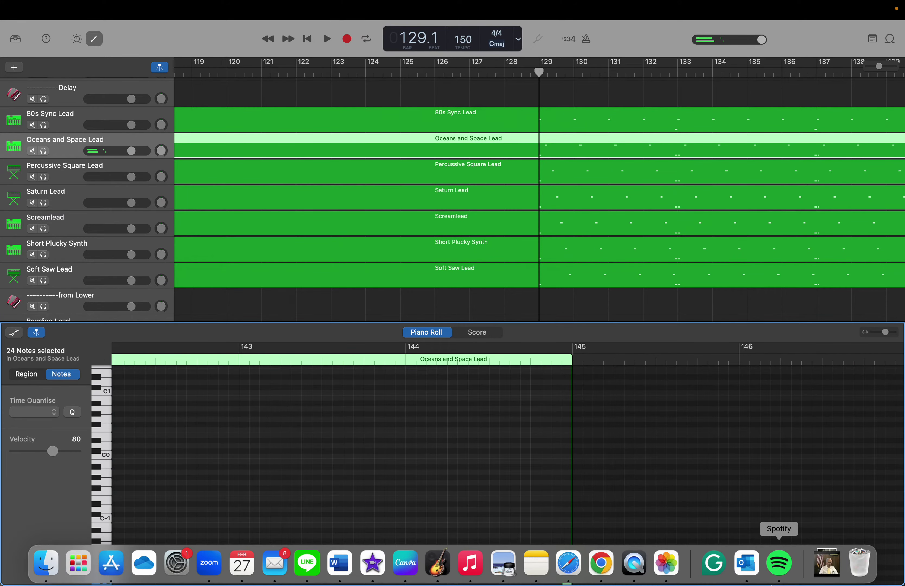
pyautogui.doubleClick(404, 38)
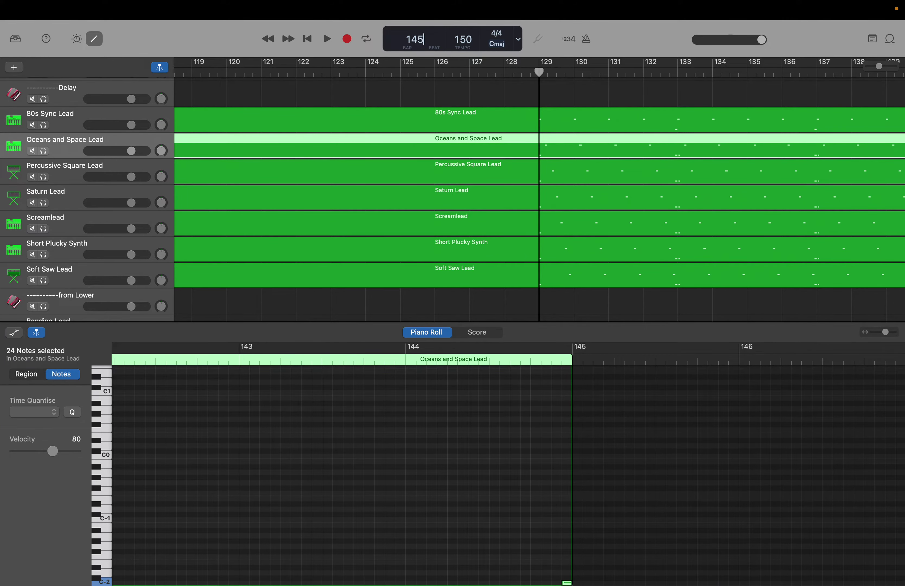
pyautogui.write('145')
pyautogui.press('Return')
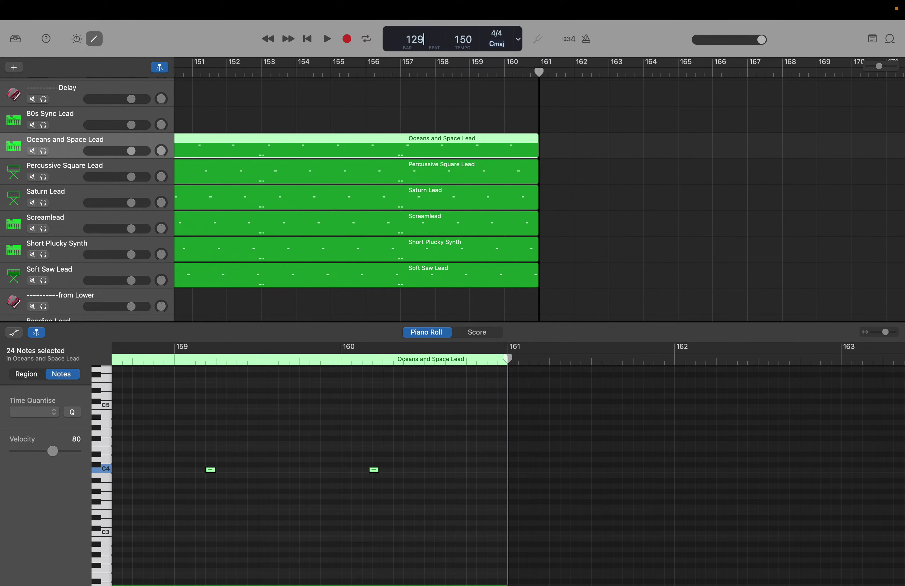
# Return the playhead to bar 129, copy all the 80s Sync Lead notes in bars 129–144 and paste them at bar 145.
pyautogui.press('Return')
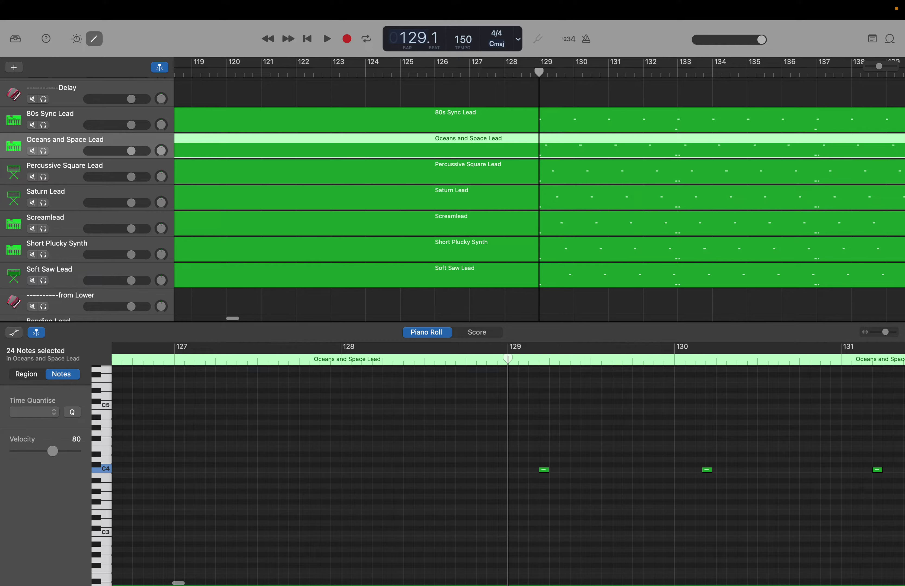
pyautogui.click(556, 123)
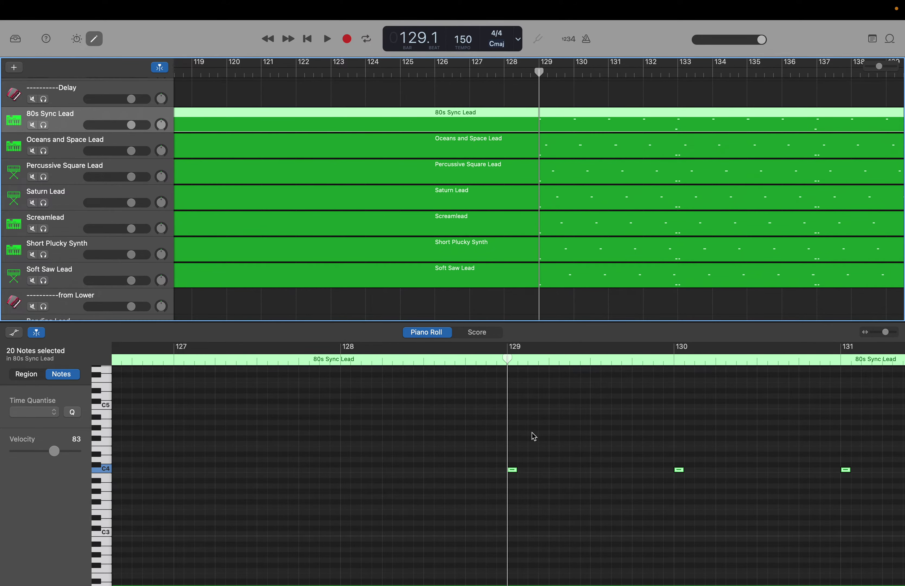
pyautogui.scroll(10, 532, 434)
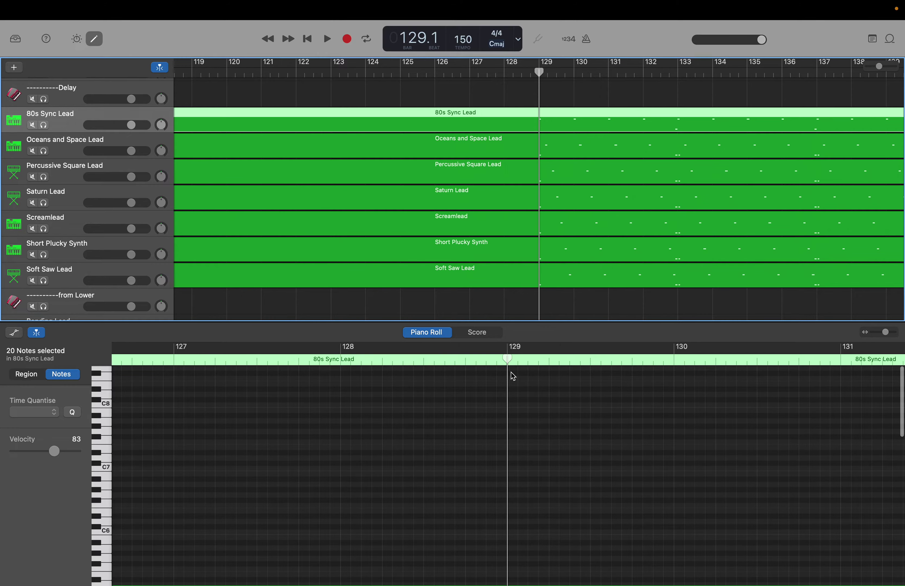
pyautogui.moveTo(510, 375); pyautogui.dragTo(898, 582)
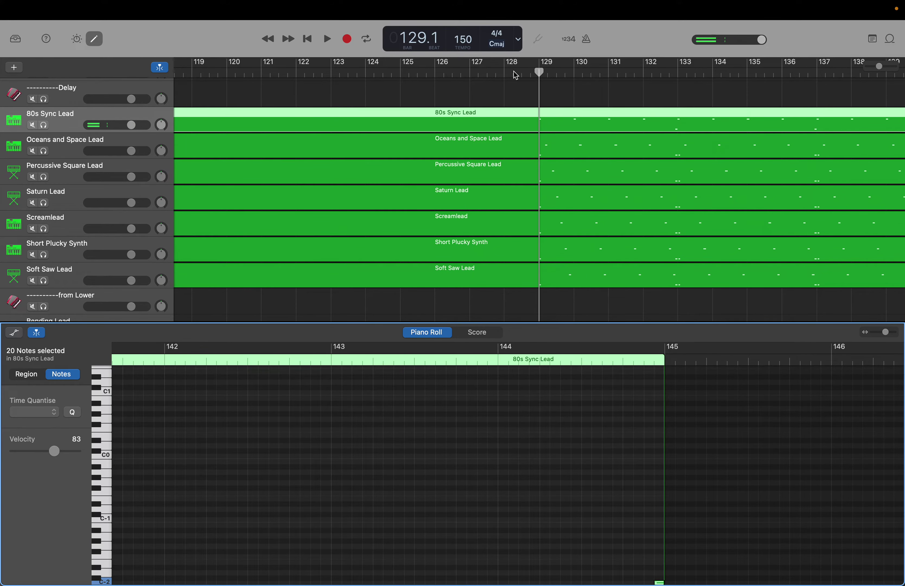
pyautogui.doubleClick(407, 37)
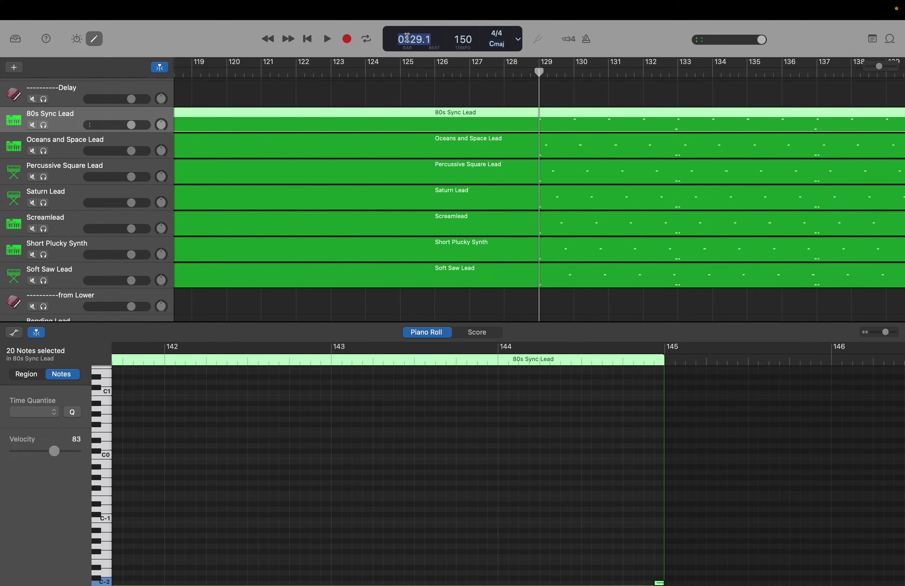
pyautogui.press('Return')
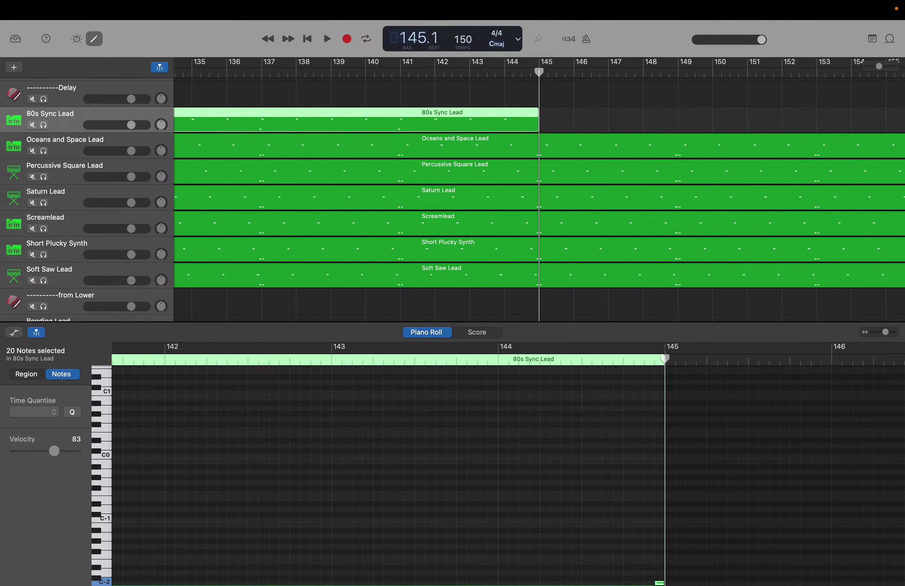
pyautogui.press('End')
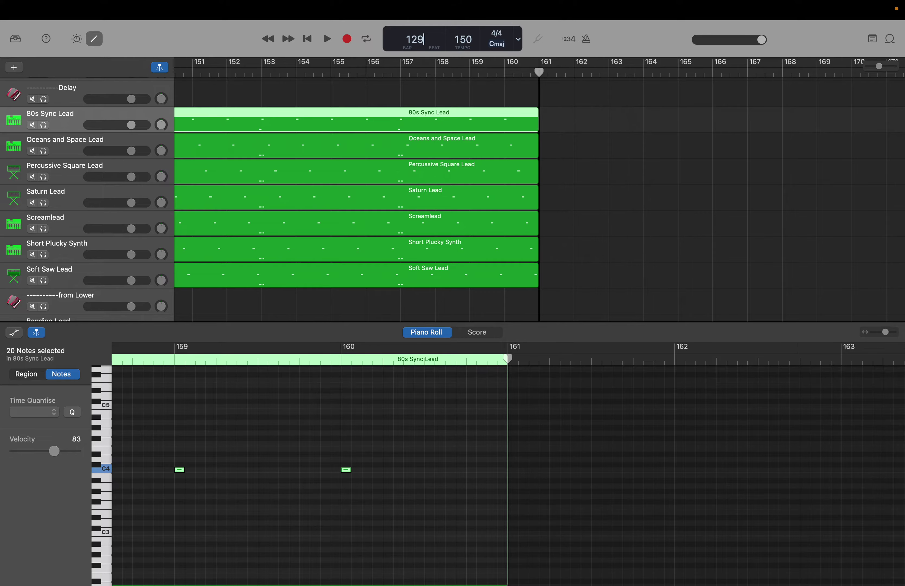
# Return the playhead to bar 129, copy all the Splatter Tables notes in bars 129–144 and paste them at bar 145.
pyautogui.write('129')
pyautogui.press('Return')
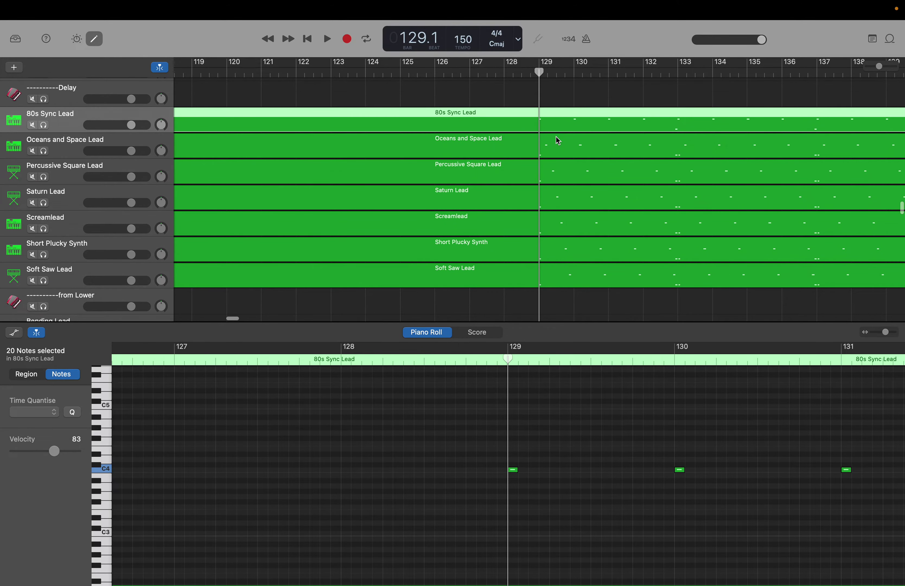
pyautogui.scroll(10, 556, 136)
pyautogui.scroll(15, 557, 138)
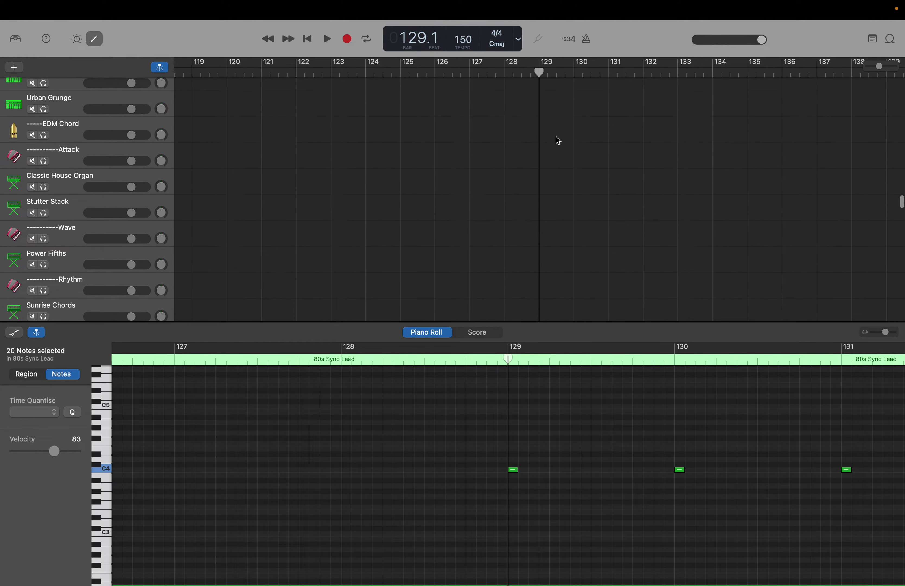
pyautogui.scroll(15, 556, 140)
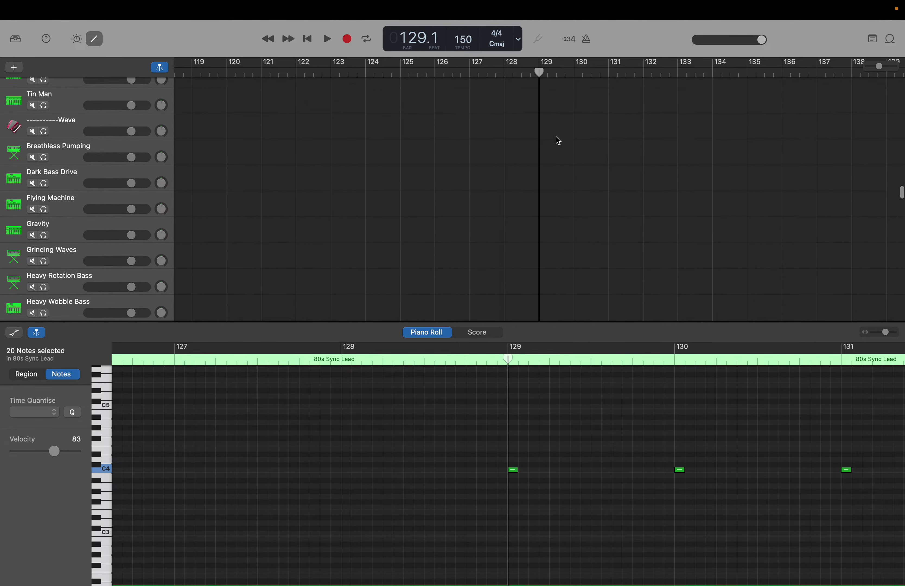
pyautogui.scroll(15, 558, 141)
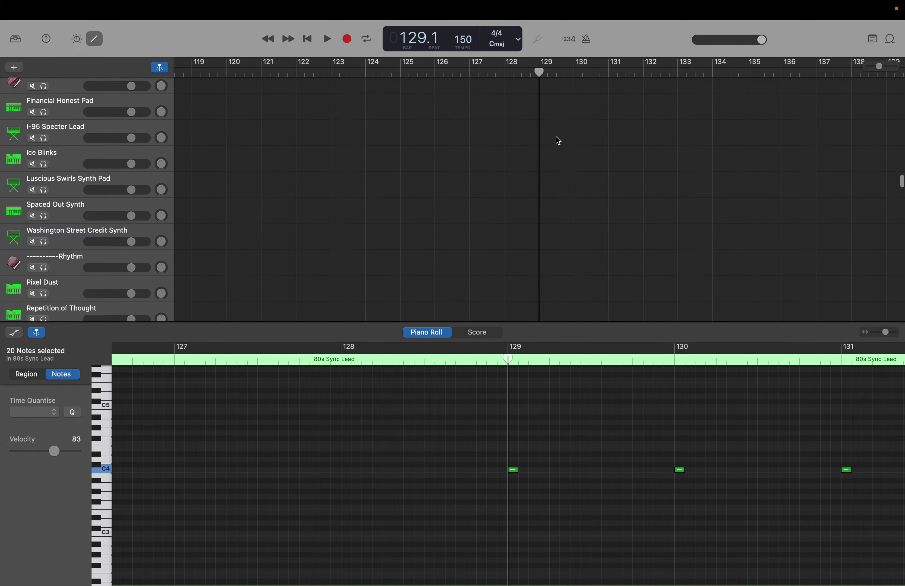
pyautogui.scroll(15, 558, 141)
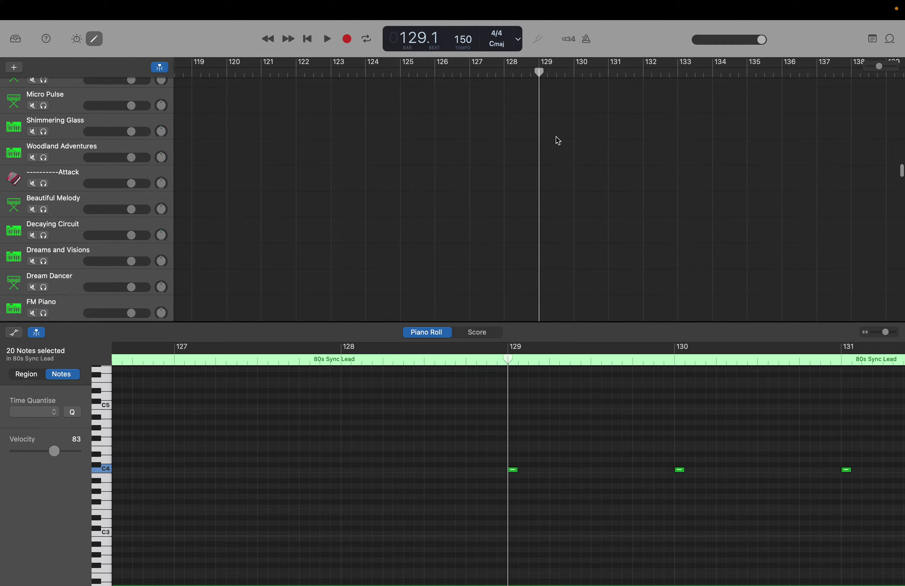
pyautogui.scroll(3, 557, 140)
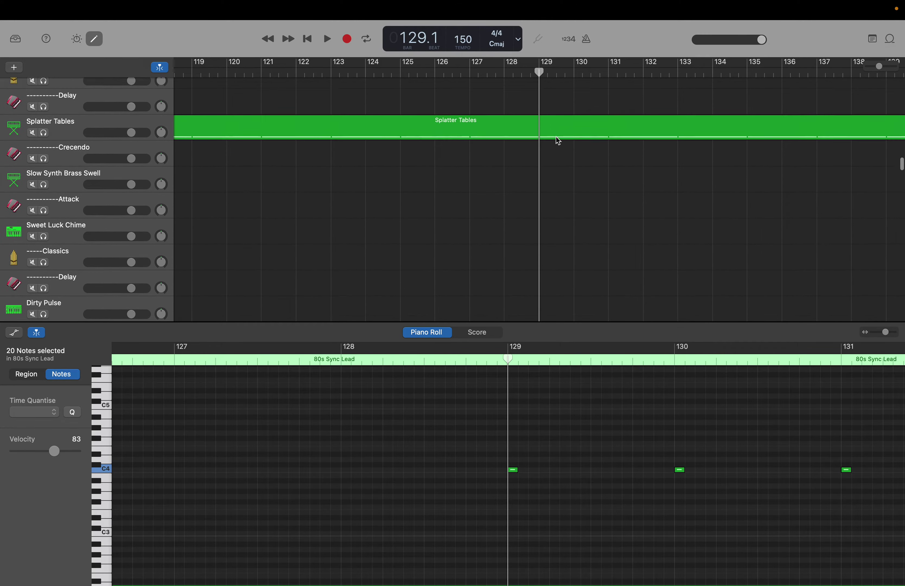
pyautogui.click(558, 140)
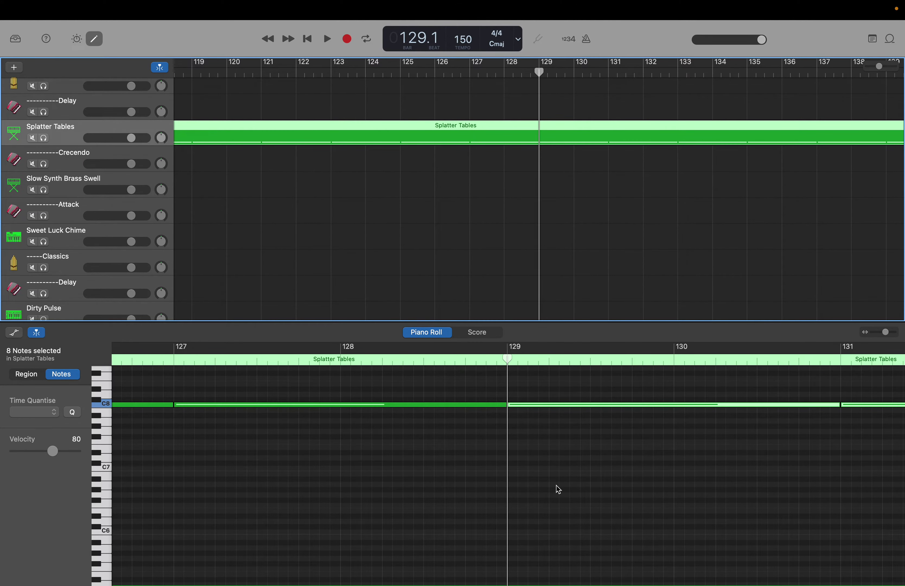
pyautogui.scroll(-1, 529, 411)
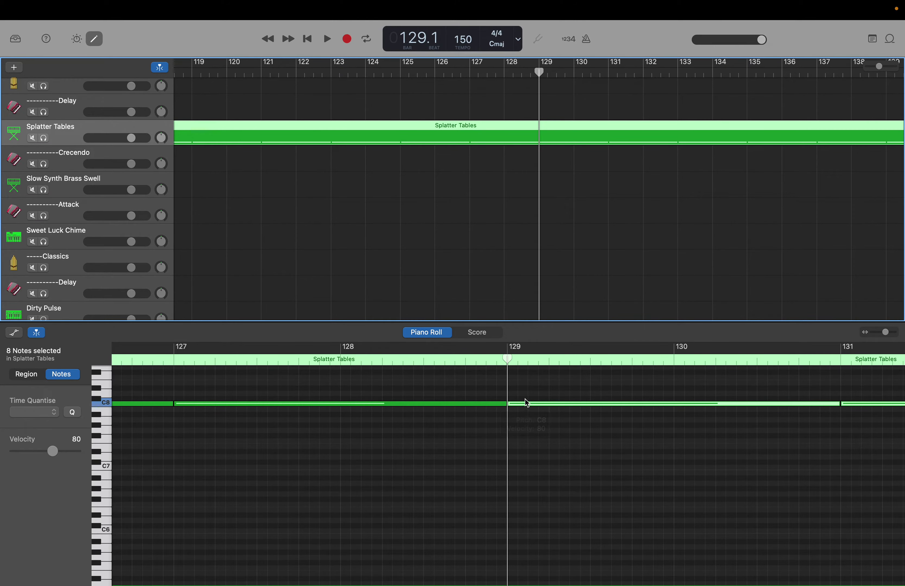
pyautogui.moveTo(521, 386); pyautogui.dragTo(693, 436)
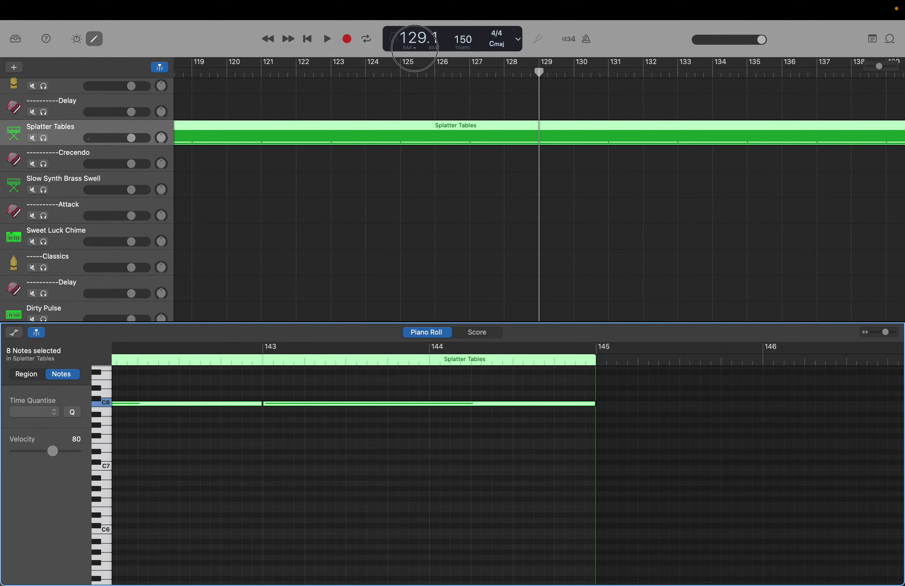
pyautogui.doubleClick(414, 41)
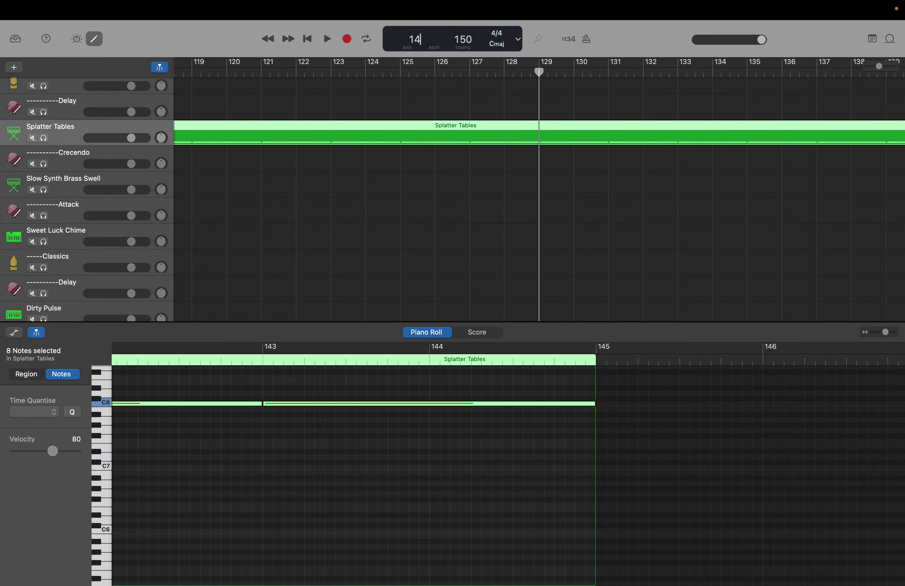
pyautogui.press('Return')
pyautogui.press('super+v')
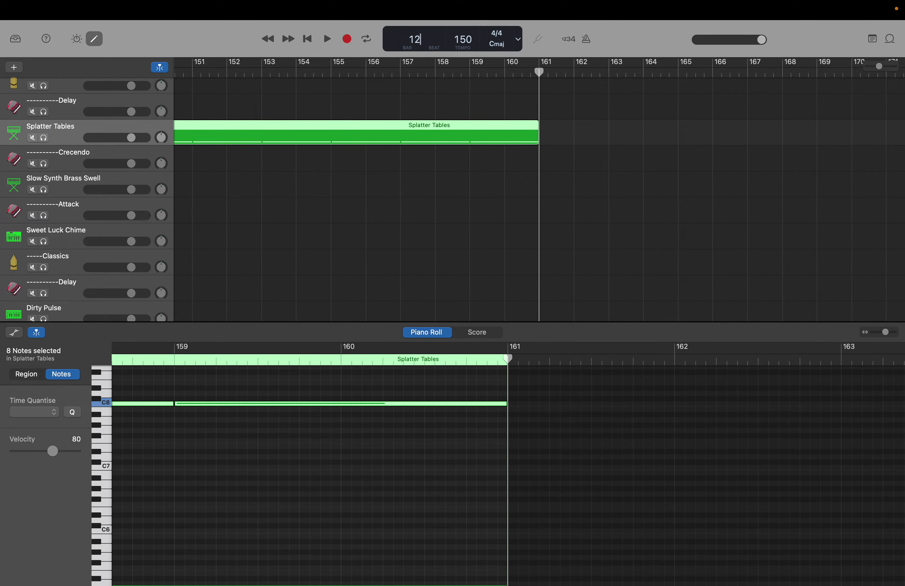
# Return the playhead to bar 129, copy all the Punchy Alternating Bass notes in bars 129–144 and paste them at bar 145.
pyautogui.press('Return')
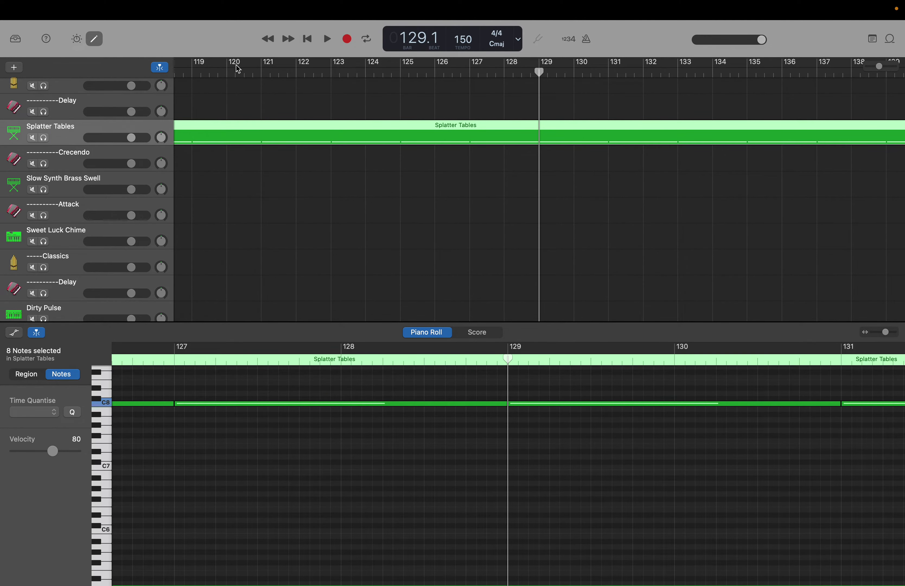
pyautogui.scroll(5, 562, 188)
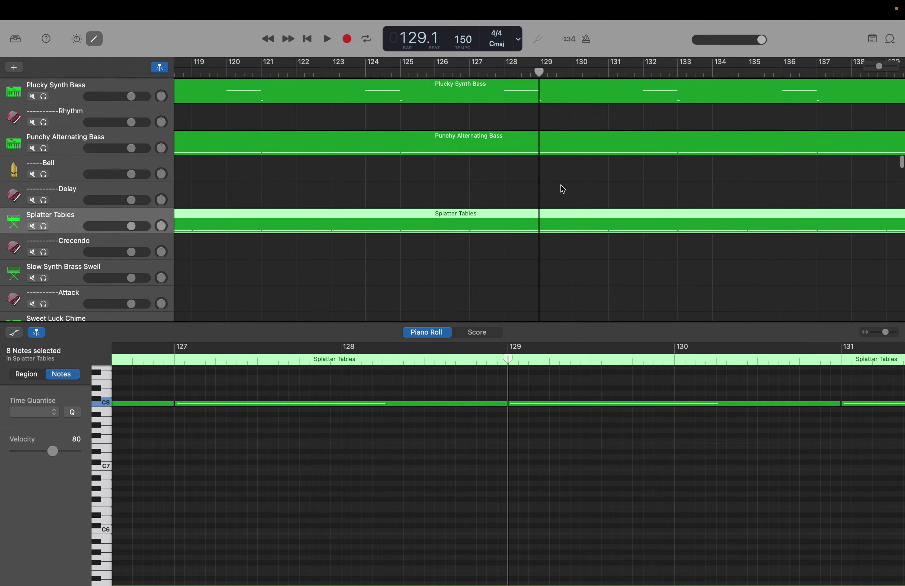
pyautogui.click(555, 163)
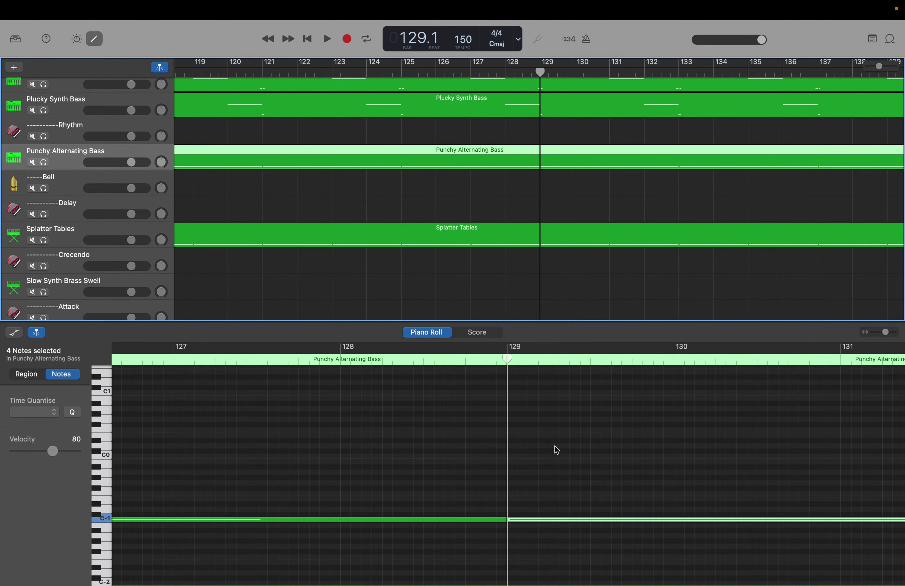
pyautogui.moveTo(543, 471); pyautogui.dragTo(902, 547)
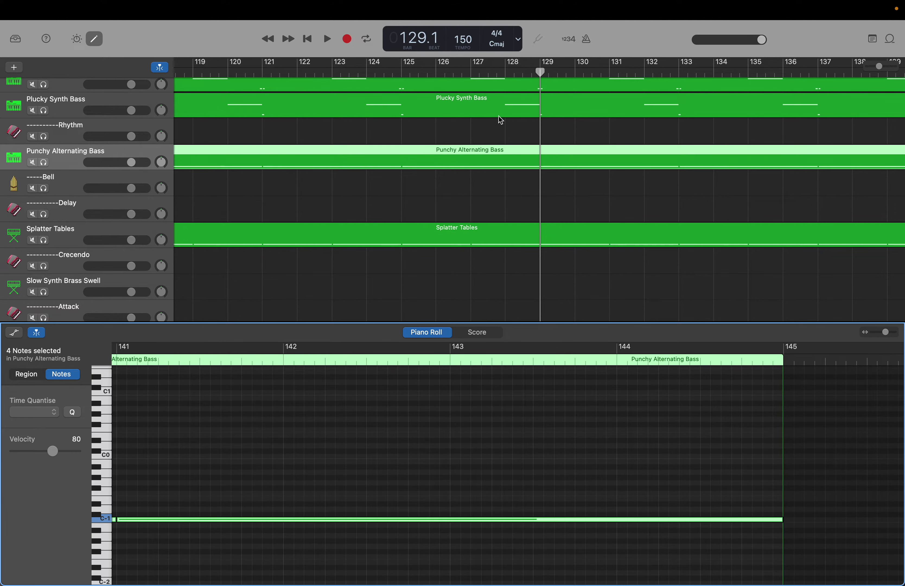
pyautogui.doubleClick(410, 39)
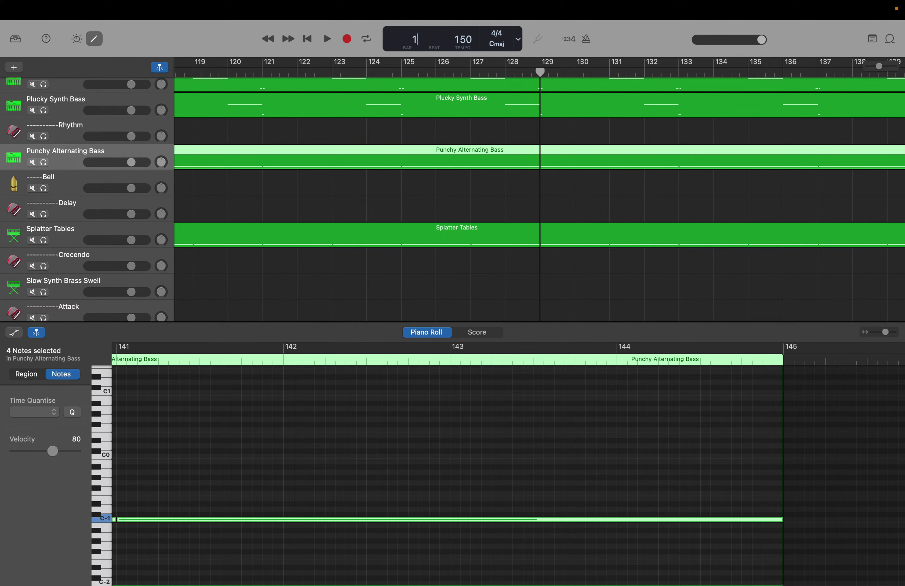
pyautogui.write('145')
pyautogui.press('Return')
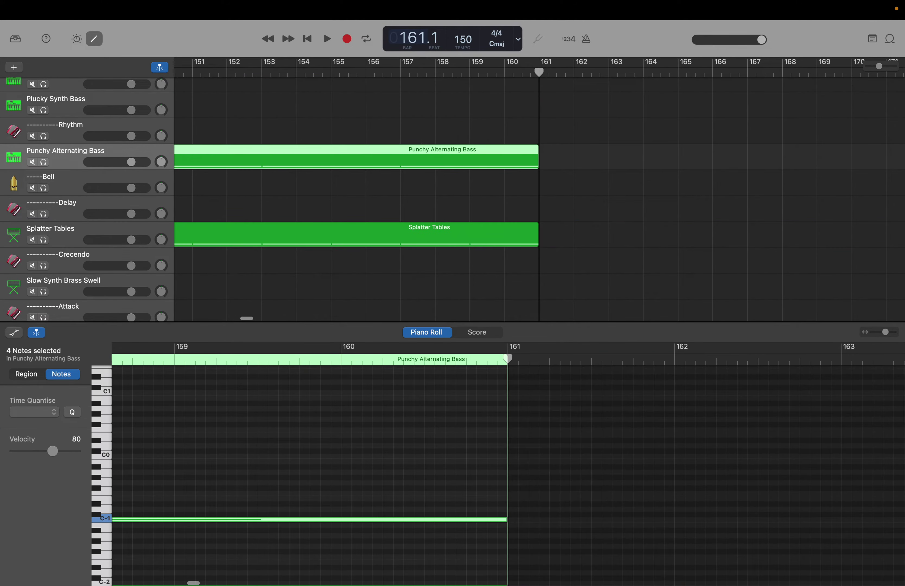
# Return the playhead to bar 129, copy all the Plucky Synth Bass notes in bars 129–144 and paste them at bar 145.
pyautogui.doubleClick(406, 34)
pyautogui.press('Return')
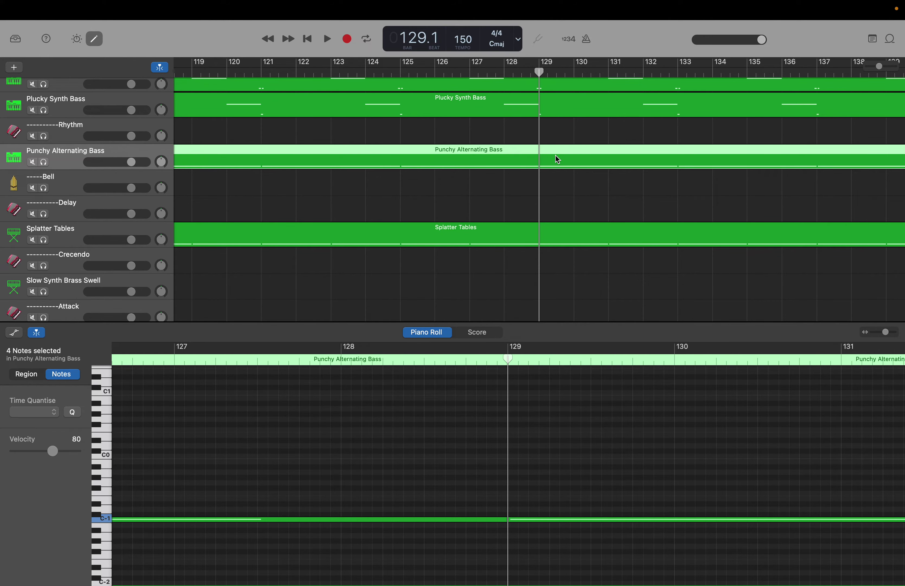
pyautogui.scroll(2, 557, 158)
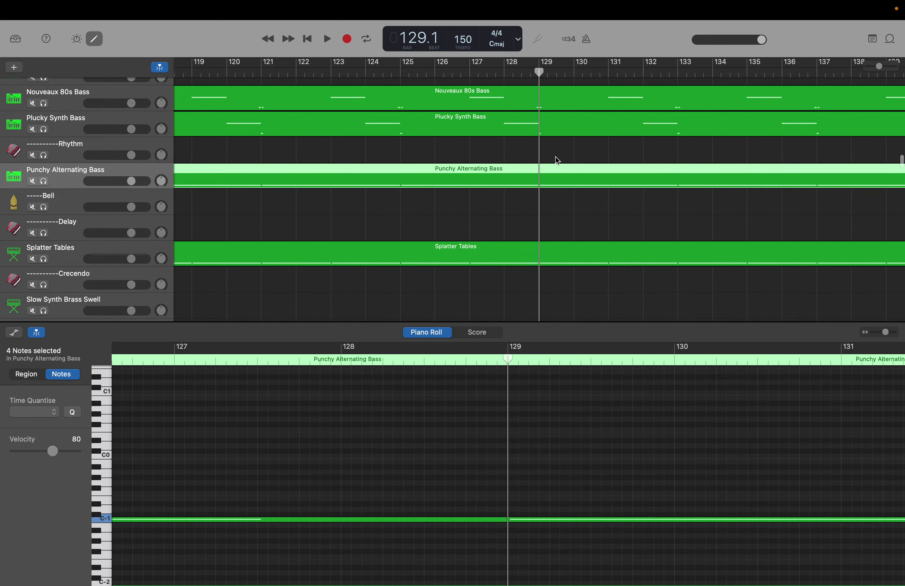
pyautogui.scroll(2, 555, 157)
pyautogui.click(555, 157)
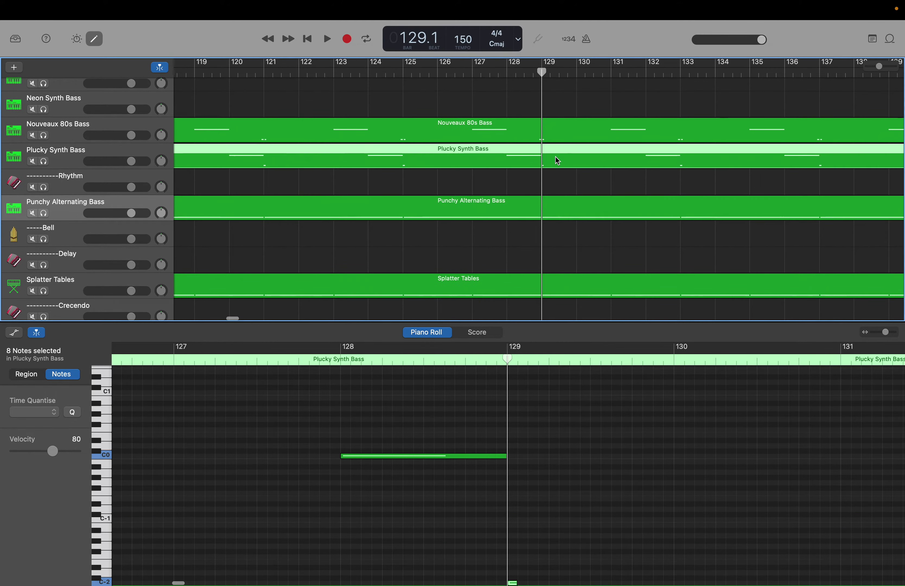
pyautogui.scroll(10, 535, 385)
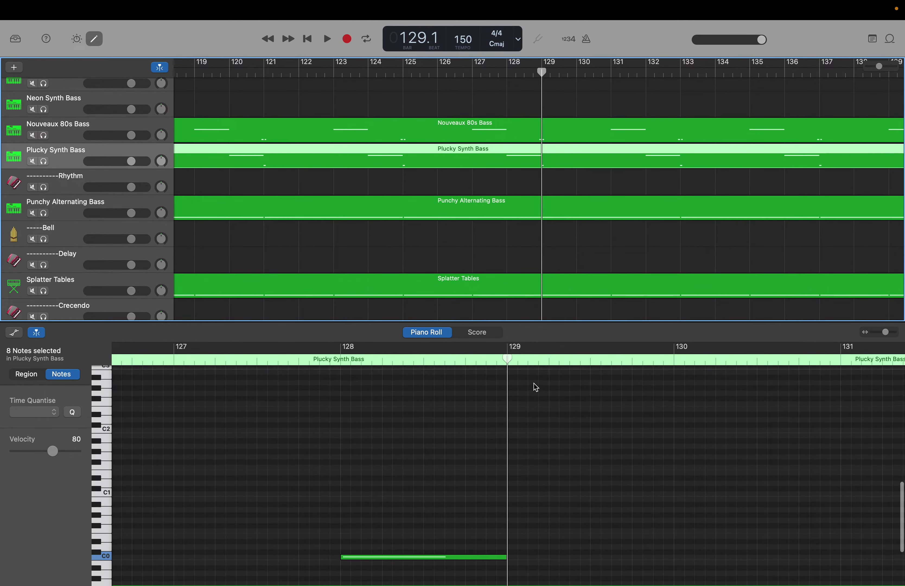
pyautogui.scroll(10, 533, 383)
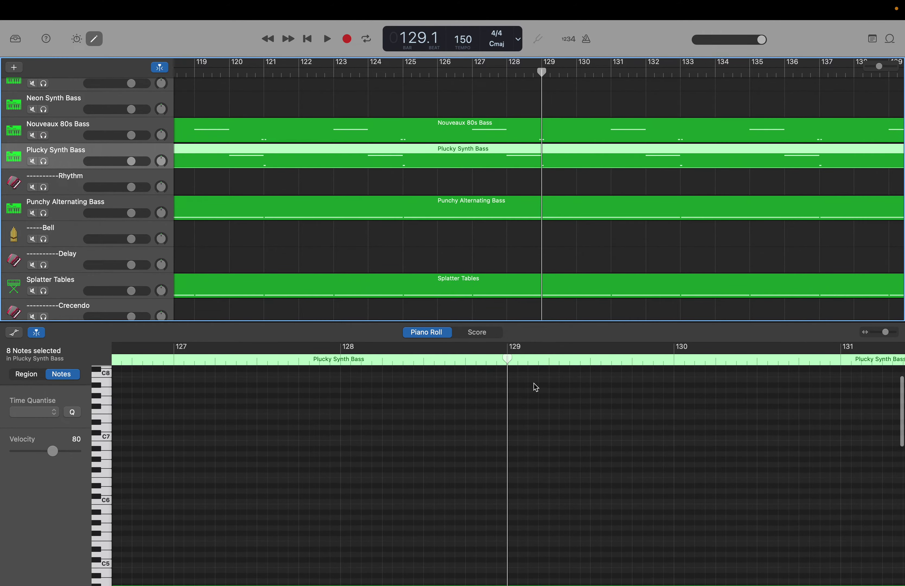
pyautogui.rightClick(515, 374)
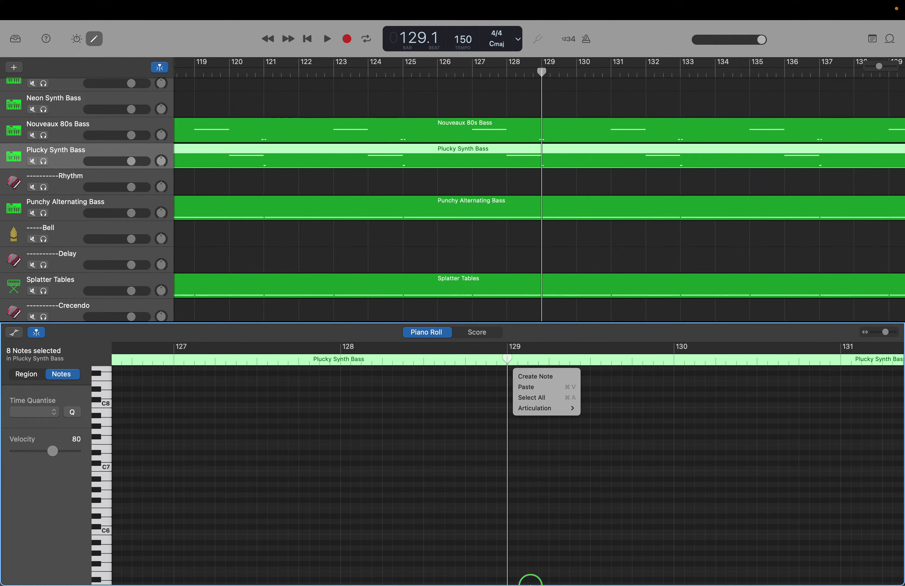
pyautogui.click(583, 582)
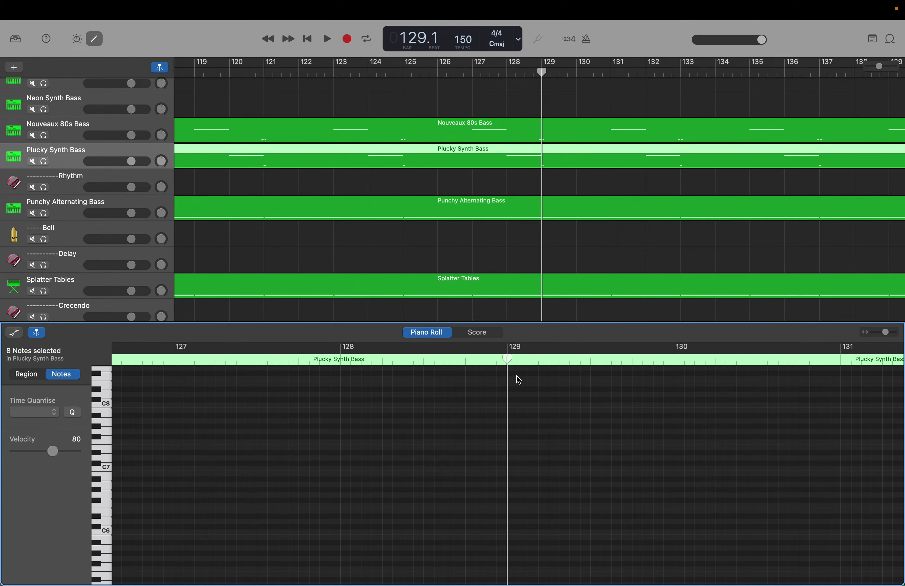
pyautogui.scroll(1, 517, 376)
pyautogui.moveTo(515, 375); pyautogui.dragTo(900, 582)
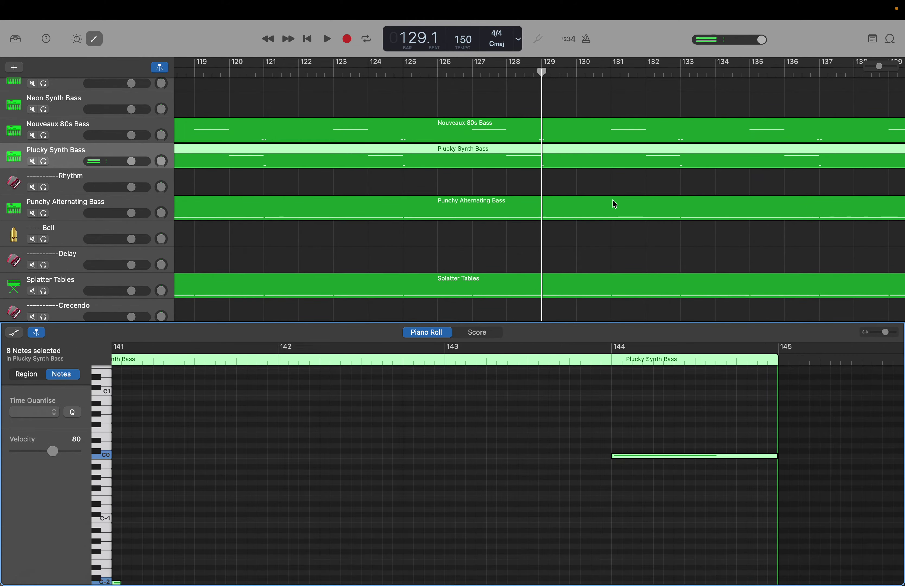
pyautogui.doubleClick(416, 46)
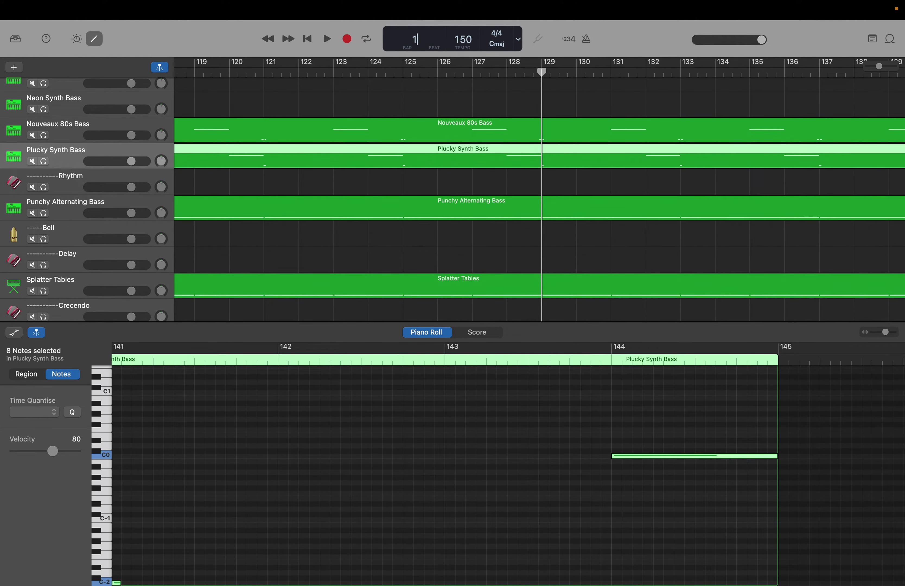
pyautogui.press('Return')
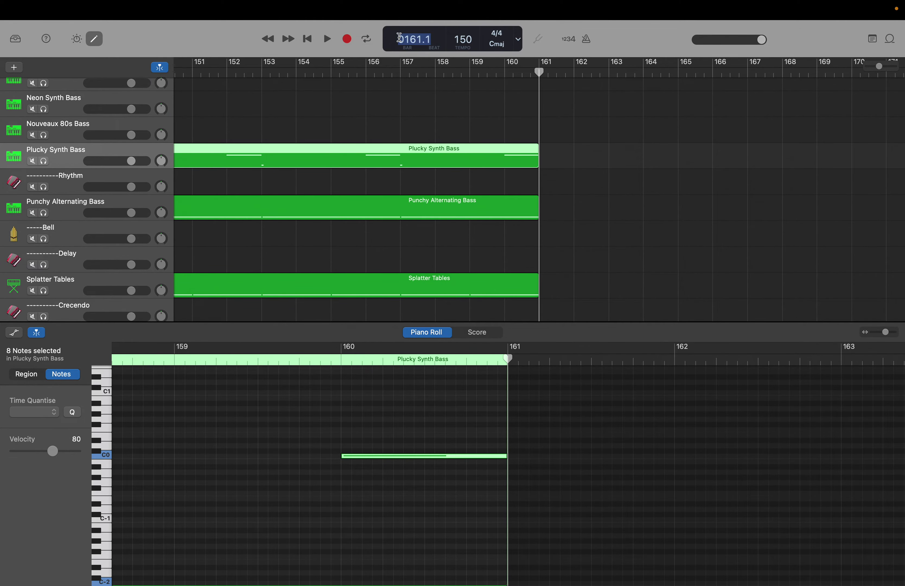
# Return the playhead to bar 129, copy all the Nouveaux 80s Bass notes in bars 129–144 and paste them at bar 145.
pyautogui.press('Return')
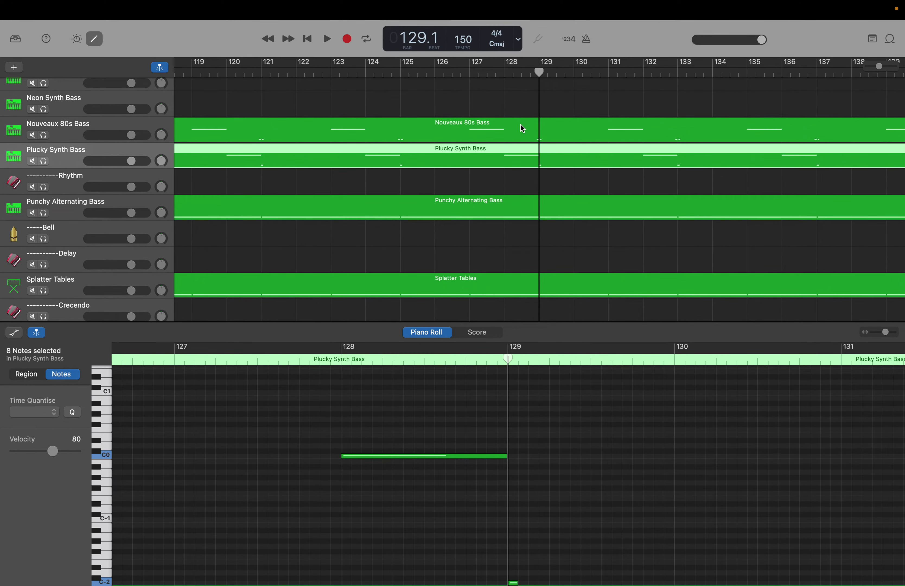
pyautogui.click(556, 126)
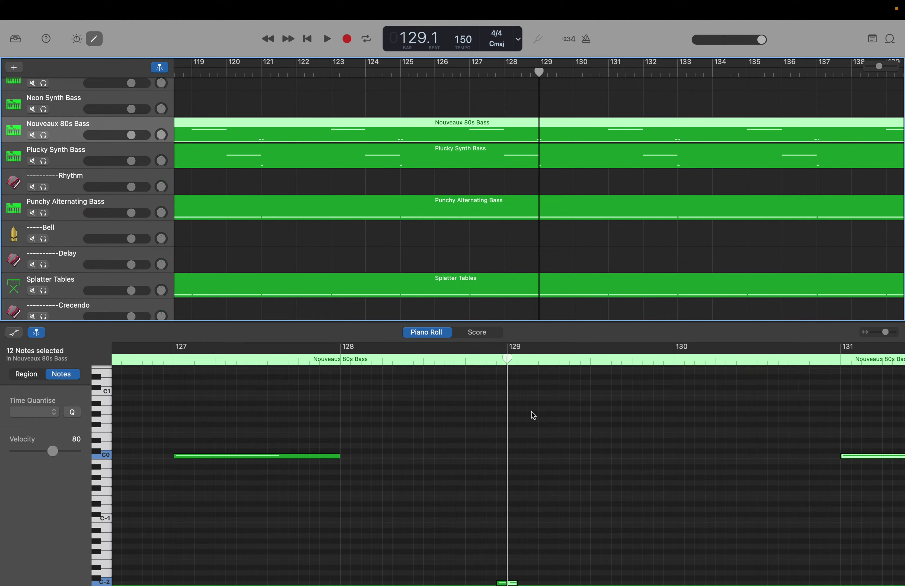
pyautogui.scroll(15, 532, 412)
pyautogui.moveTo(512, 369); pyautogui.dragTo(899, 582)
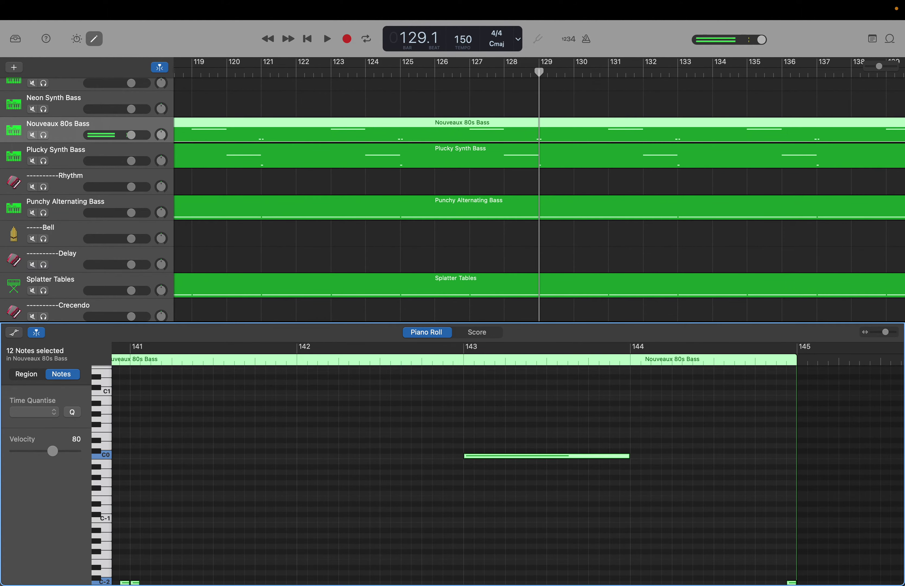
pyautogui.doubleClick(423, 34)
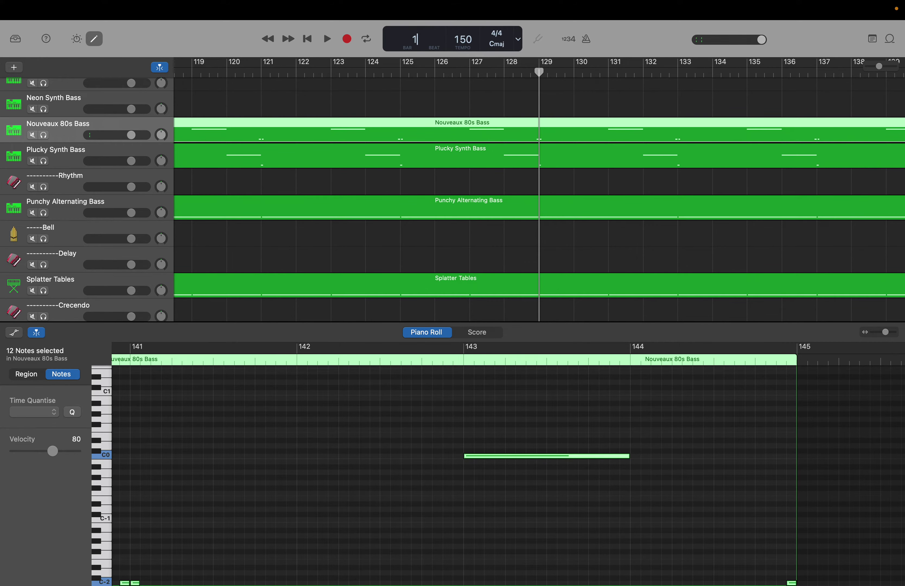
pyautogui.press('Return')
pyautogui.press('End')
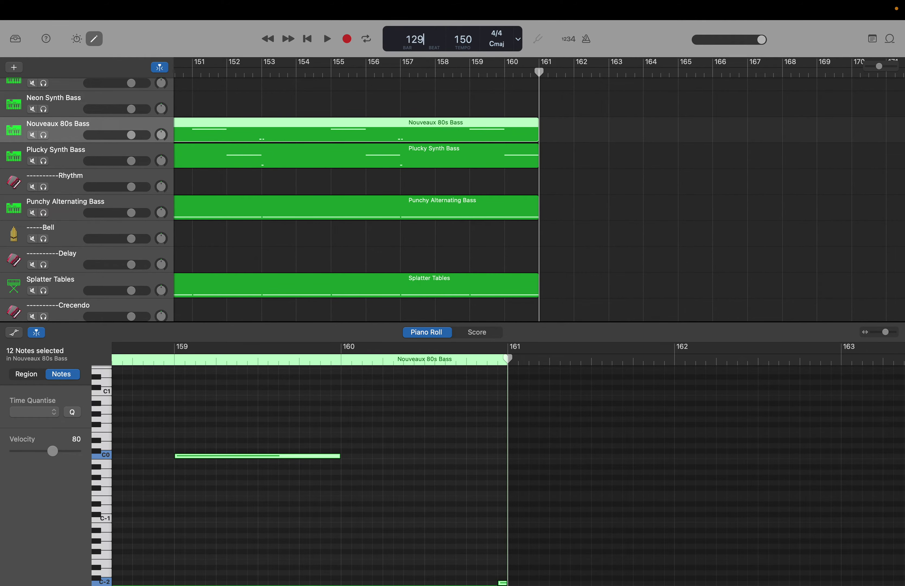
# Return the playhead to bar 129, copy all the Metro Bass notes in bars 129–144 and paste them at bar 145.
pyautogui.write('129')
pyautogui.press('Return')
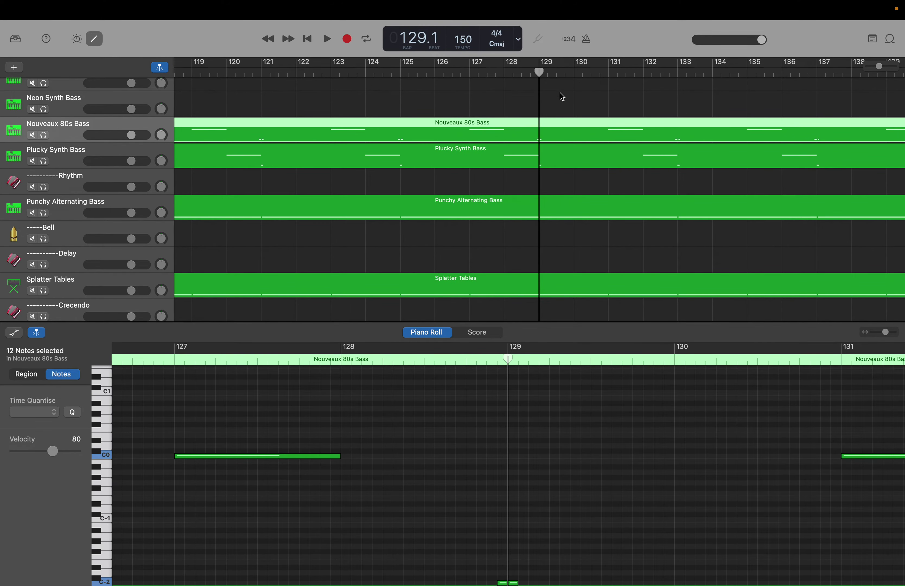
pyautogui.scroll(4, 562, 101)
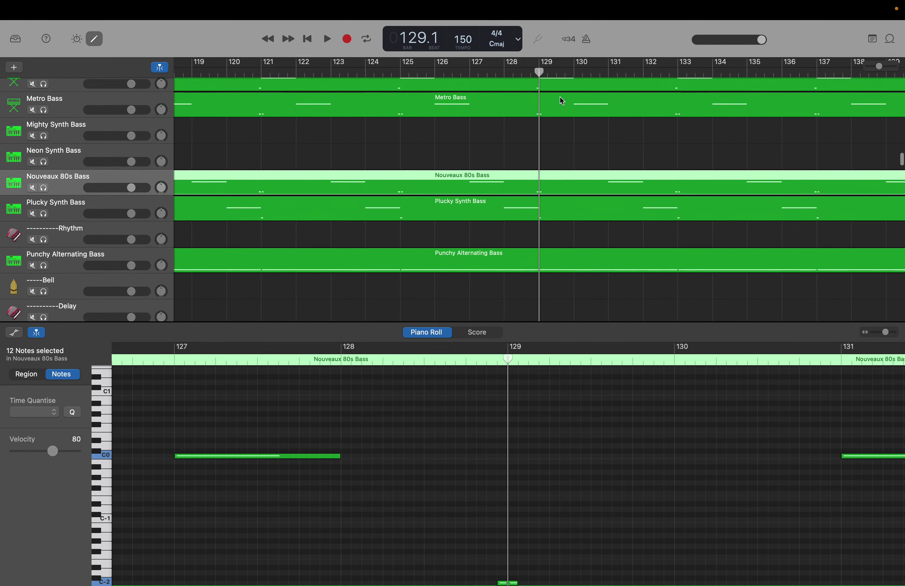
pyautogui.click(564, 133)
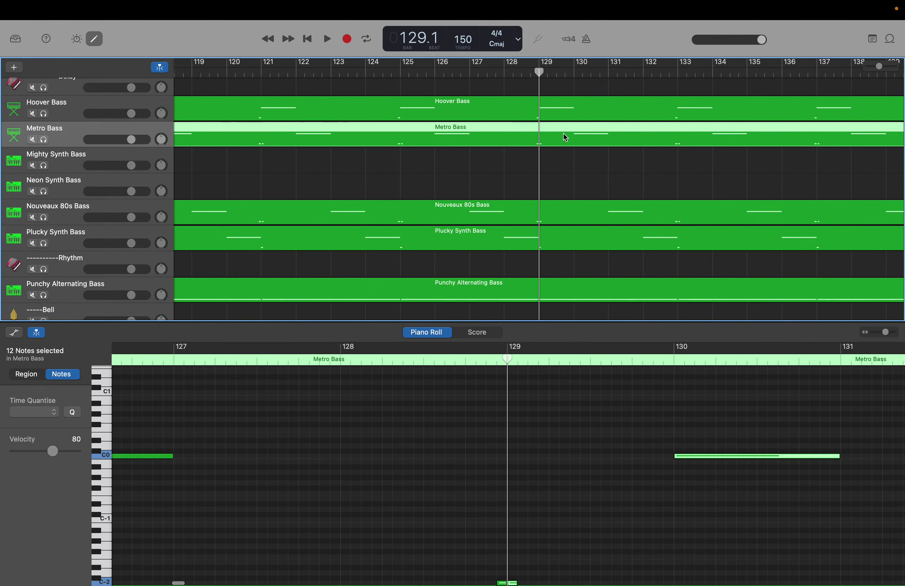
pyautogui.scroll(15, 522, 388)
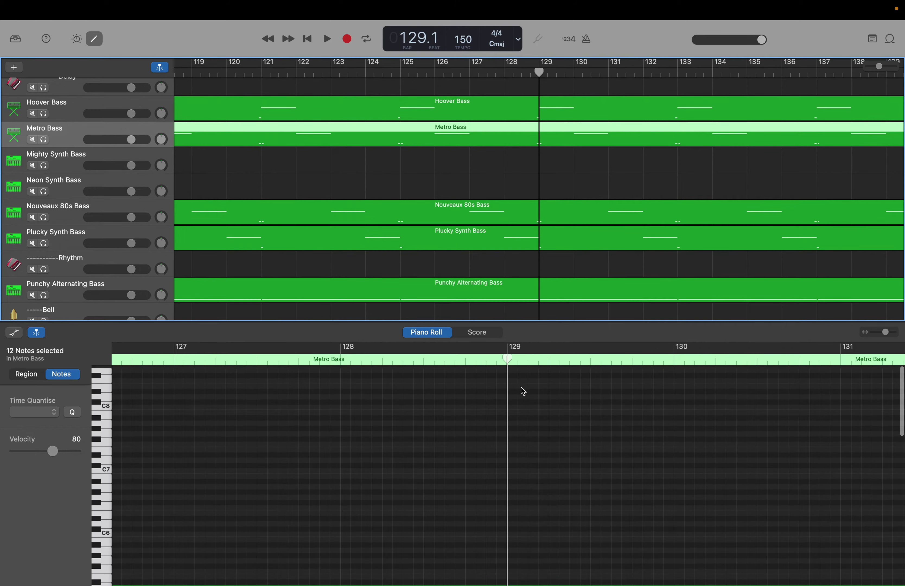
pyautogui.moveTo(511, 367); pyautogui.dragTo(899, 583)
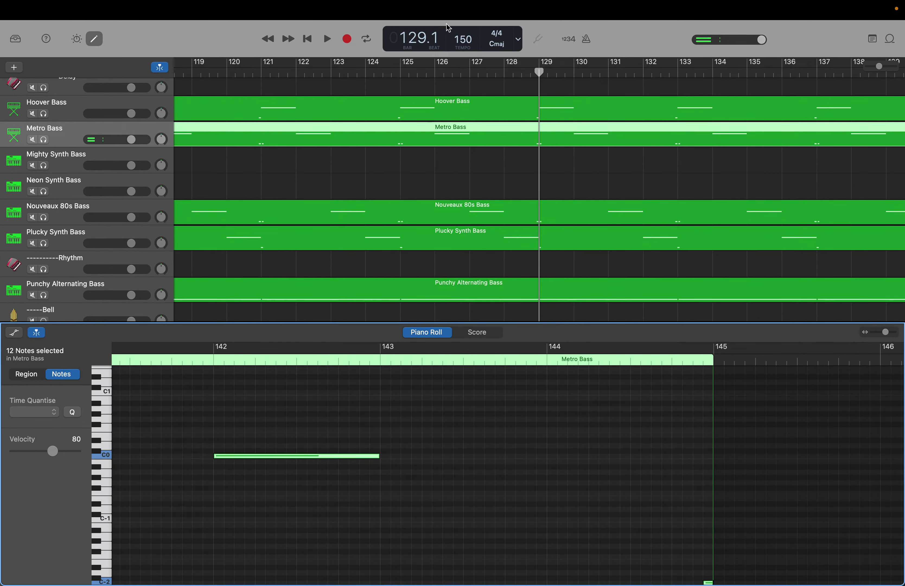
pyautogui.doubleClick(417, 38)
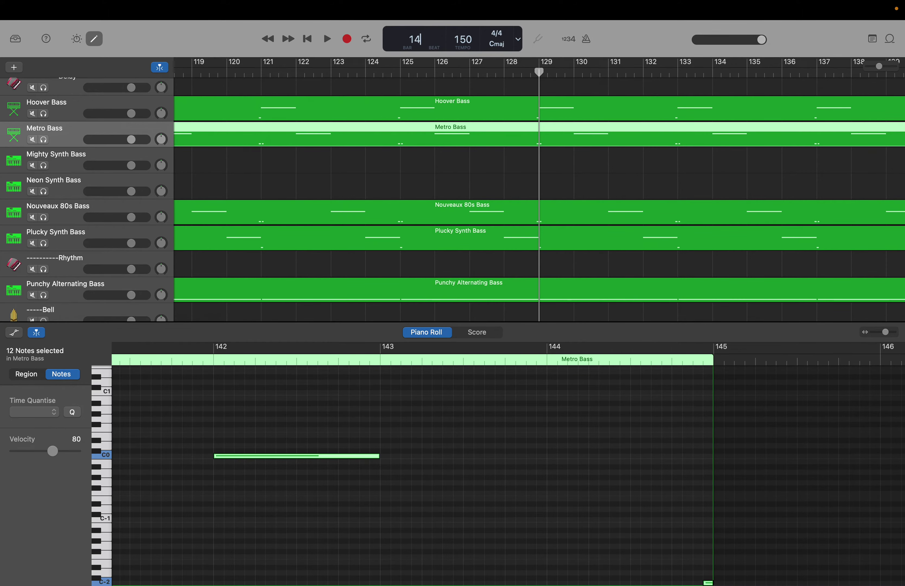
pyautogui.press('Return')
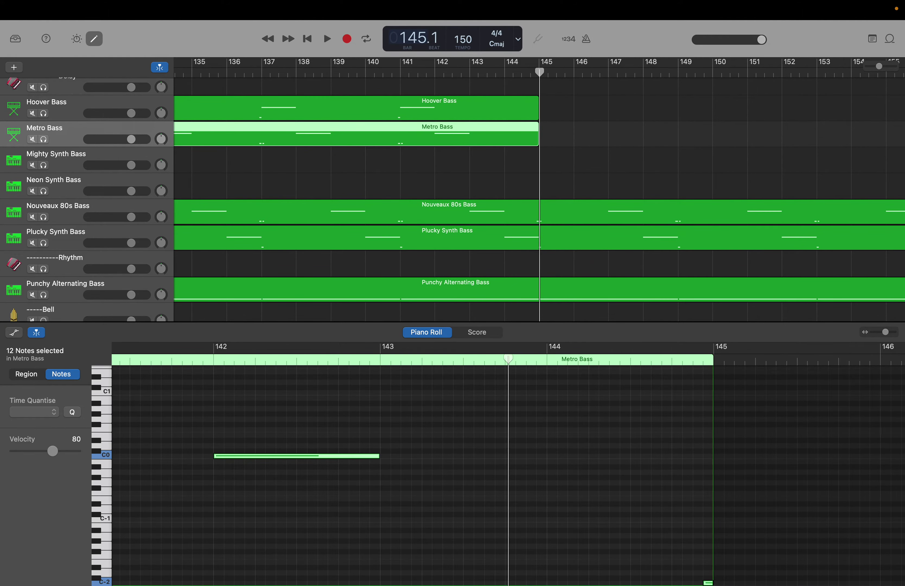
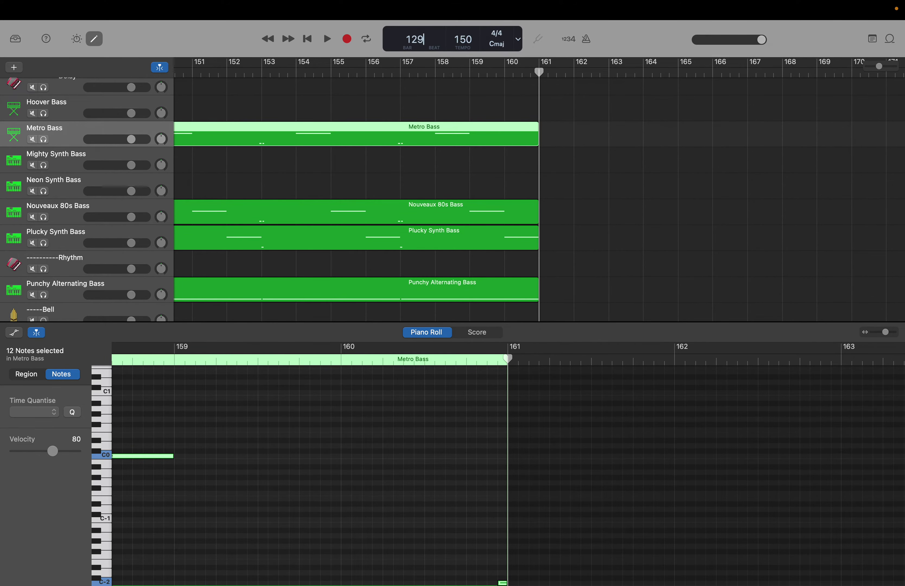
# Return the playhead to bar 129, copy all the Hoover Bass notes in bars 129–144 and paste them at bar 145.
pyautogui.press('Return')
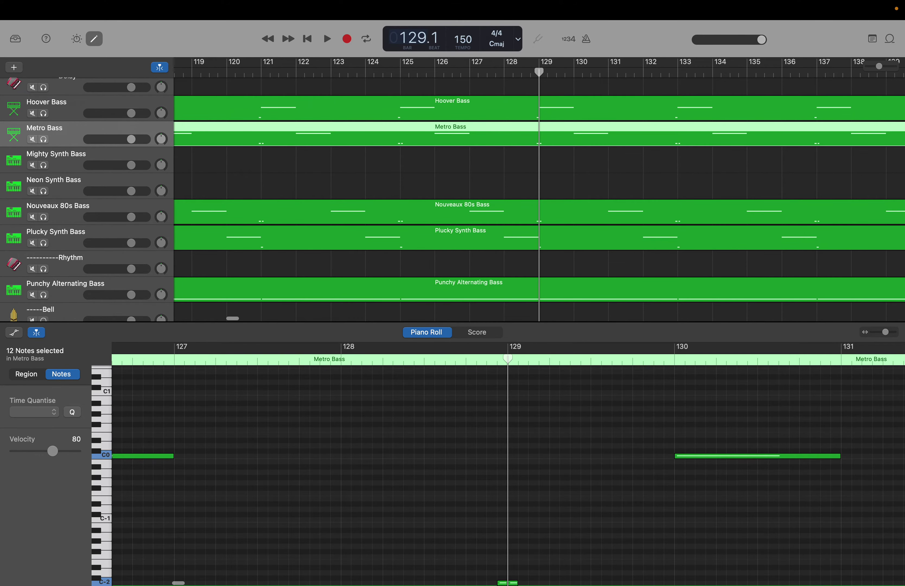
pyautogui.click(564, 110)
pyautogui.scroll(15, 552, 444)
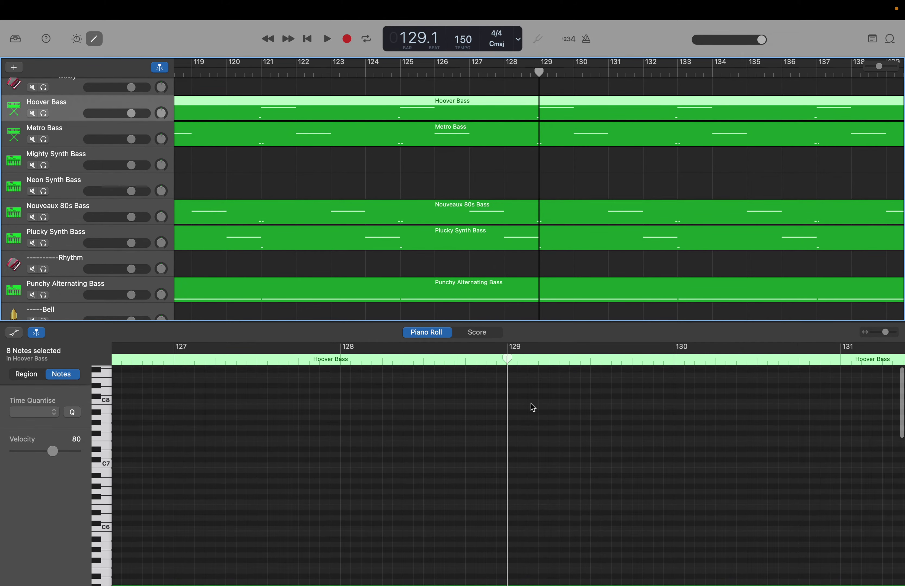
pyautogui.moveTo(515, 377); pyautogui.dragTo(899, 581)
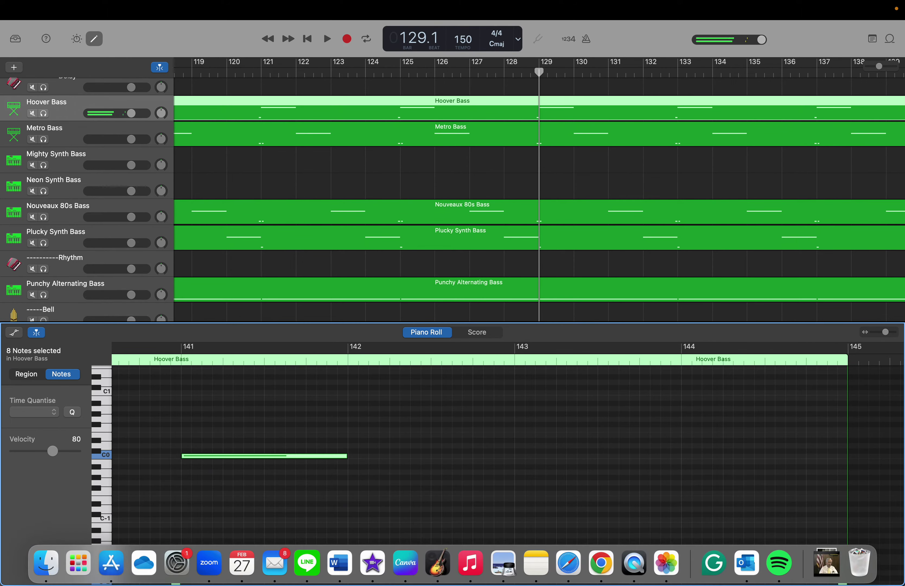
pyautogui.doubleClick(406, 43)
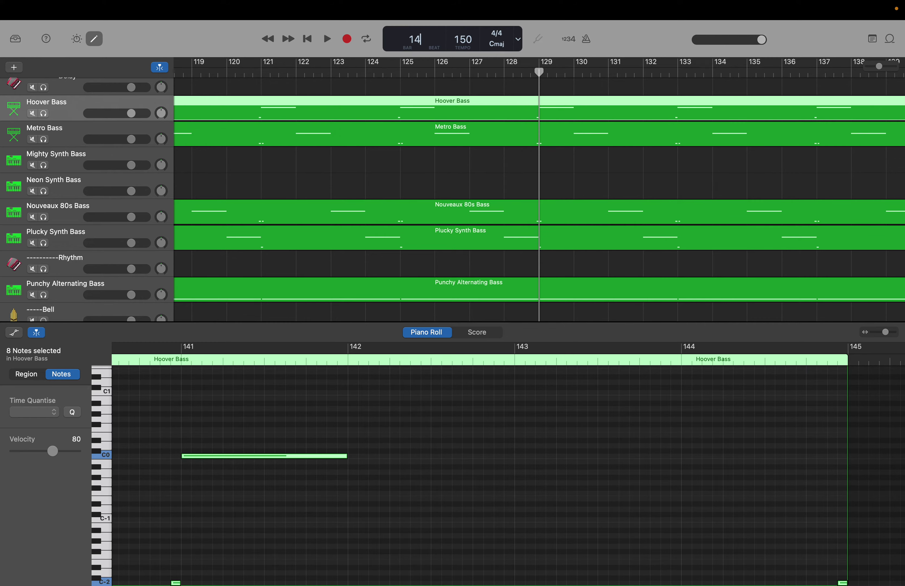
pyautogui.press('Return')
pyautogui.press('End')
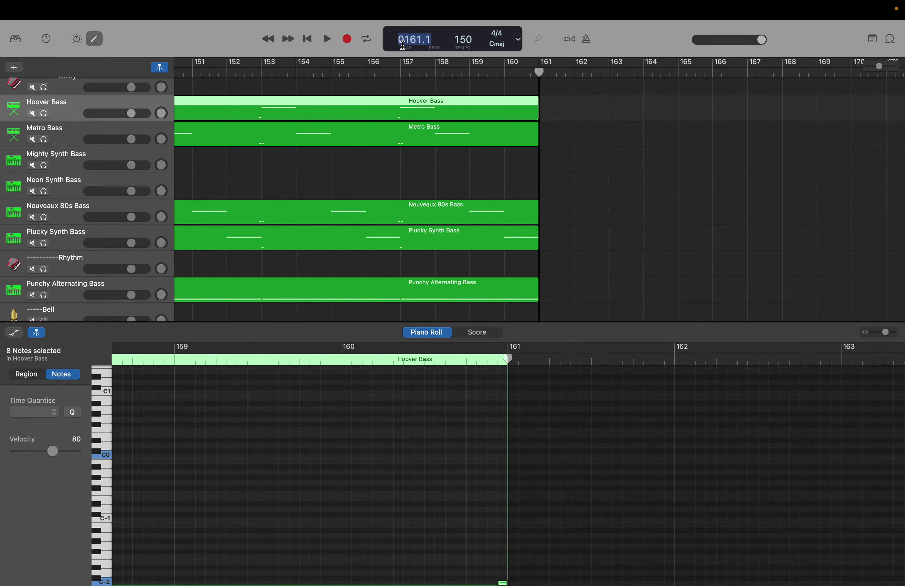
# Return the playhead to bar 129, copy all the Vintage Funk notes in bars 129–144 and paste them at bar 145.
pyautogui.write('129')
pyautogui.press('Return')
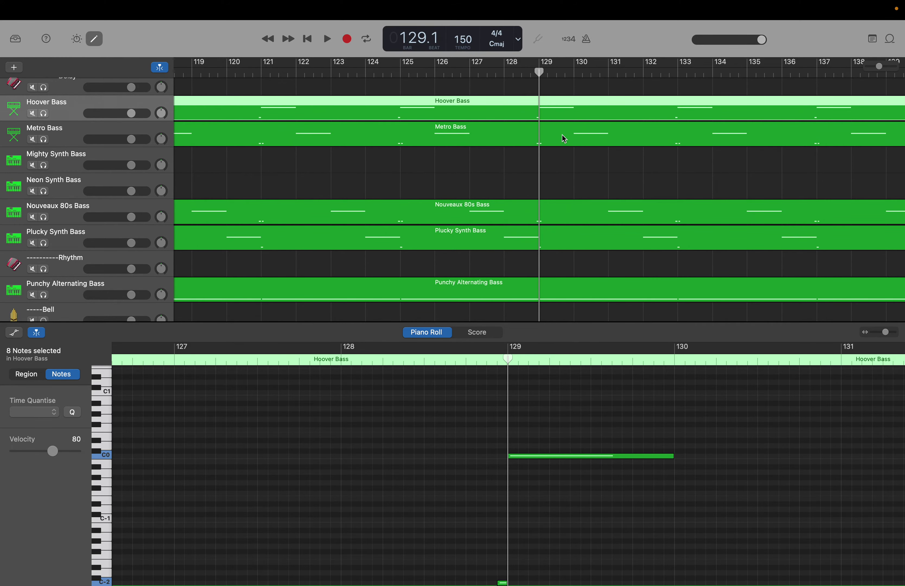
pyautogui.scroll(5, 558, 123)
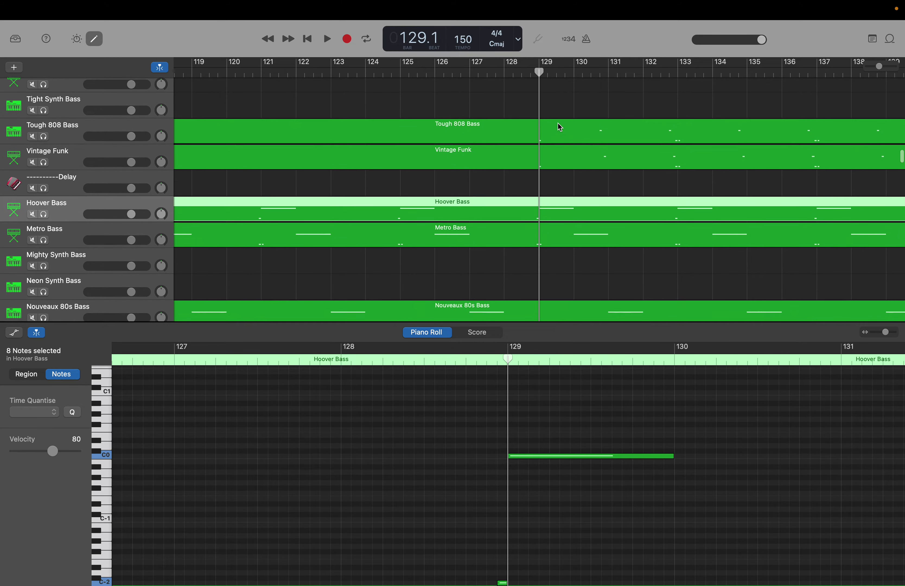
pyautogui.scroll(1, 558, 126)
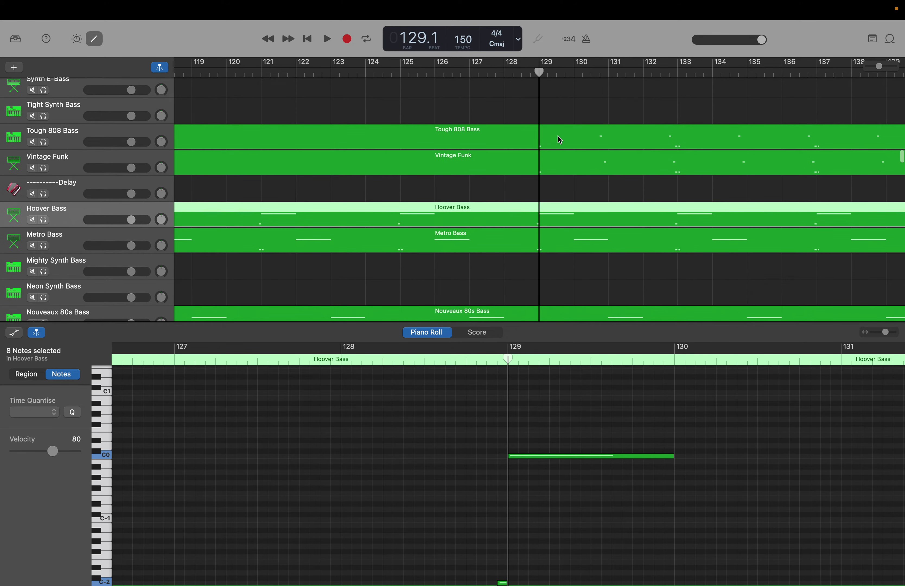
pyautogui.click(556, 170)
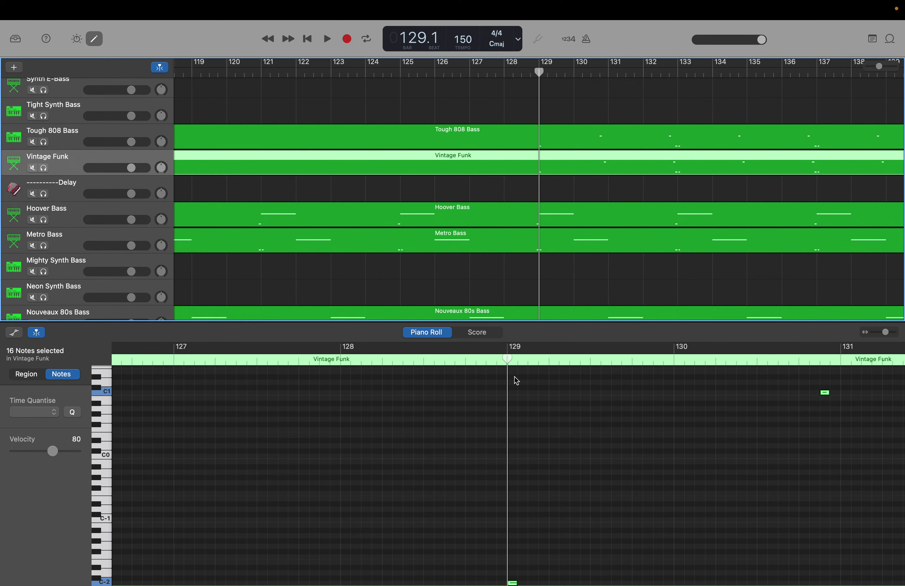
pyautogui.scroll(15, 516, 381)
pyautogui.moveTo(515, 377); pyautogui.dragTo(898, 581)
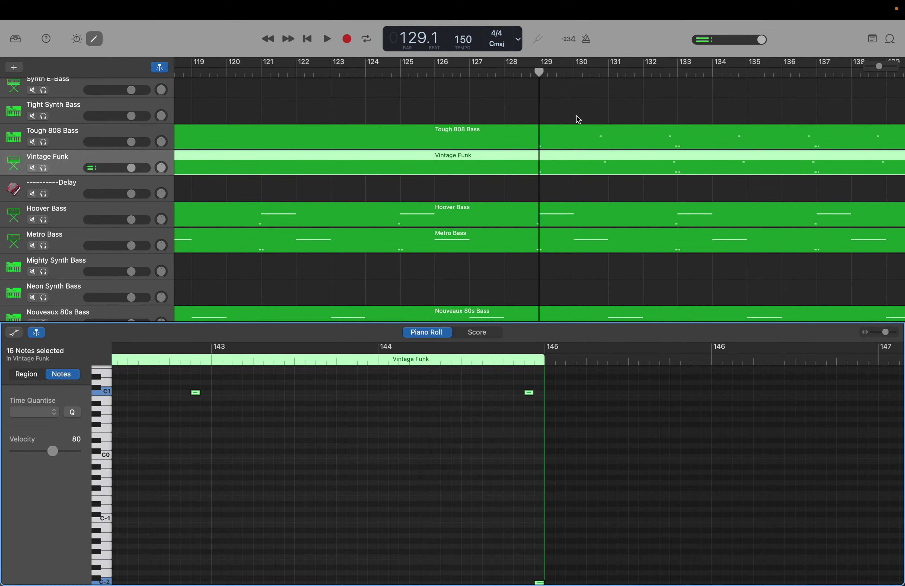
pyautogui.doubleClick(403, 37)
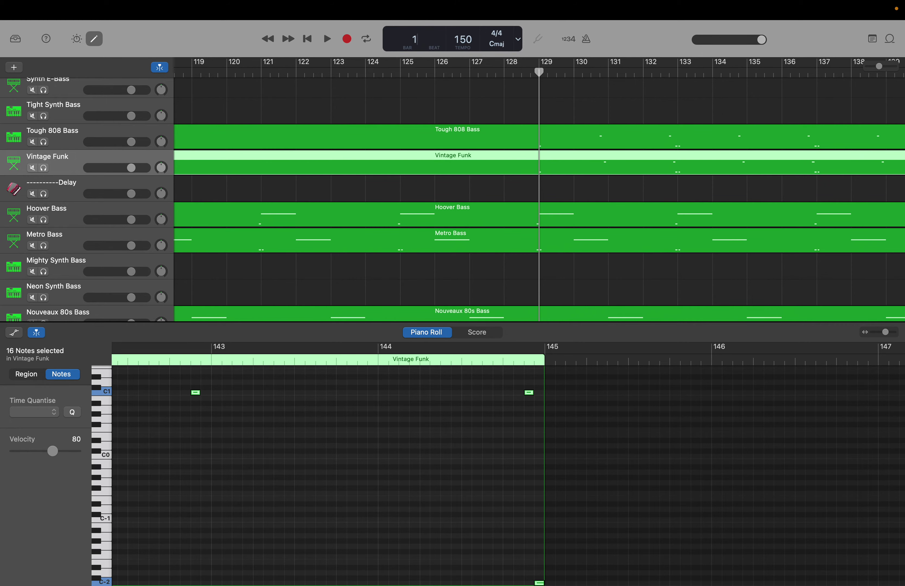
pyautogui.press('Return')
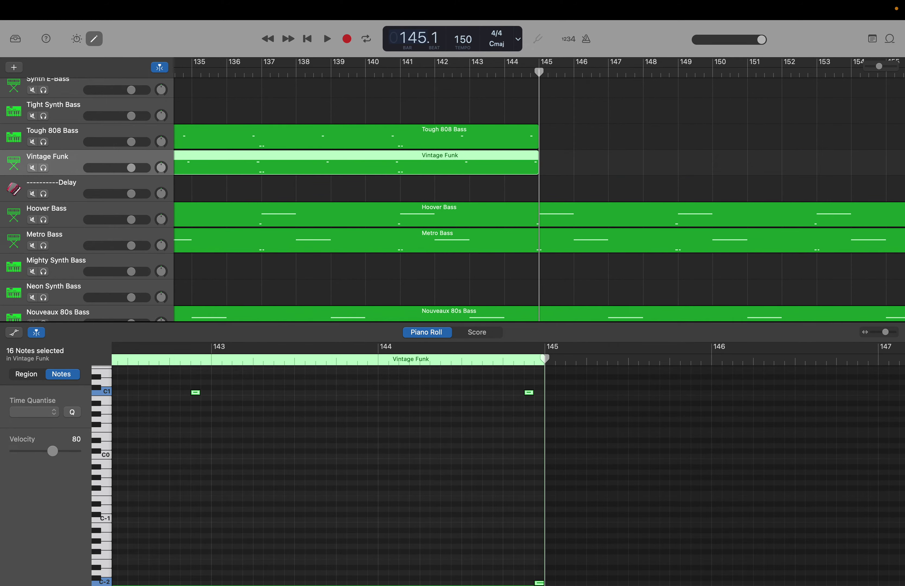
pyautogui.hotkey('shift', '.')
pyautogui.hotkey('shift', '.')
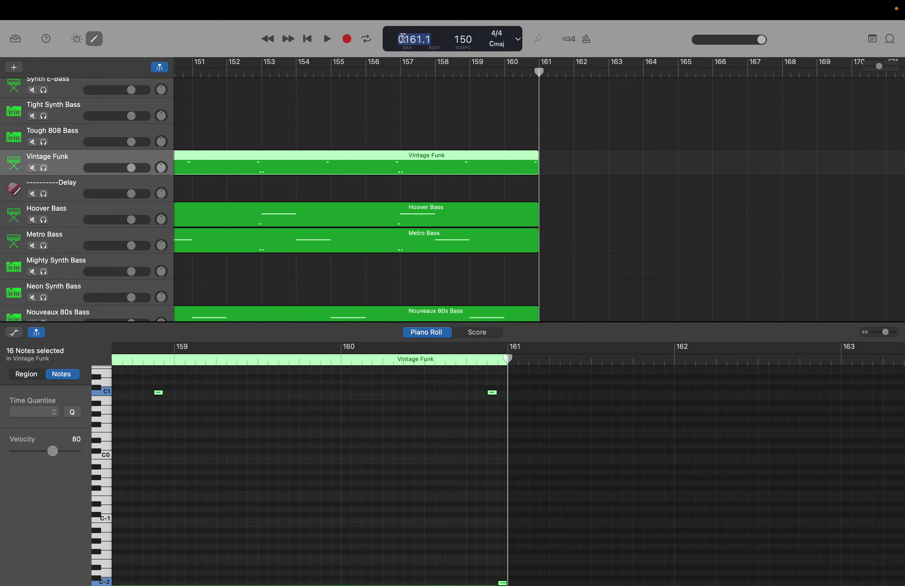
# Return the playhead to bar 129, copy all the Tough 808 Bass notes in bars 129–144 and paste them at bar 145.
pyautogui.write('129')
pyautogui.press('Return')
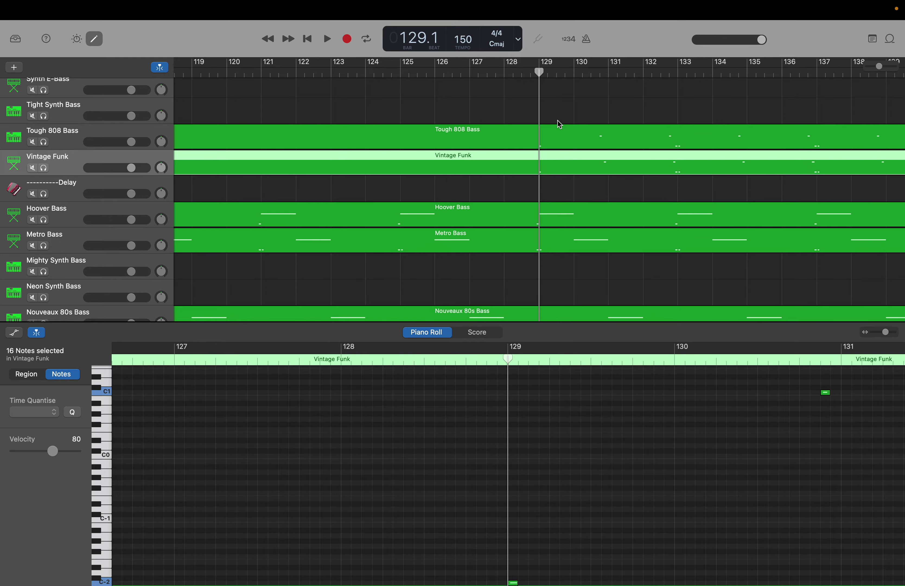
pyautogui.click(558, 140)
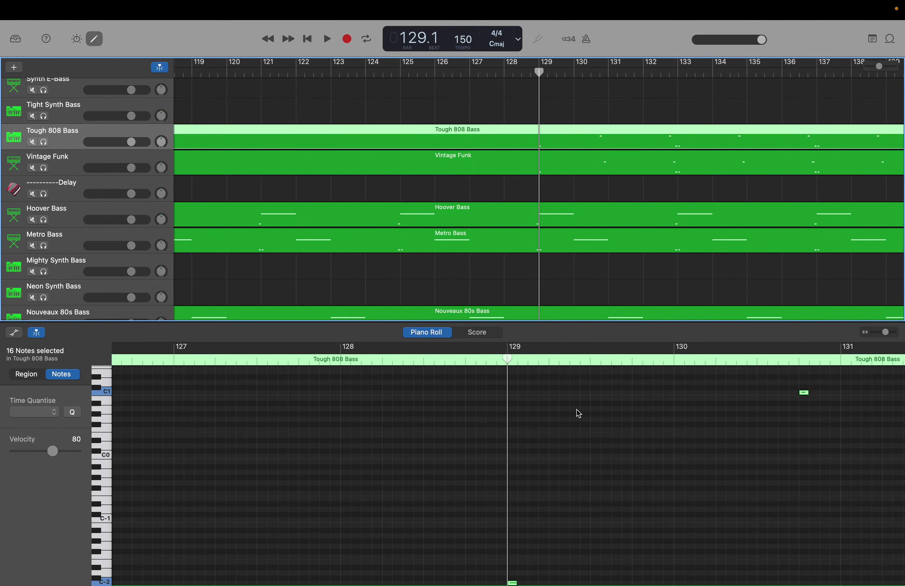
pyautogui.scroll(15, 542, 476)
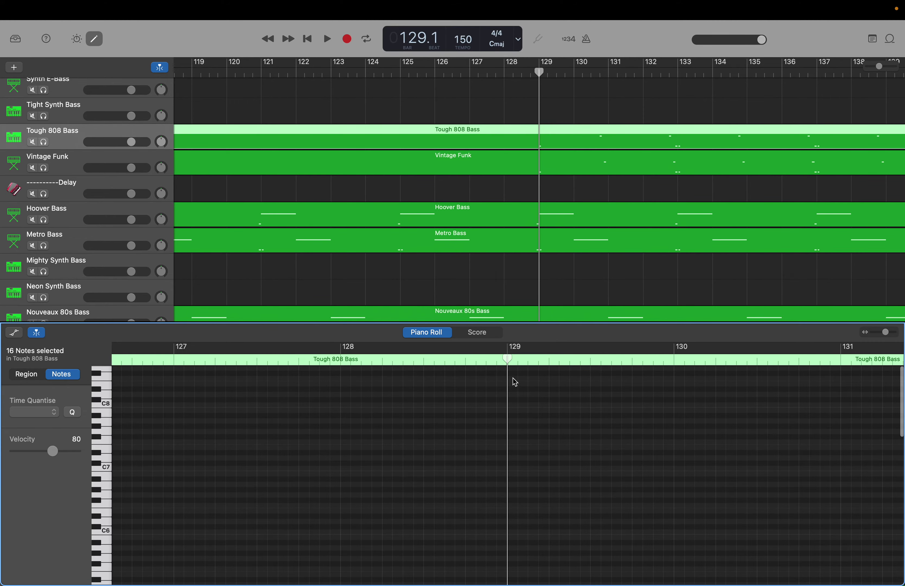
pyautogui.moveTo(513, 379); pyautogui.dragTo(854, 582)
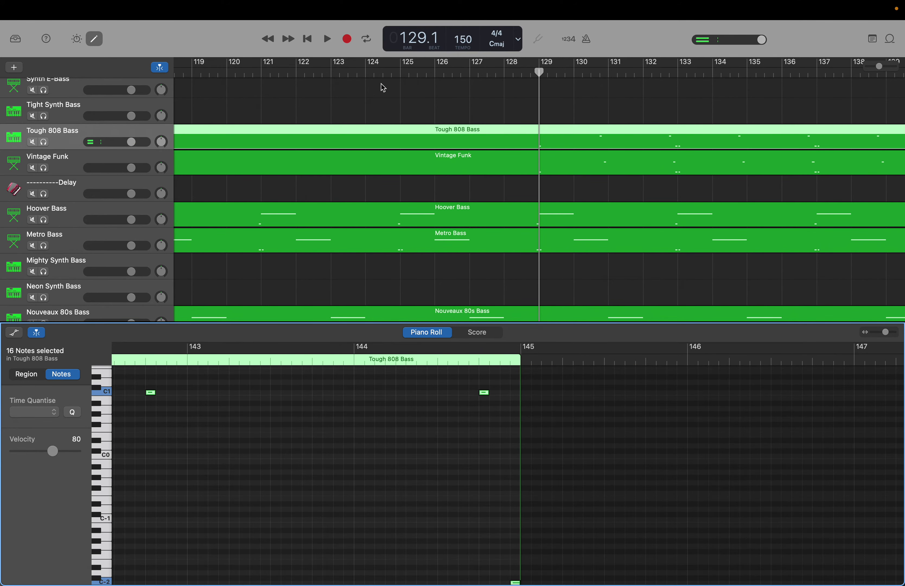
pyautogui.doubleClick(399, 41)
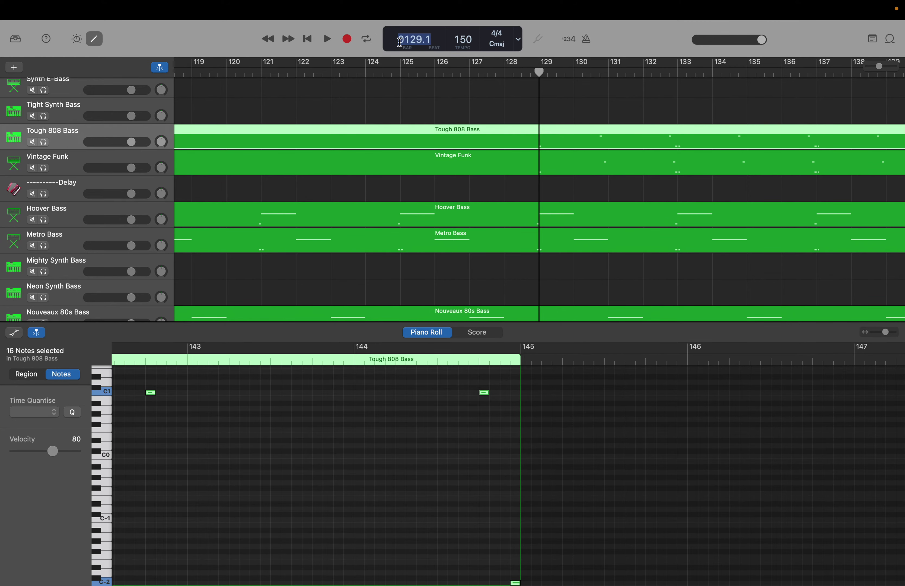
pyautogui.press('Return')
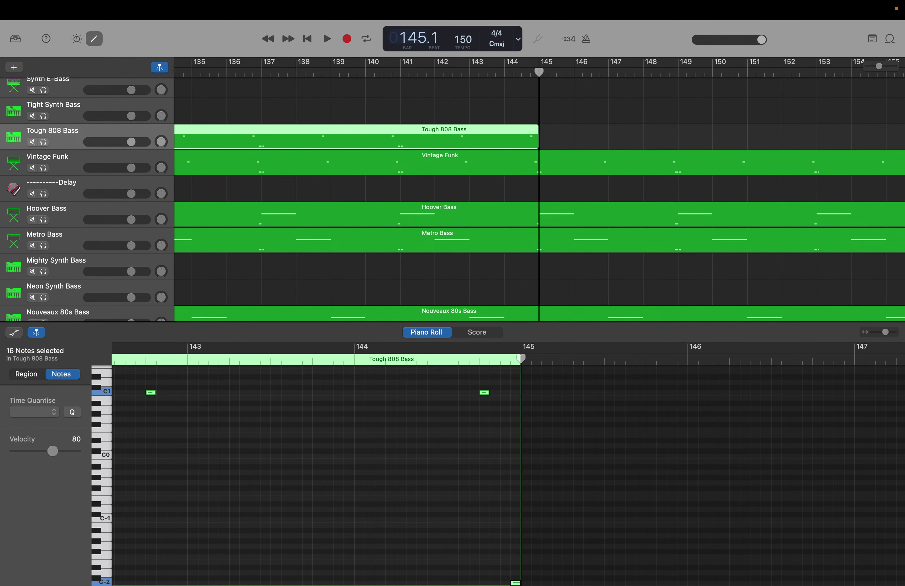
pyautogui.hotkey('shift', '.')
pyautogui.hotkey('shift', '.')
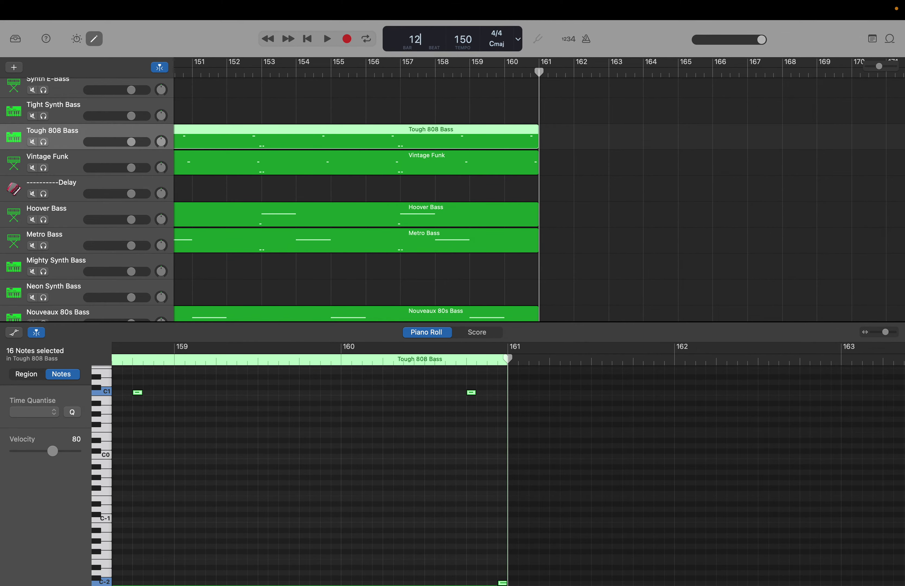
# Return the playhead to bar 129, copy all the Strong Percussion Bass notes in bars 129–144 and paste them at bar 145.
pyautogui.press('Return')
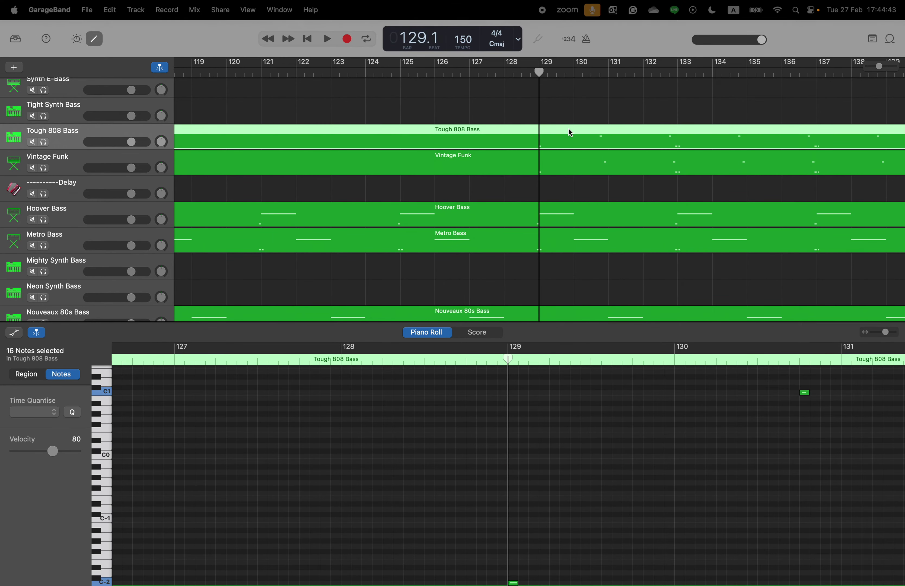
pyautogui.scroll(5, 567, 129)
pyautogui.scroll(1, 568, 134)
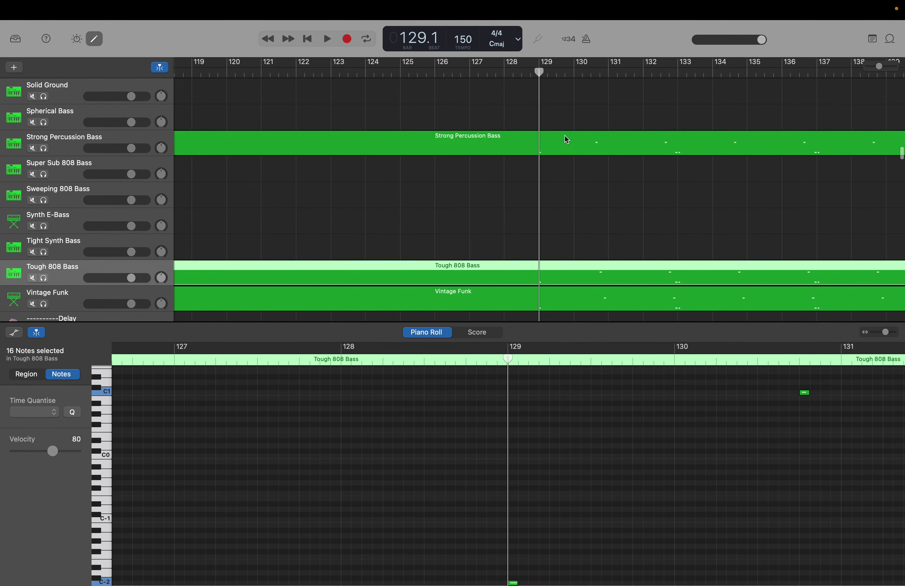
pyautogui.click(560, 148)
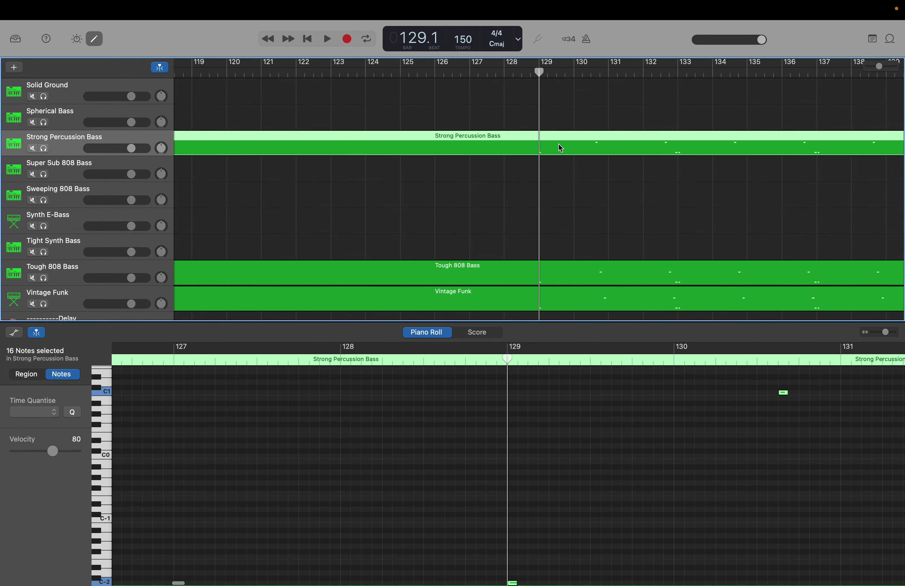
pyautogui.scroll(15, 564, 445)
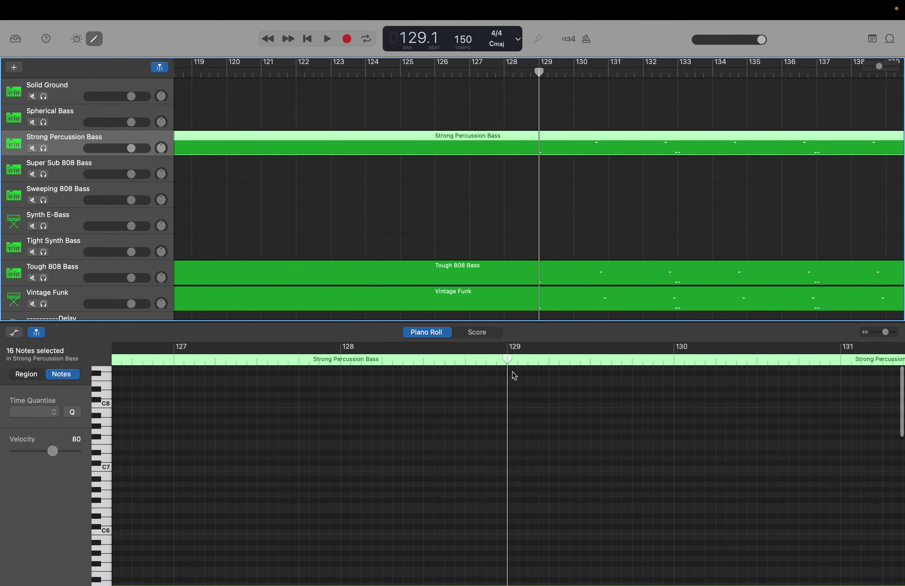
pyautogui.moveTo(512, 372); pyautogui.dragTo(898, 581)
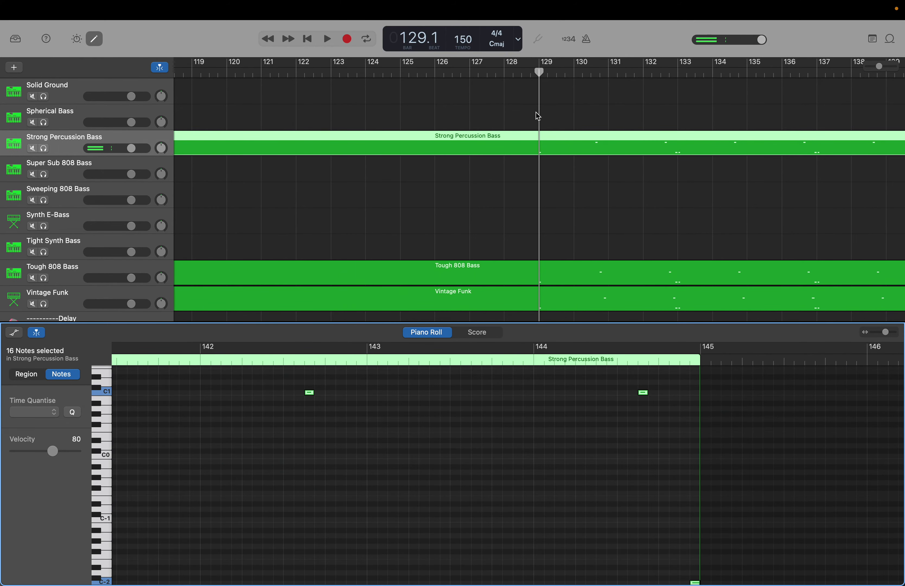
pyautogui.doubleClick(415, 30)
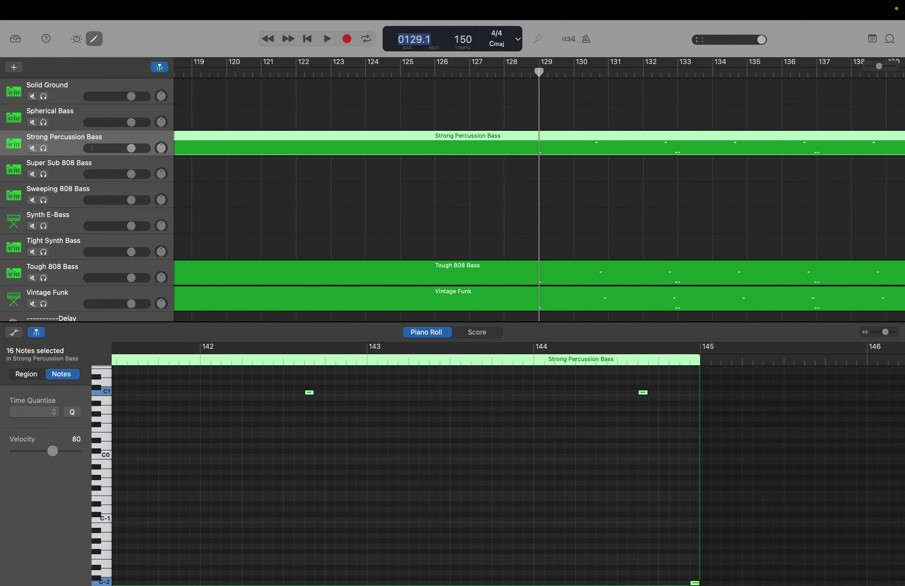
pyautogui.press('Return')
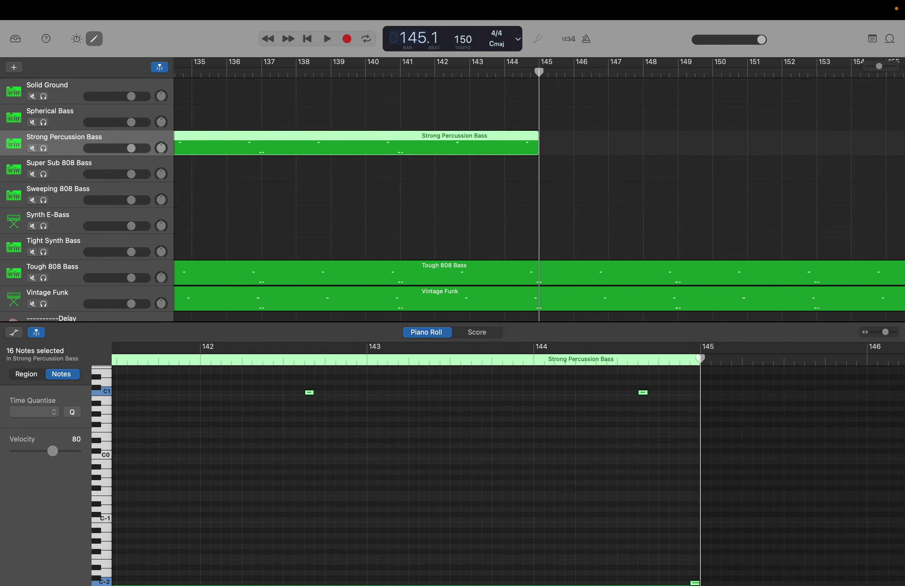
# Return the playhead to bar 129, copy the Sharp Cut Bass notes in bars 129–144 and paste them at bar 145.
pyautogui.moveTo(414, 37); pyautogui.dragTo(414, 15)
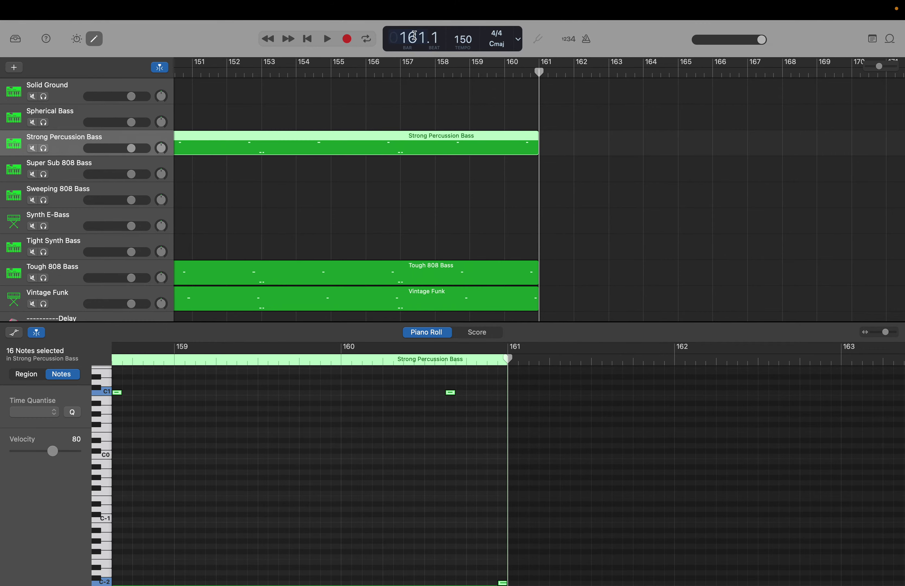
pyautogui.press('Return')
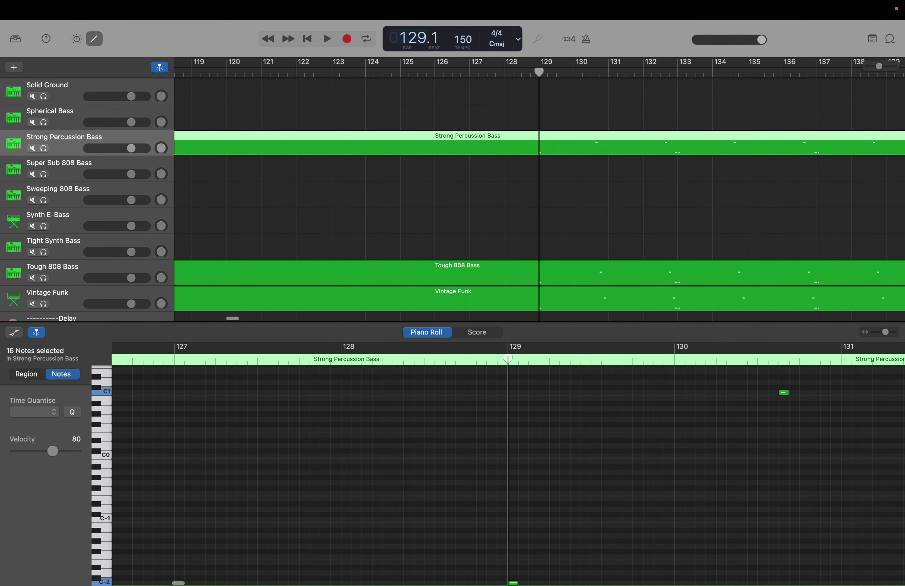
pyautogui.scroll(5, 557, 107)
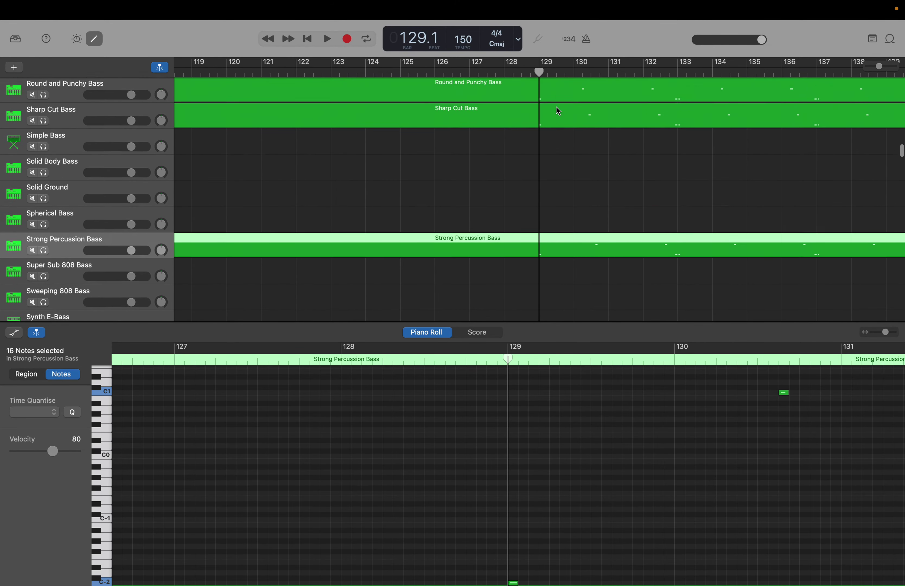
pyautogui.scroll(4, 556, 106)
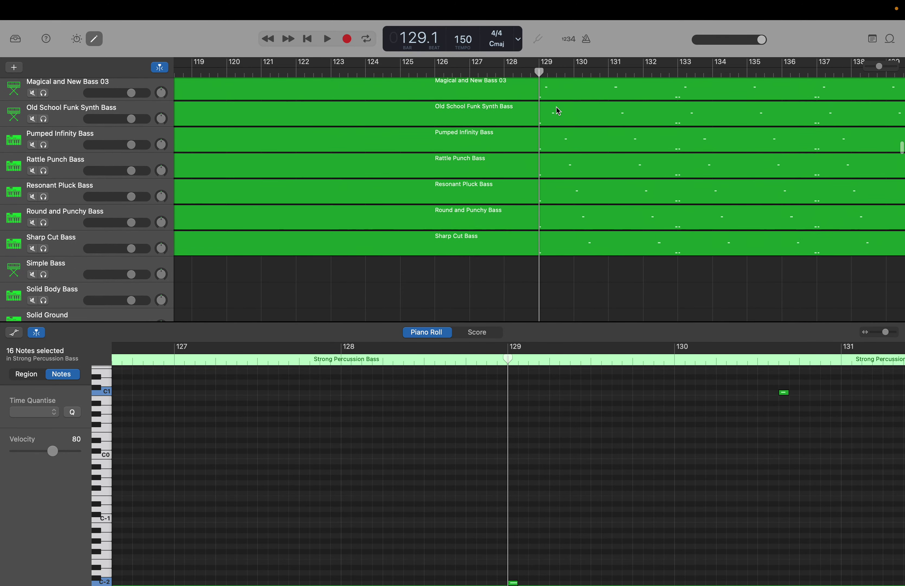
pyautogui.scroll(1, 557, 110)
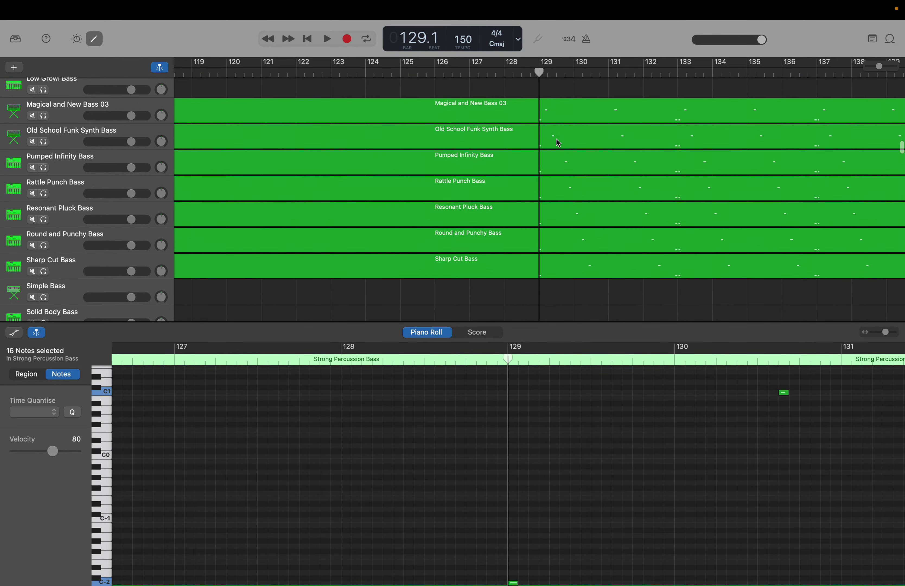
pyautogui.click(553, 273)
pyautogui.scroll(10, 531, 395)
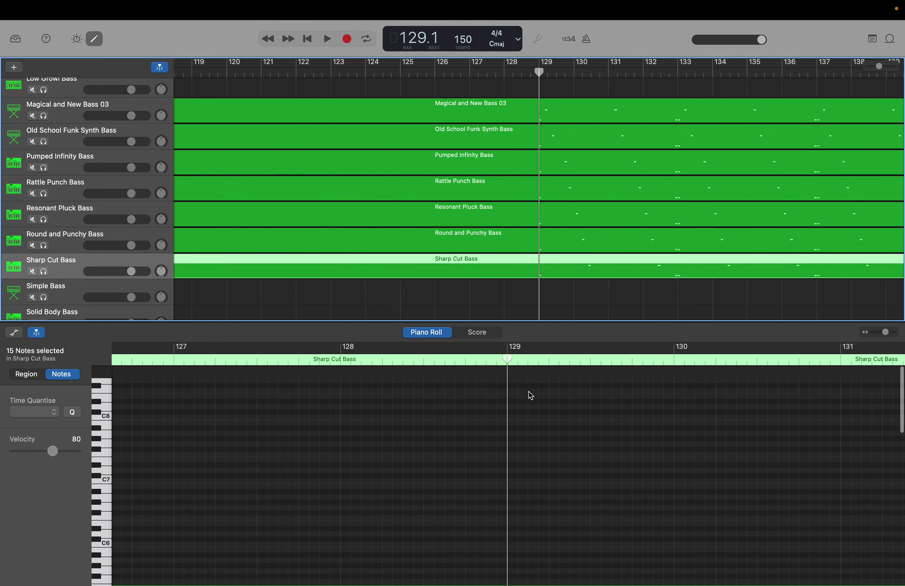
pyautogui.moveTo(513, 372); pyautogui.dragTo(687, 584)
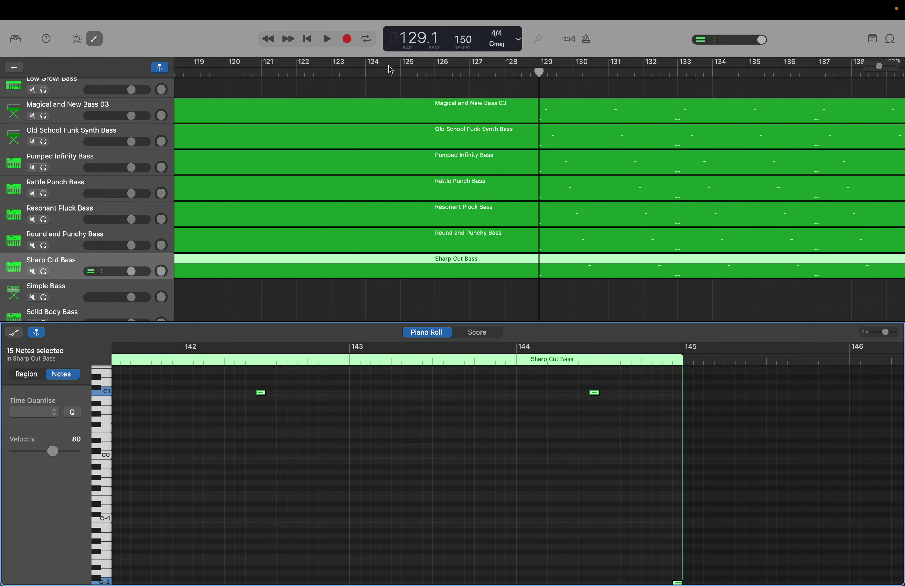
pyautogui.doubleClick(408, 39)
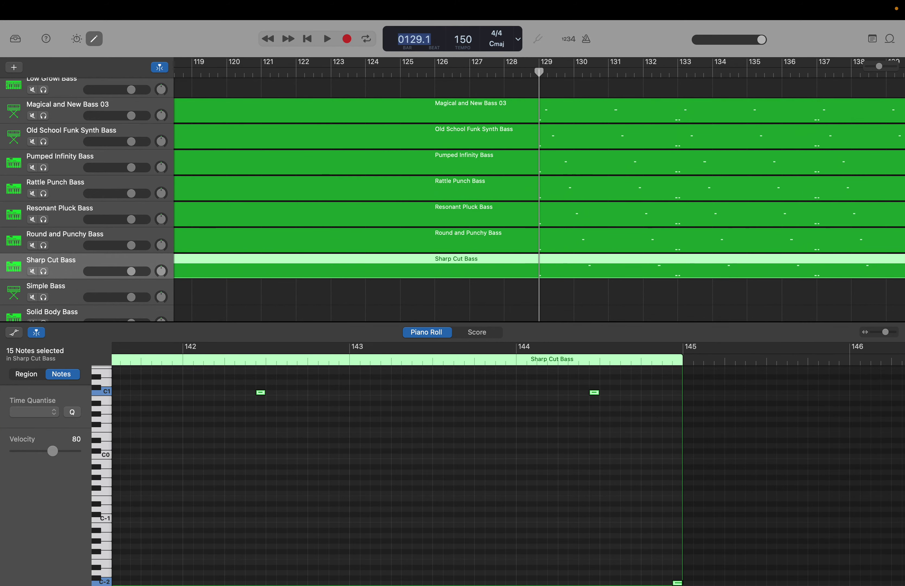
pyautogui.write('145')
pyautogui.press('Return')
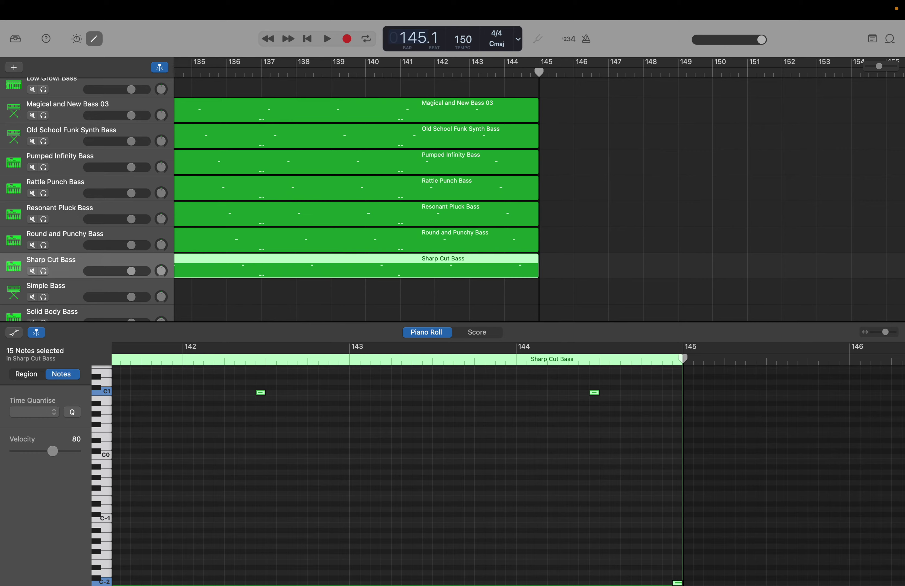
pyautogui.hotkey('shift', '.')
pyautogui.hotkey('shift', '.')
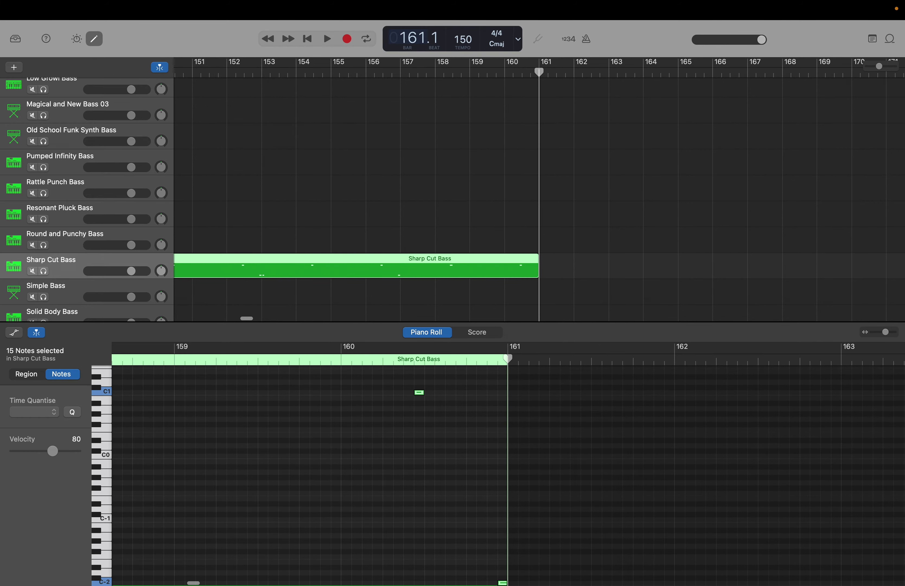
# Return the playhead to bar 129, copy all the Round and Punchy Bass notes in bars 129–144 and paste them at bar 145.
pyautogui.doubleClick(410, 40)
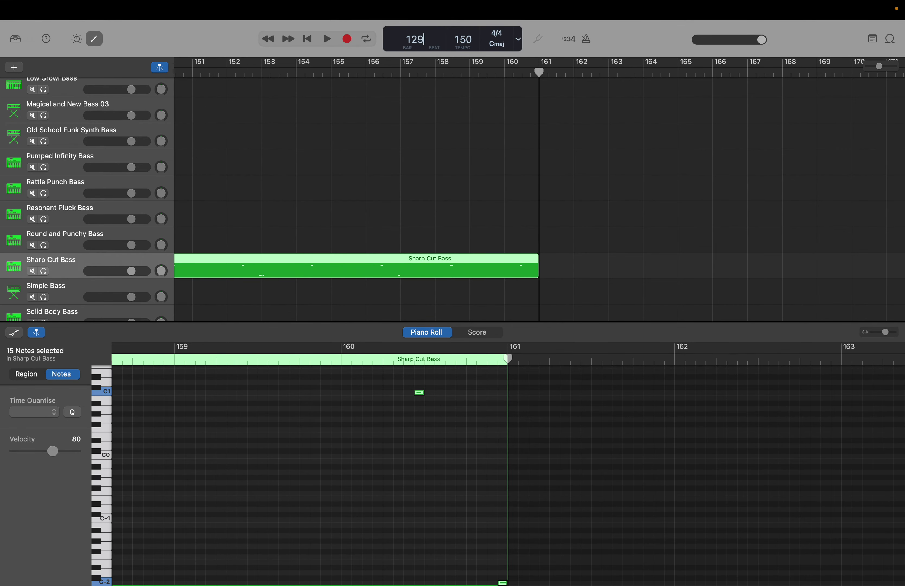
pyautogui.press('Return')
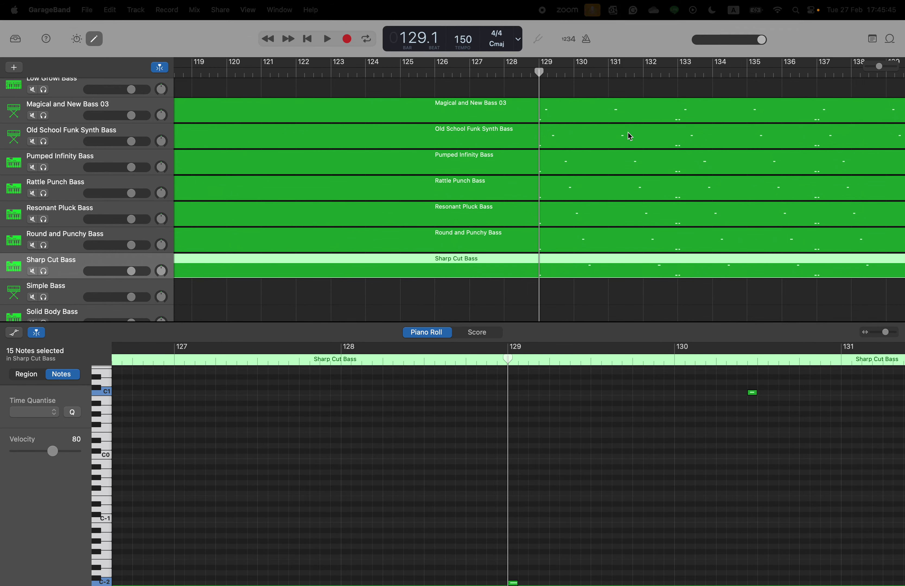
pyautogui.click(555, 243)
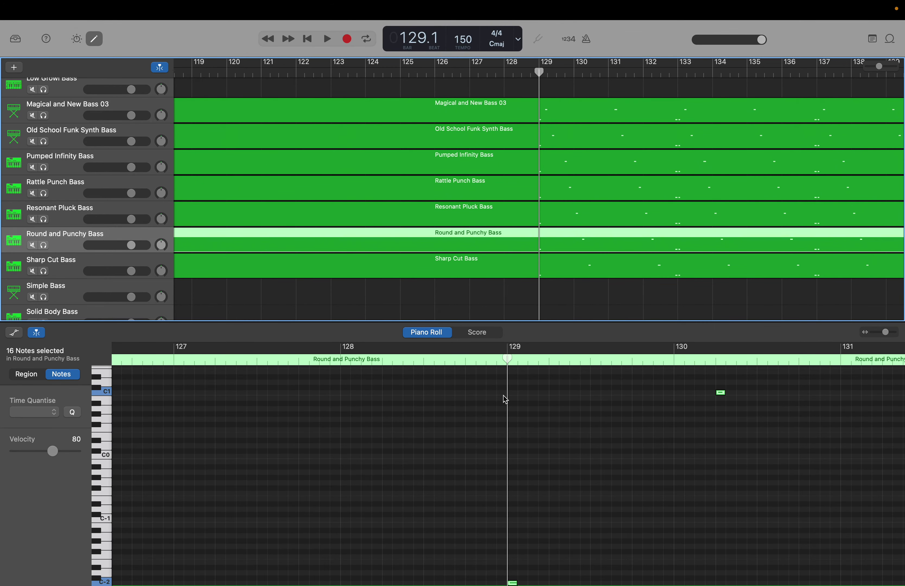
pyautogui.scroll(15, 503, 396)
pyautogui.moveTo(513, 370); pyautogui.dragTo(746, 581)
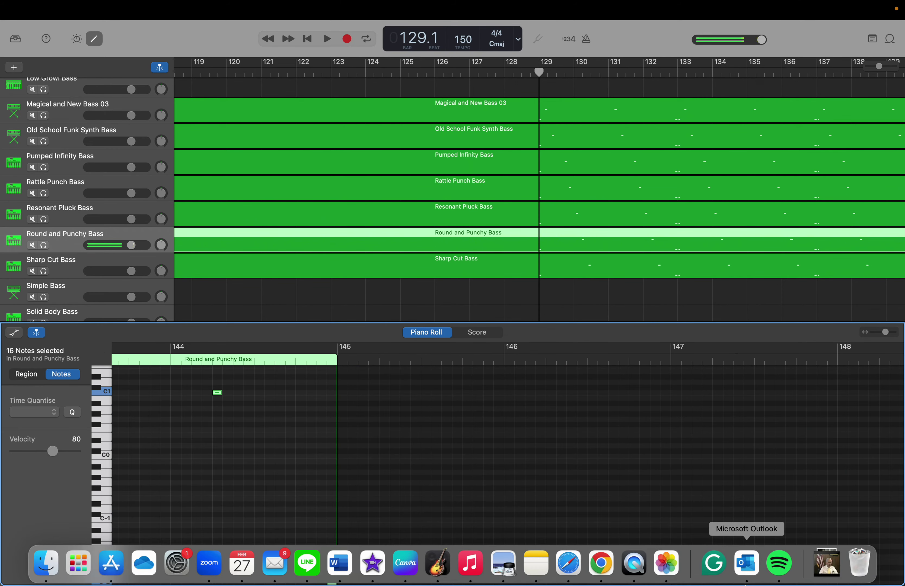
pyautogui.doubleClick(412, 40)
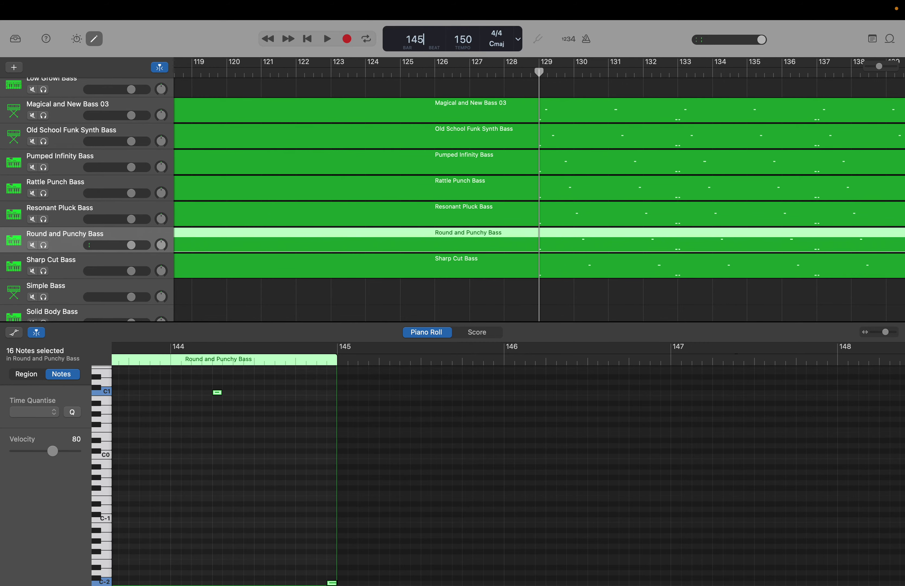
pyautogui.press('Return')
# Return the playhead to bar 129, copy all the Resonant Pluck Bass notes in bars 129–144 and paste them at bar 145.
pyautogui.moveTo(411, 39); pyautogui.dragTo(379, 3)
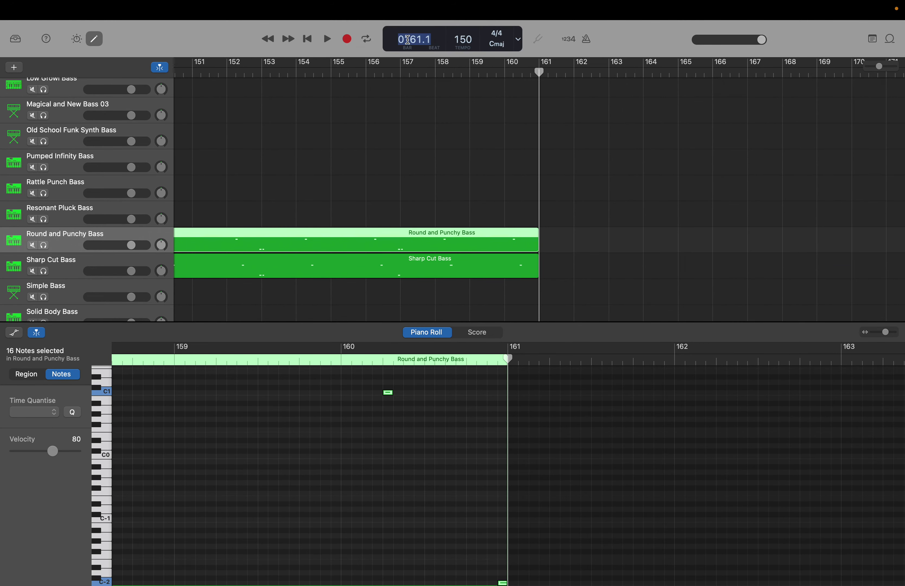
pyautogui.press('Return')
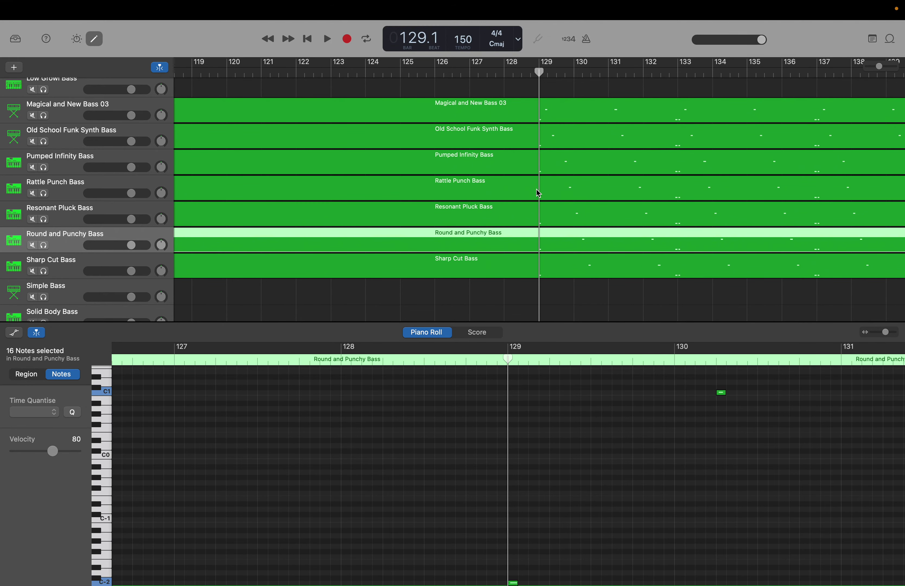
pyautogui.click(552, 215)
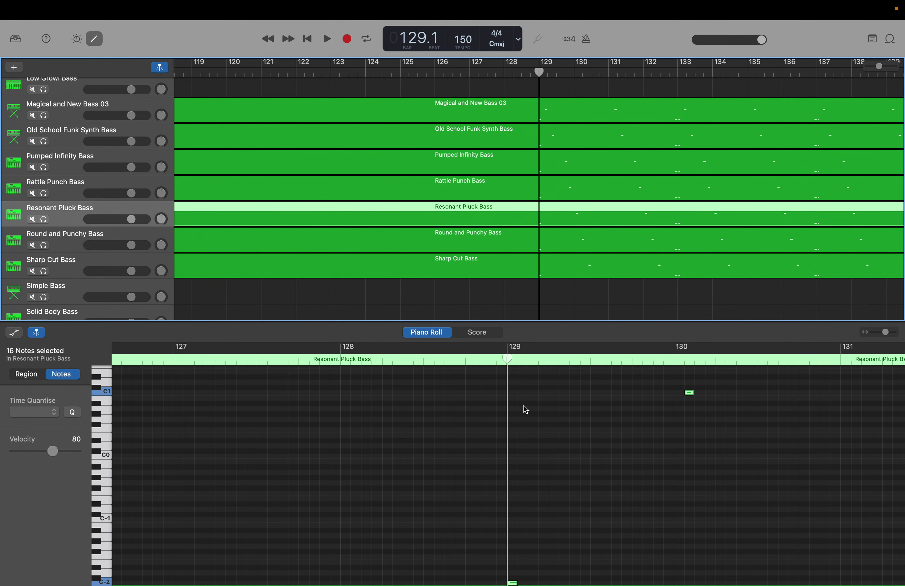
pyautogui.scroll(15, 524, 407)
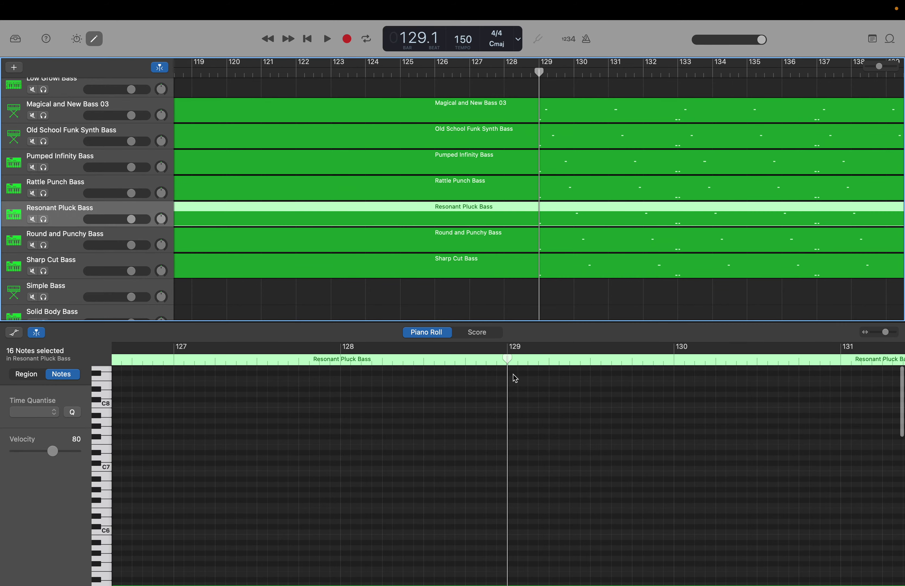
pyautogui.moveTo(513, 374); pyautogui.dragTo(899, 580)
pyautogui.hscroll(10, 506, 472)
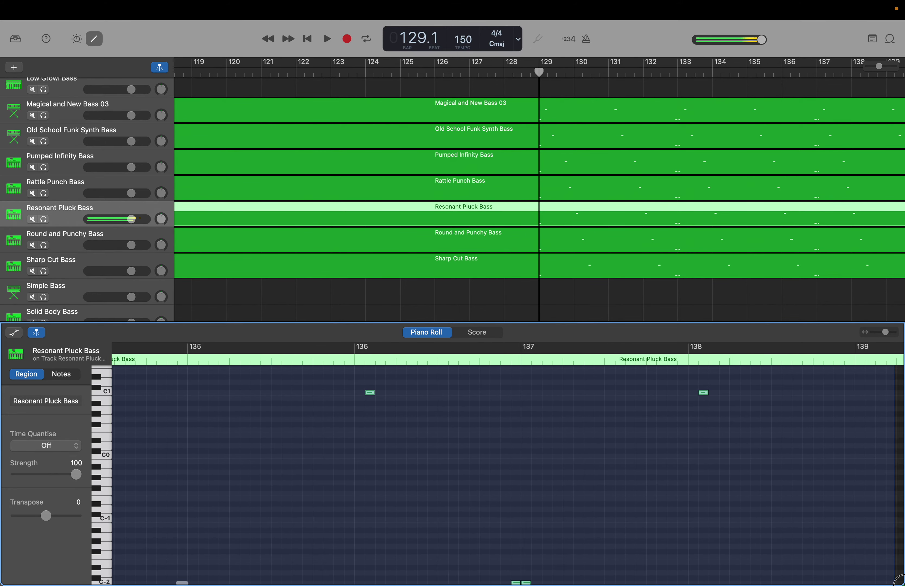
pyautogui.hscroll(8, 506, 472)
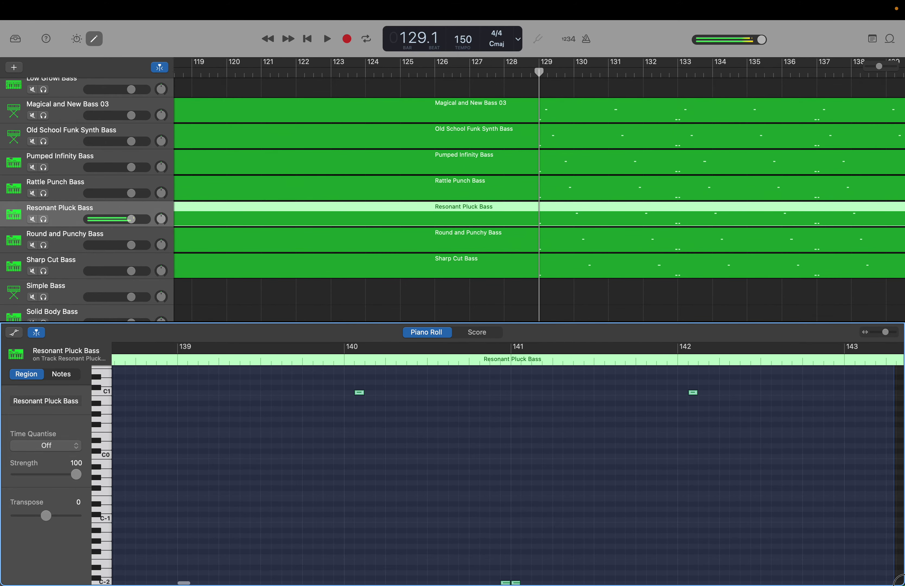
pyautogui.press('super+a')
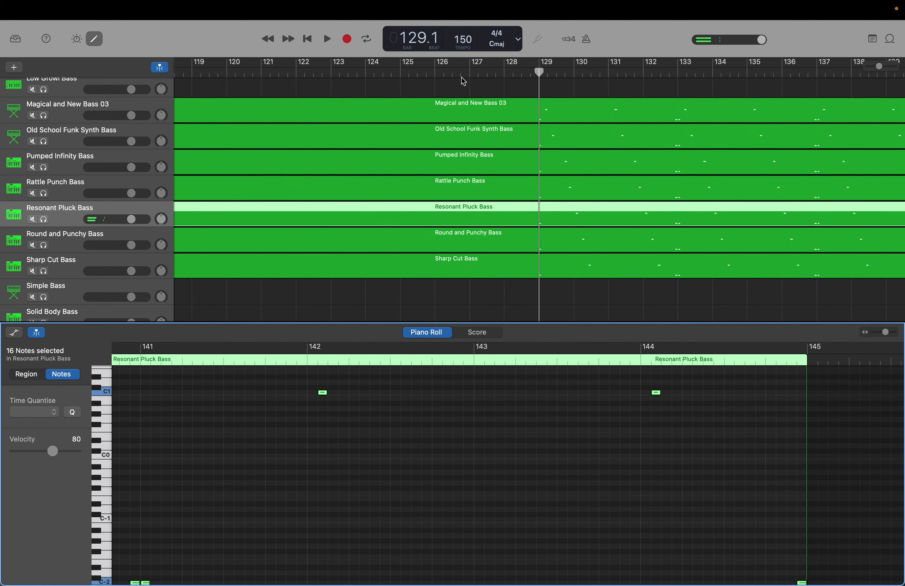
pyautogui.doubleClick(405, 44)
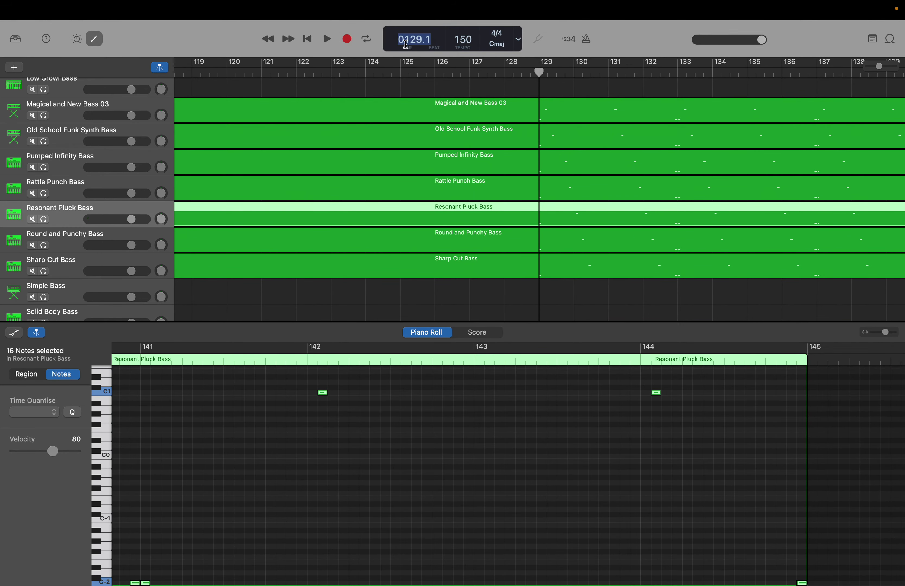
pyautogui.write('145')
pyautogui.press('Return')
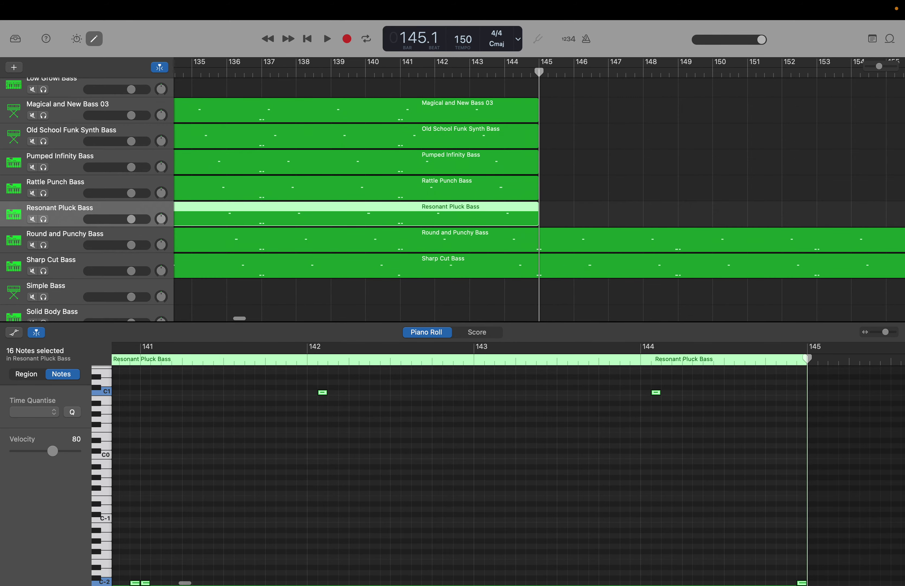
pyautogui.press('End')
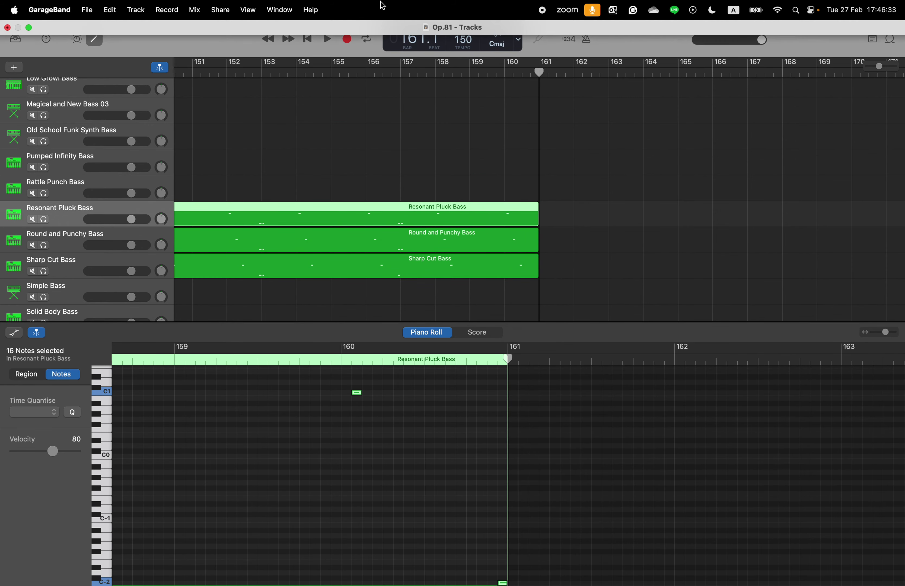
# Return the playhead to bar 129, copy all the Rattle Punch Bass notes in bars 129–144 and paste them at bar 145.
pyautogui.doubleClick(414, 45)
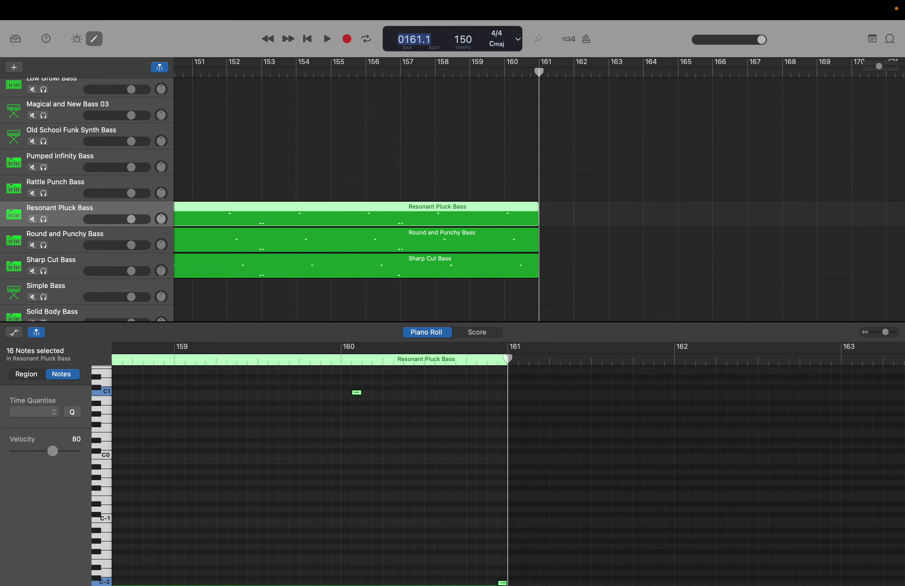
pyautogui.press('Return')
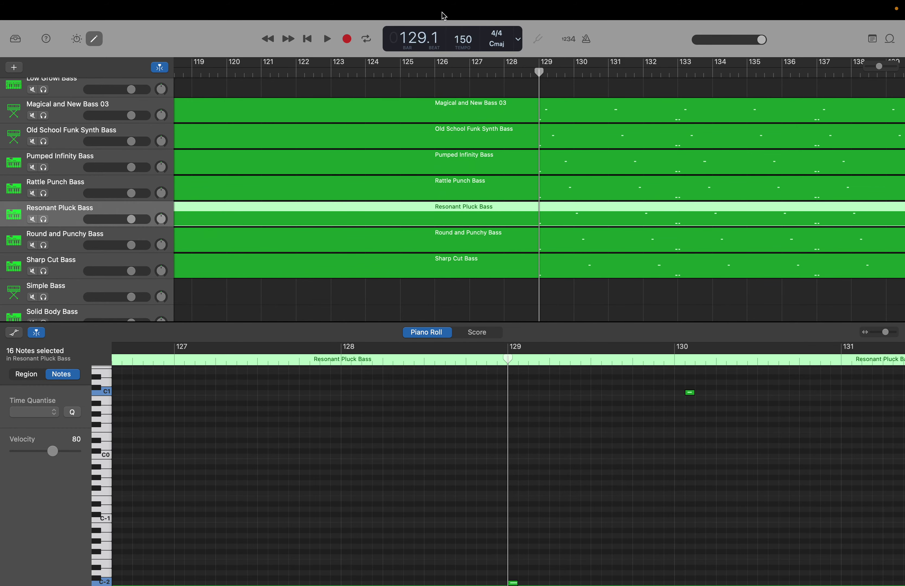
pyautogui.click(554, 187)
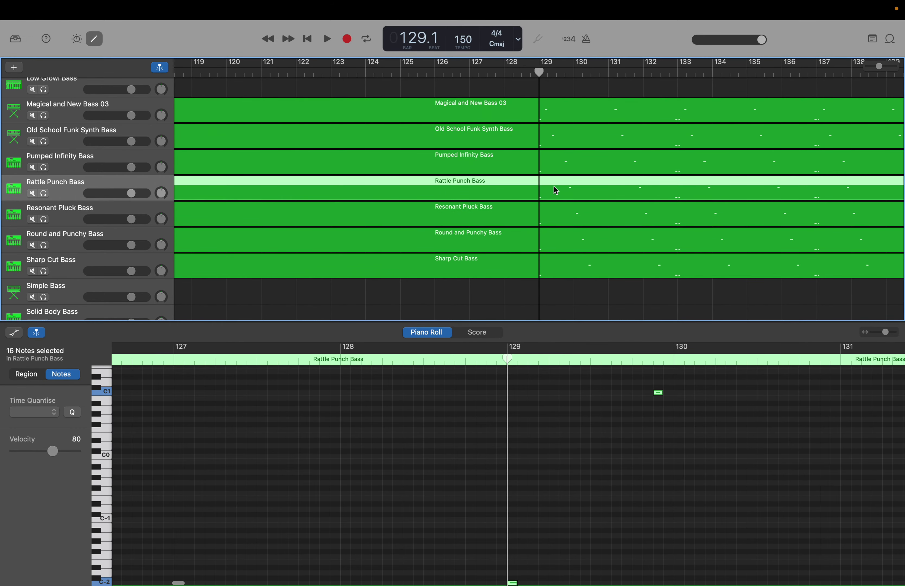
pyautogui.scroll(15, 569, 381)
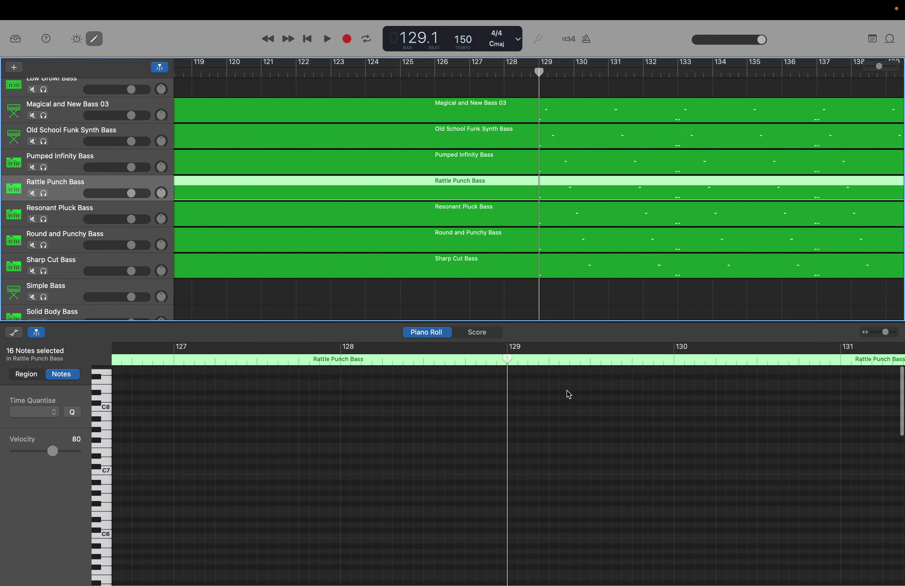
pyautogui.moveTo(512, 373); pyautogui.dragTo(899, 583)
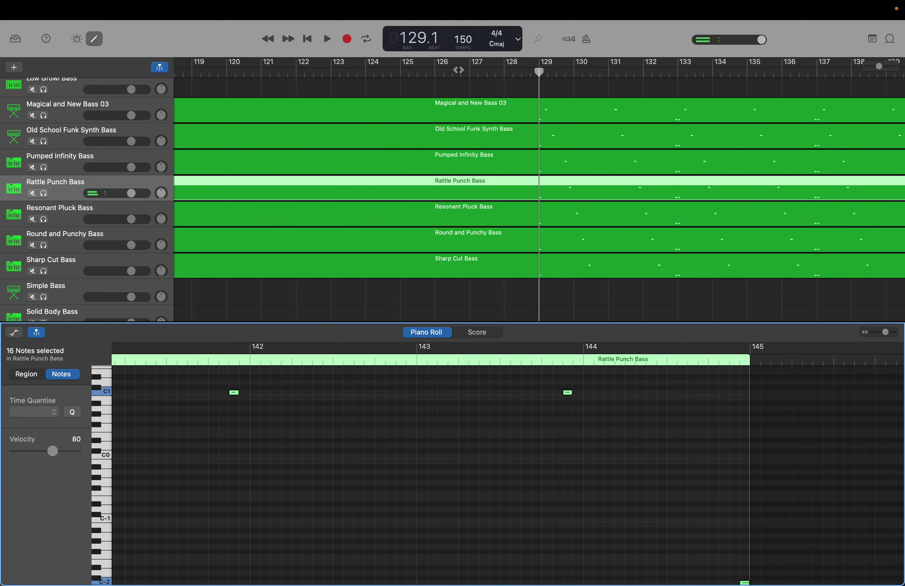
pyautogui.doubleClick(410, 40)
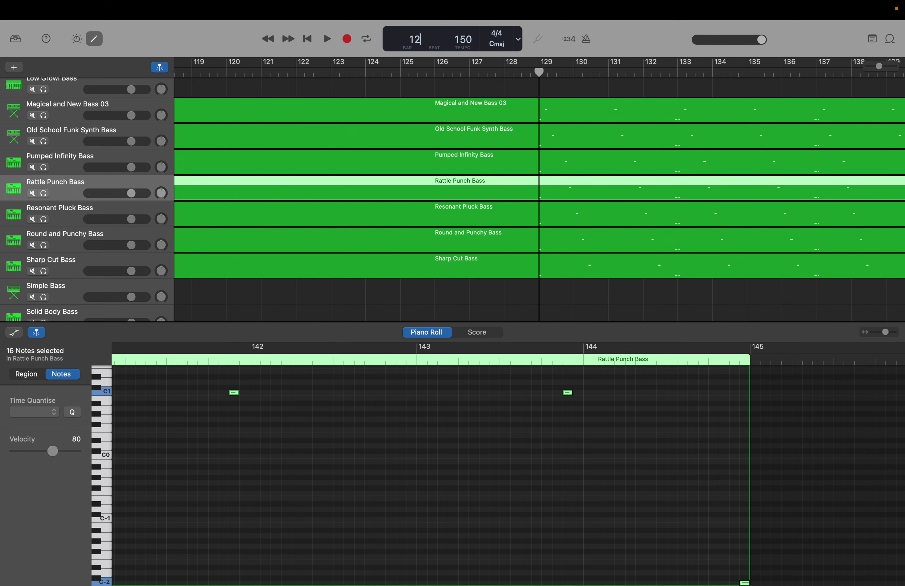
pyautogui.write('145')
pyautogui.press('Return')
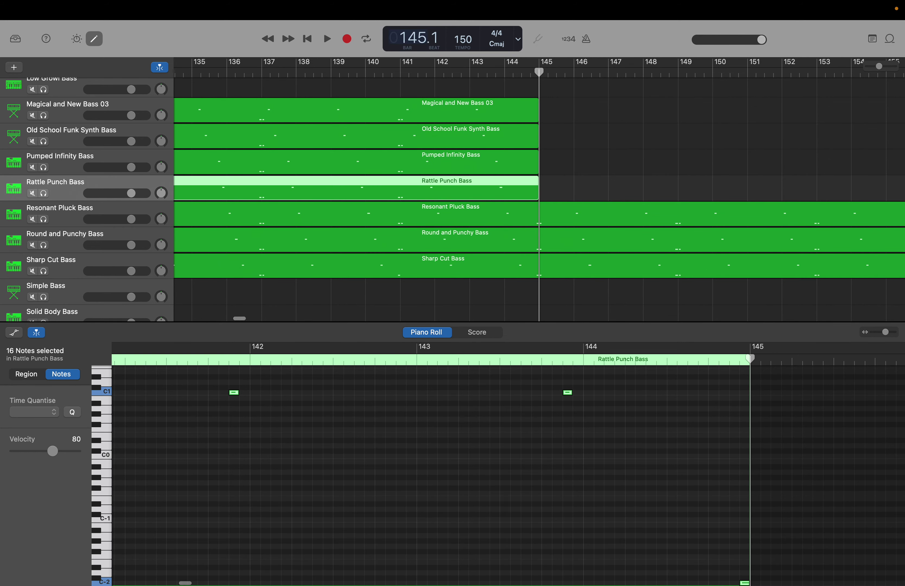
pyautogui.press('End')
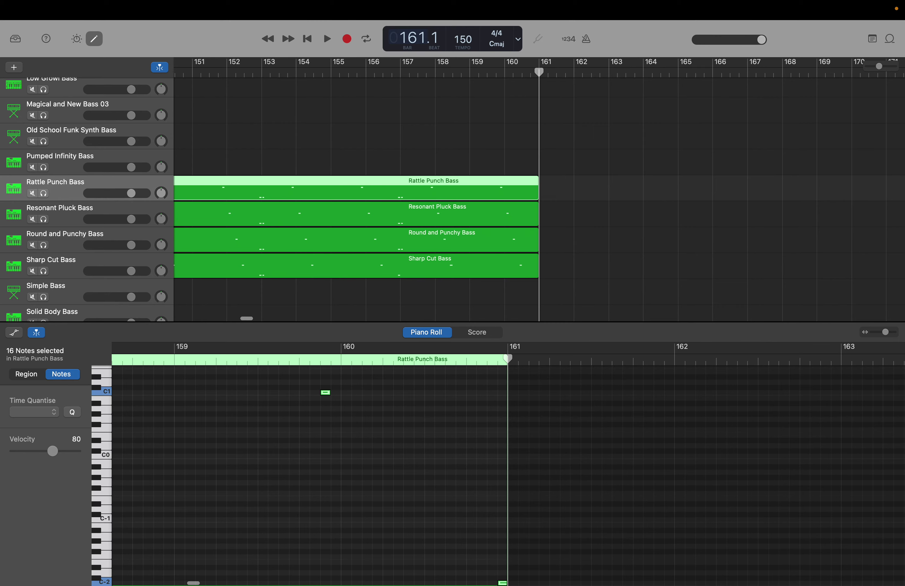
# Return the playhead to bar 129, copy all the Pumped Infinity Bass notes in bars 129–144 and paste them at bar 145.
pyautogui.doubleClick(405, 39)
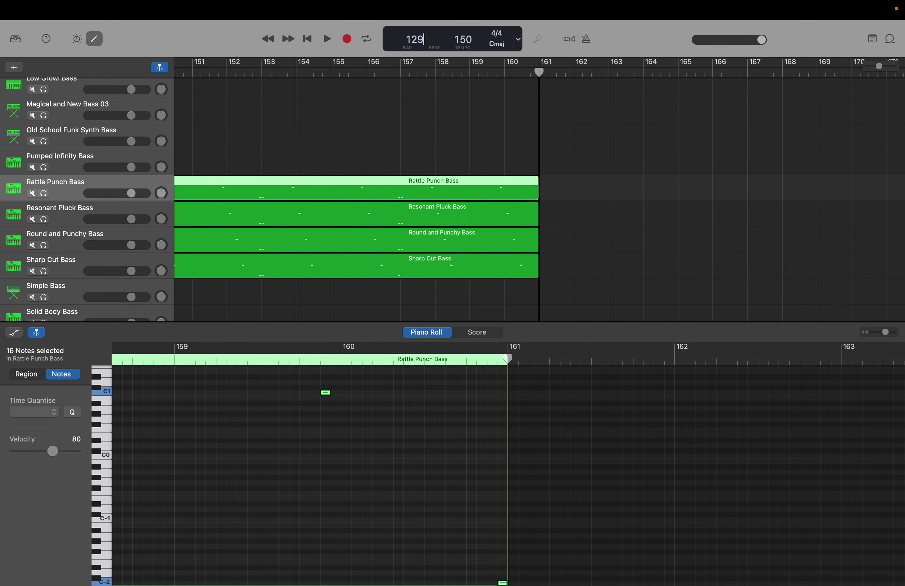
pyautogui.write('129')
pyautogui.press('Return')
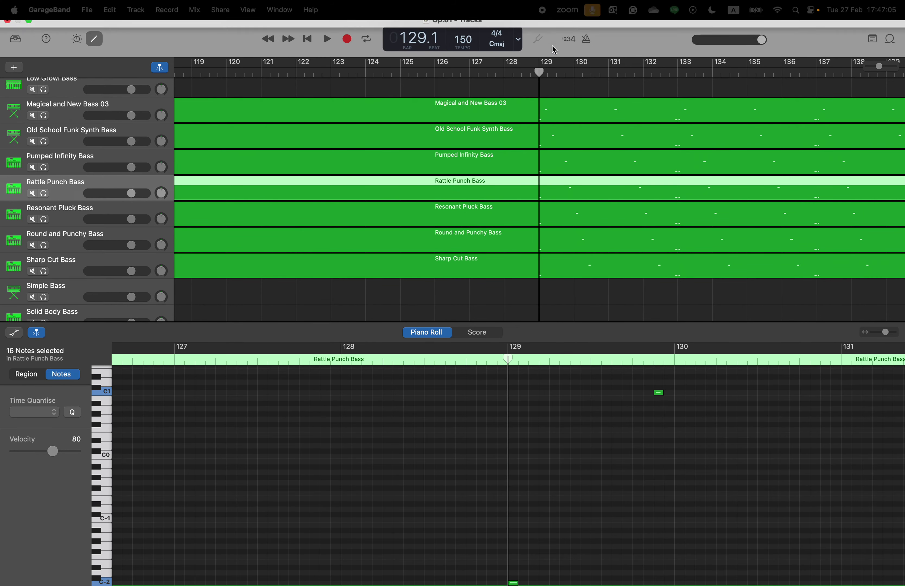
pyautogui.click(547, 155)
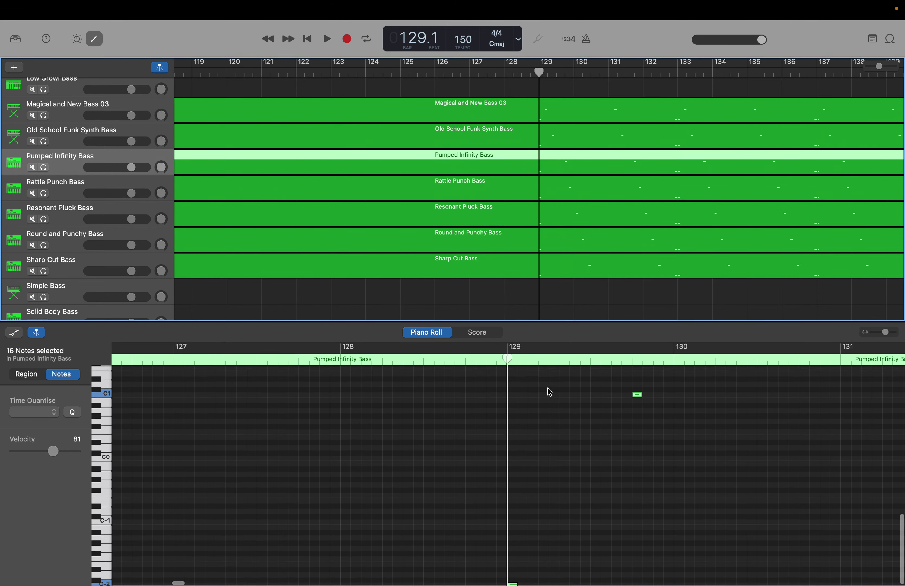
pyautogui.scroll(15, 548, 386)
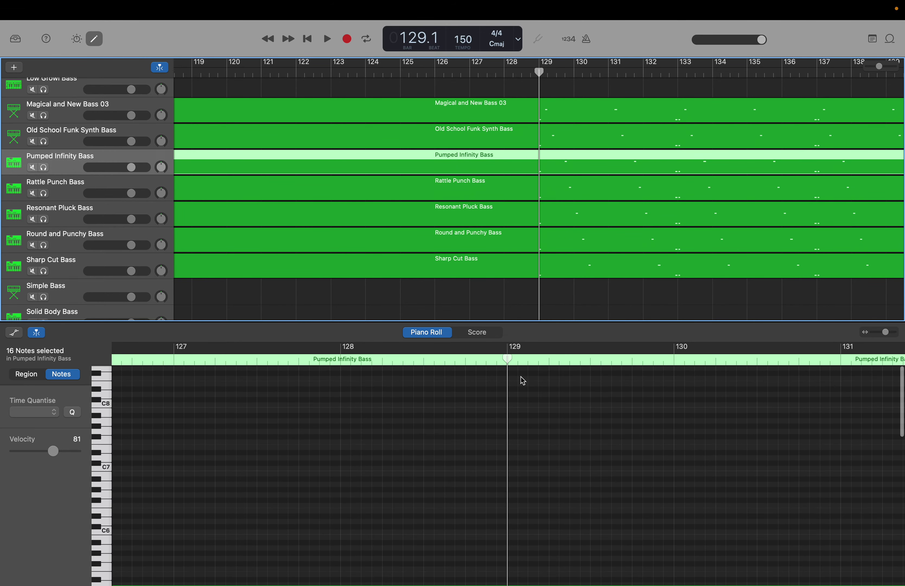
pyautogui.moveTo(513, 373); pyautogui.dragTo(747, 583)
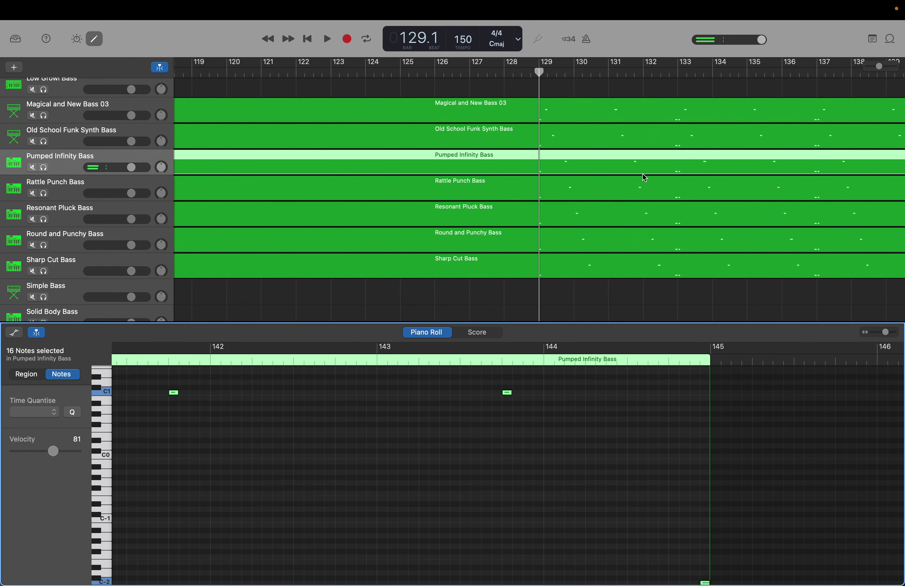
pyautogui.doubleClick(418, 35)
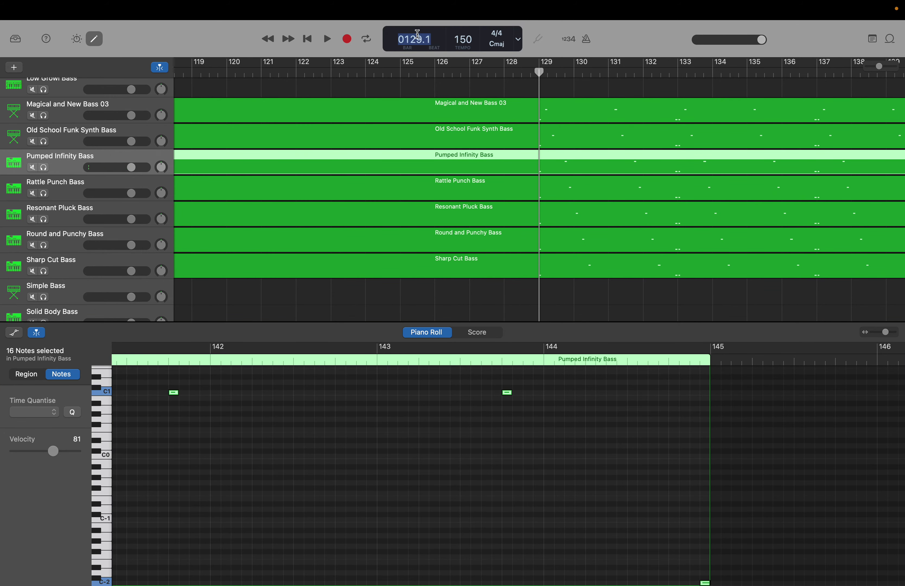
pyautogui.write('145')
pyautogui.press('Return')
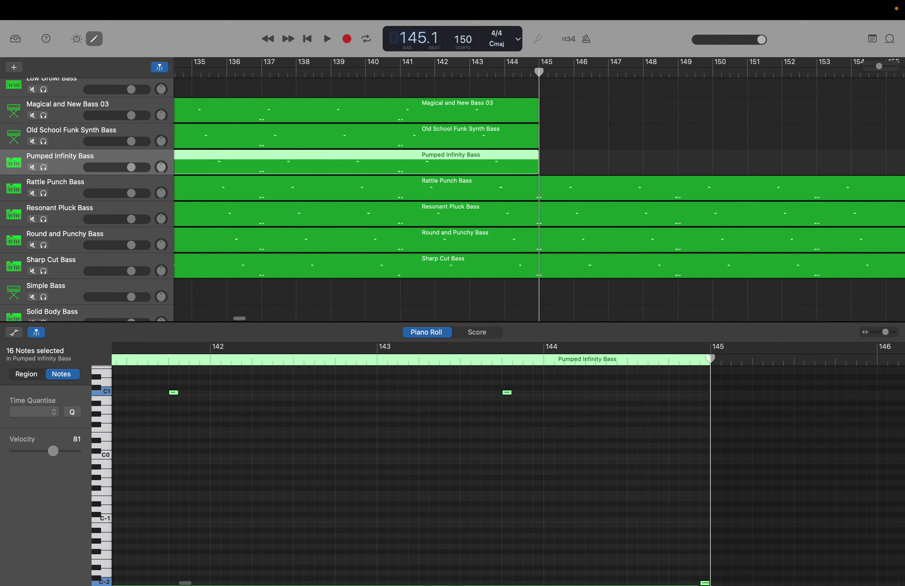
pyautogui.press('super+v')
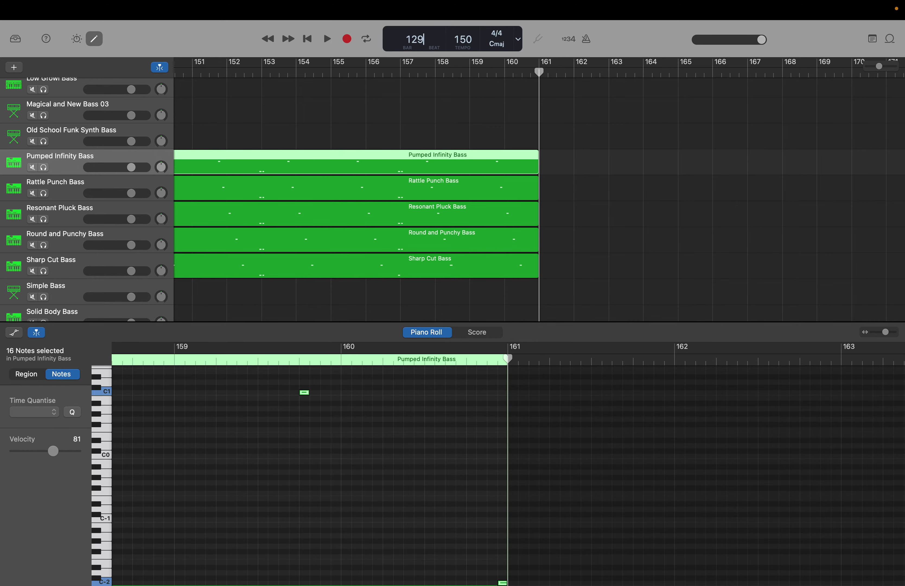
# Return the playhead to bar 129, copy the Old School Funk Synth Bass notes in bars 129–144 and paste them at bar 145.
pyautogui.press('Return')
pyautogui.click(553, 137)
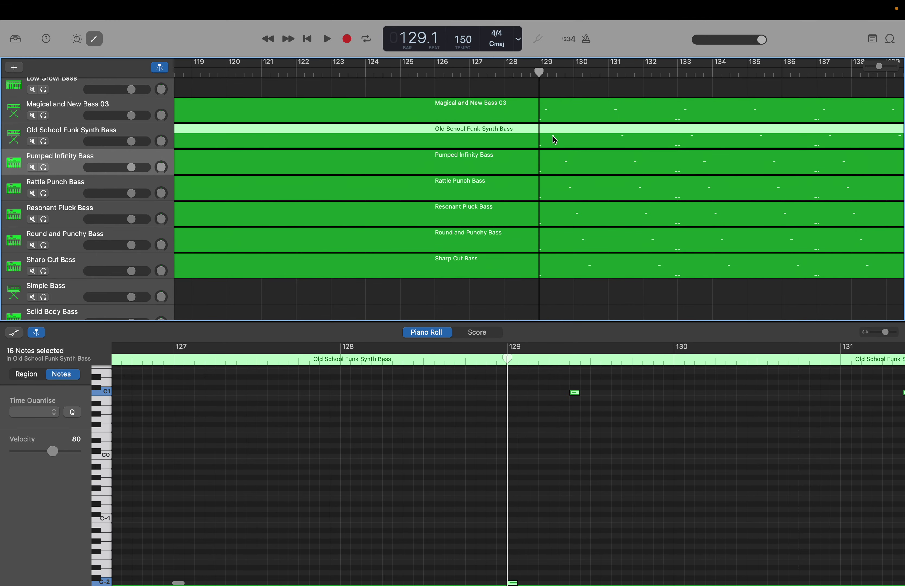
pyautogui.scroll(10, 510, 375)
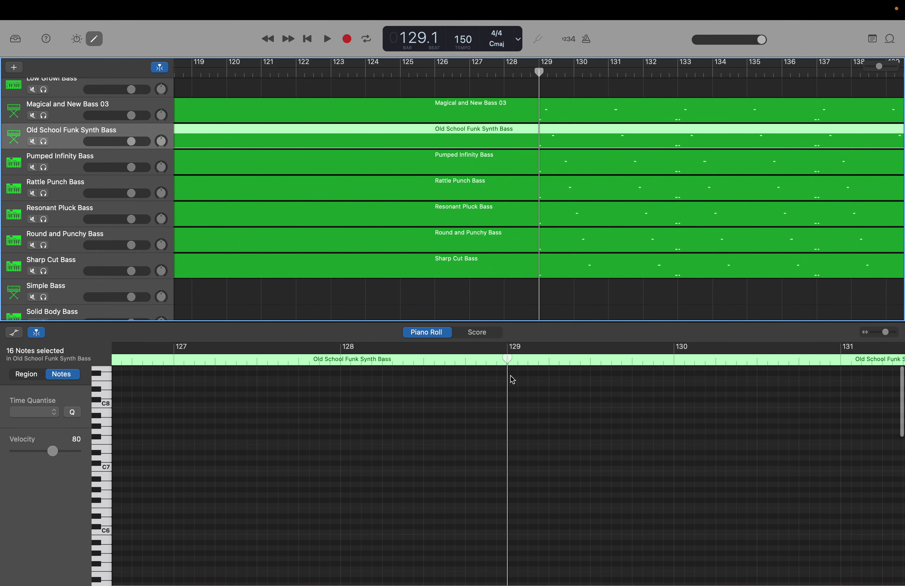
pyautogui.moveTo(510, 375); pyautogui.dragTo(899, 582)
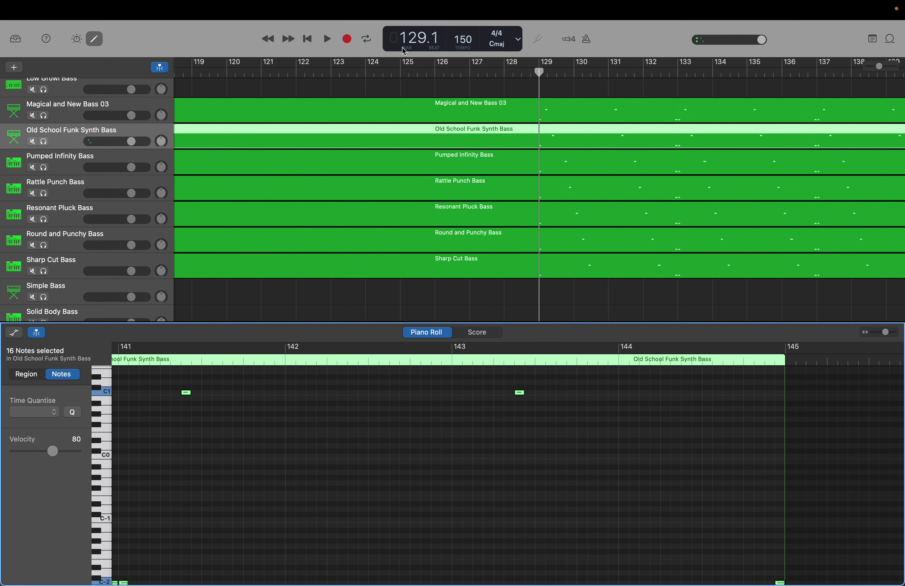
pyautogui.doubleClick(404, 38)
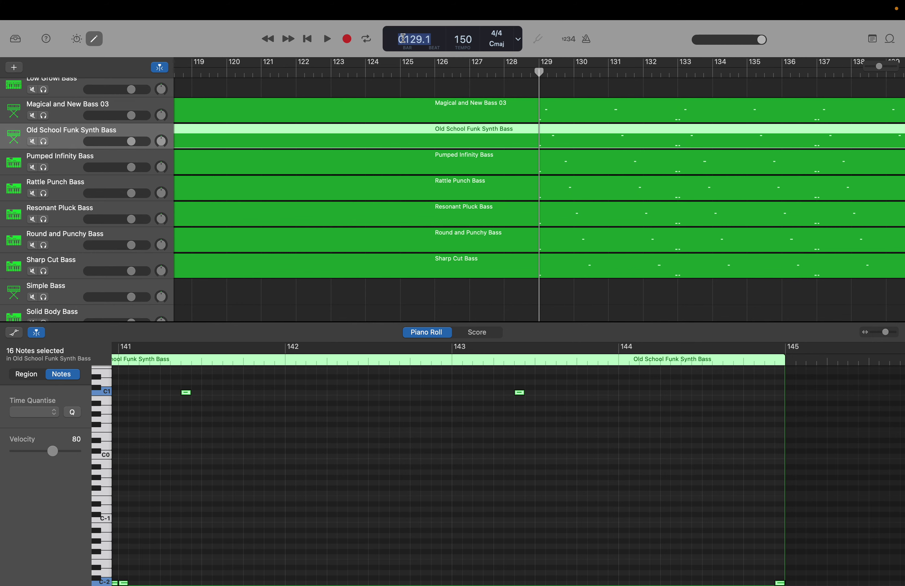
pyautogui.press('Return')
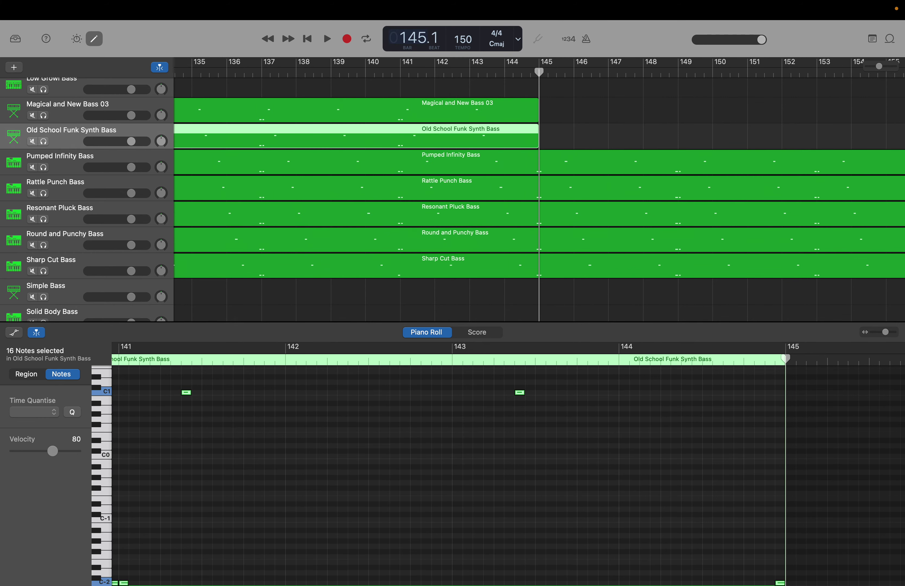
pyautogui.hotkey('shift', '.')
pyautogui.hotkey('shift', '.')
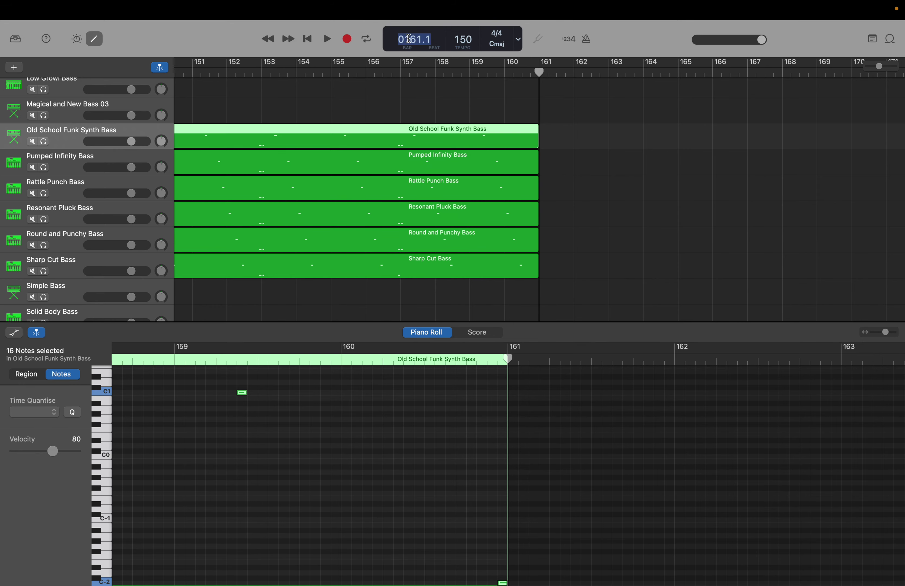
# Return the playhead to bar 129, copy the Magical and New Bass 03 notes in bars 129–144 and paste them at bar 145.
pyautogui.write('129')
pyautogui.press('Return')
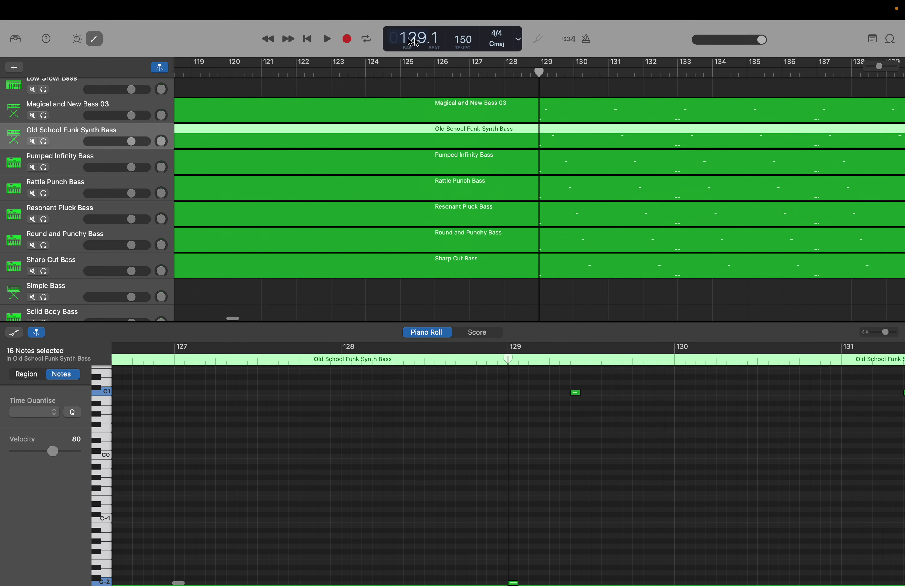
pyautogui.click(582, 110)
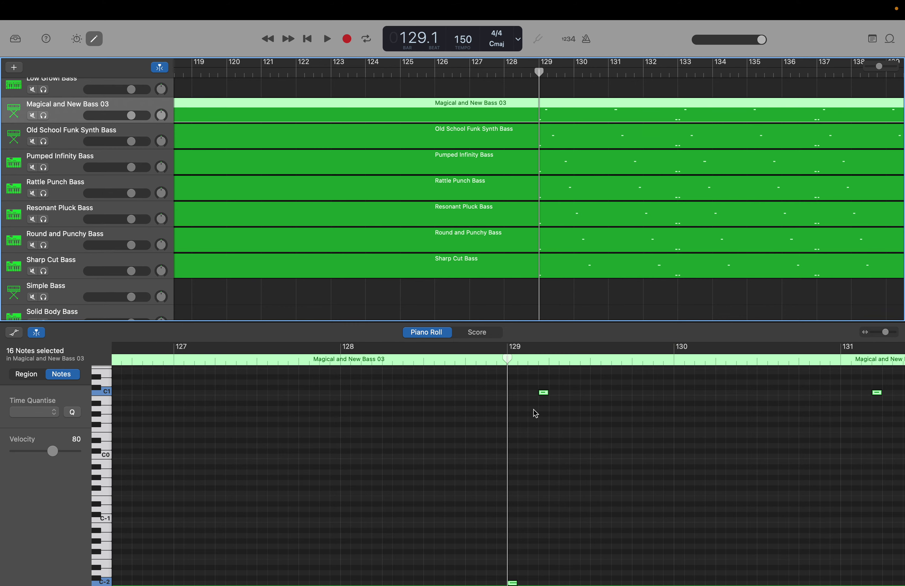
pyautogui.scroll(15, 530, 423)
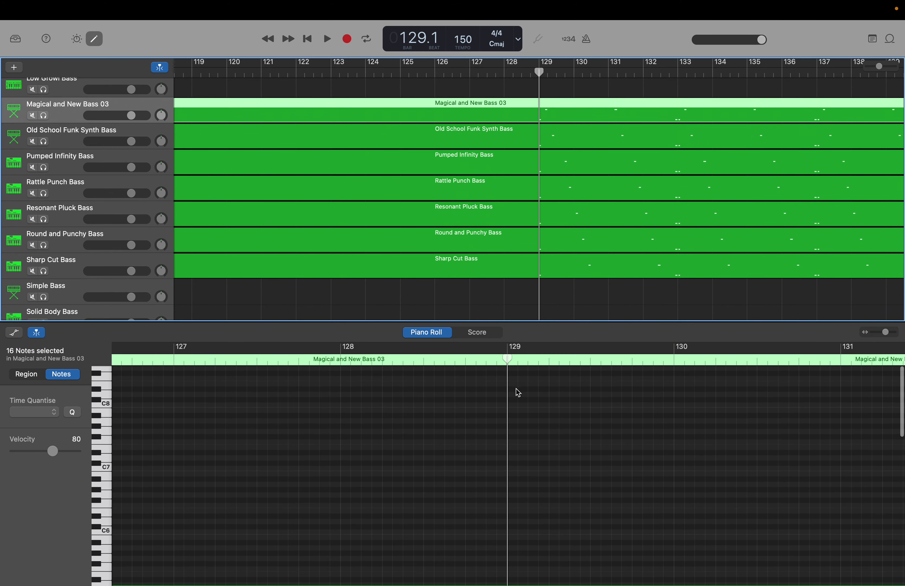
pyautogui.moveTo(513, 375); pyautogui.dragTo(899, 582)
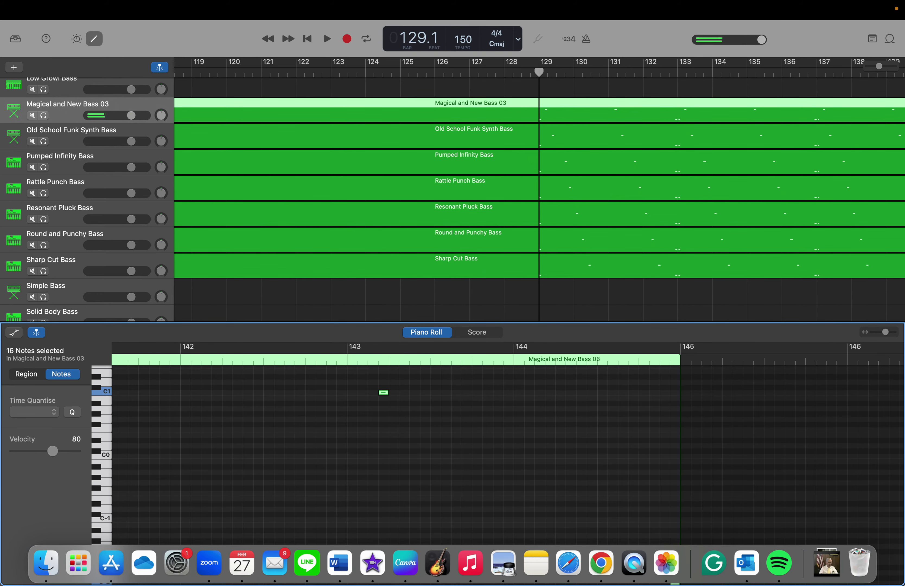
pyautogui.doubleClick(405, 41)
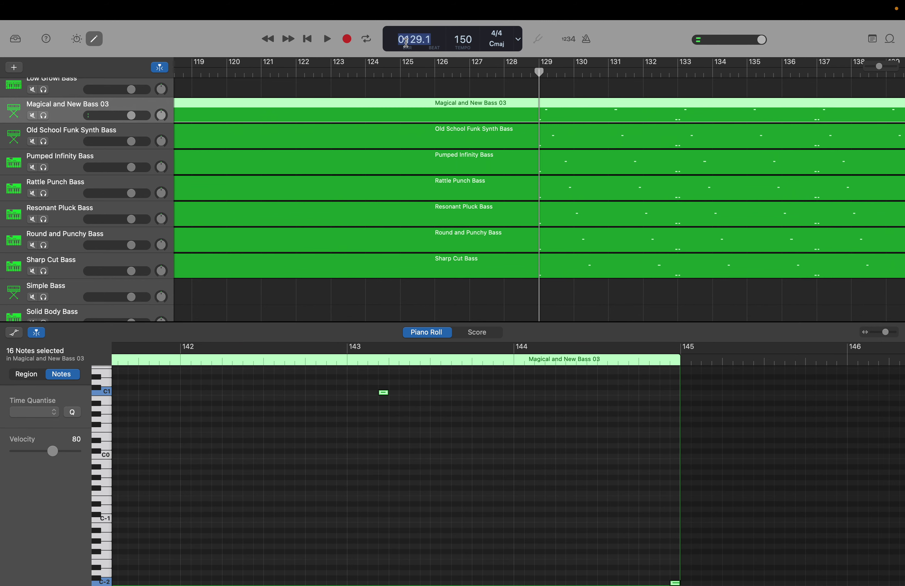
pyautogui.press('Return')
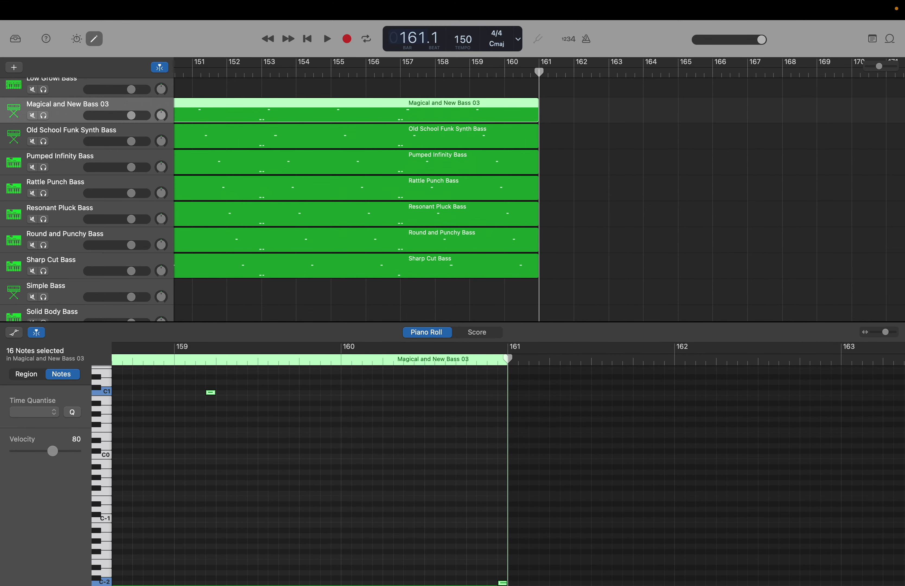
# Return the playhead to bar 129, copy the Alphabet City Boundless Bass notes in bars 129–144 and paste them at bar 145.
pyautogui.press('Return')
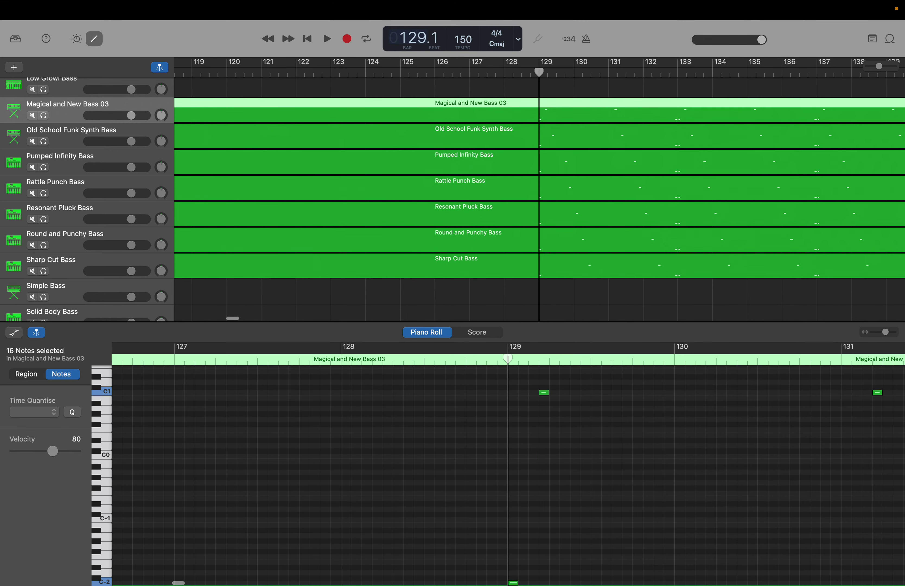
pyautogui.scroll(8, 560, 183)
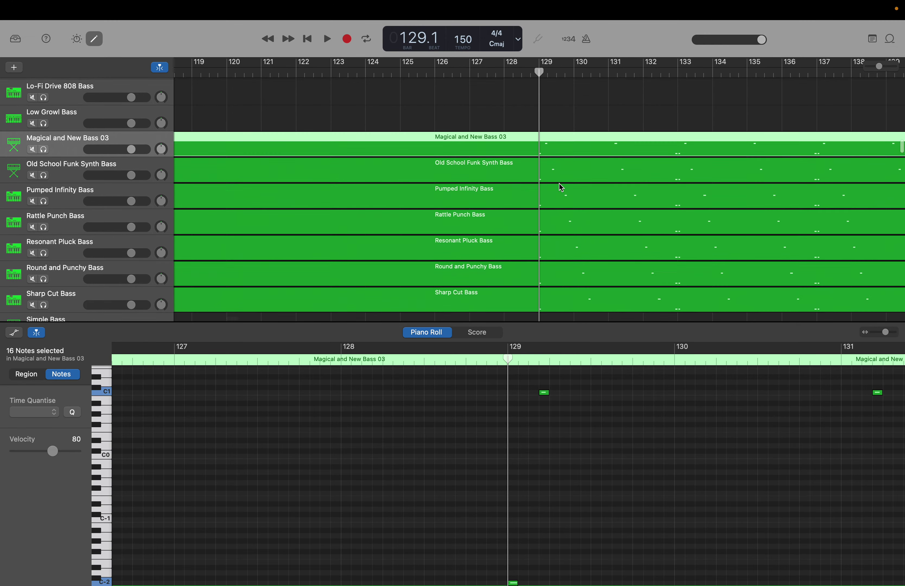
pyautogui.scroll(4, 562, 187)
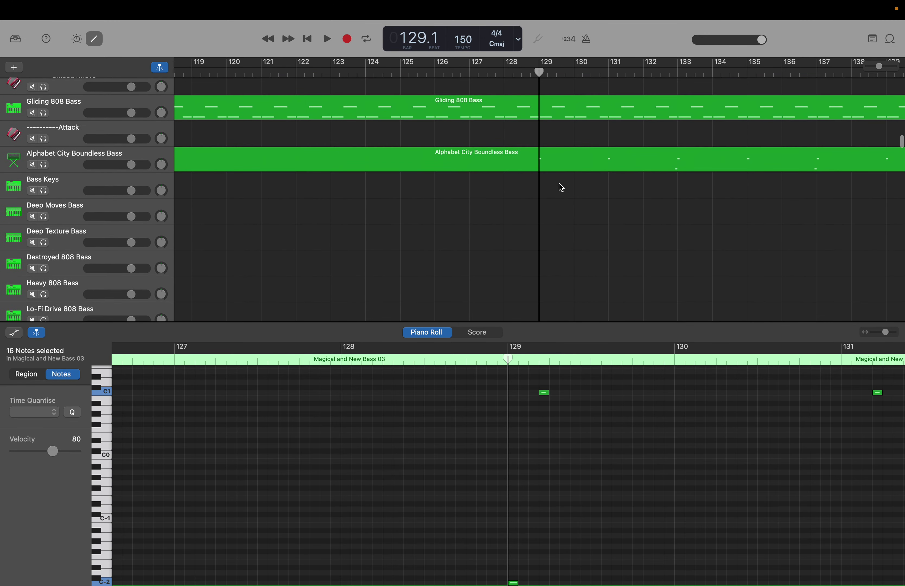
pyautogui.click(551, 168)
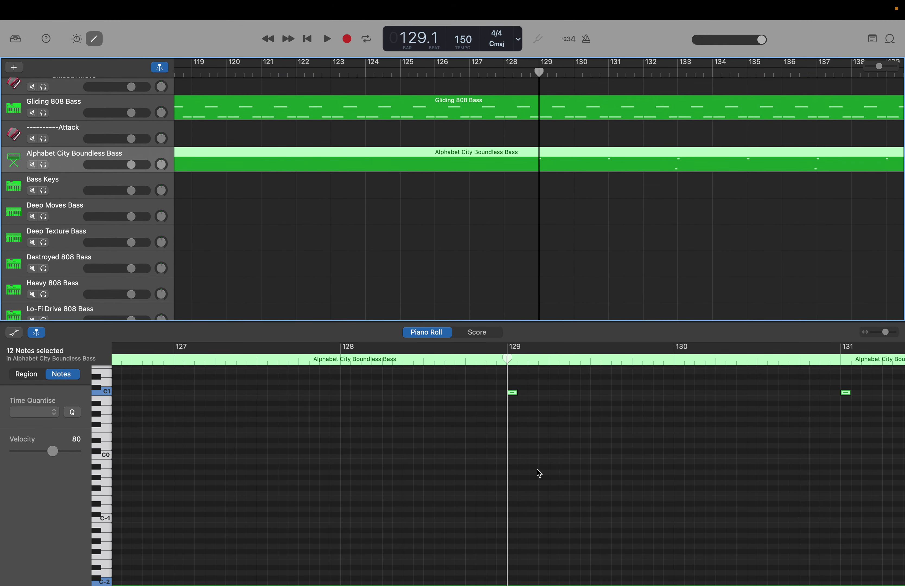
pyautogui.scroll(10, 536, 469)
pyautogui.scroll(10, 537, 469)
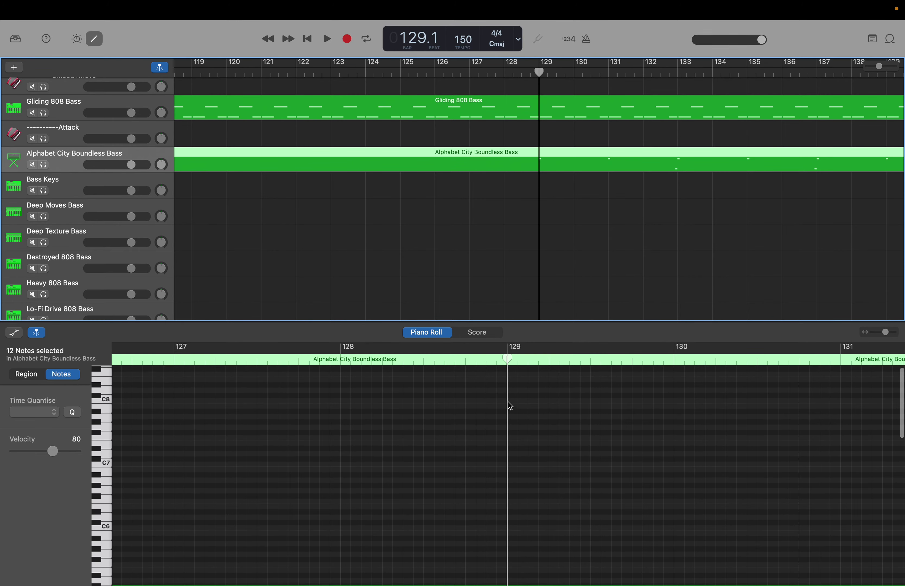
pyautogui.moveTo(510, 377); pyautogui.dragTo(899, 582)
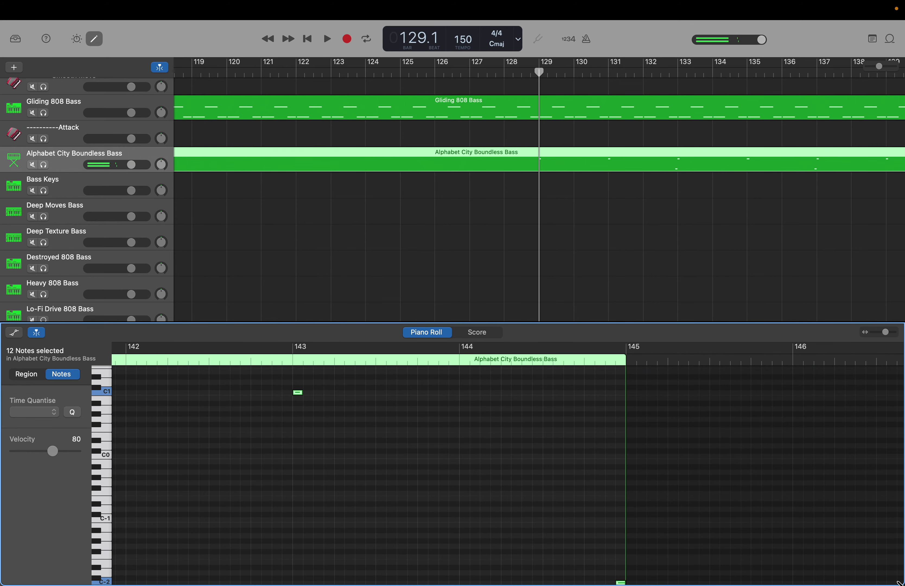
pyautogui.doubleClick(419, 42)
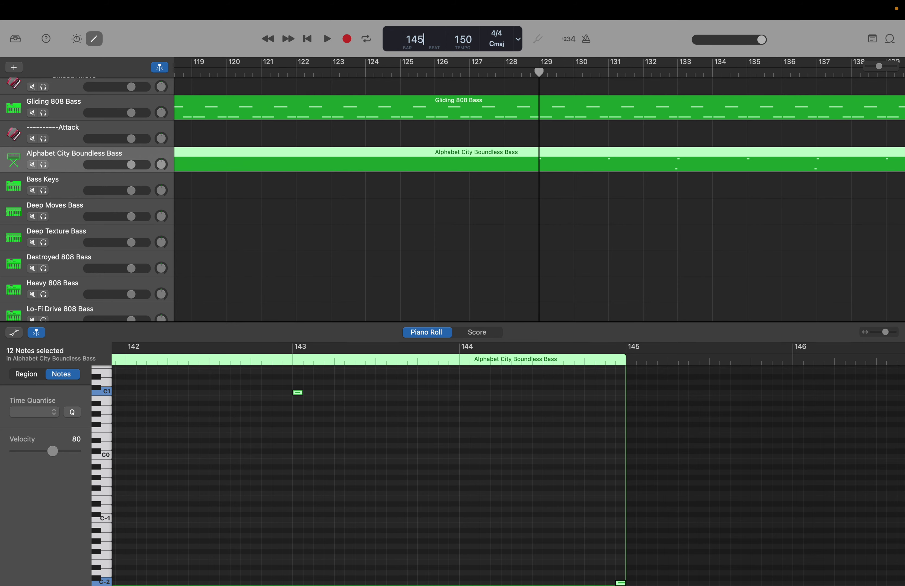
pyautogui.press('Return')
pyautogui.hotkey('shift', '.')
pyautogui.hotkey('shift', '.')
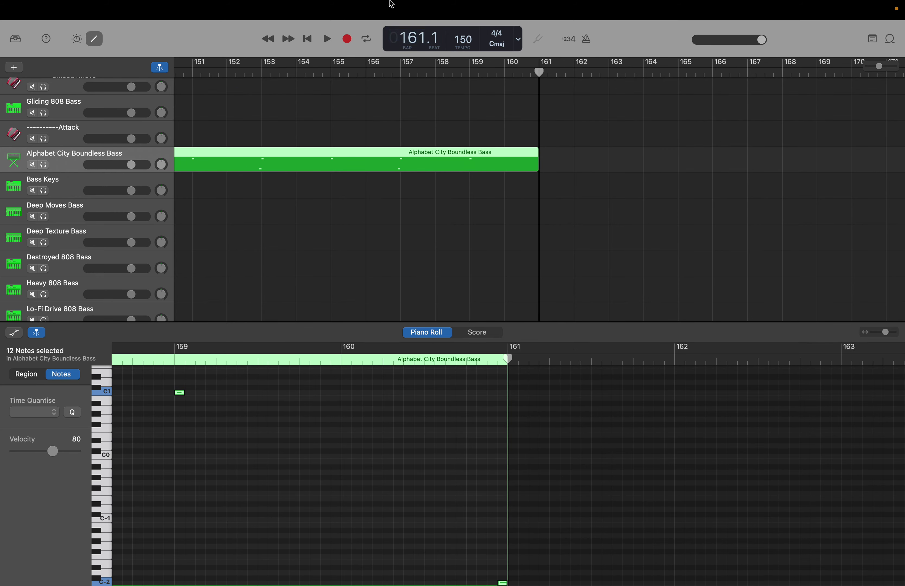
# Return the playhead to bar 129, copy the Gliding 808 Bass notes in bars 129–144 and paste them at bar 145.
pyautogui.click(416, 43)
pyautogui.press('Return')
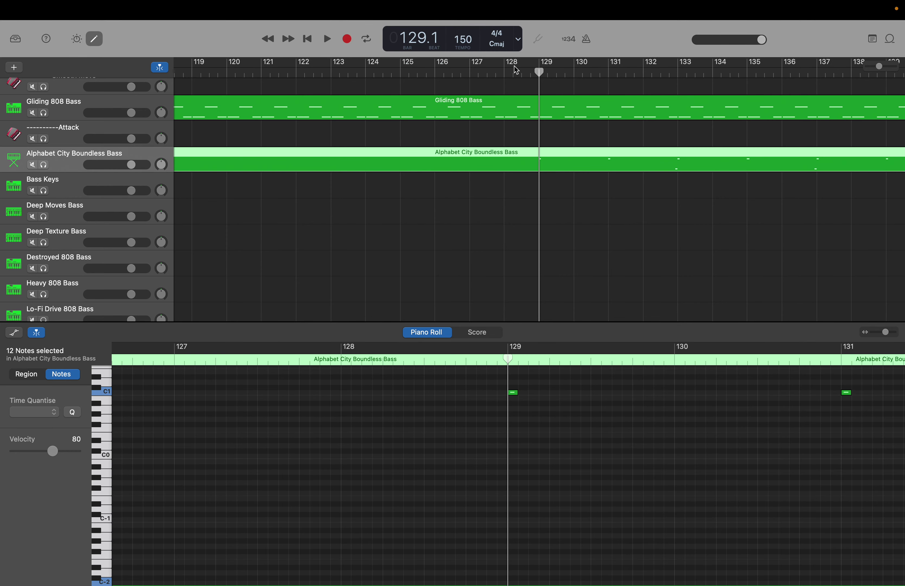
pyautogui.scroll(2, 566, 102)
pyautogui.click(551, 153)
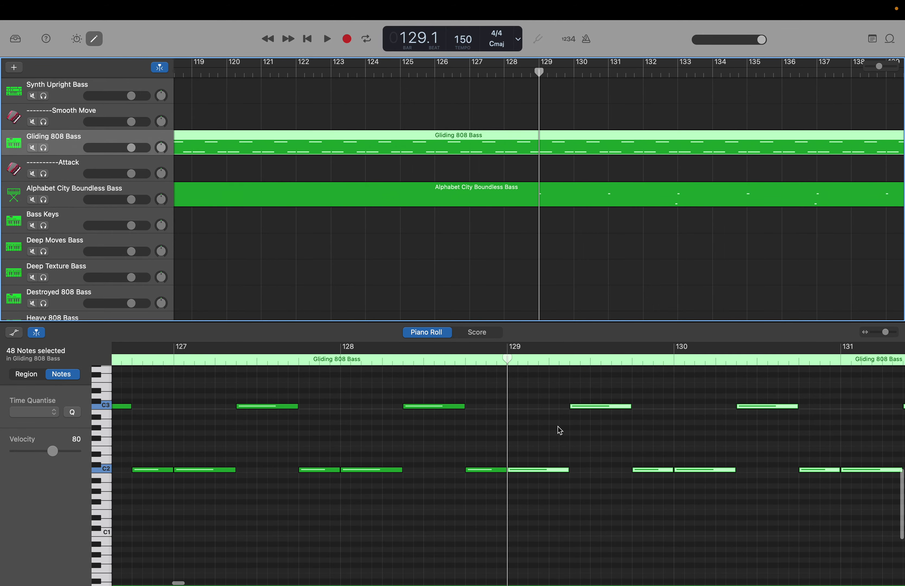
pyautogui.scroll(2, 560, 430)
pyautogui.moveTo(536, 404); pyautogui.dragTo(903, 452)
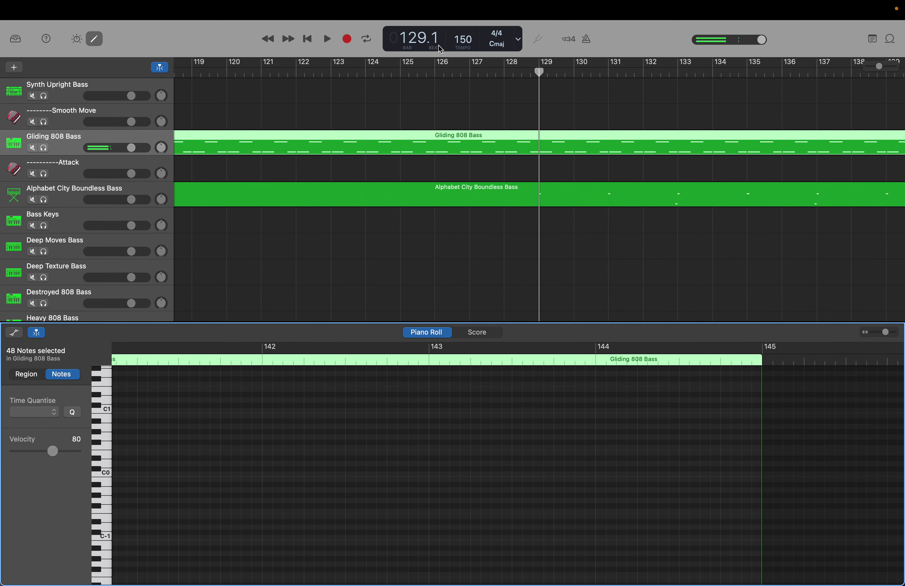
pyautogui.doubleClick(421, 37)
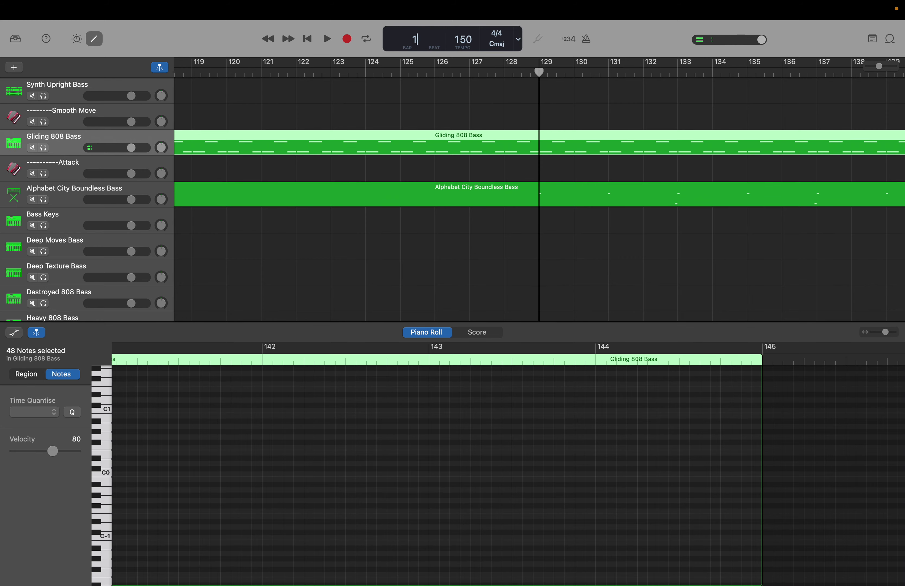
pyautogui.press('Return')
pyautogui.press('End')
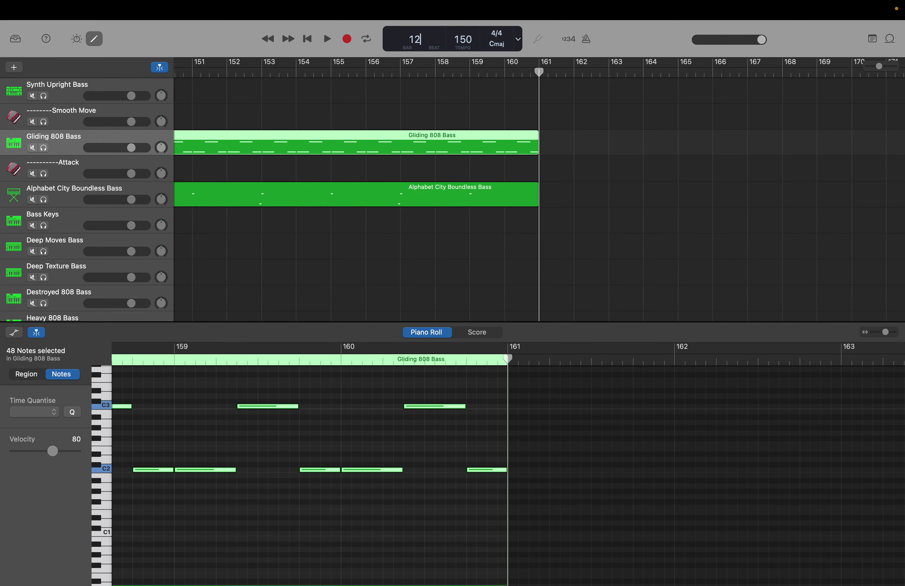
# Return the playhead to bar 129, copy the Agile Synth Bass notes in bars 129–144 and move the playhead to bar 145.
pyautogui.press('Return')
pyautogui.scroll(15, 568, 129)
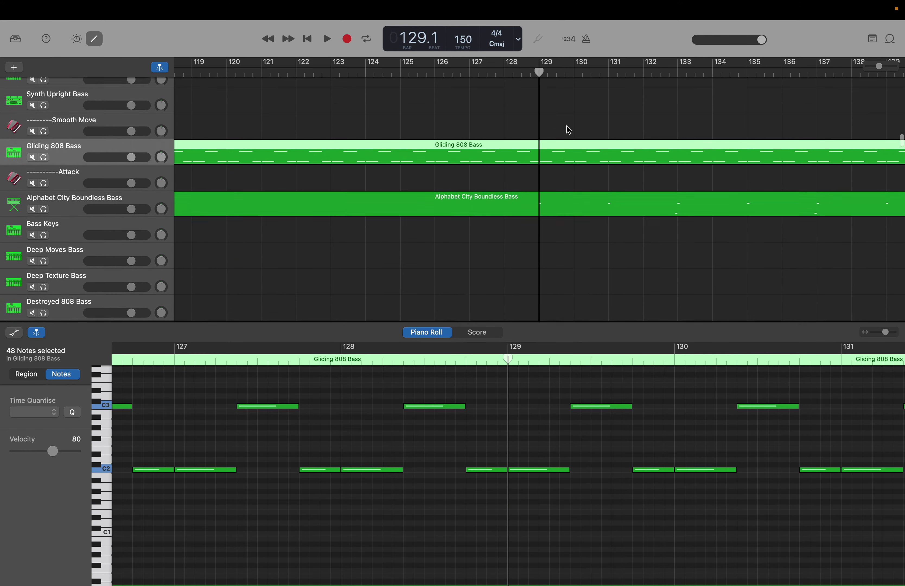
pyautogui.scroll(15, 568, 130)
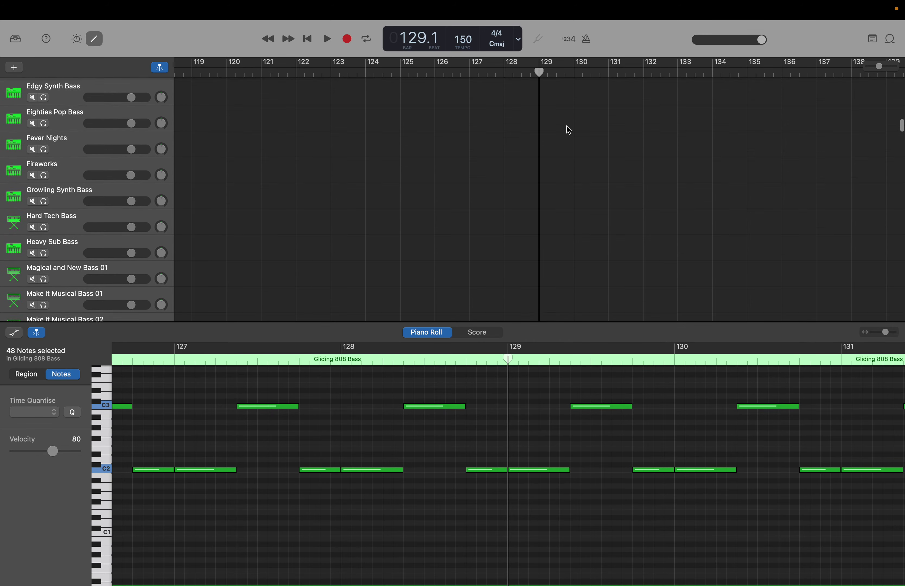
pyautogui.scroll(3, 568, 131)
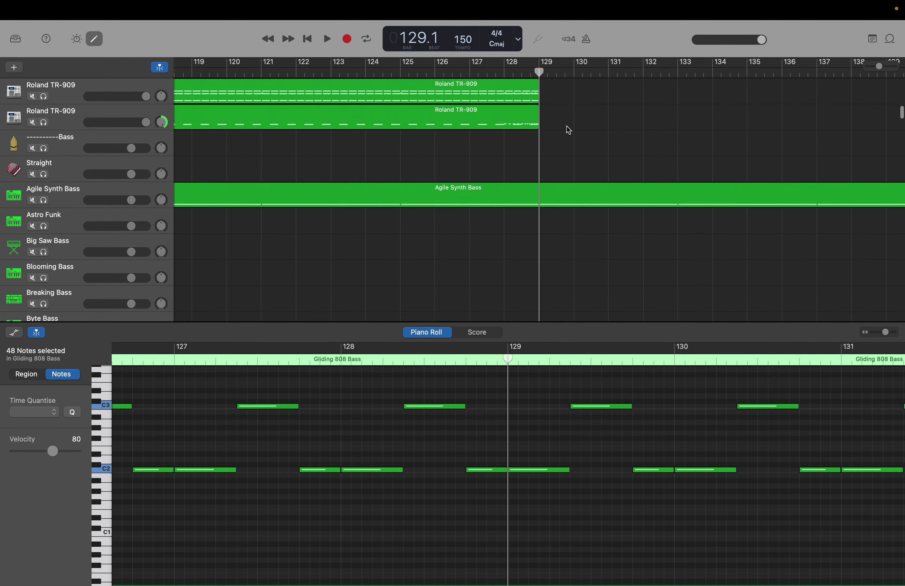
pyautogui.click(559, 195)
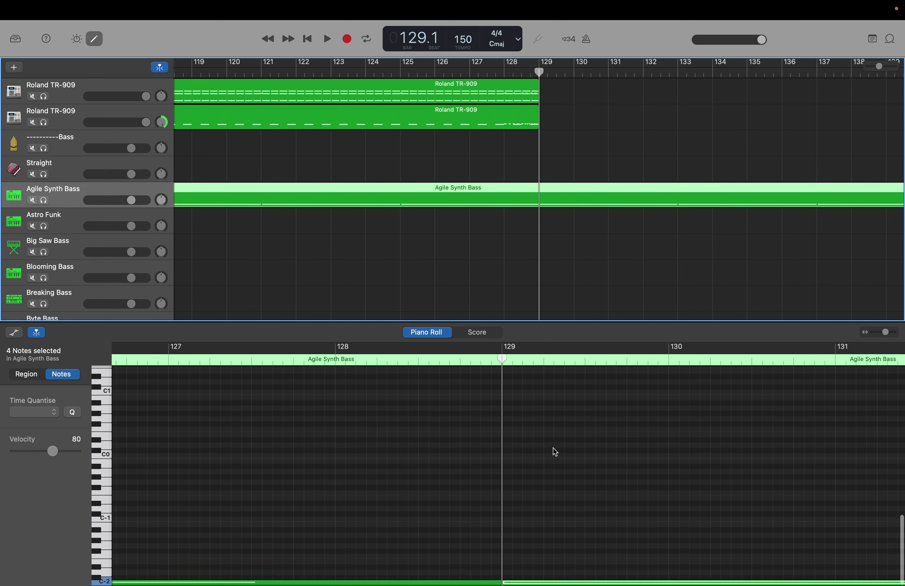
pyautogui.hscroll(2, 556, 443)
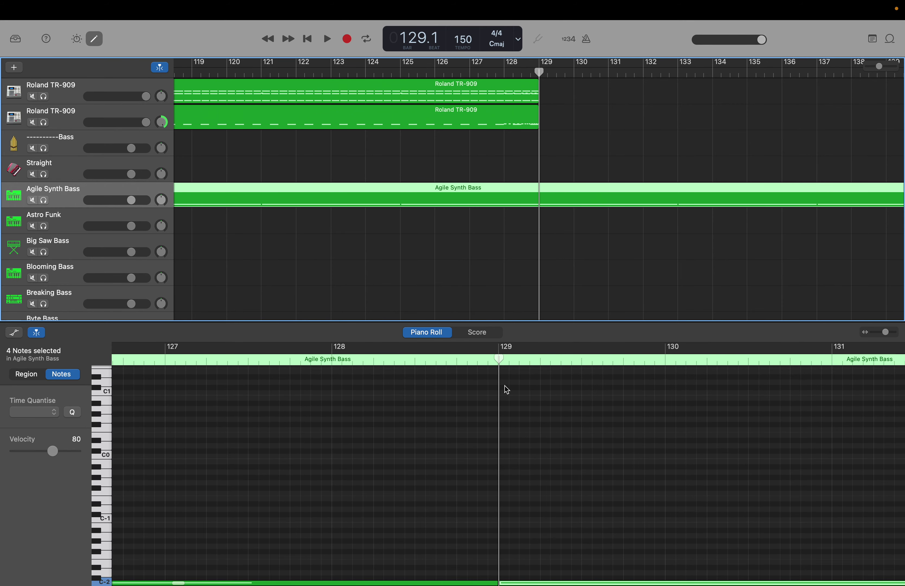
pyautogui.scroll(15, 505, 386)
pyautogui.moveTo(505, 390); pyautogui.dragTo(898, 580)
pyautogui.hscroll(10, 898, 580)
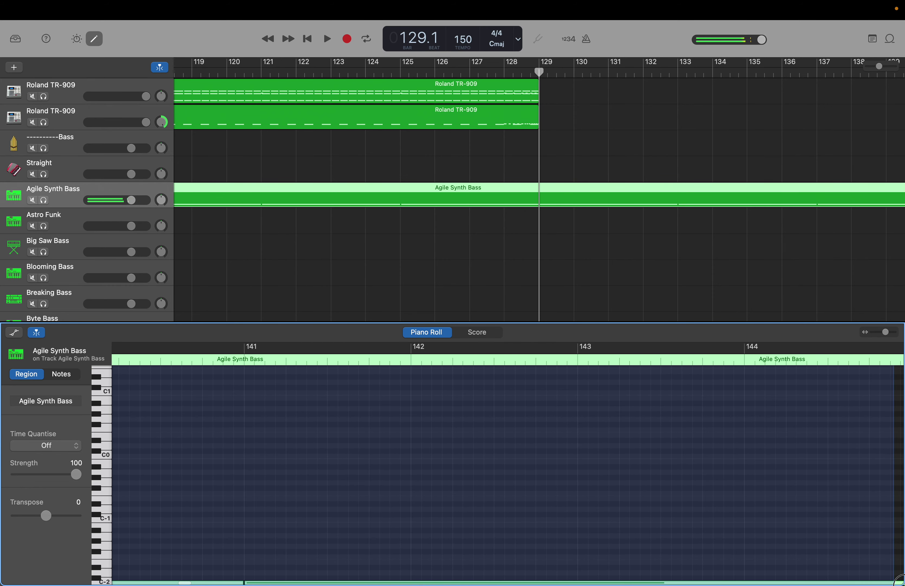
pyautogui.press('super+a')
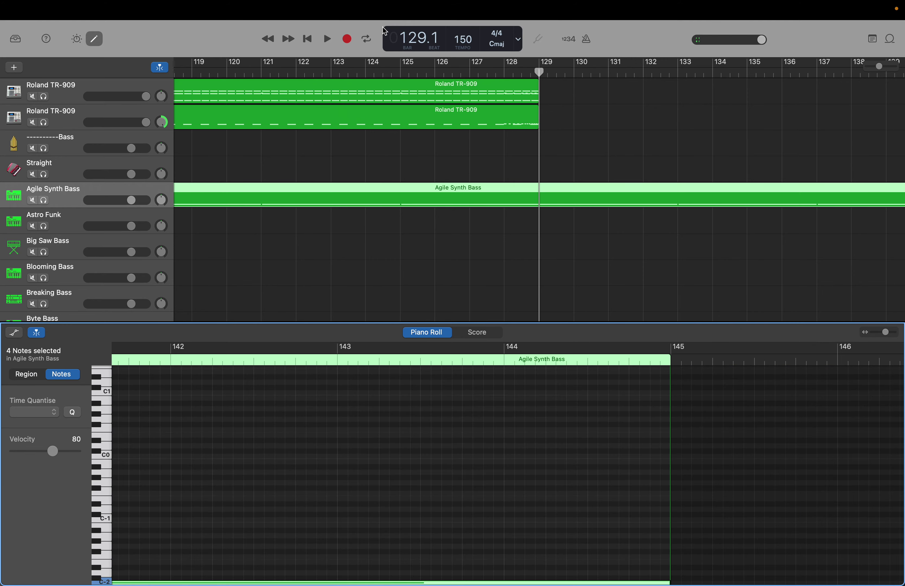
pyautogui.doubleClick(406, 35)
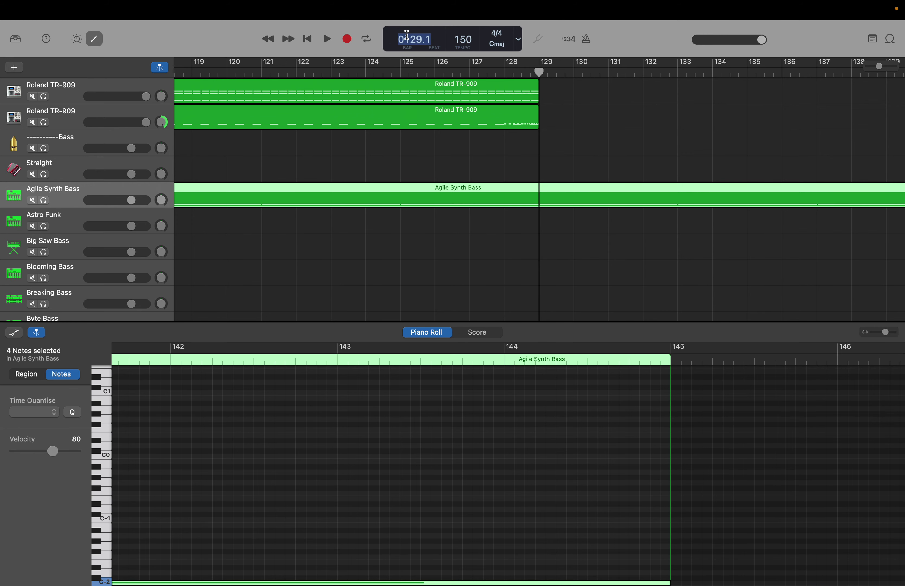
pyautogui.write('145')
pyautogui.press('Return')
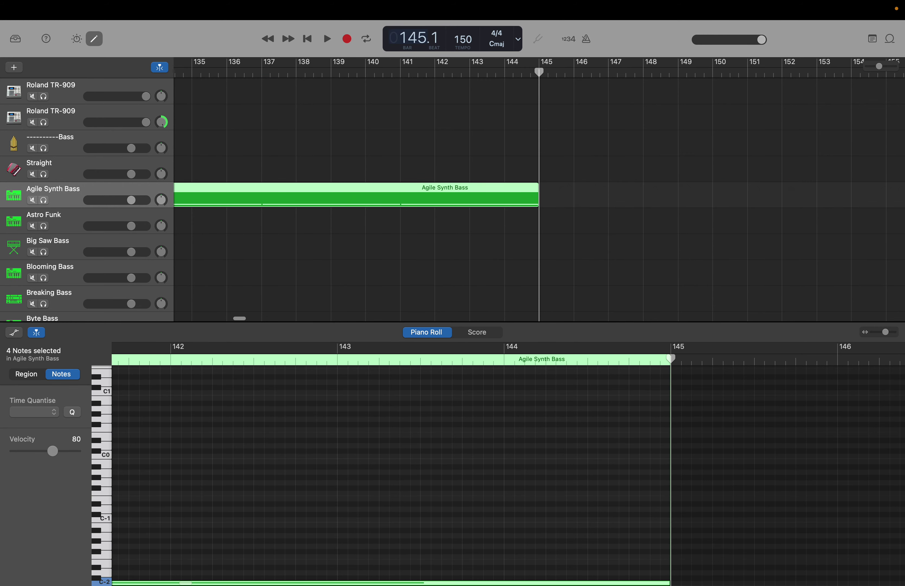